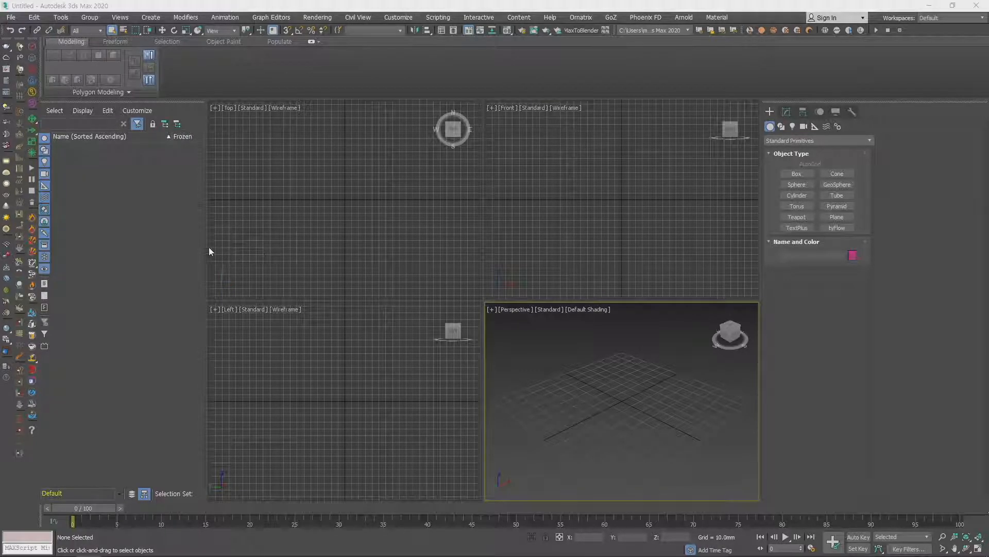
- Narrow the Scene Explorer slightly to give the viewports more width
drag(206, 247, 195, 247)
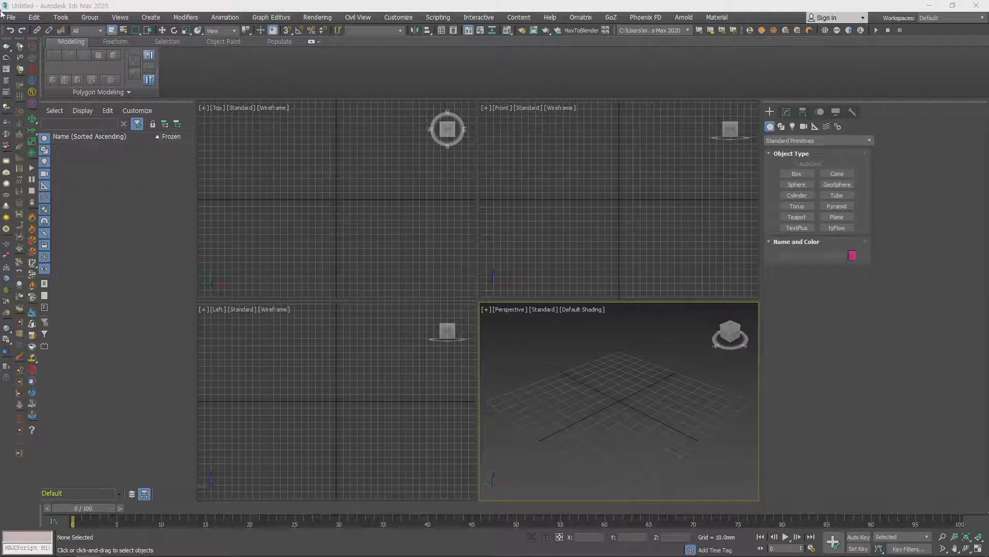
- Review the file export, reference and project commands, the editing commands, and the object types offered by the selection filter
click(10, 19)
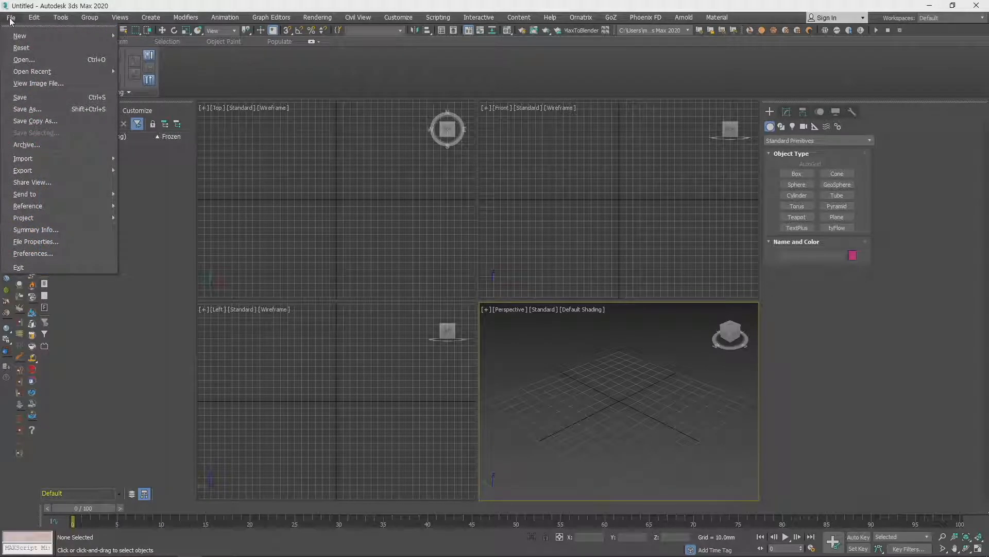
mouse_move(10, 19)
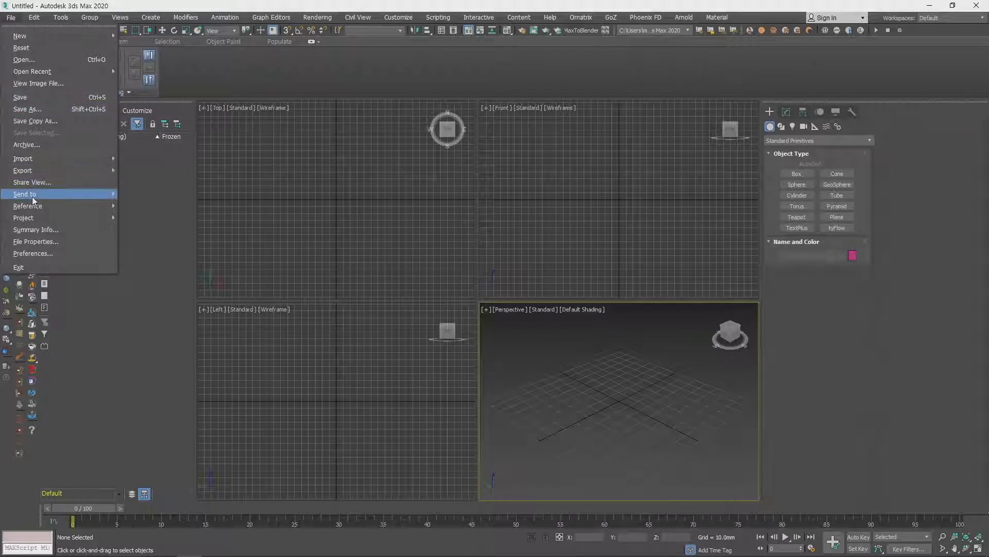
mouse_move(34, 218)
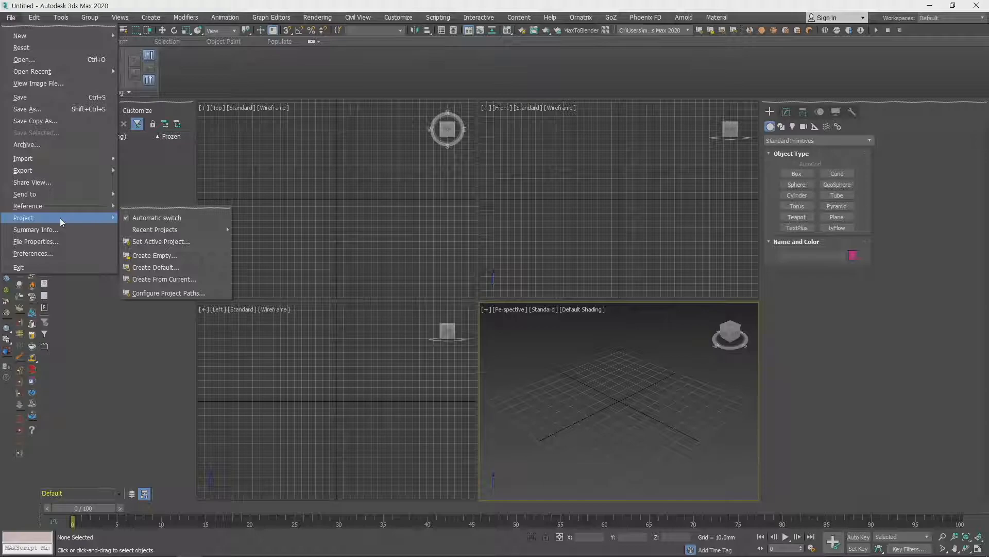
mouse_move(60, 209)
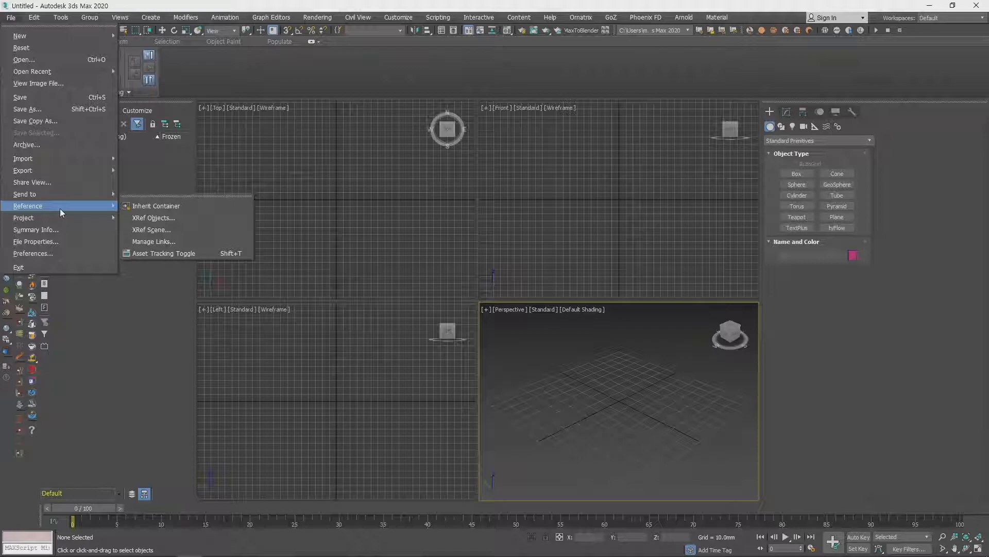
mouse_move(67, 175)
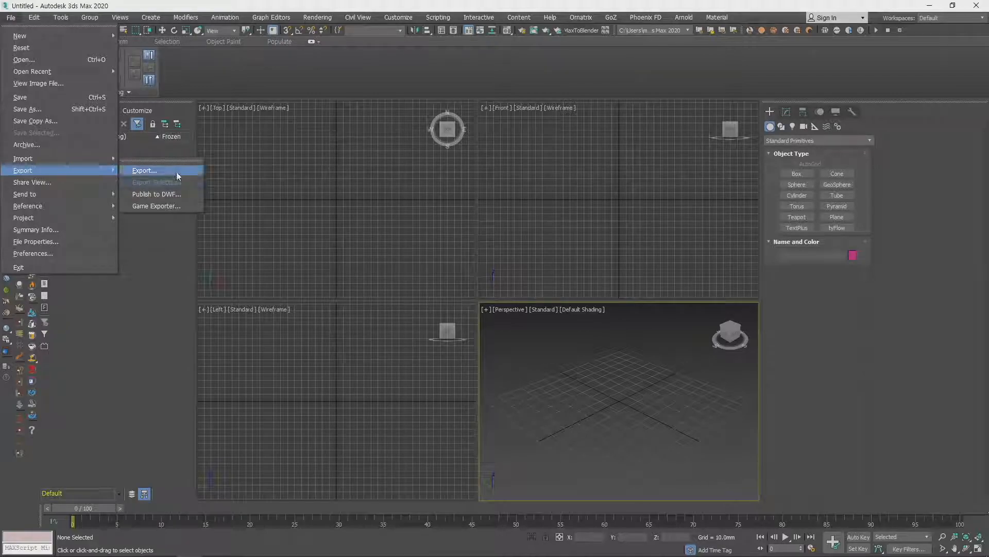
click(539, 231)
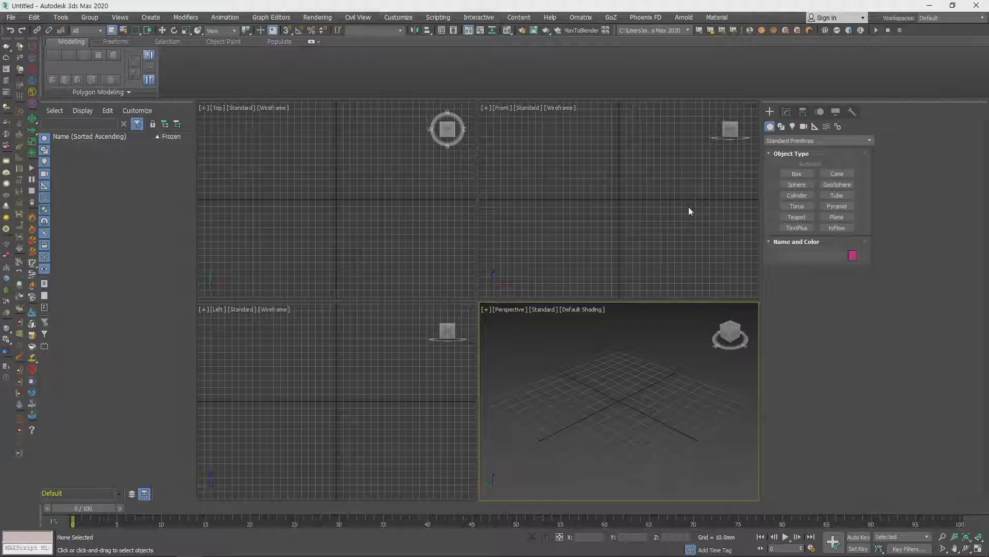
click(35, 18)
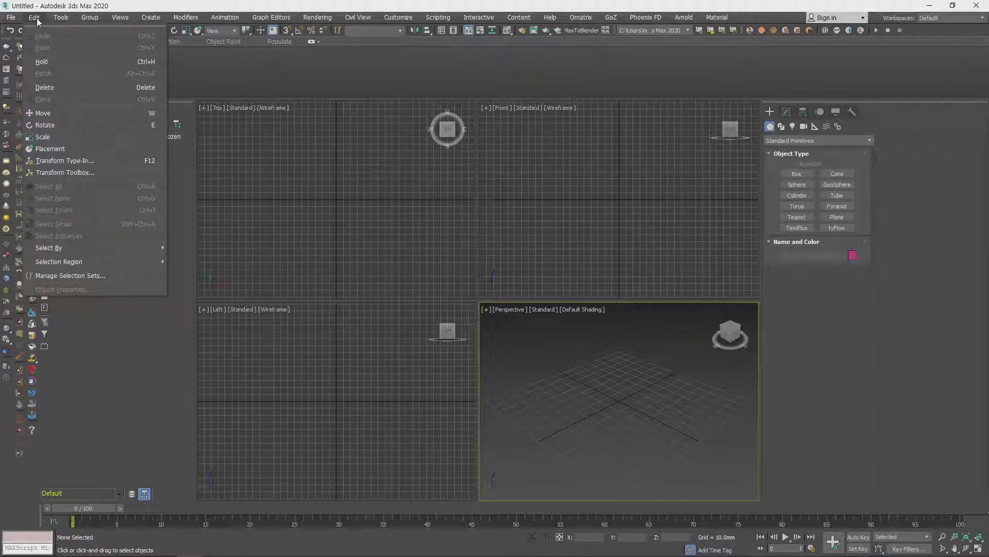
mouse_move(225, 19)
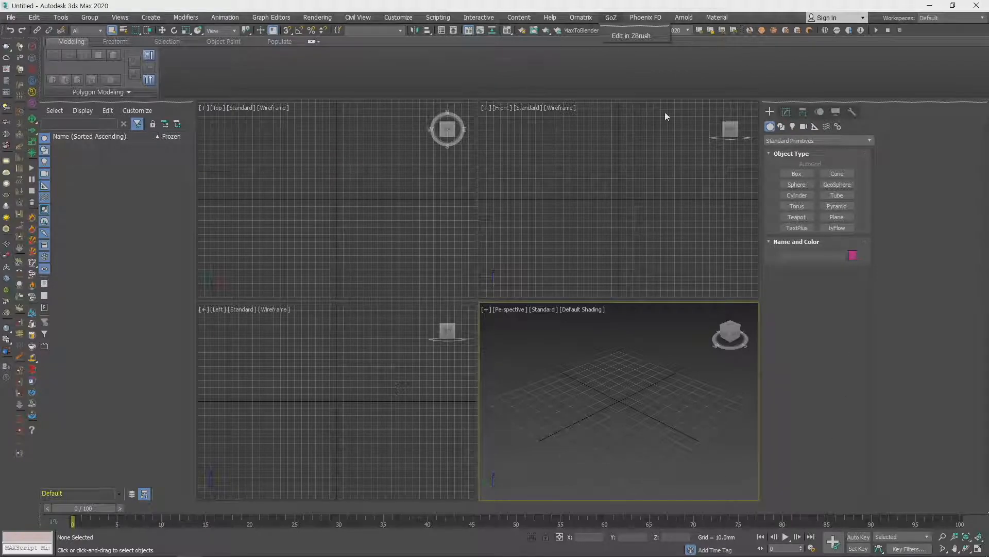
click(644, 70)
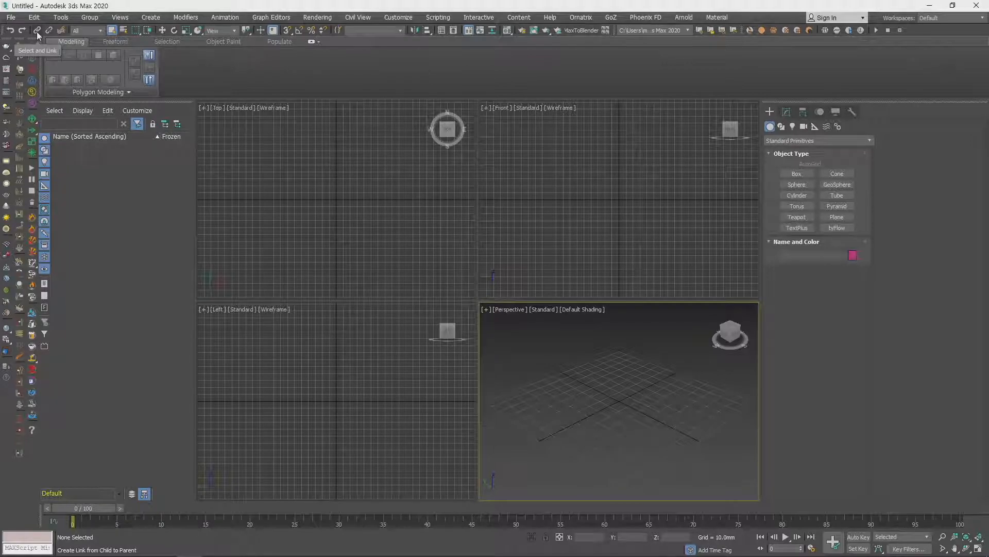
click(87, 32)
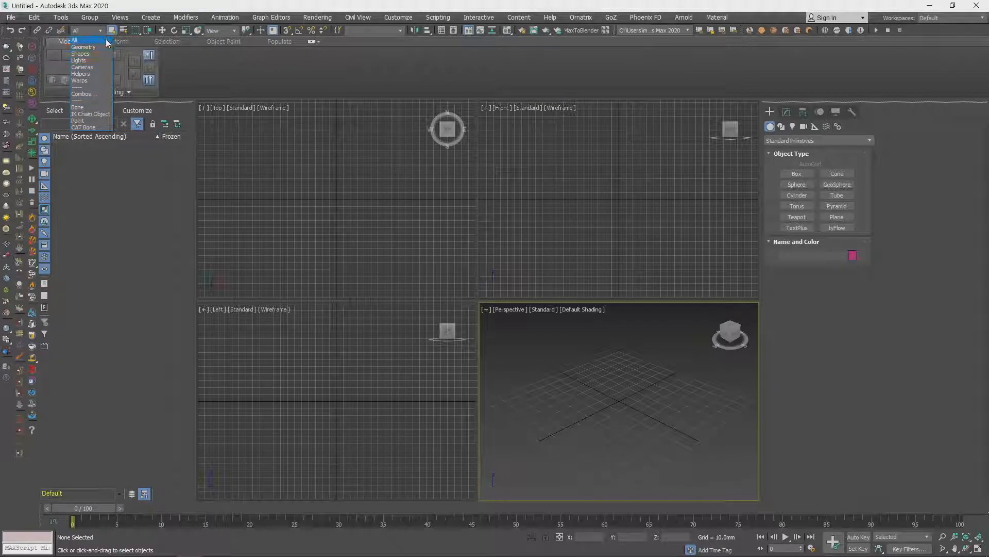
click(78, 32)
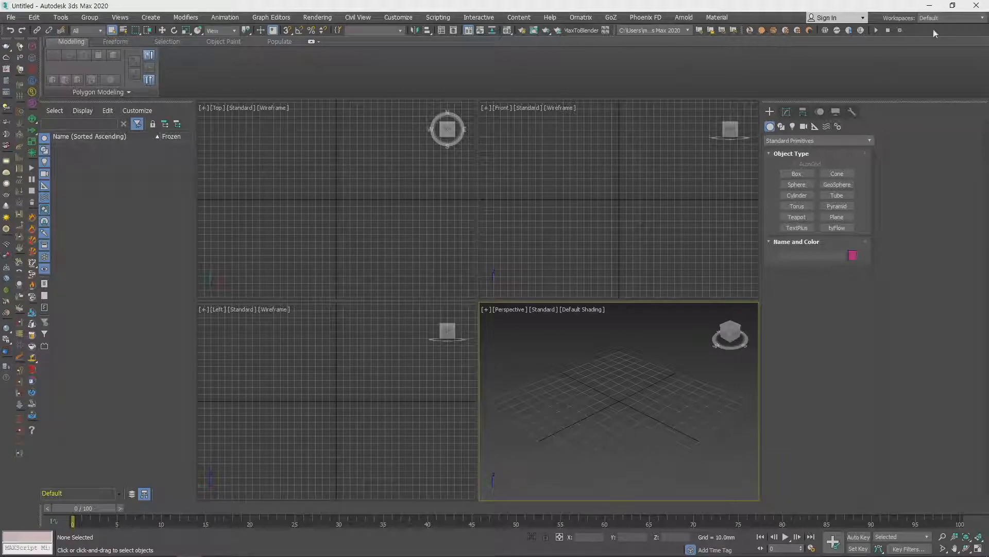
- Look through the ribbon's Freeform and Populate tools and minimize the ribbon to its panel titles
click(112, 30)
click(313, 42)
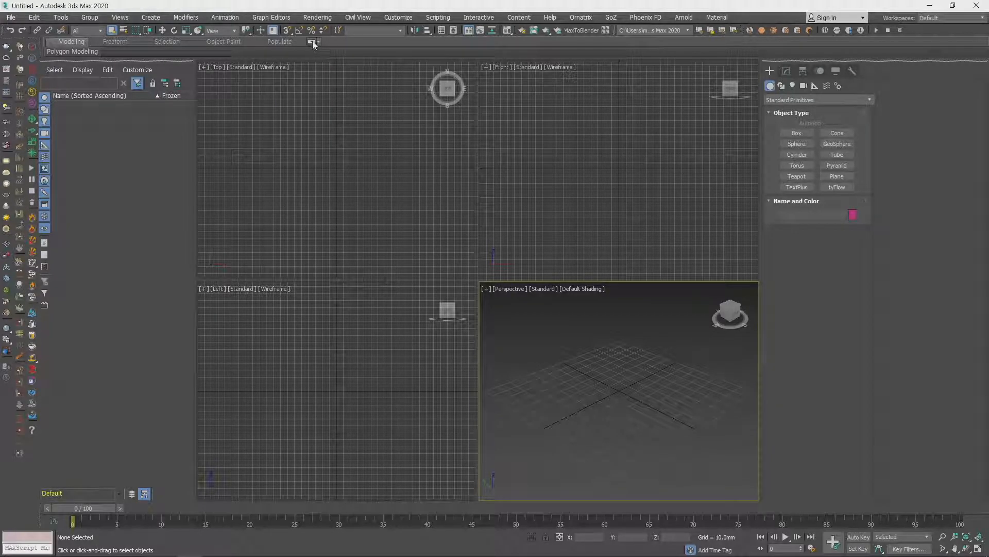
click(313, 43)
click(117, 43)
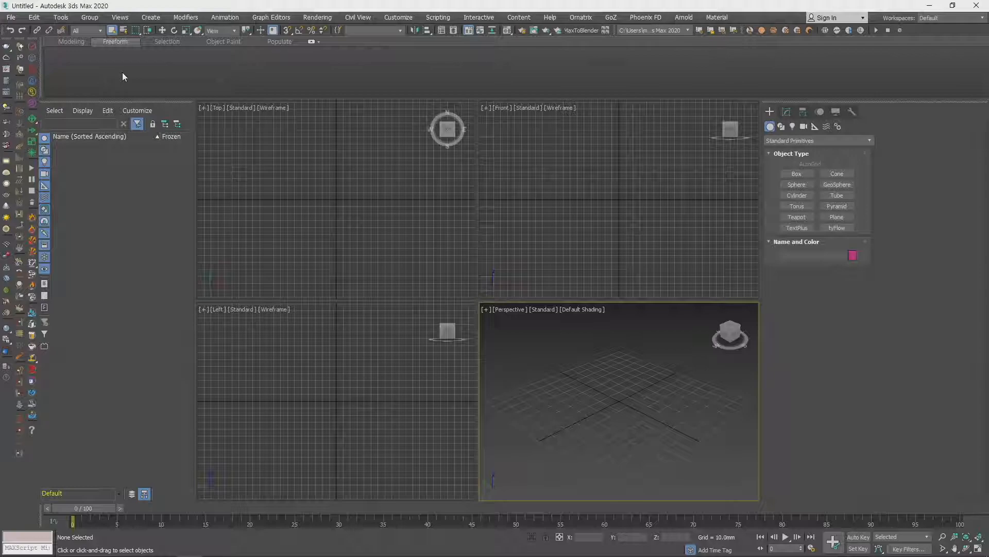
click(278, 42)
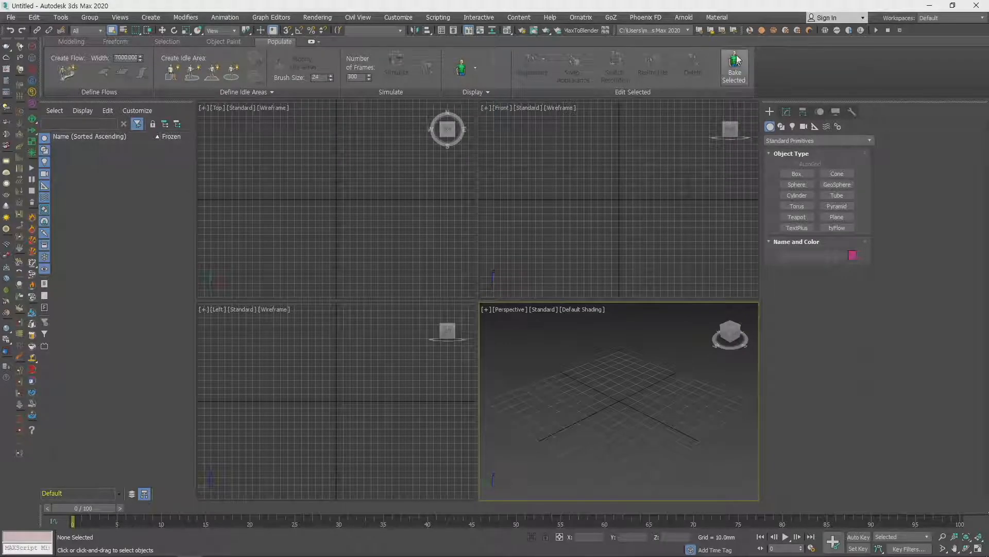
click(311, 41)
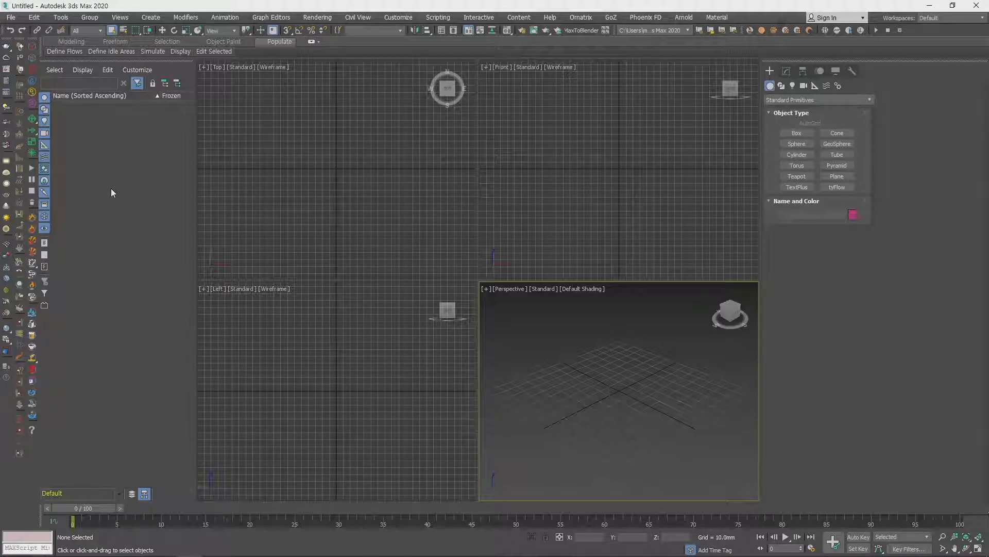
click(61, 18)
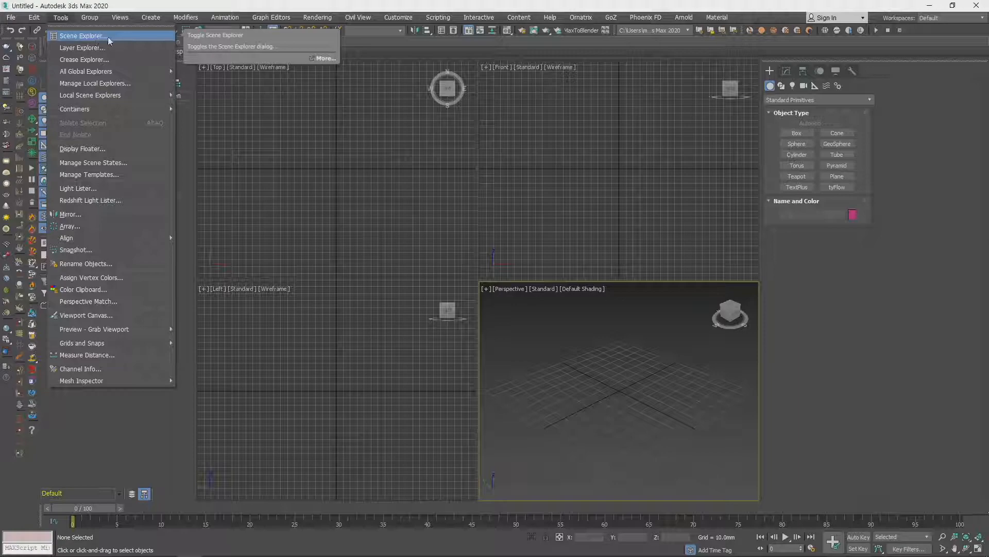
click(225, 227)
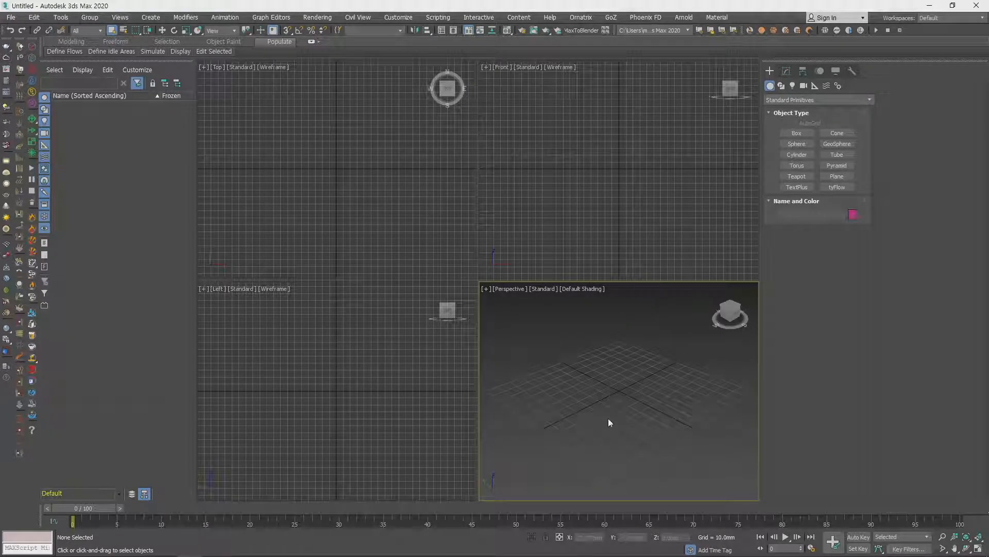
- Narrow the command panel to its minimum useful width so the four viewports become wider
click(308, 172)
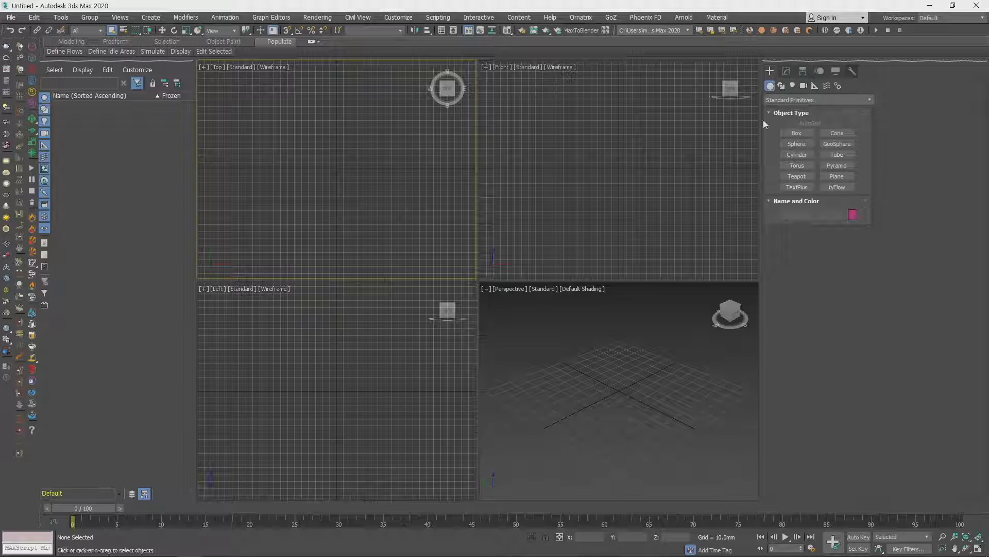
drag(761, 298, 867, 307)
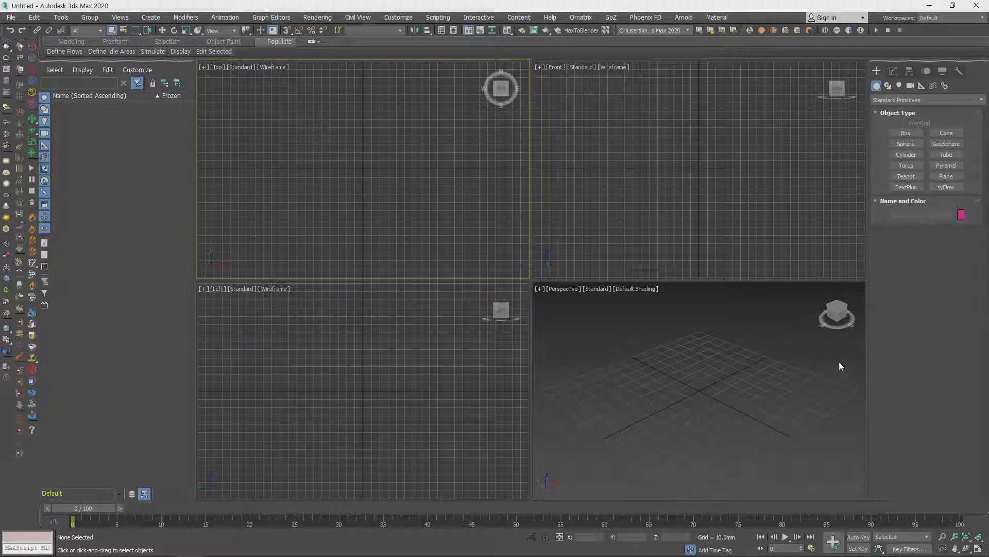
drag(866, 355, 893, 358)
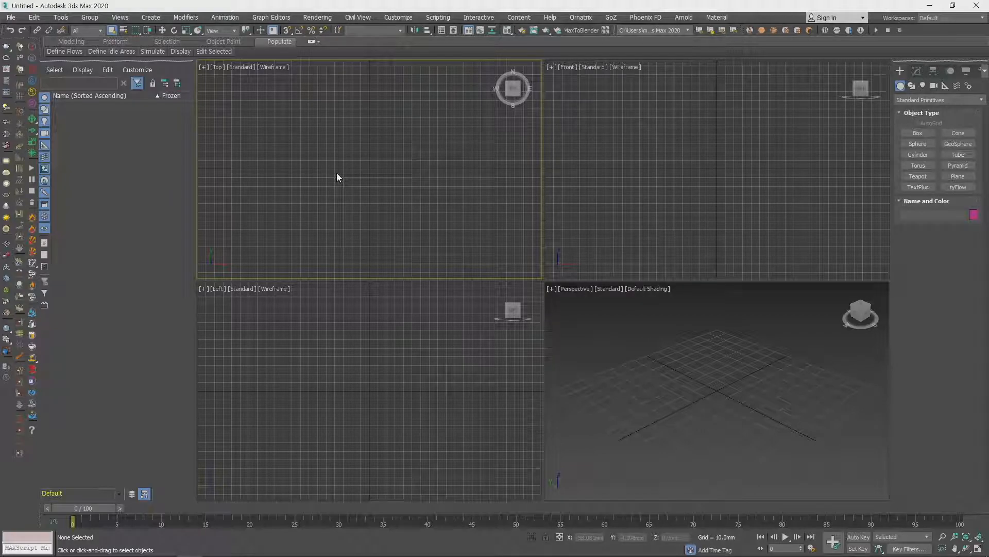
- Activate the Front, Left and Perspective viewports in turn and rotate the Perspective view with the ViewCube
click(732, 146)
click(349, 373)
click(730, 379)
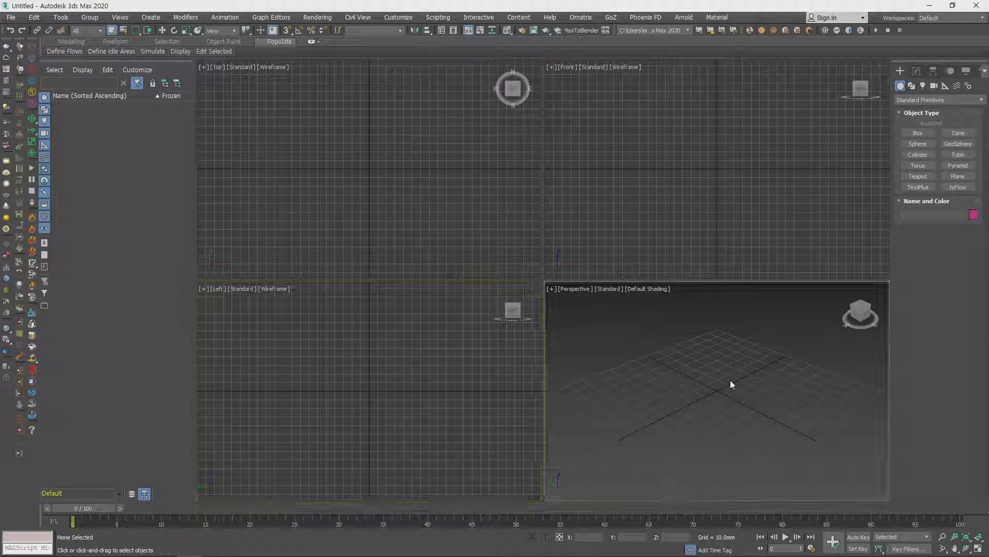
click(860, 314)
drag(746, 456, 748, 457)
drag(859, 315, 884, 325)
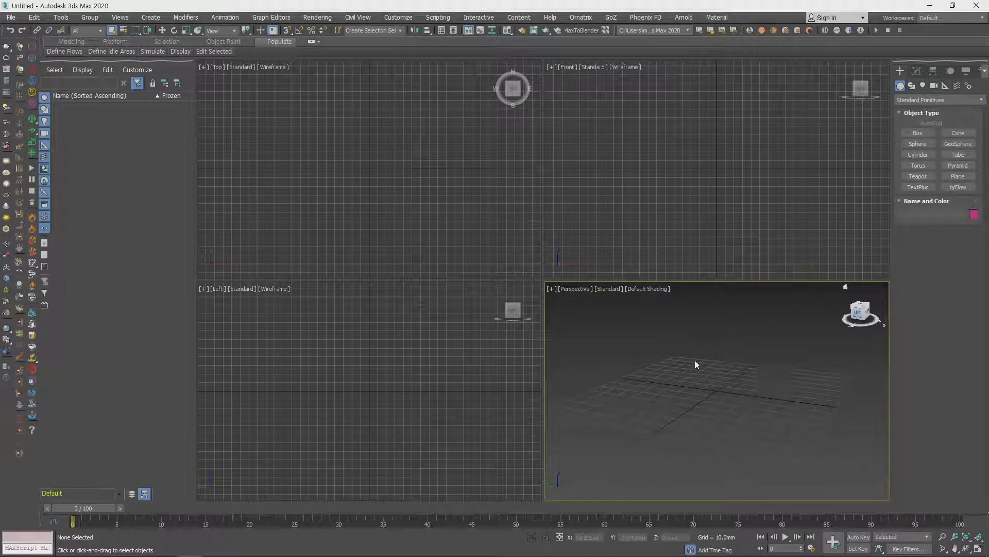
- Pan the view in each of the four viewports: Top, Front, Left and Perspective
click(373, 158)
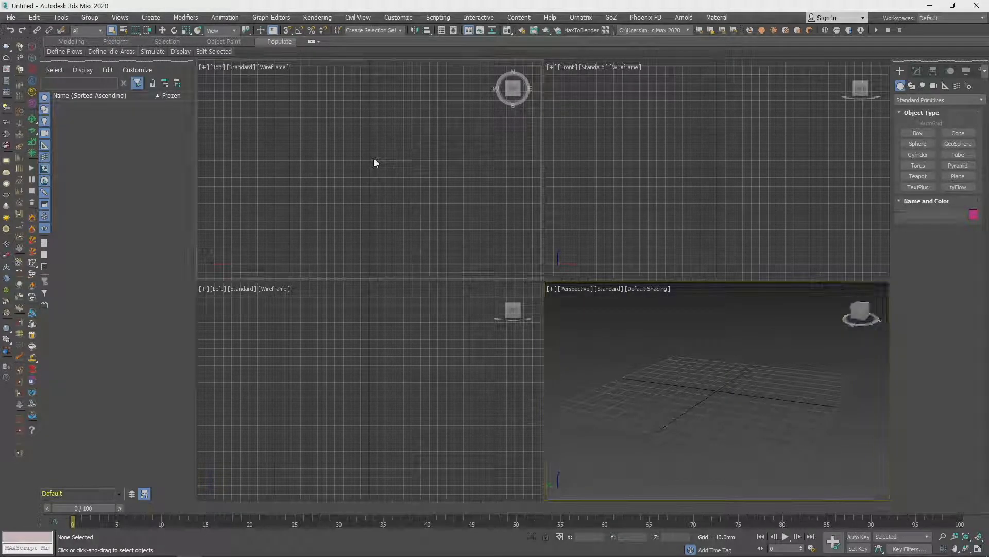
middle_drag(371, 162, 334, 165)
middle_drag(701, 170, 713, 190)
middle_drag(377, 396, 536, 415)
mouse_move(875, 435)
middle_down()
mouse_move(742, 431)
mouse_move(866, 437)
middle_up()
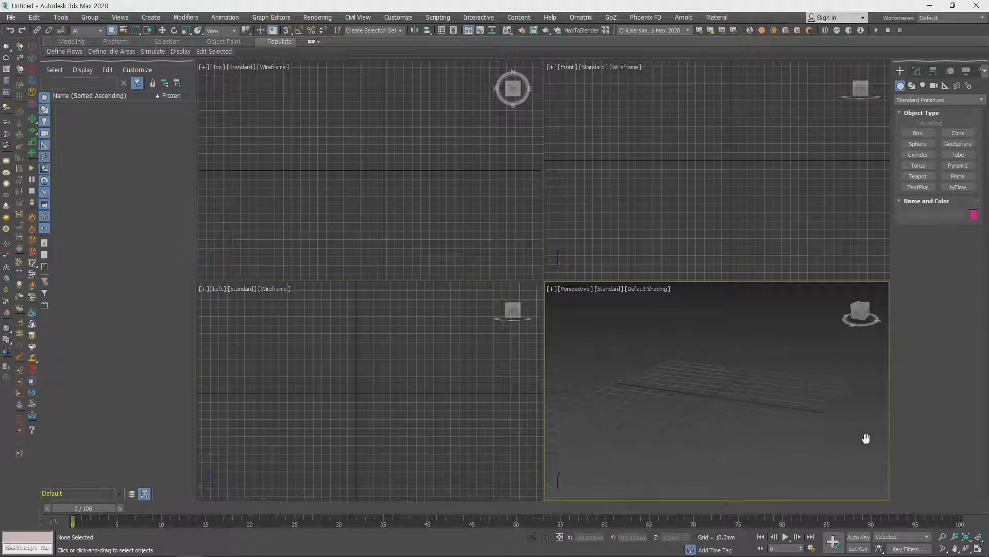
- Orbit the Top viewport into an orthographic view, pan it, and restore the Top view
middle_drag(351, 181, 349, 87)
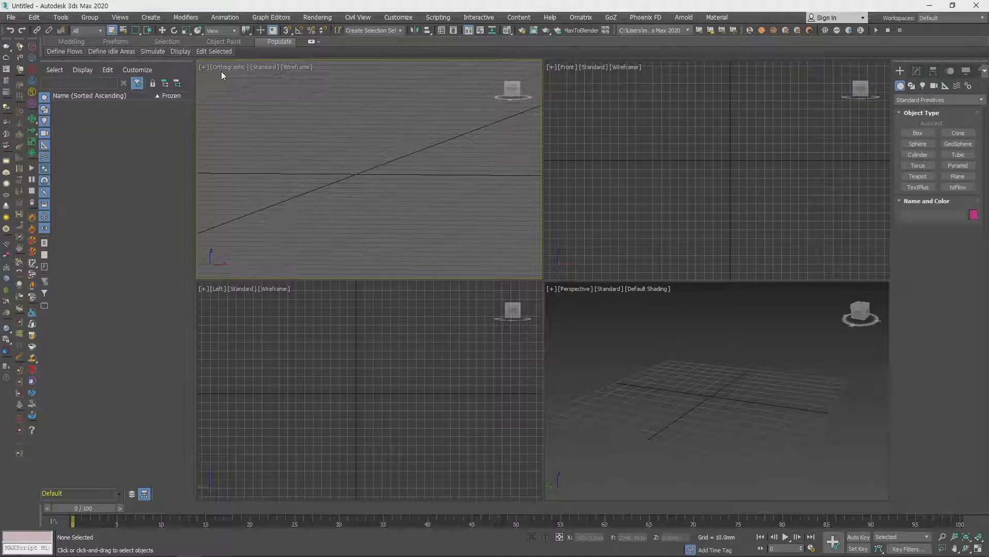
mouse_move(375, 193)
middle_down()
mouse_move(400, 164)
mouse_move(395, 205)
mouse_move(383, 157)
mouse_move(376, 186)
mouse_move(385, 191)
mouse_move(369, 174)
middle_up()
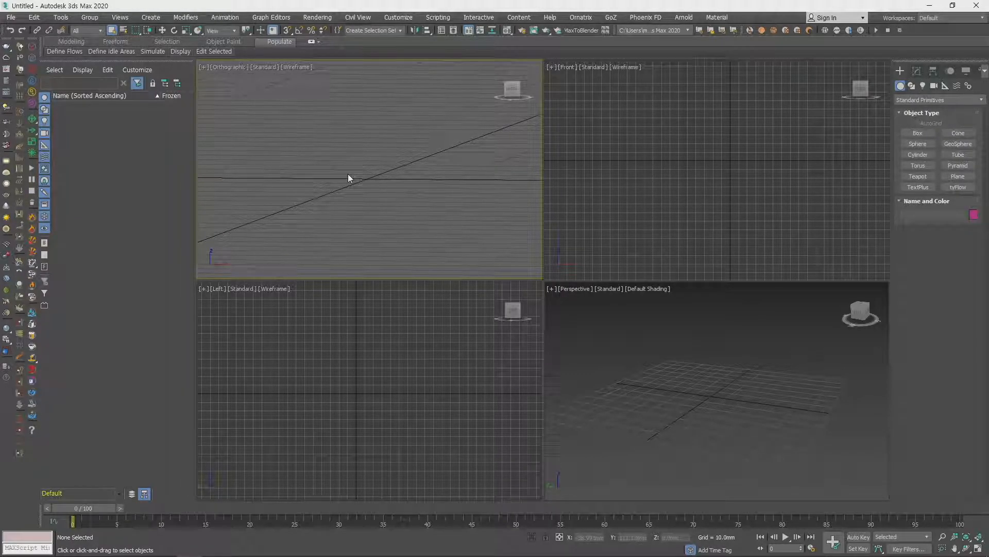
key(t)
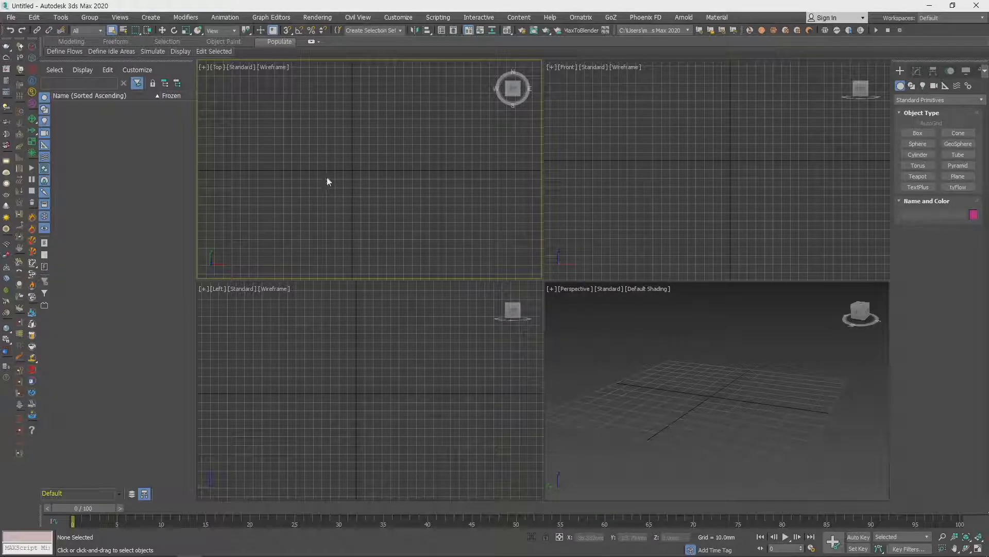
- Switch the Top viewport through the Front, Left and Perspective views, orbit the perspective, and return it to Top
key(f)
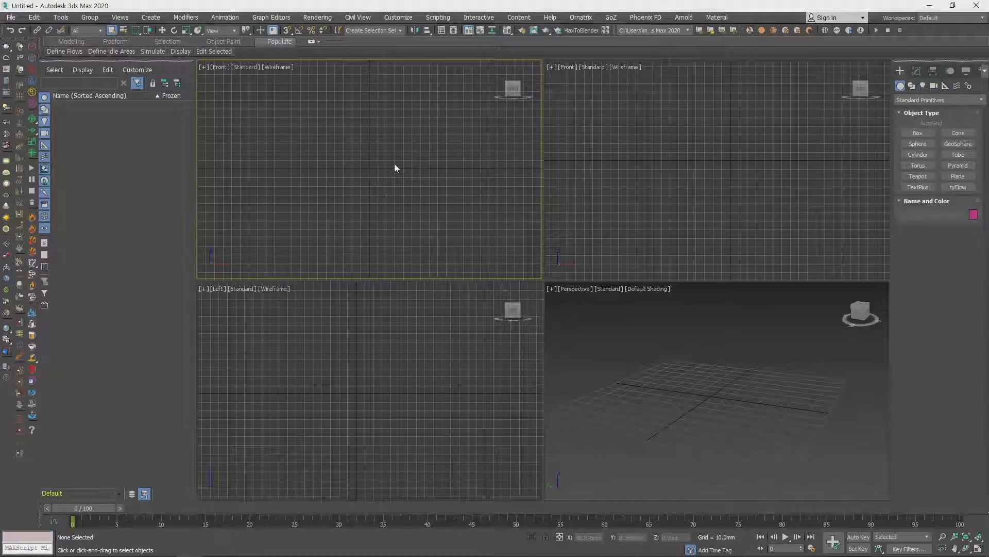
key(l)
key(p)
middle_drag(382, 165, 376, 197)
mouse_move(721, 419)
middle_down()
mouse_move(713, 395)
mouse_move(737, 427)
middle_up()
middle_drag(329, 155, 332, 162)
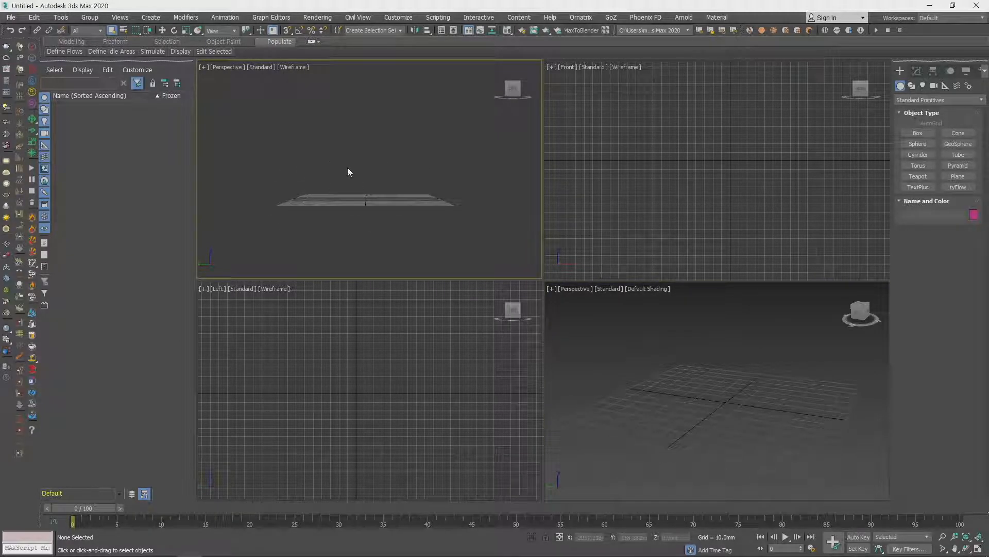
key(t)
- Activate the Front viewport, cycle it through the Top, Front and Left views, and set it to the Right view
click(705, 181)
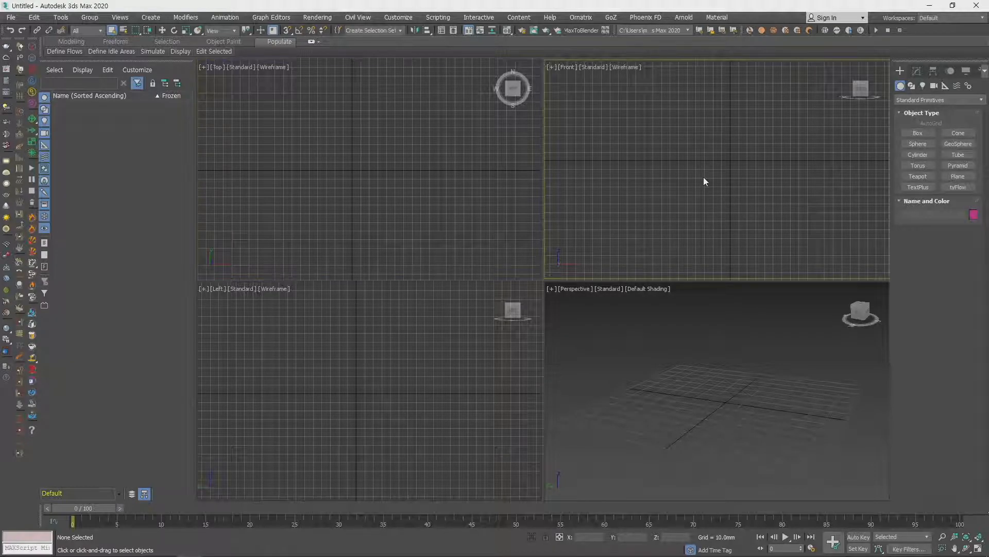
key(t)
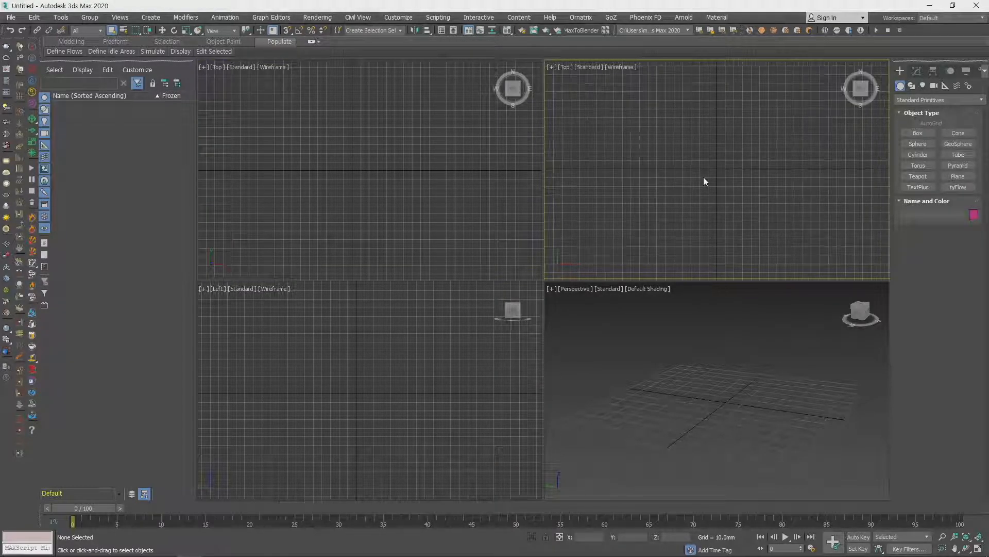
key(f)
key(l)
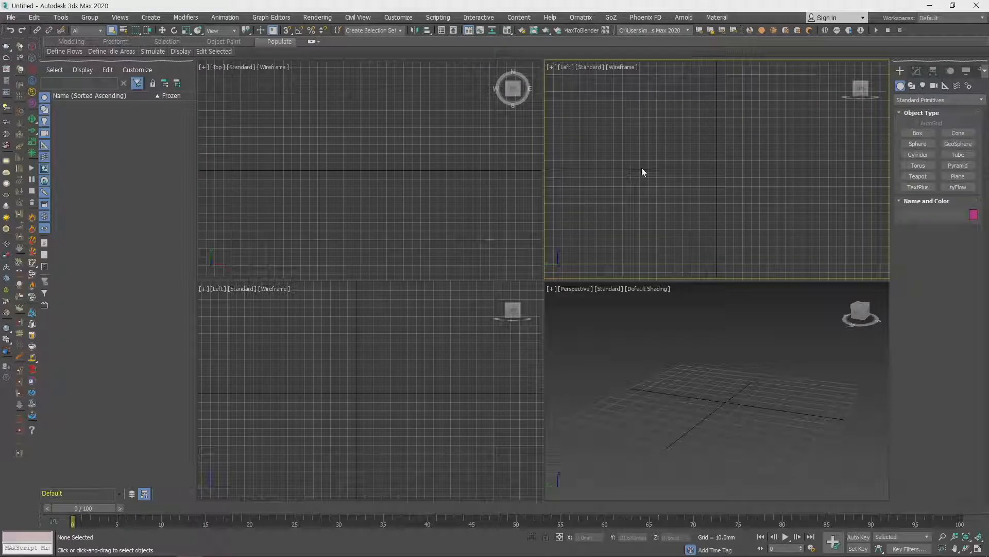
click(565, 67)
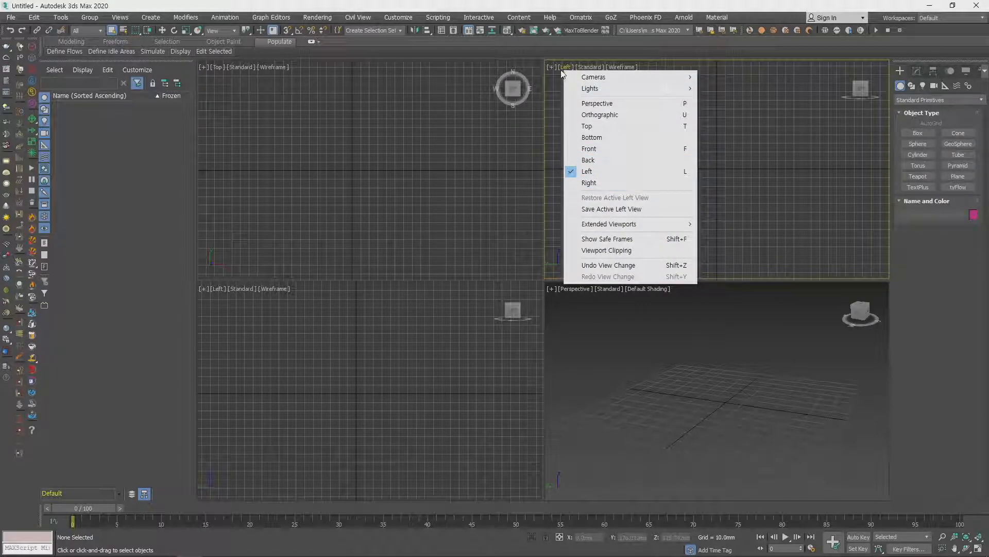
click(596, 184)
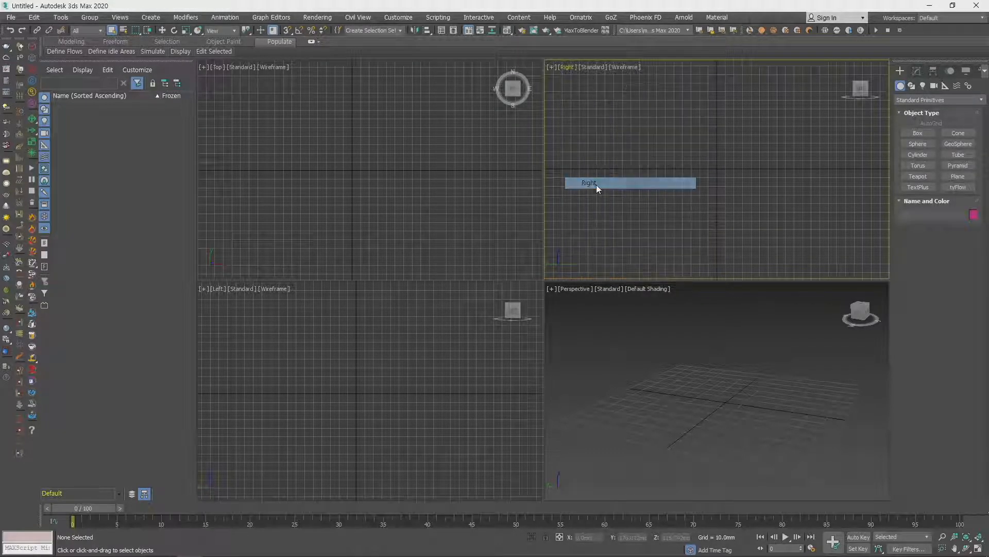
- Switch the viewport showing the Right view back to the Front view
click(566, 67)
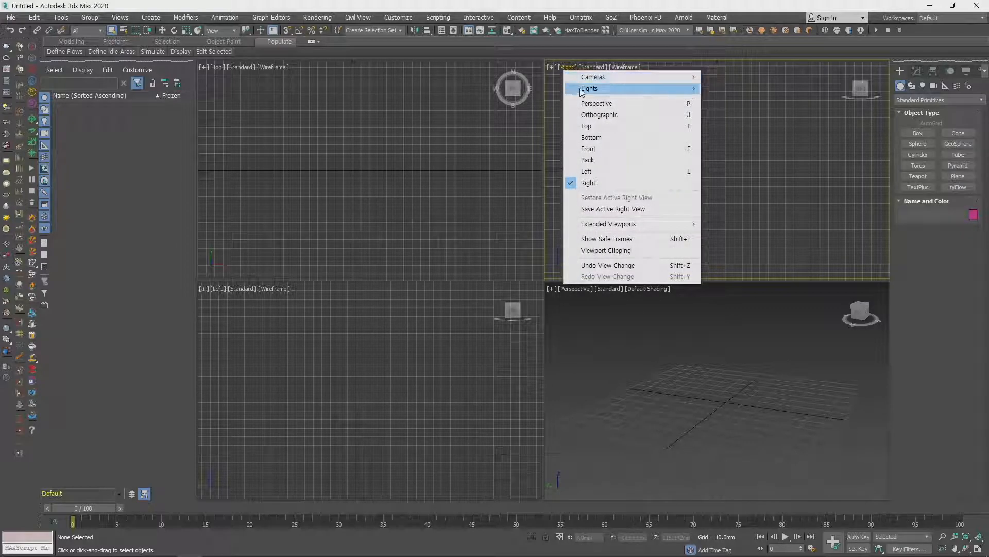
click(593, 153)
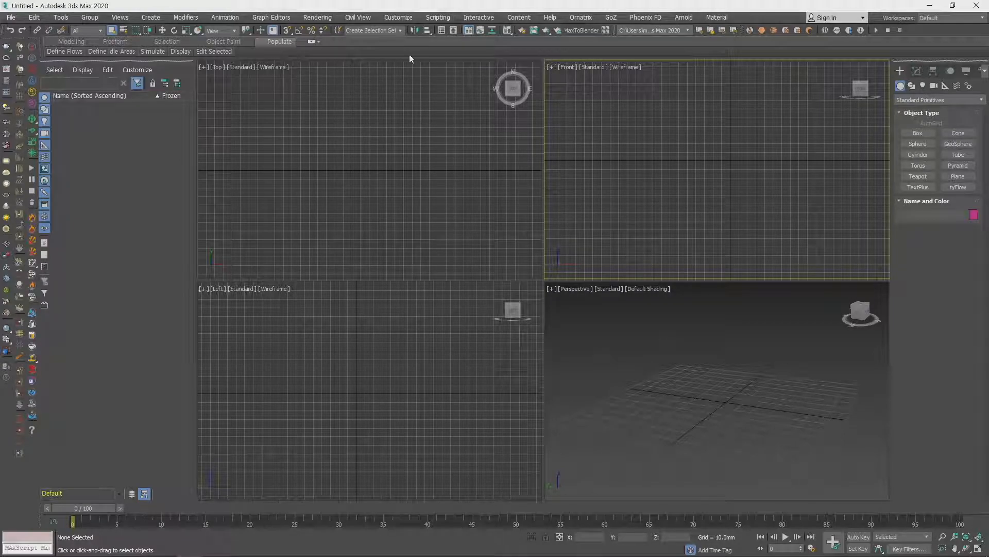
- Open the Customize User Interface dialog and reposition it slightly over the viewports
click(401, 20)
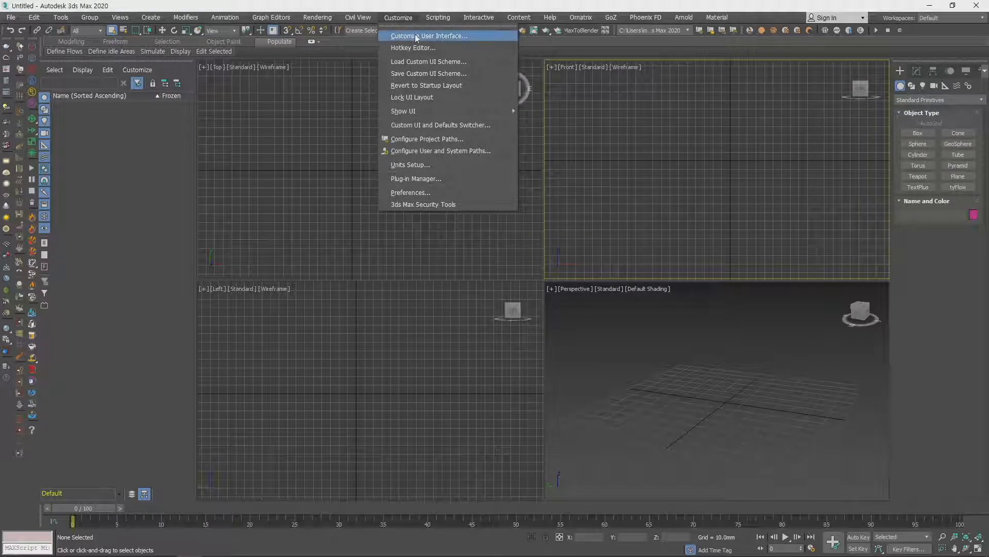
click(452, 36)
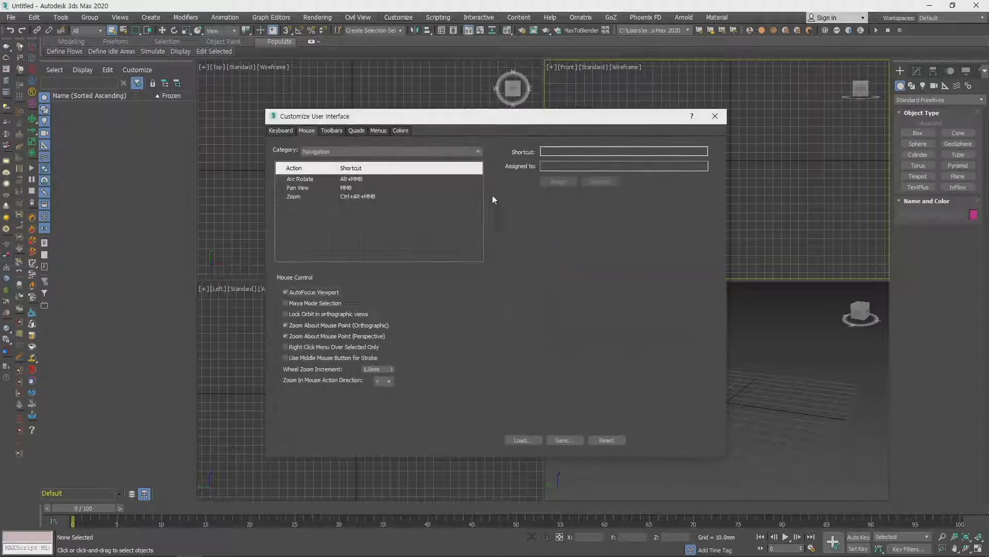
drag(494, 121, 486, 119)
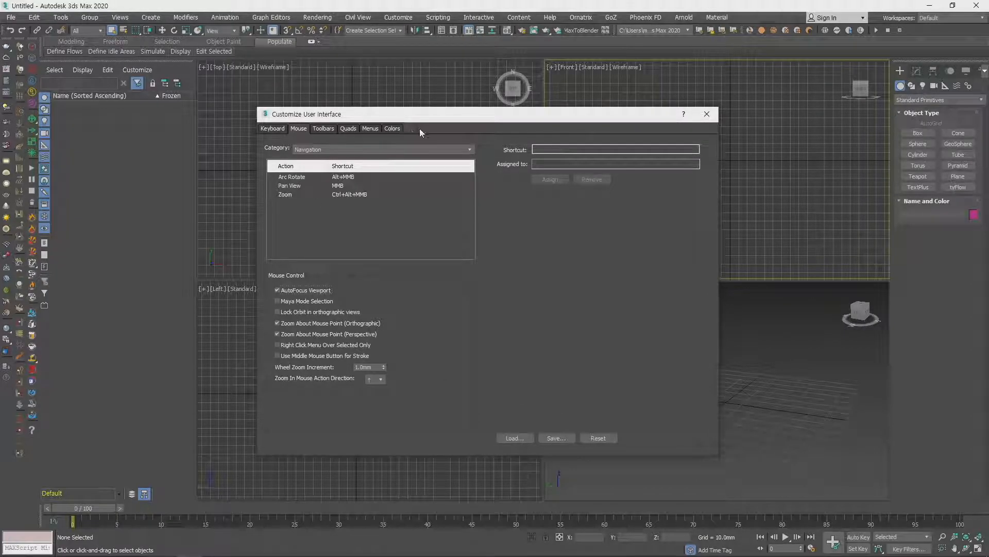
- Open the Hotkey Editor, move it aside to look over its action list, and close it
click(393, 18)
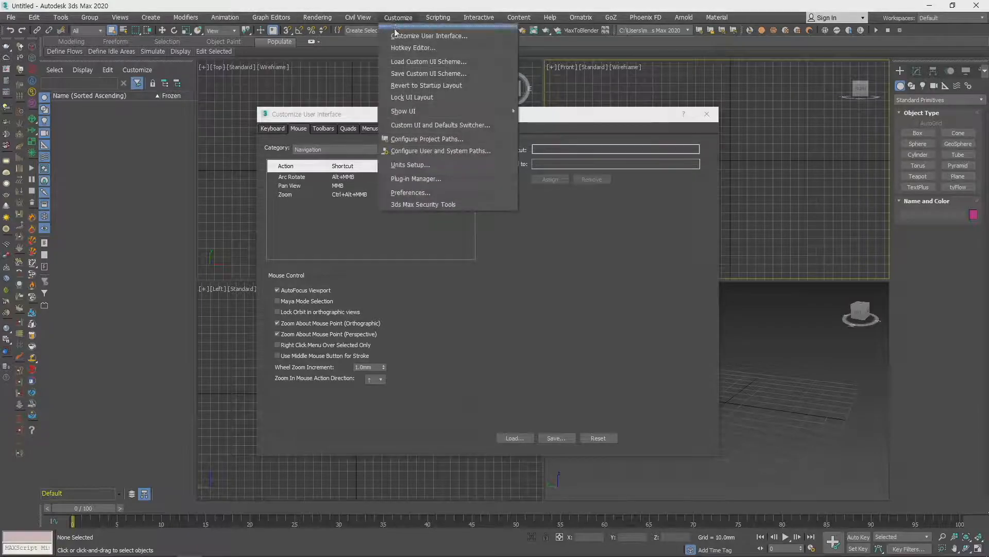
click(431, 48)
drag(461, 112, 602, 158)
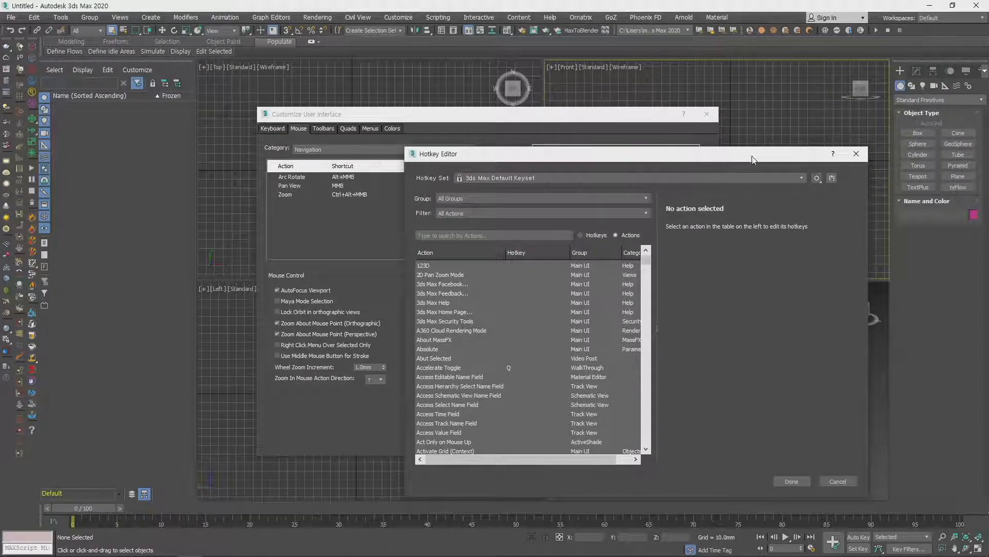
click(855, 154)
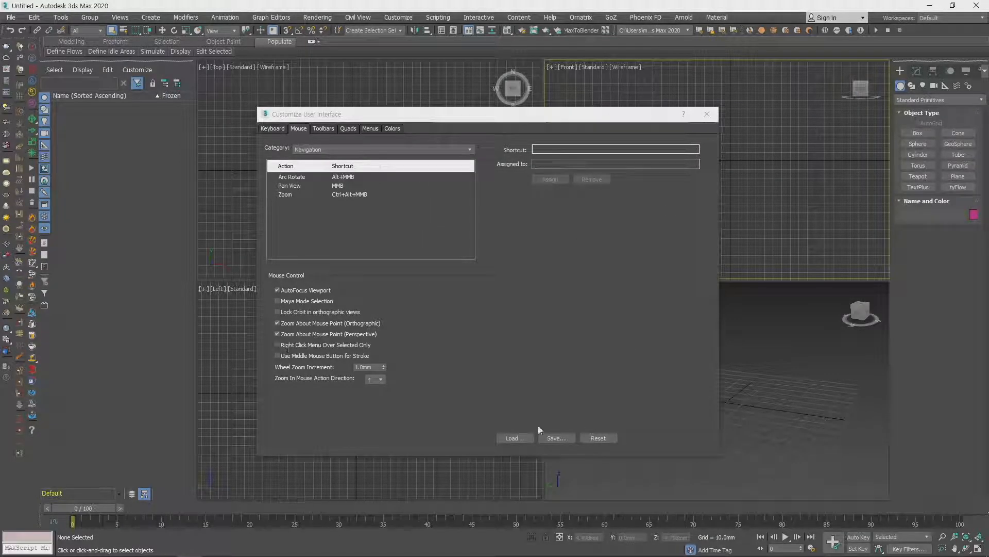
- Examine the mouse shortcuts for the Arc Rotate, Pan View and Zoom navigation actions
click(291, 177)
click(292, 185)
click(290, 193)
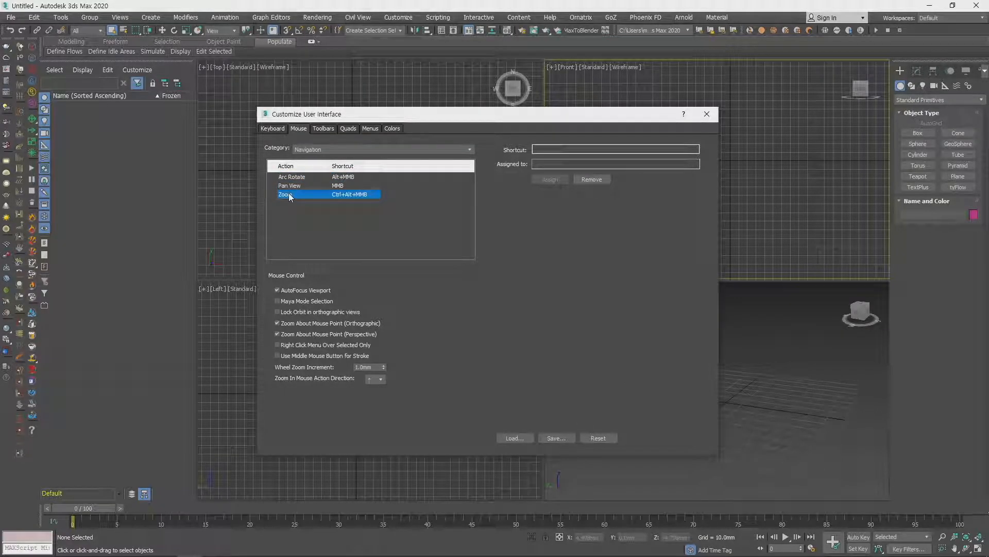
- Look through the Keyboard, Toolbars and Quads customization settings, and call up the quad menu in the Perspective viewport
click(282, 128)
click(326, 130)
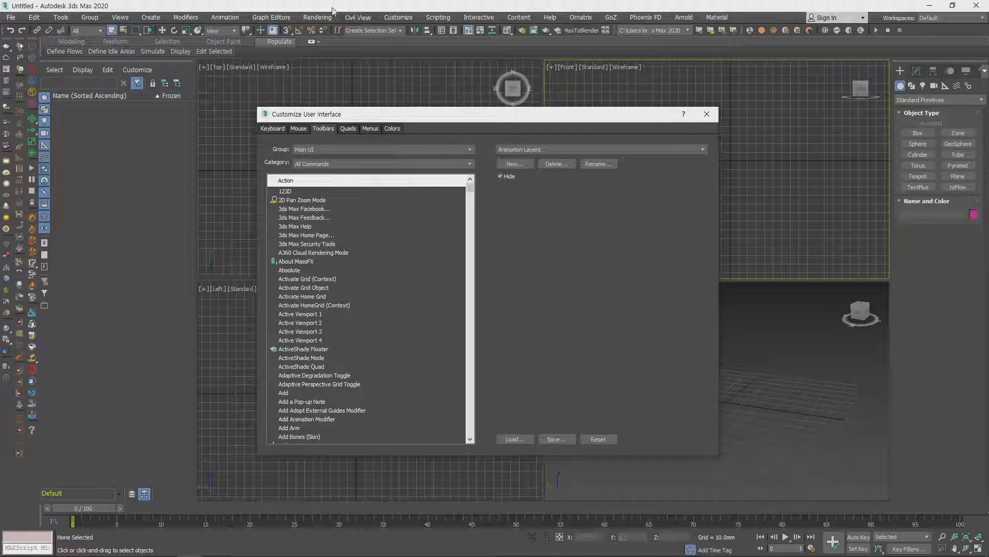
click(353, 128)
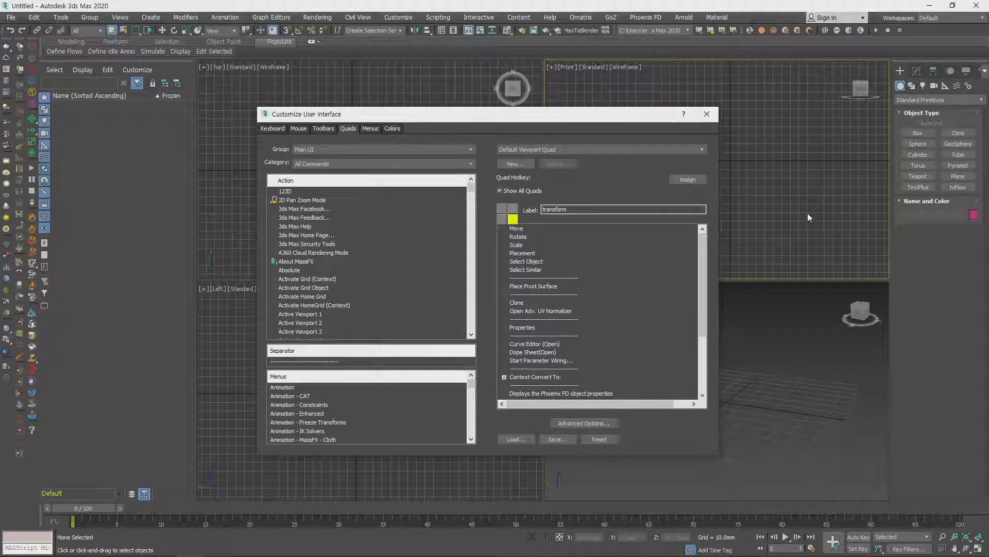
right_click(801, 363)
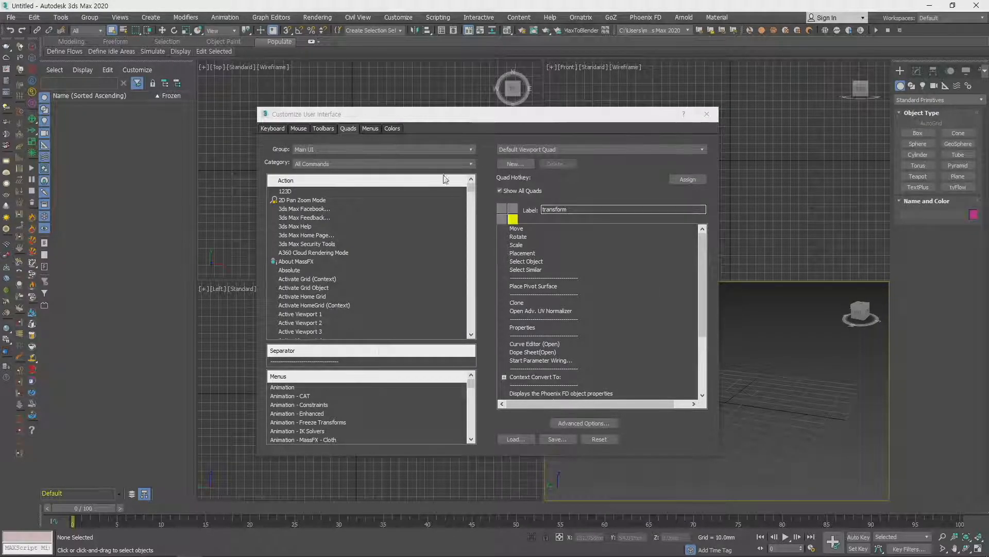
- Look through the Menus and Colors customization settings, selecting the Animation - Constraints menu entry, and close the dialog
click(368, 128)
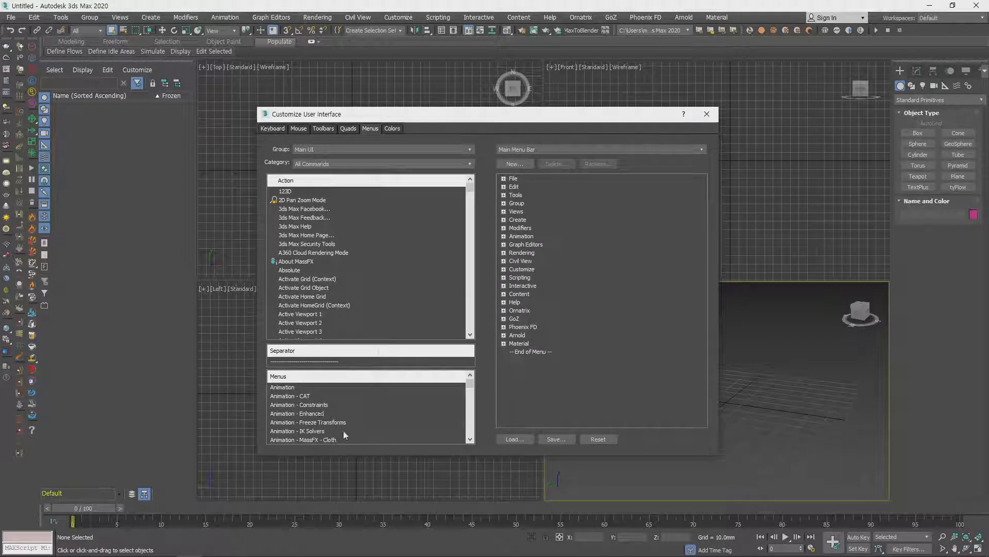
click(311, 406)
mouse_move(311, 405)
mouse_down()
mouse_move(516, 376)
mouse_move(567, 344)
mouse_move(566, 299)
mouse_move(477, 376)
mouse_move(330, 410)
mouse_up()
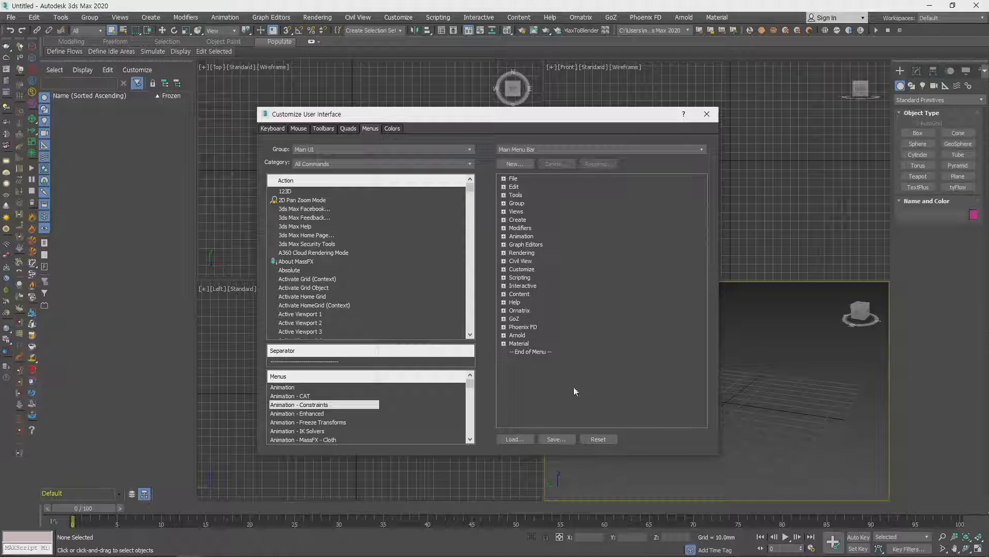
click(392, 128)
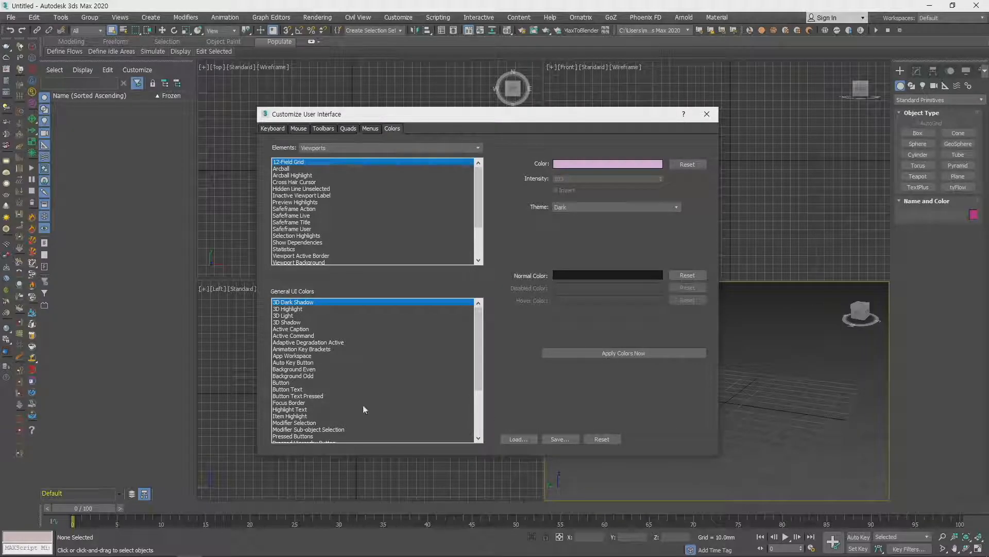
click(712, 120)
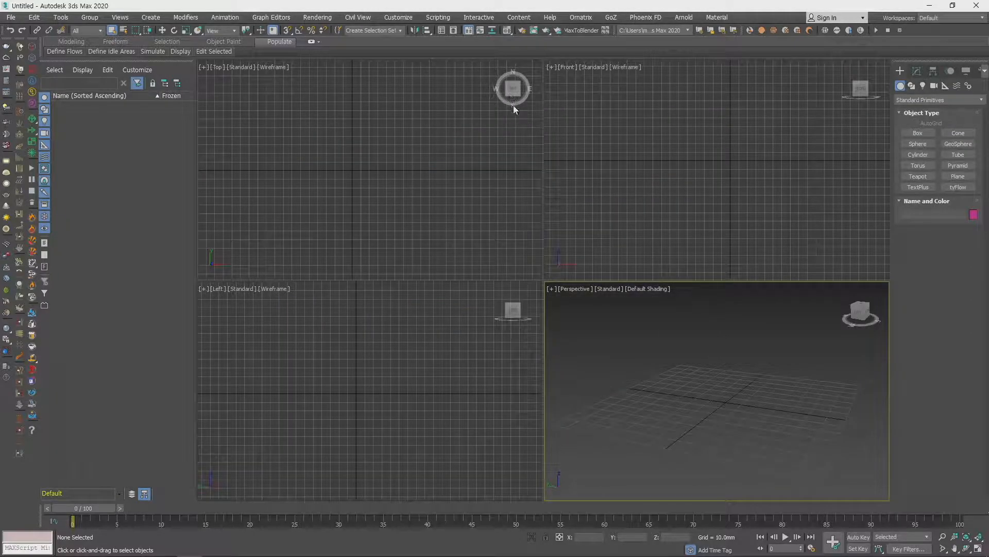
- Open Units Setup and check the available metric display units, keeping Millimeters
click(397, 18)
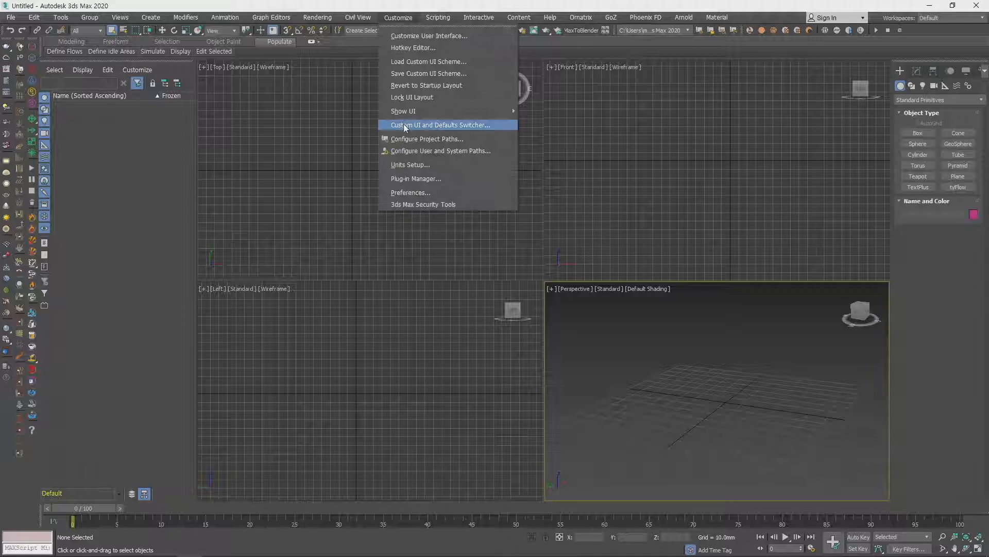
mouse_move(413, 113)
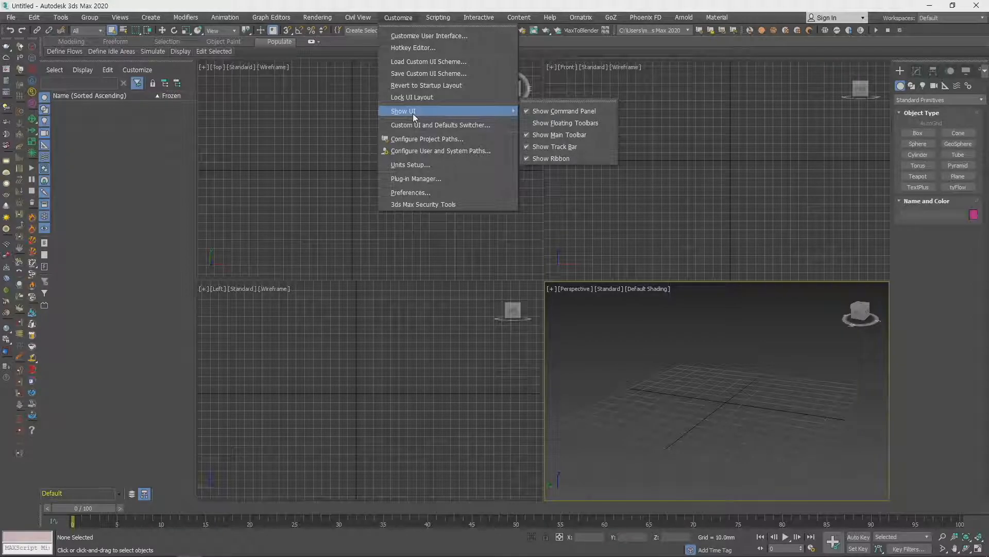
click(416, 165)
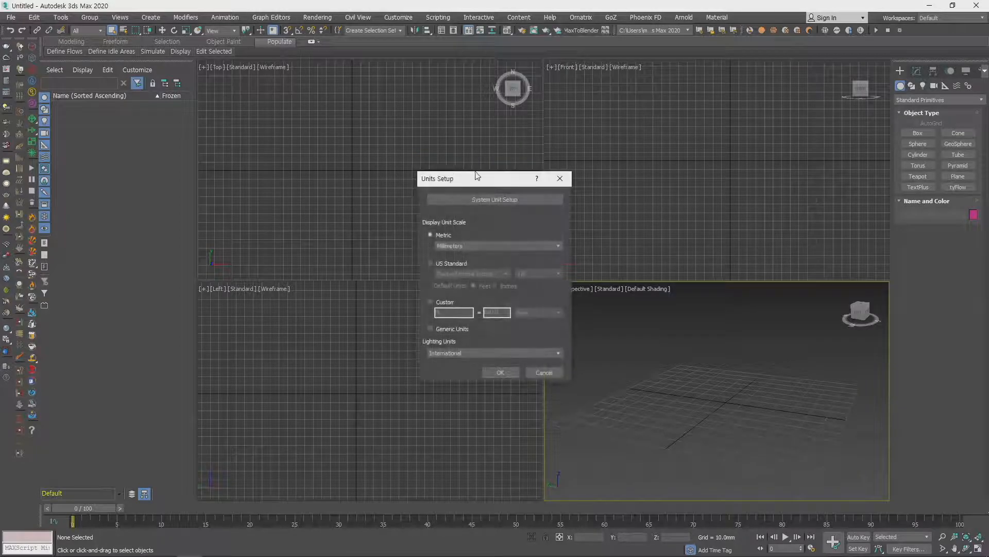
drag(485, 184, 496, 181)
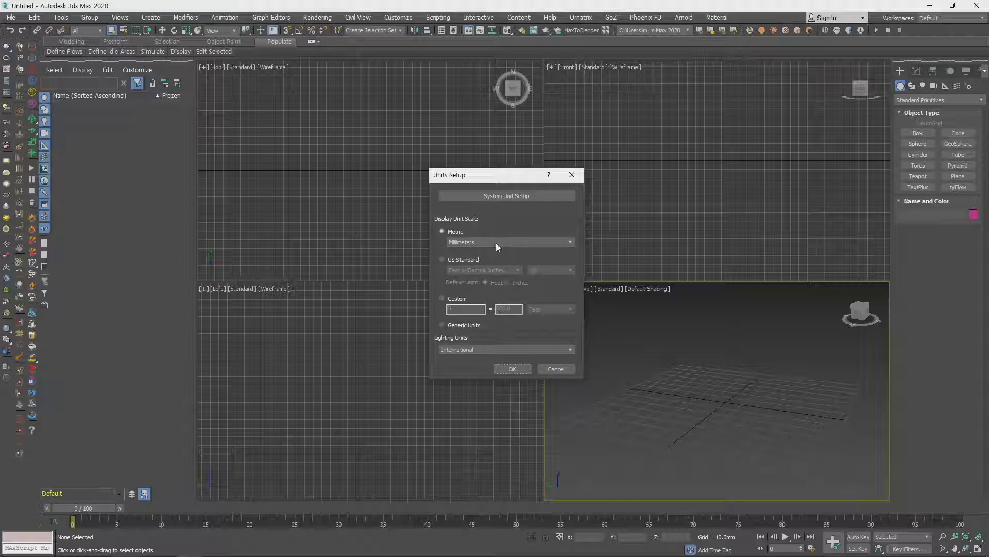
drag(498, 182, 522, 172)
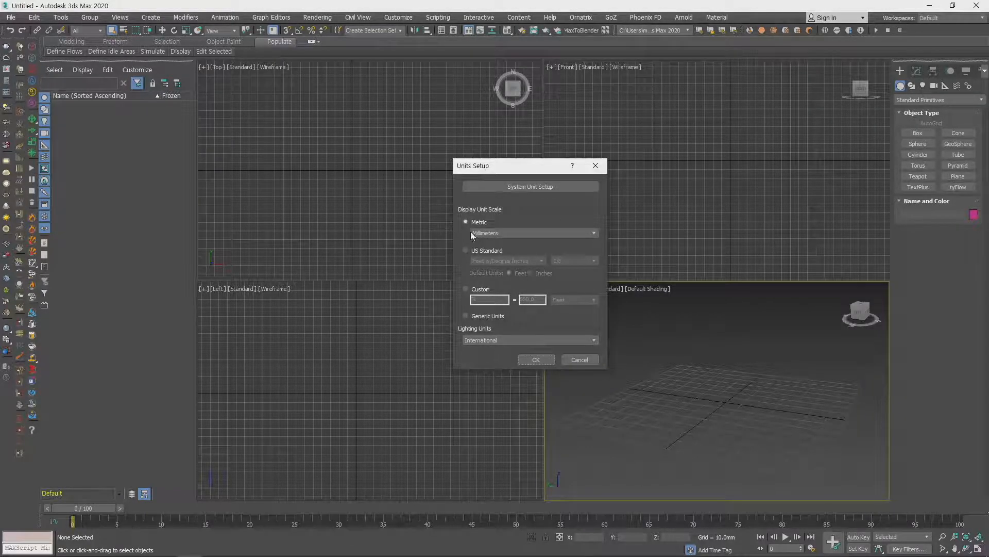
click(511, 234)
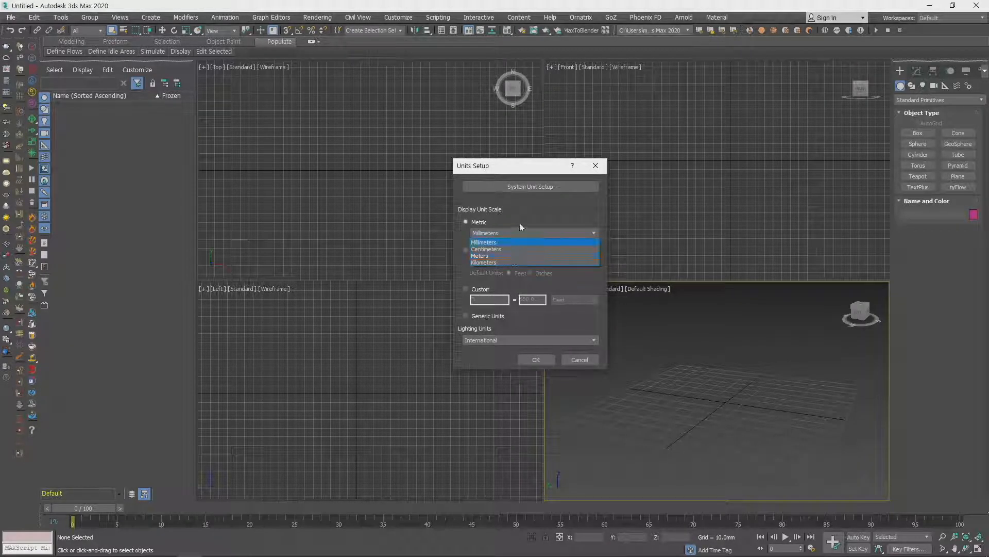
click(521, 219)
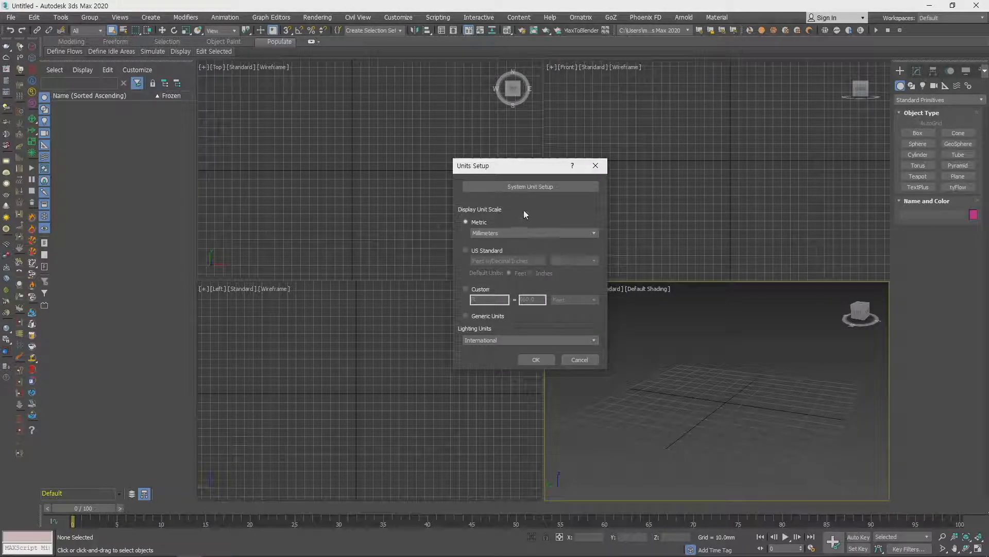
- Open System Unit Setup and place it beside the Units Setup dialog
click(536, 189)
click(536, 187)
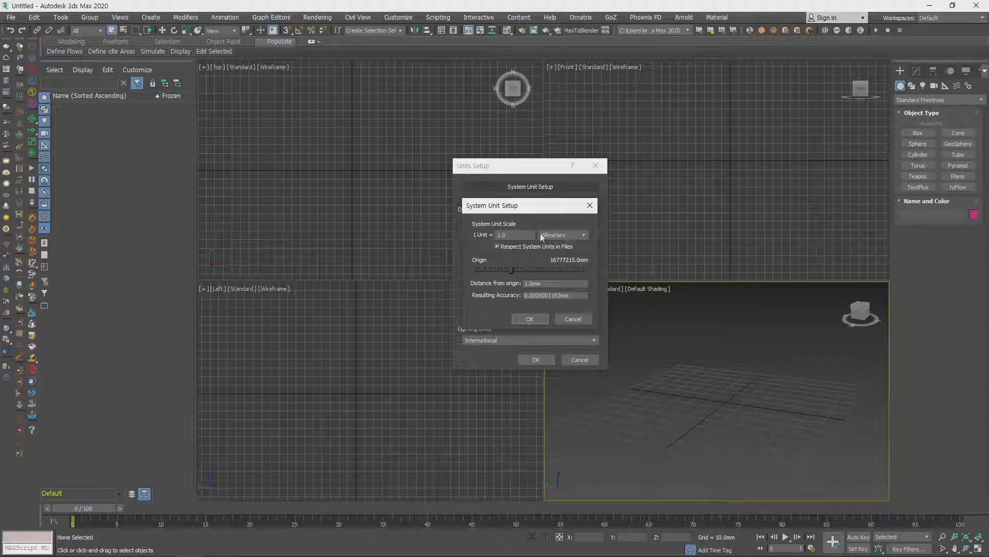
drag(518, 205, 687, 196)
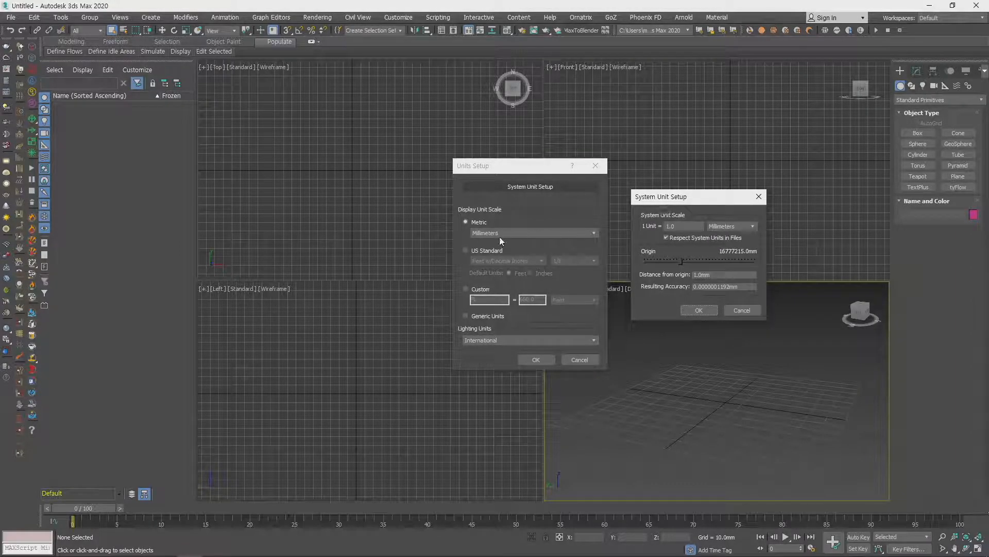
- Try Inches, Meters and Inches again as the system unit scale
click(732, 226)
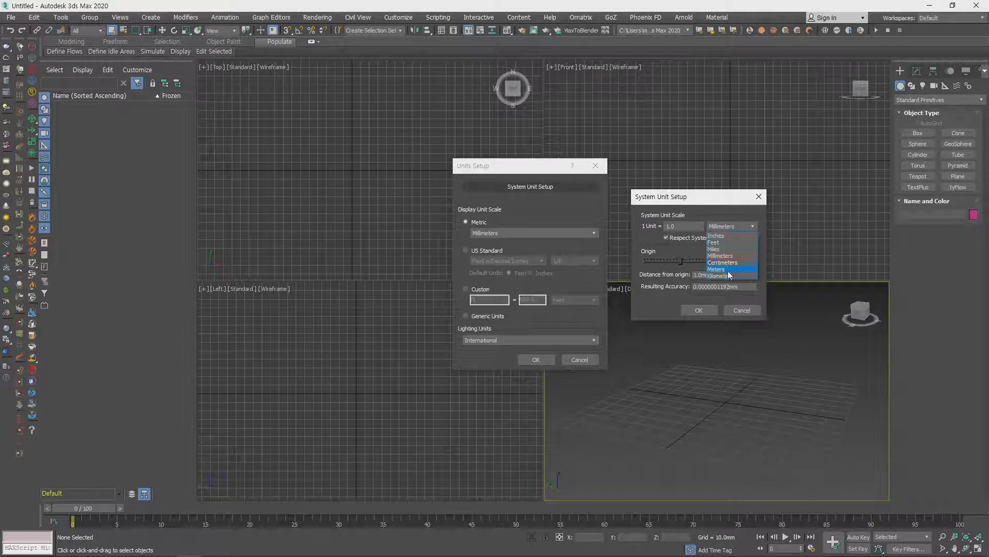
click(729, 235)
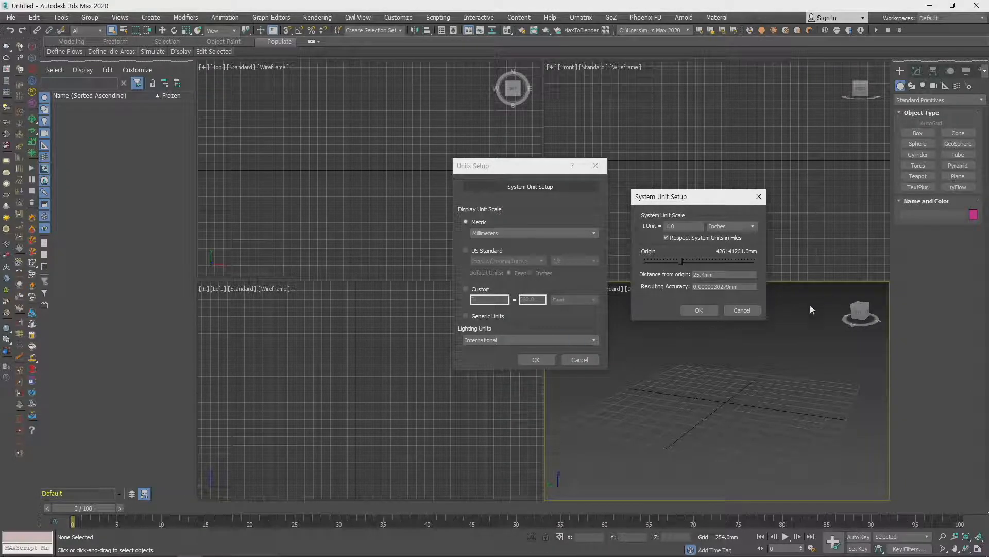
click(746, 227)
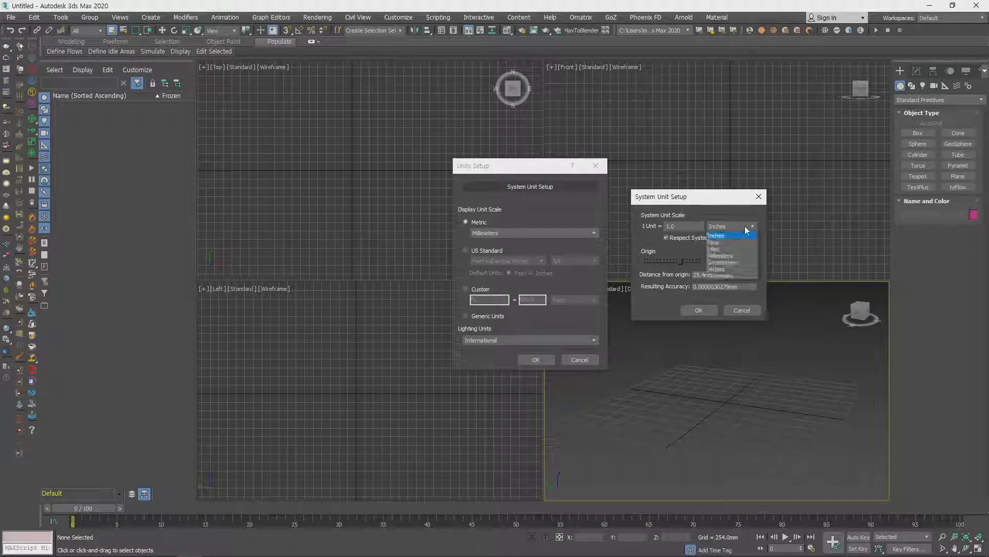
click(729, 268)
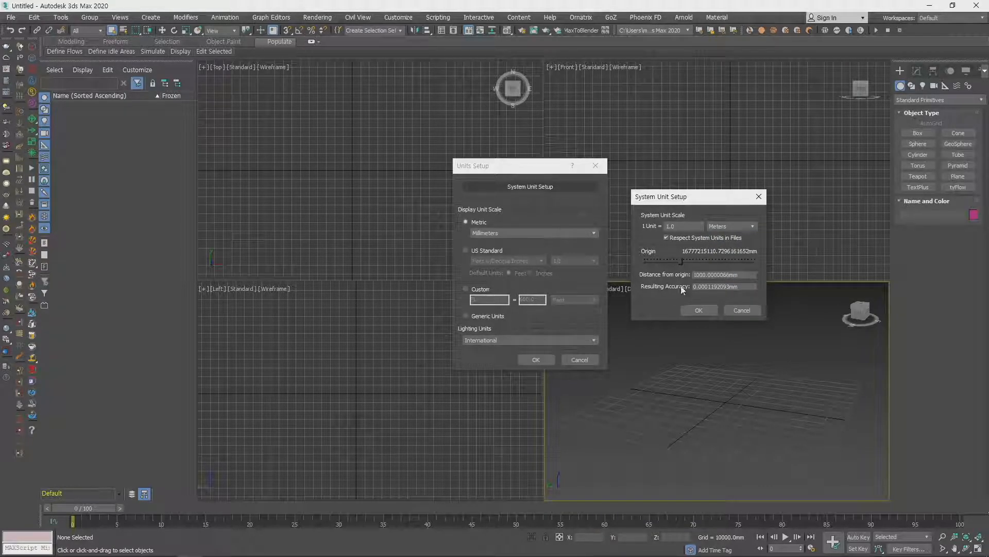
click(732, 226)
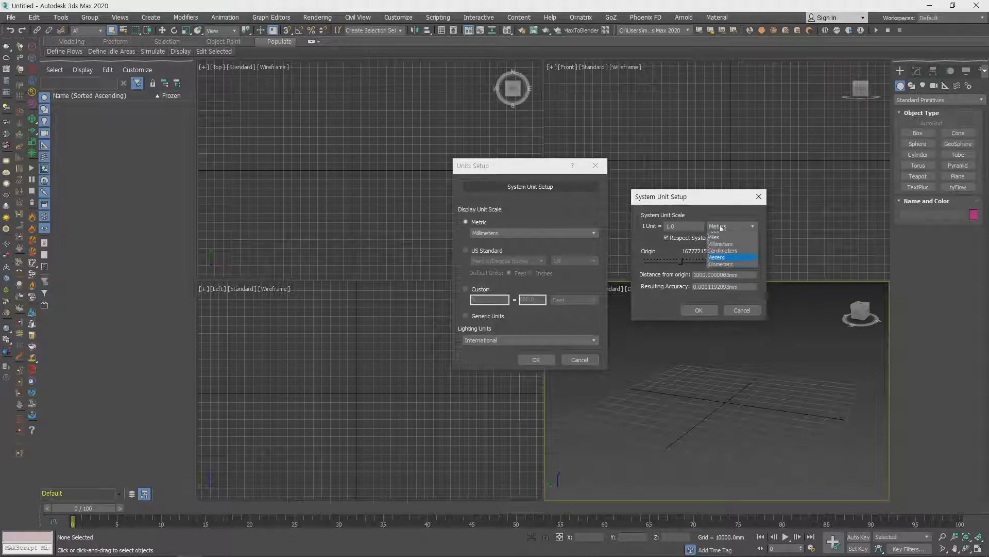
click(731, 242)
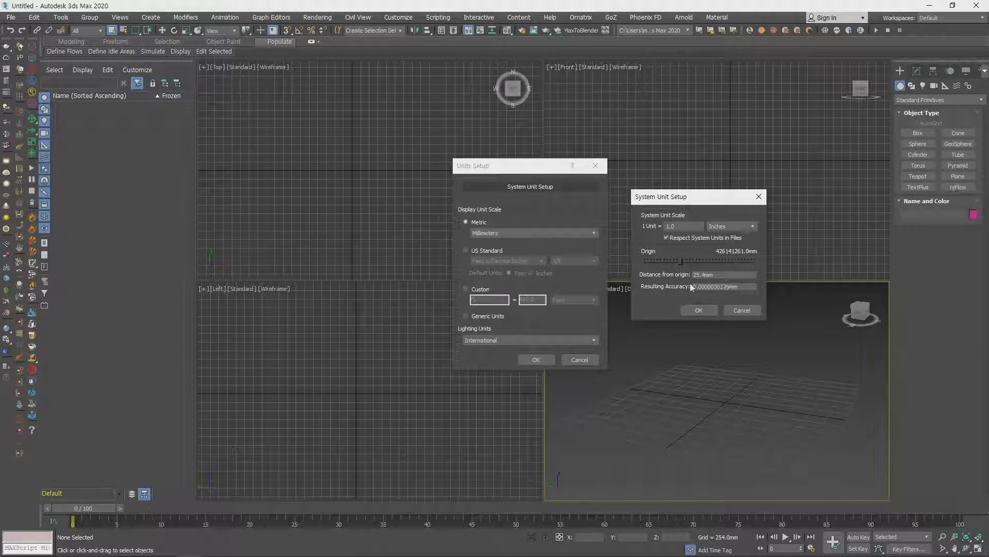
- Set the system unit scale to 1 unit = 1.0 Millimeters and accept the unit settings
click(727, 227)
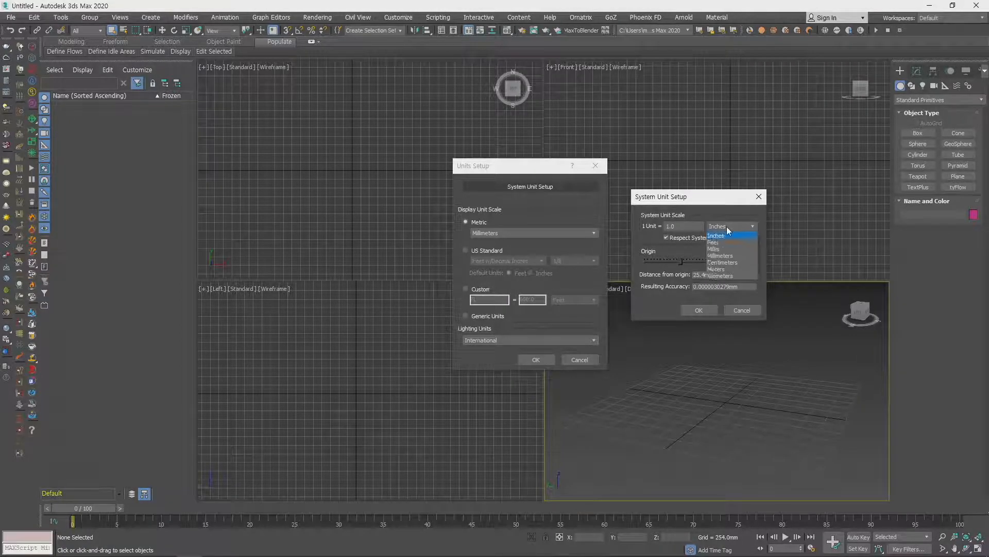
click(726, 256)
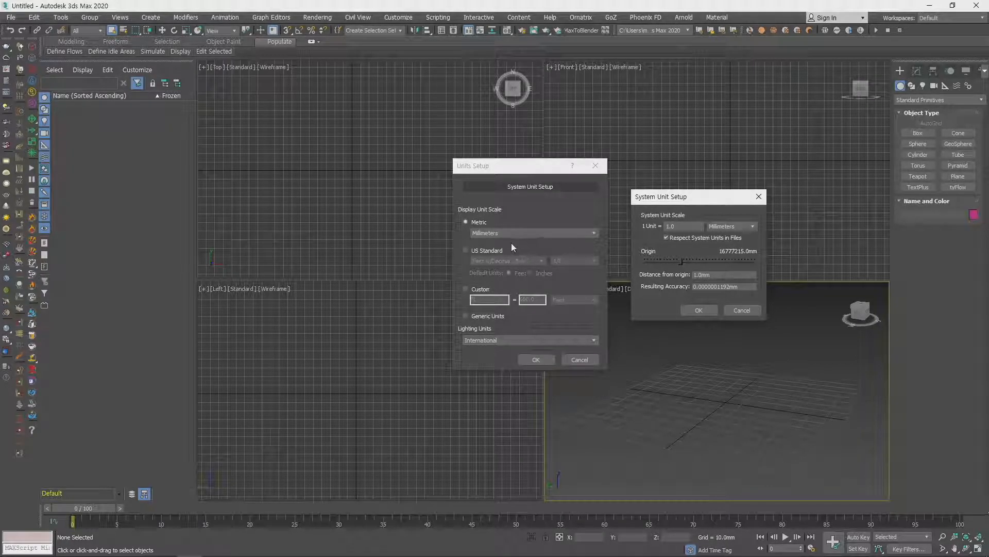
click(706, 313)
click(542, 362)
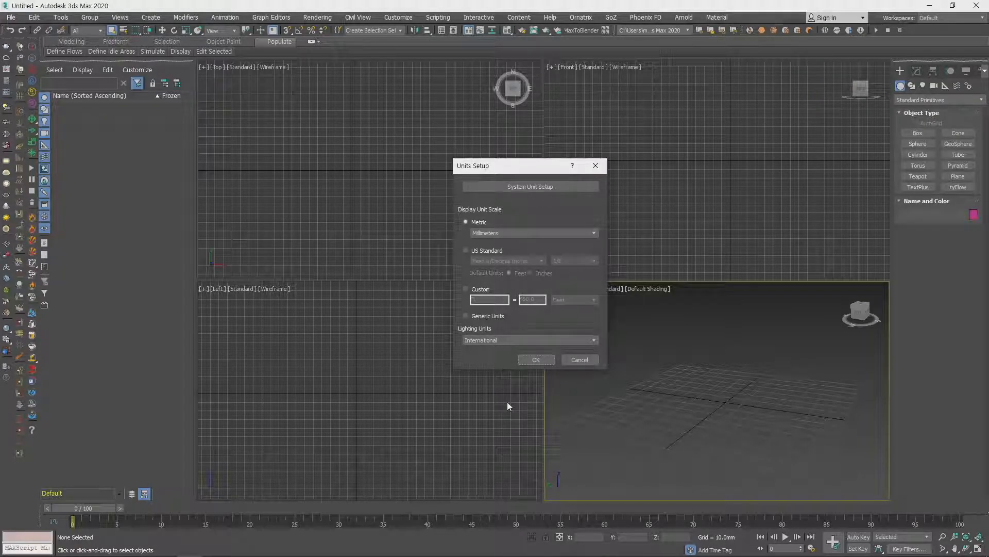
- Try Generic Units as the display unit scale, return to Metric Millimeters and accept the units setup
click(467, 315)
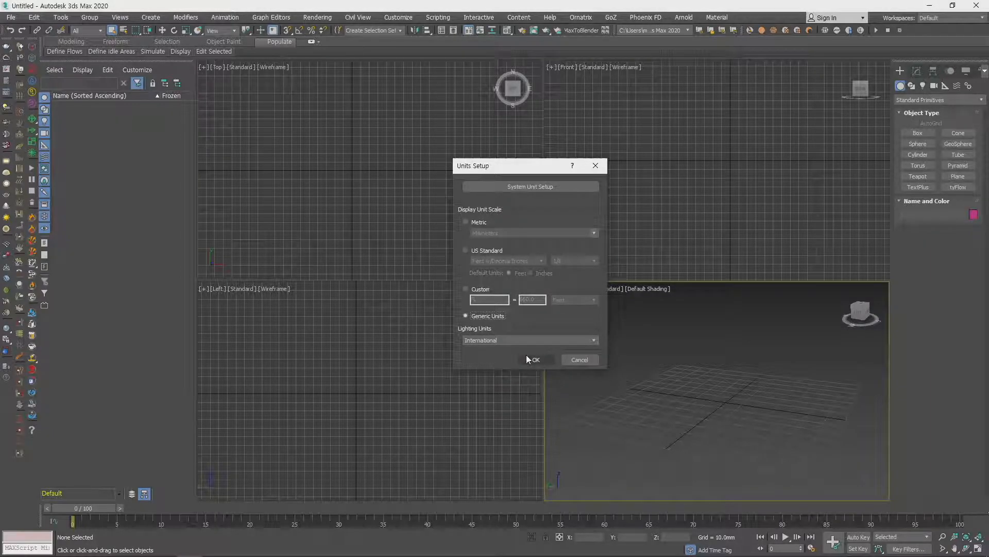
click(482, 222)
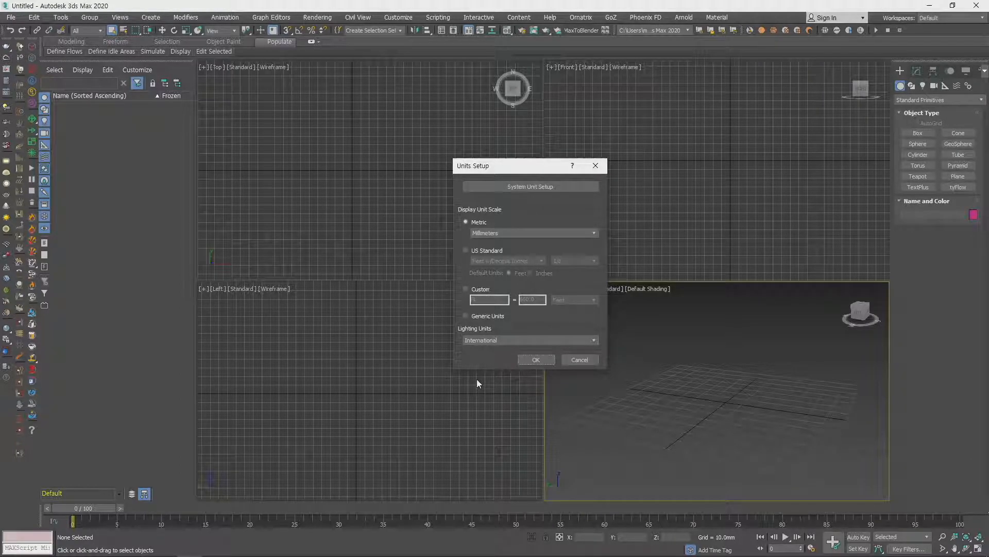
click(549, 362)
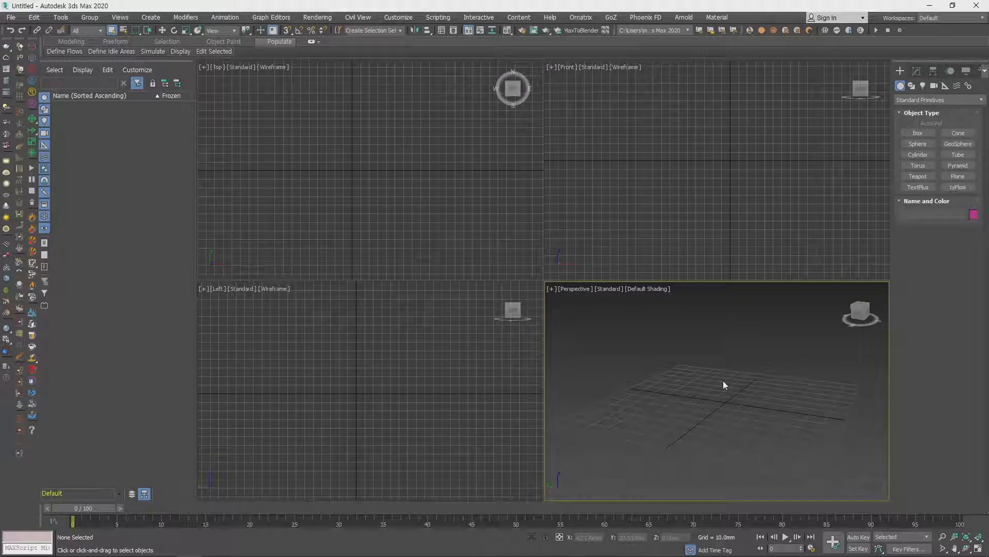
middle_drag(725, 382, 741, 377)
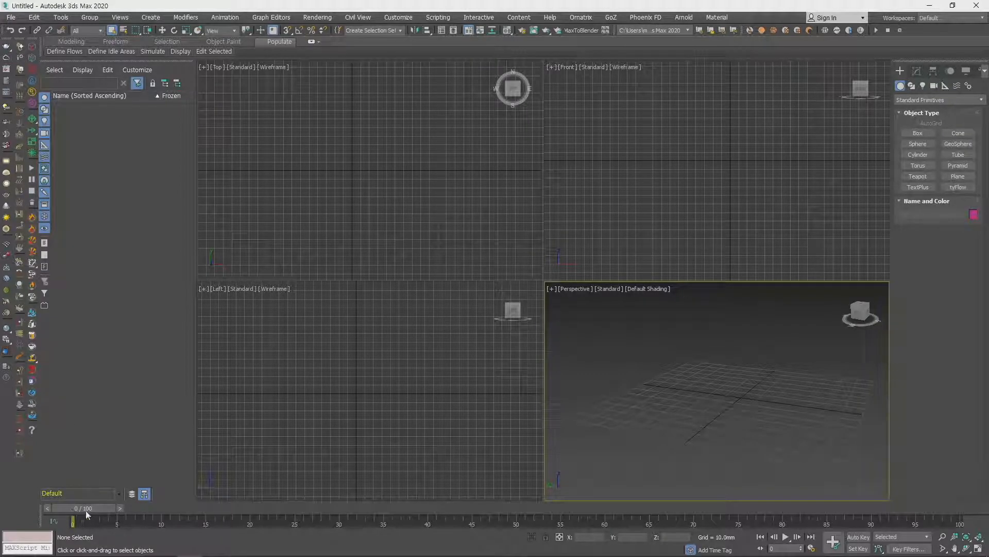
drag(85, 510, 819, 528)
drag(905, 553, 31, 484)
- Open the MAXScript Listener for a look at its MAXScript and Python input areas and close it
click(435, 428)
key(F11)
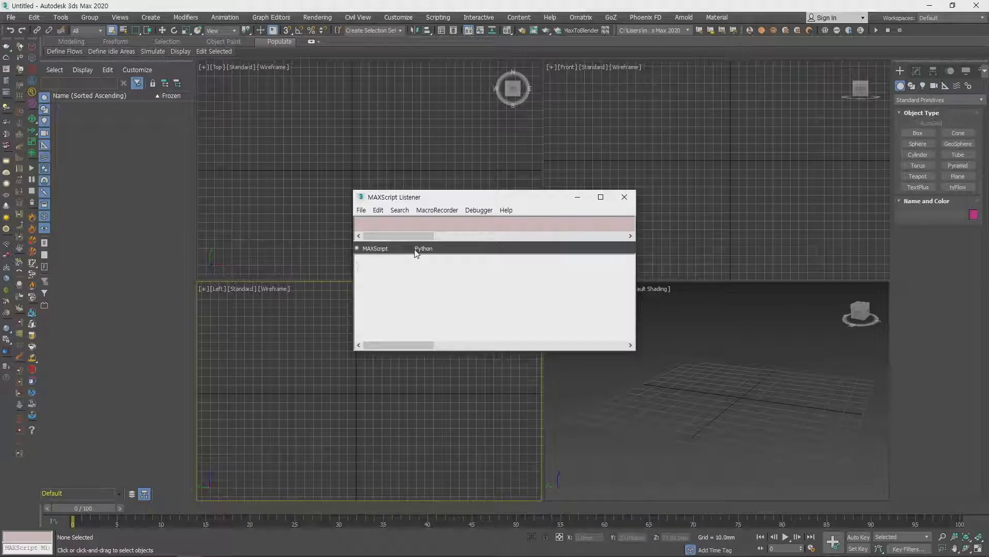
click(624, 197)
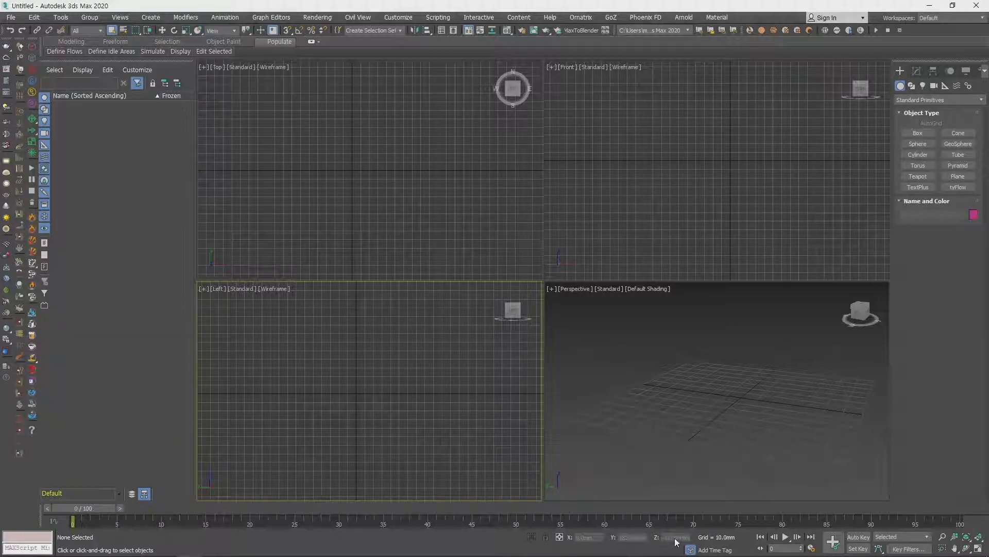
- Create a sphere of about 28 mm radius near the grid's centre in the Perspective view
click(918, 144)
drag(739, 392, 788, 400)
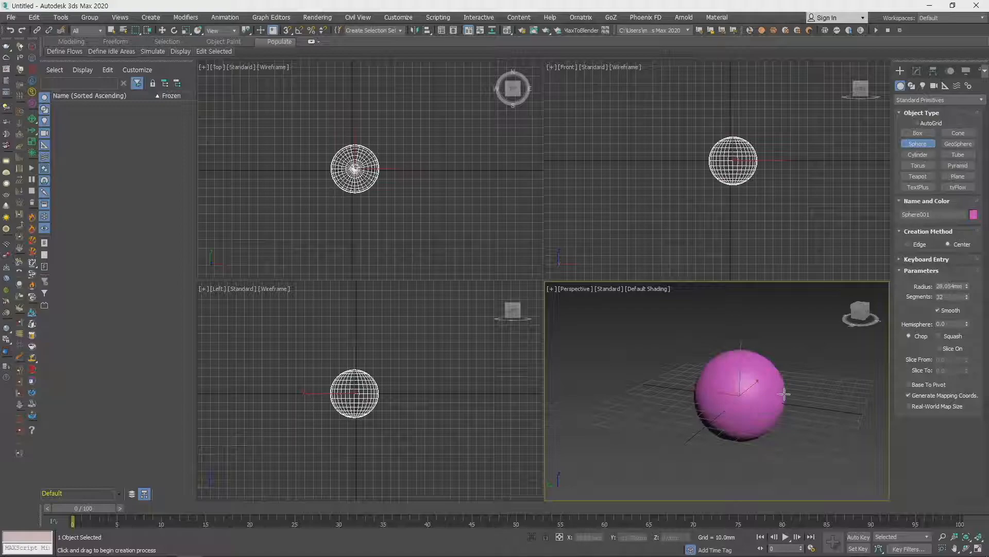
right_click(793, 401)
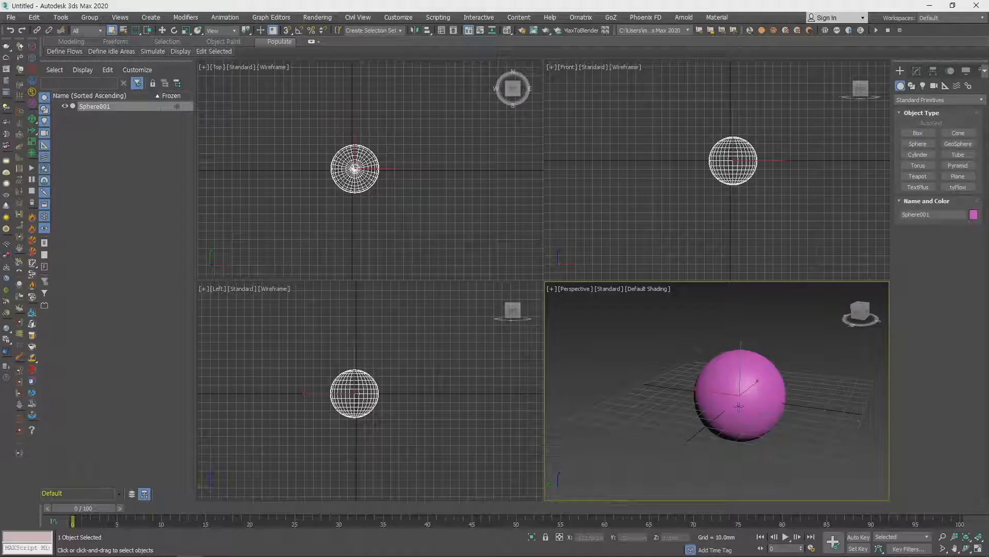
middle_drag(770, 414, 751, 412)
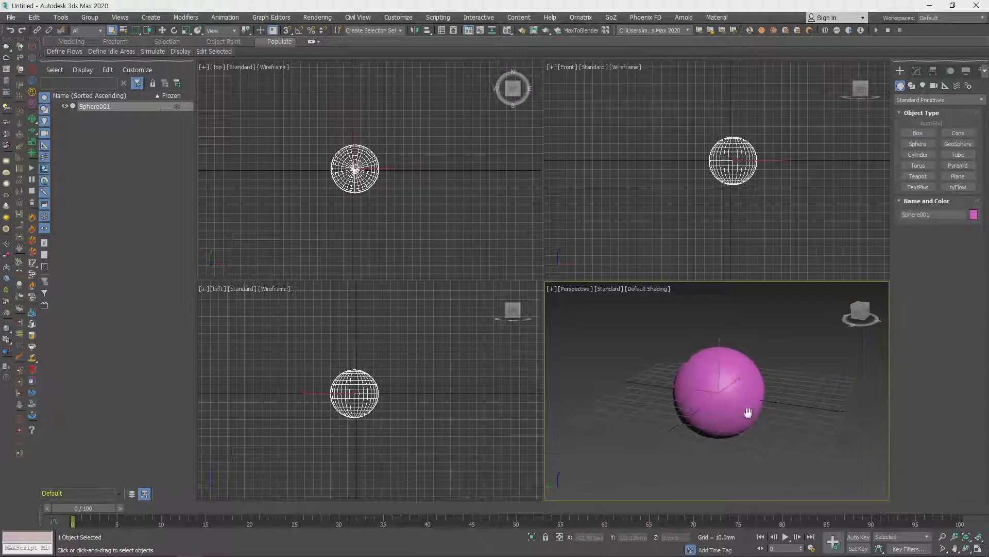
right_click(797, 408)
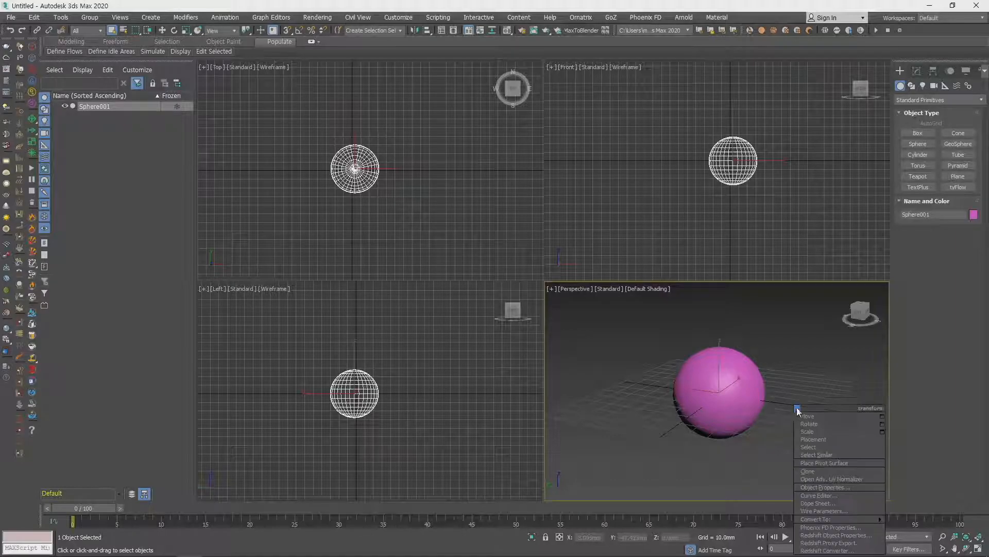
click(725, 439)
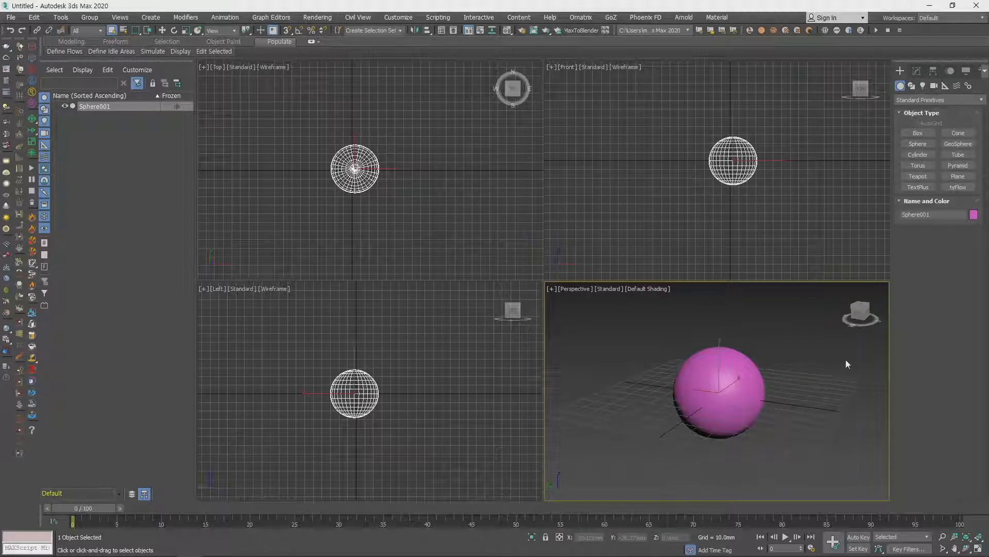
right_click(801, 366)
- Activate Move for the sphere and switch the transform type-in between absolute and offset mode, ending in absolute mode
click(733, 377)
key(w)
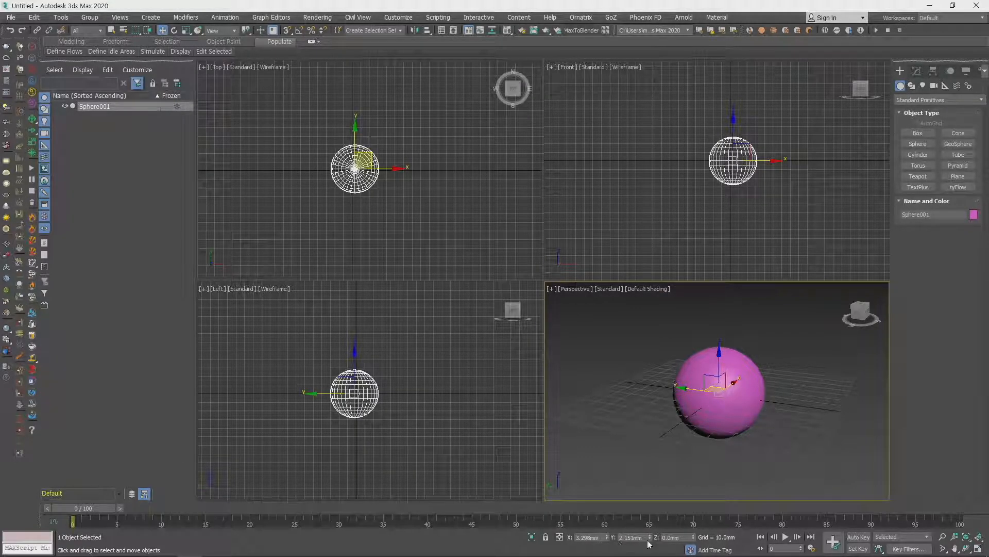
click(560, 538)
click(560, 539)
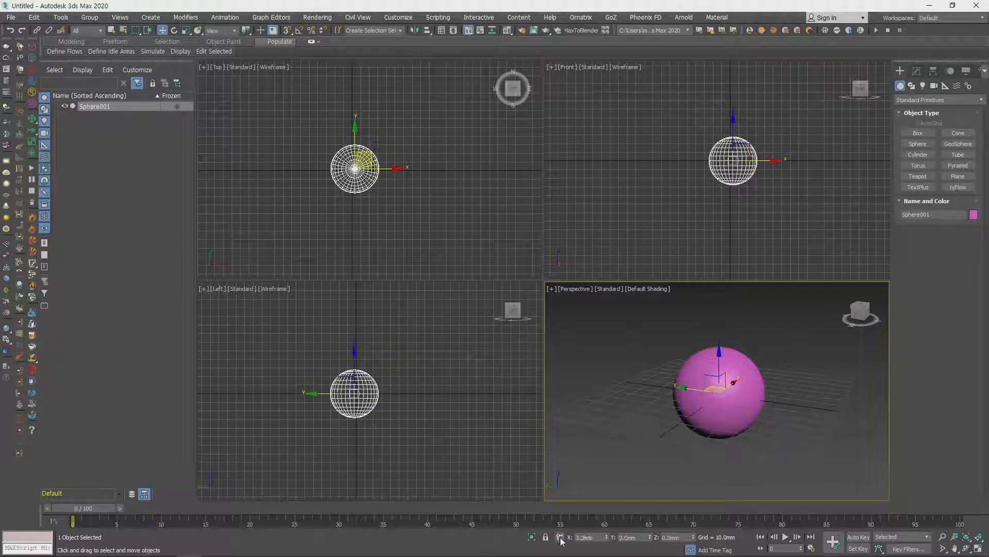
click(560, 539)
click(561, 539)
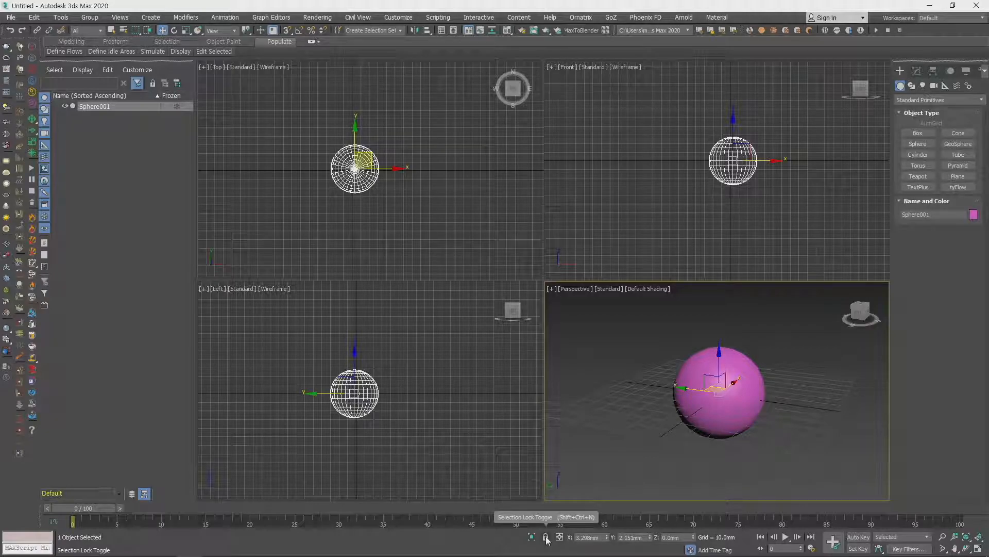
- Lock the selection on the sphere and move it along X to about -2.5 mm
click(545, 537)
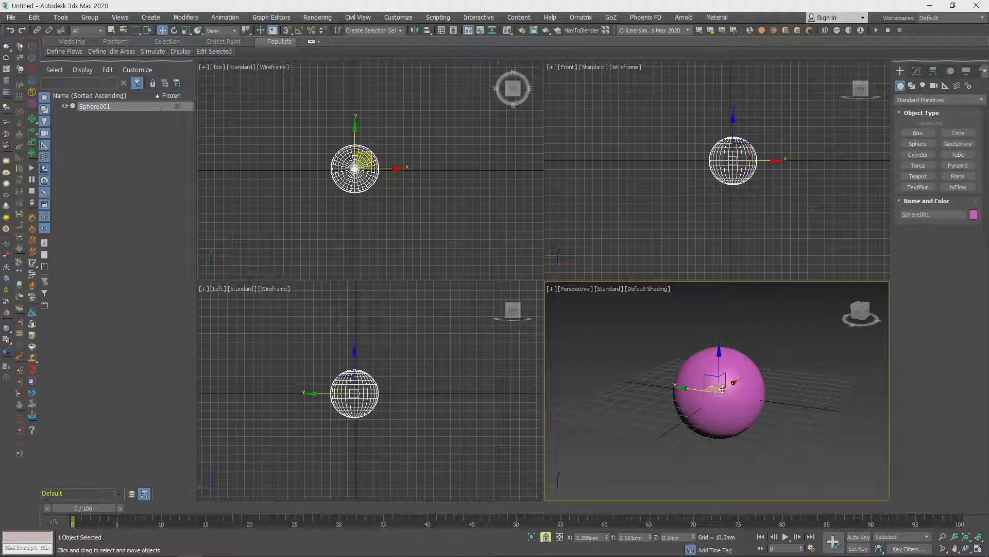
drag(702, 392, 664, 318)
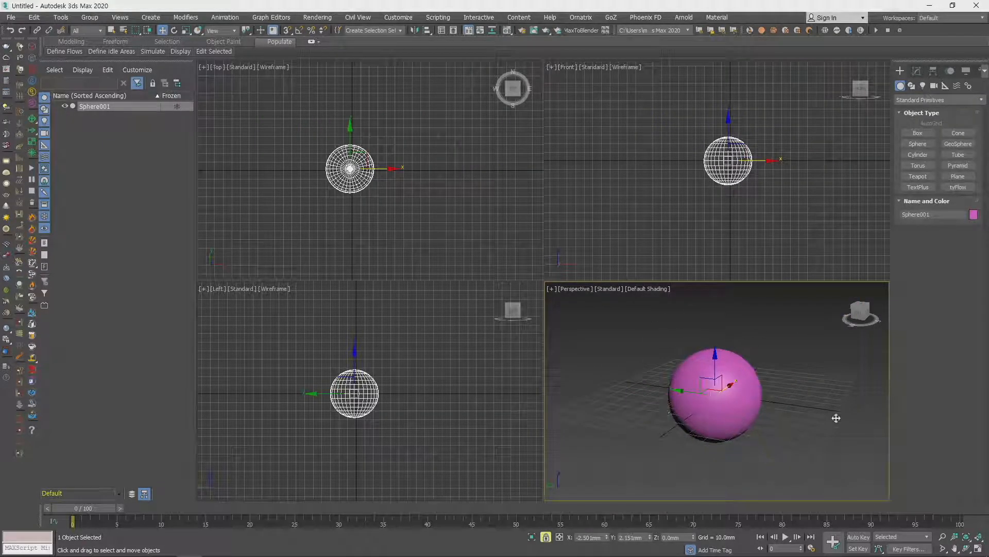
right_click(647, 419)
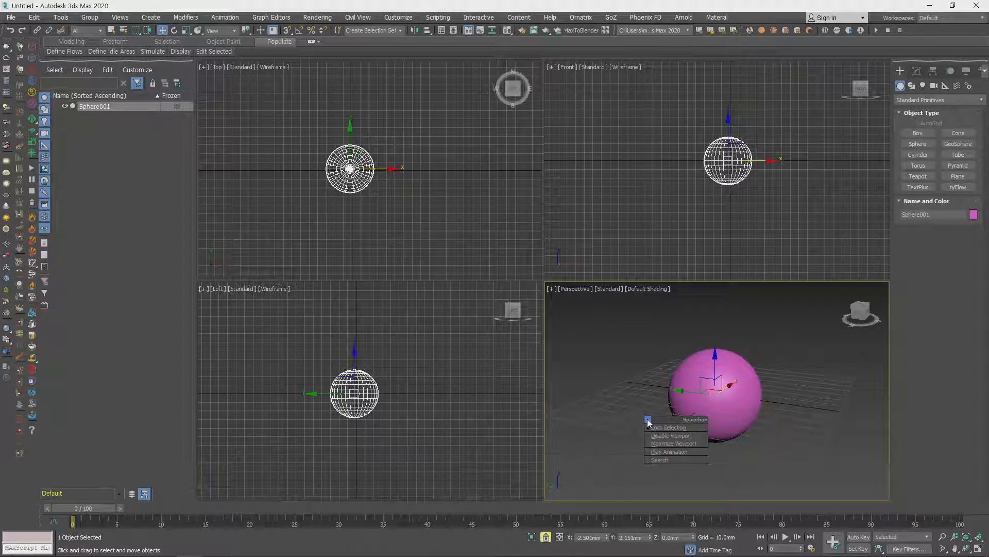
click(620, 385)
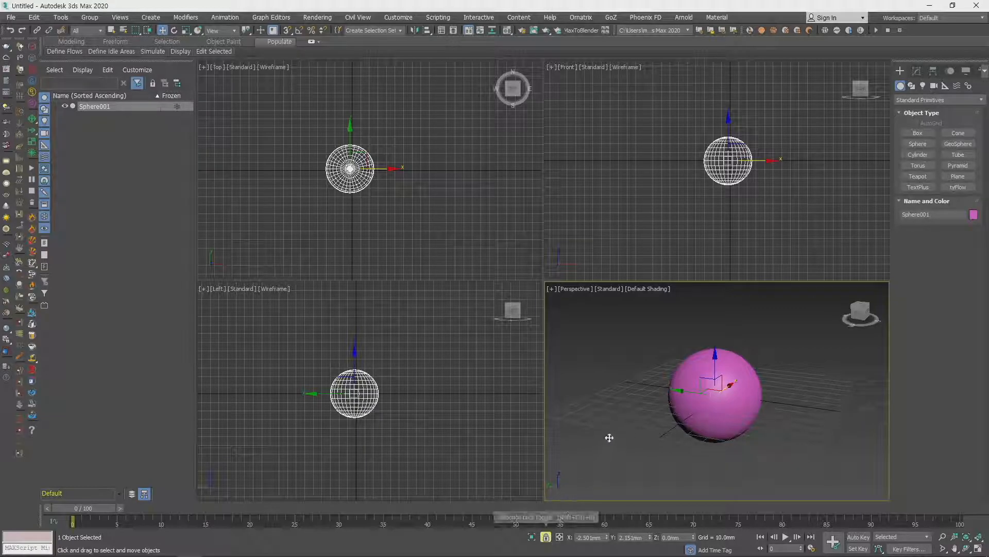
- Unlock the selection, lock it again and finally leave Lock Selection off
key(space)
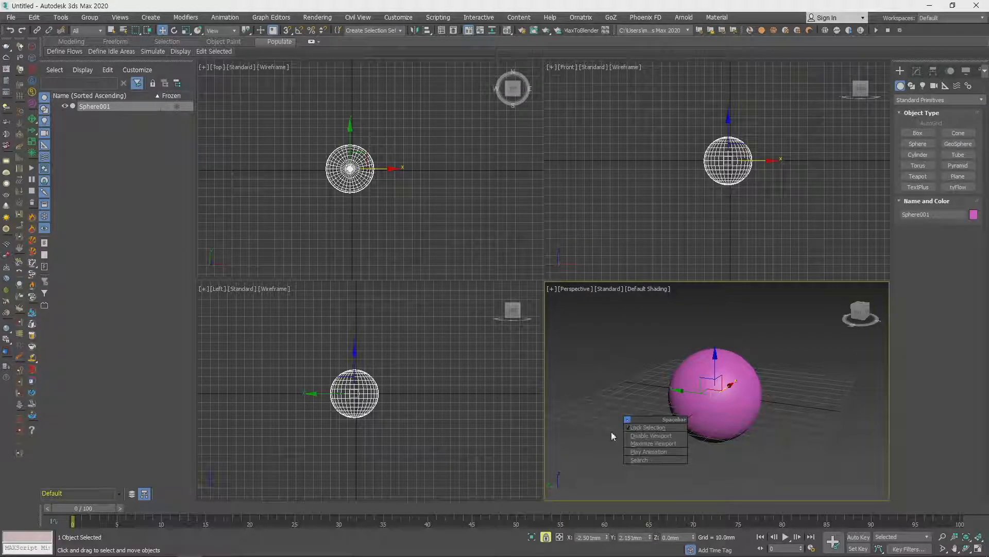
click(658, 429)
key(space)
click(660, 431)
key(space)
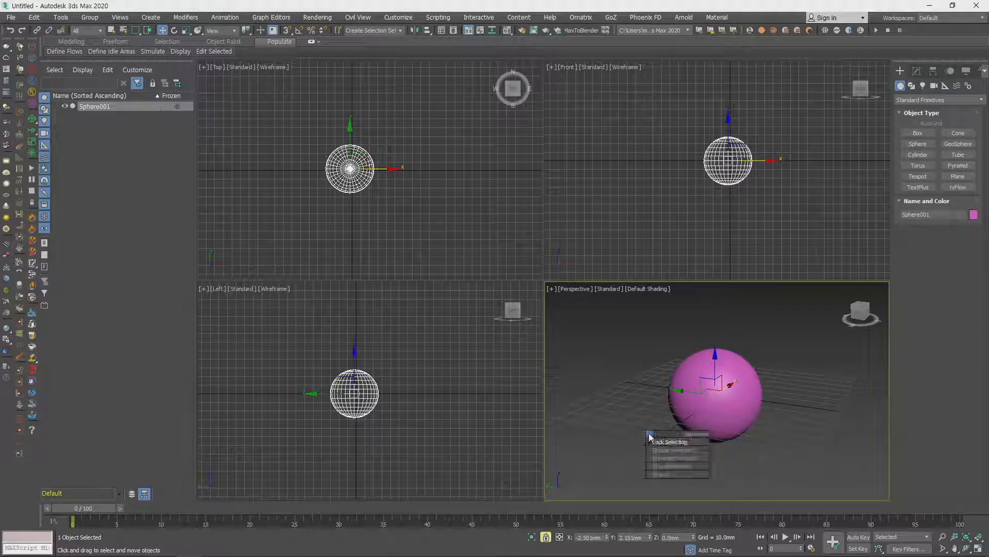
click(676, 444)
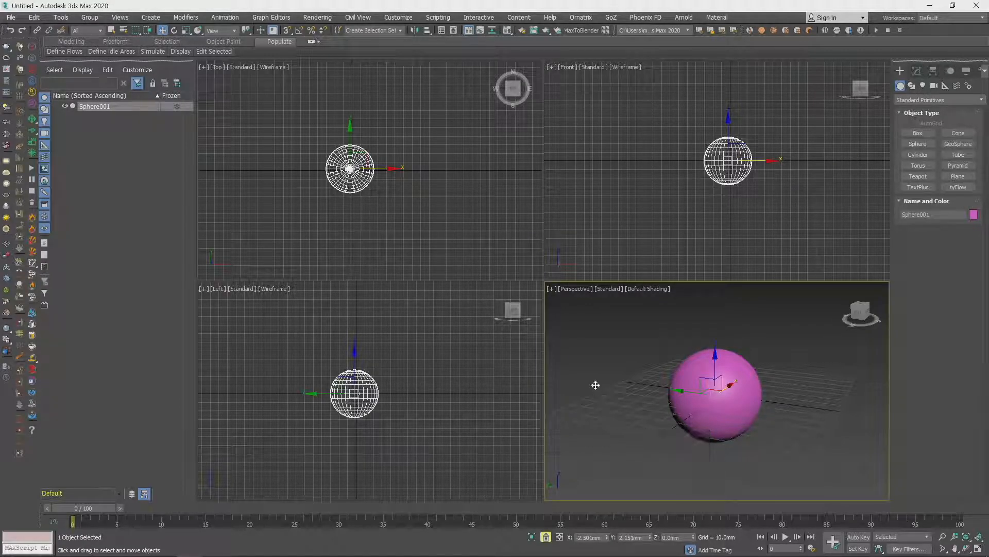
- Isolate the selected sphere and exit isolation again
click(531, 539)
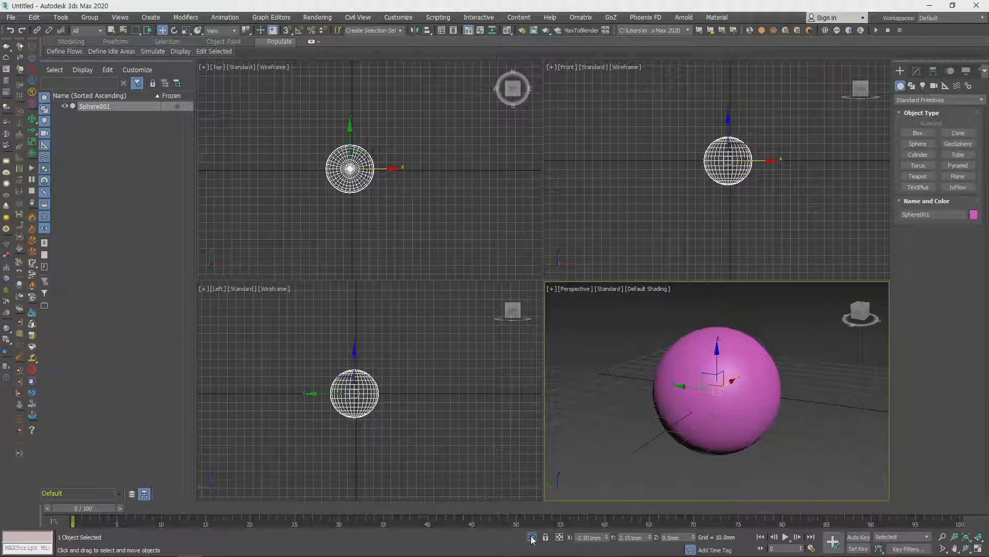
click(532, 539)
scroll(743, 418, down, 4)
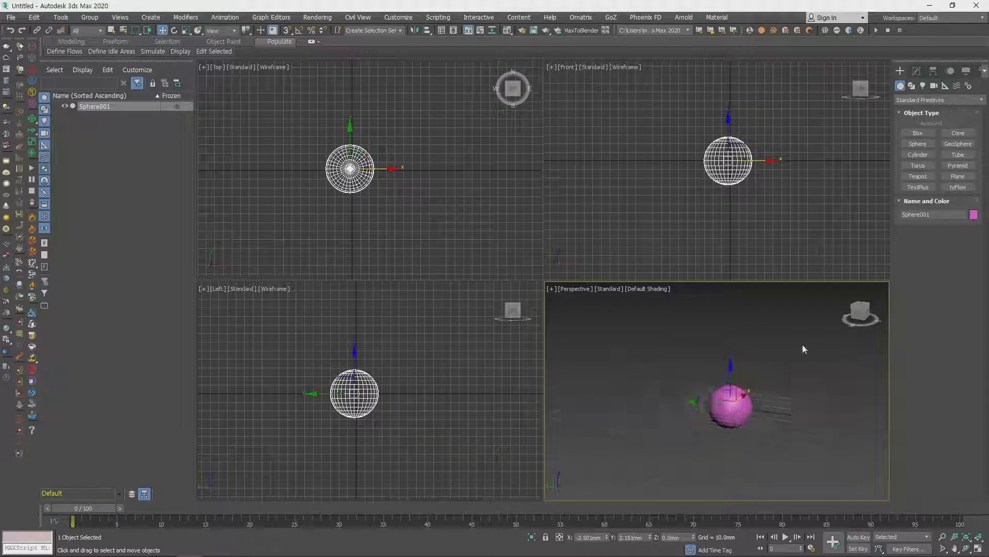
- Create three more spheres of different sizes around the first one, the largest about 159 mm in radius
click(917, 144)
drag(640, 407, 783, 379)
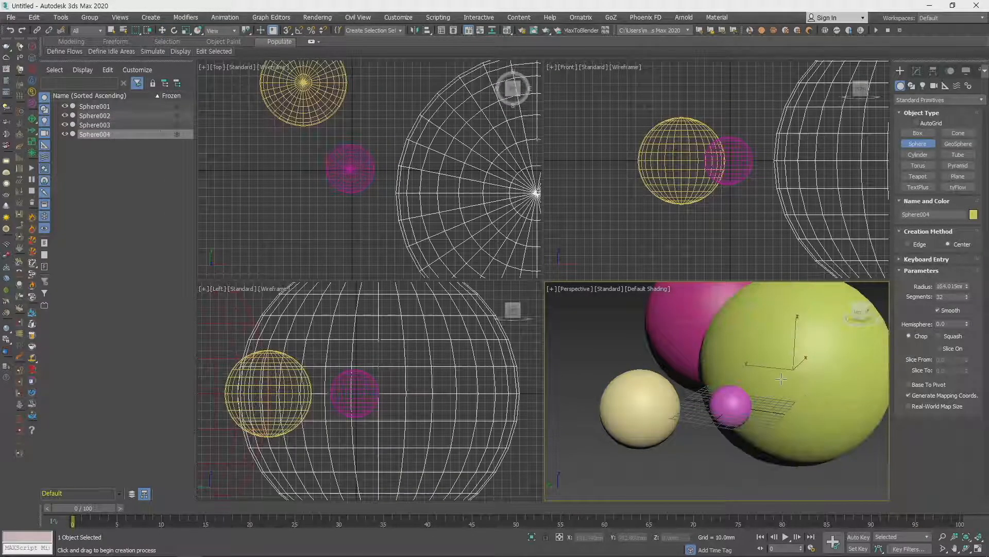
scroll(783, 378, down, 5)
key(w)
scroll(722, 402, up, 6)
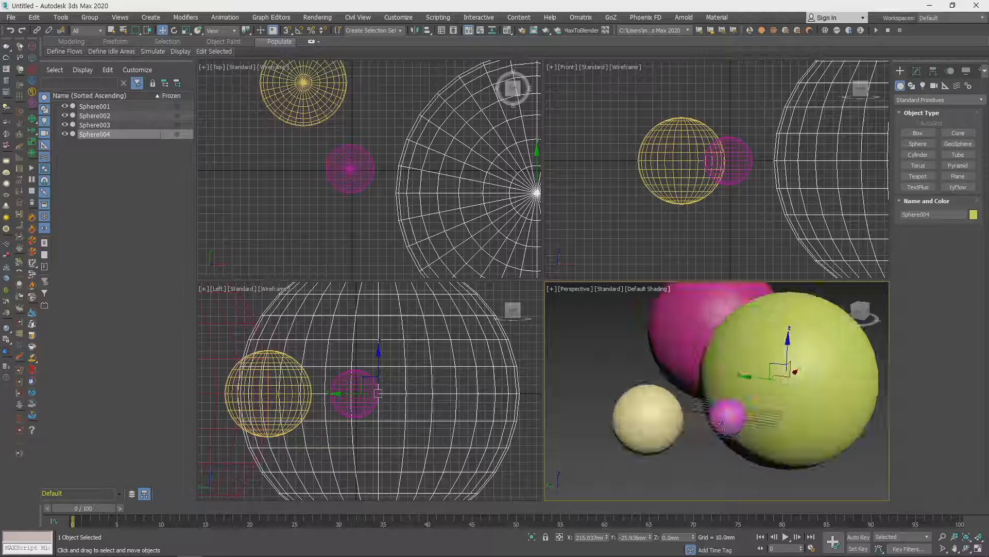
- Isolate the small pink sphere twice, bringing back the other spheres each time
click(722, 423)
key(alt+q)
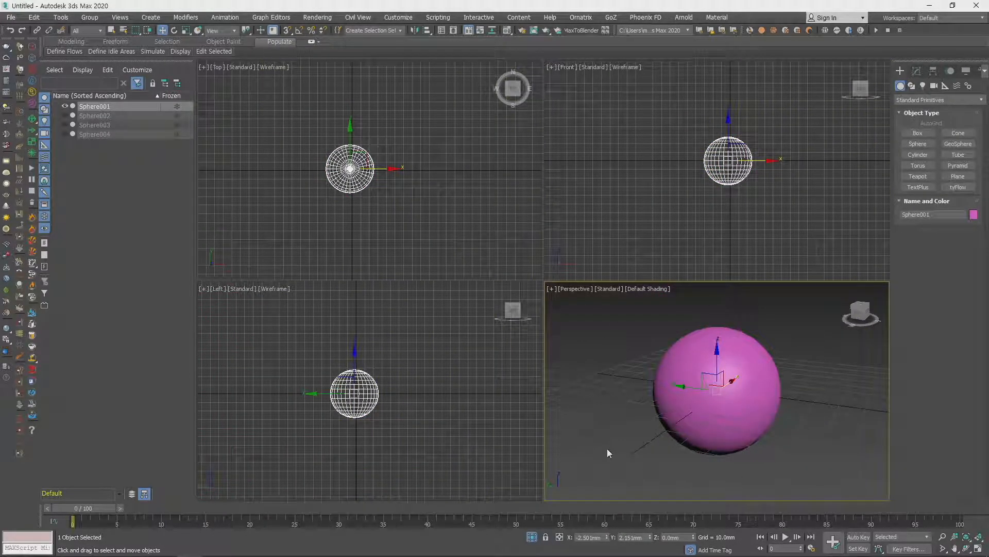
click(532, 537)
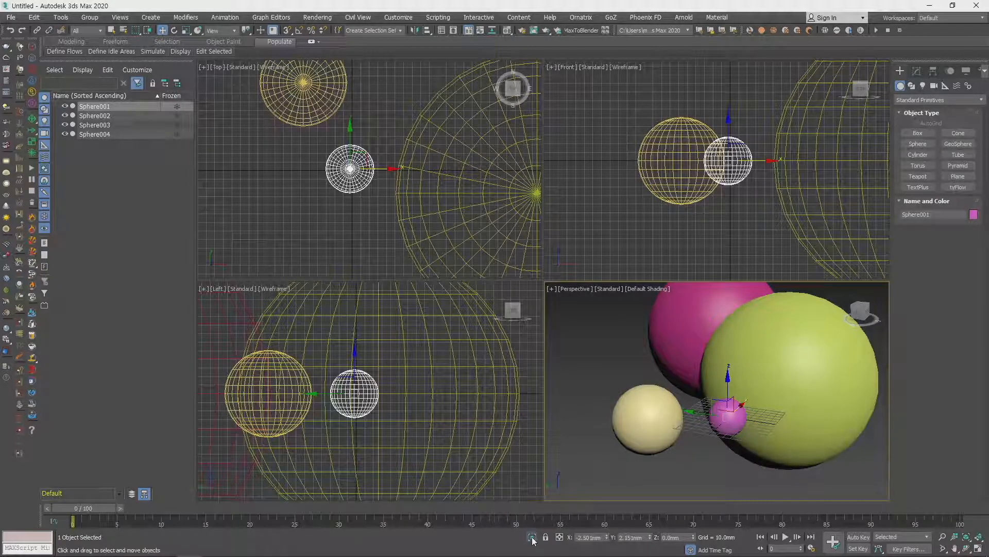
click(532, 537)
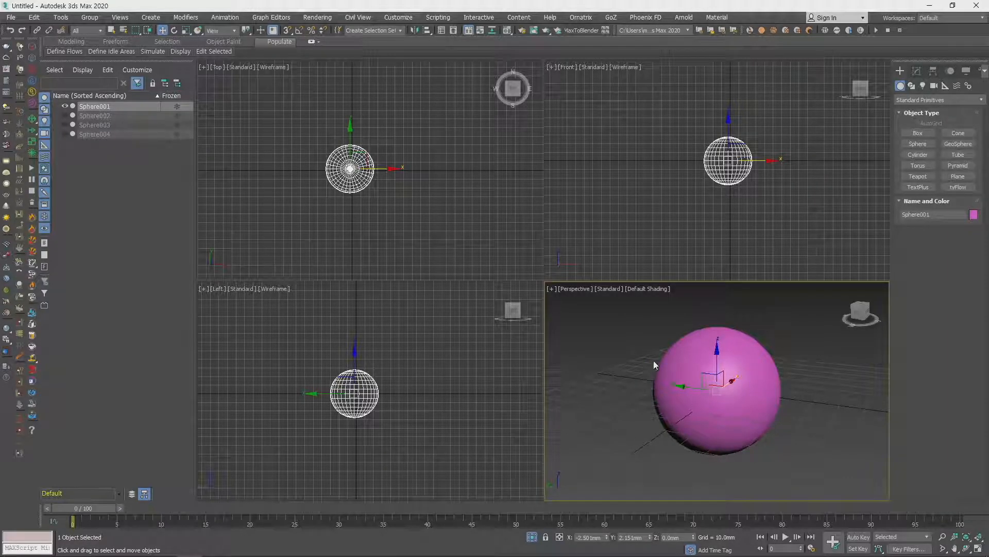
click(532, 536)
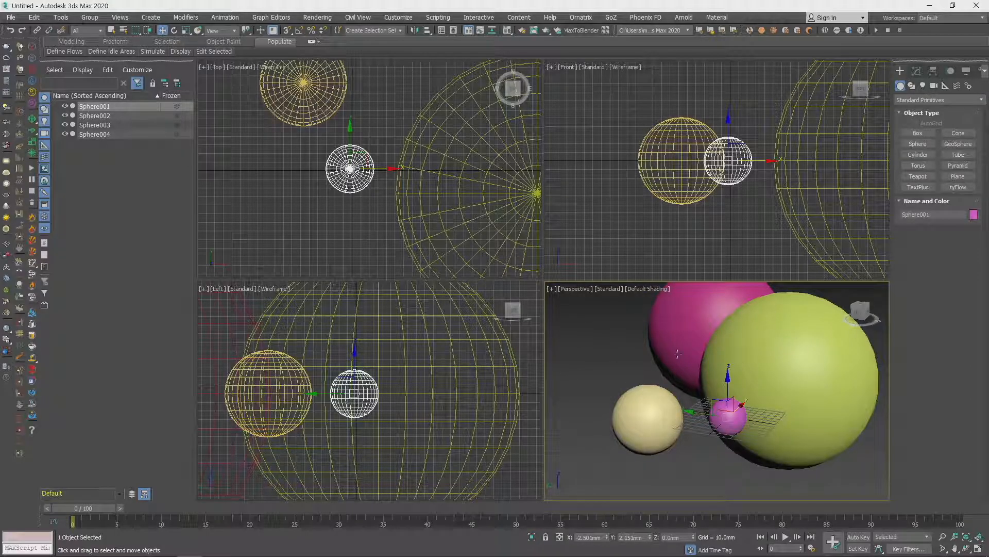
scroll(748, 404, down, 3)
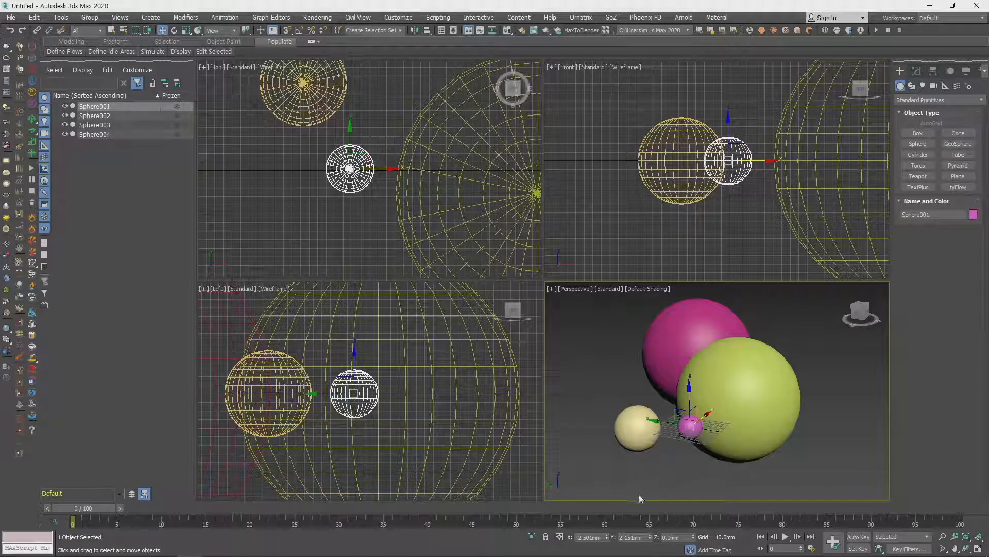
- Delete the large green, the crimson and the cream sphere, keeping only the small pink one
click(750, 404)
drag(751, 393, 726, 373)
key(Delete)
click(704, 356)
key(Delete)
click(639, 423)
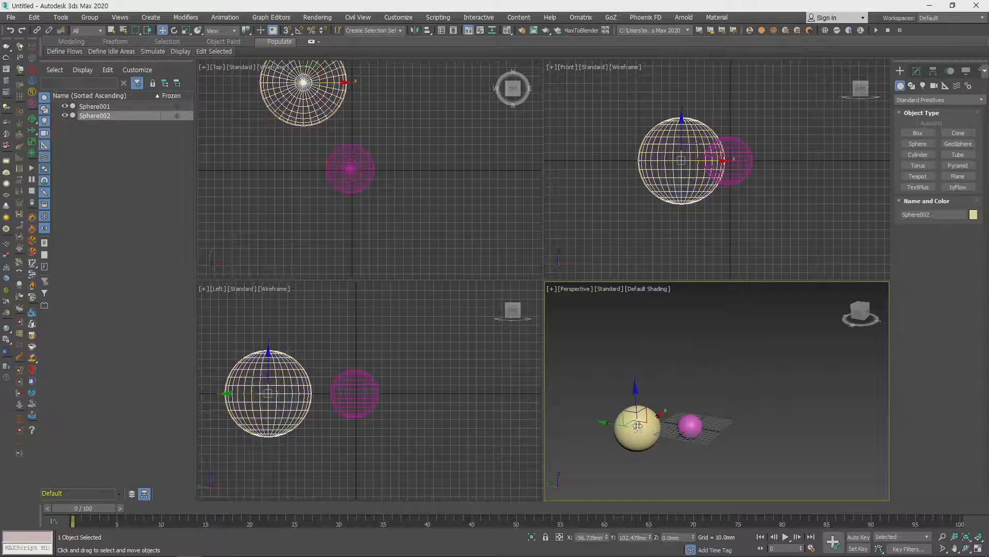
key(Delete)
scroll(699, 455, up, 10)
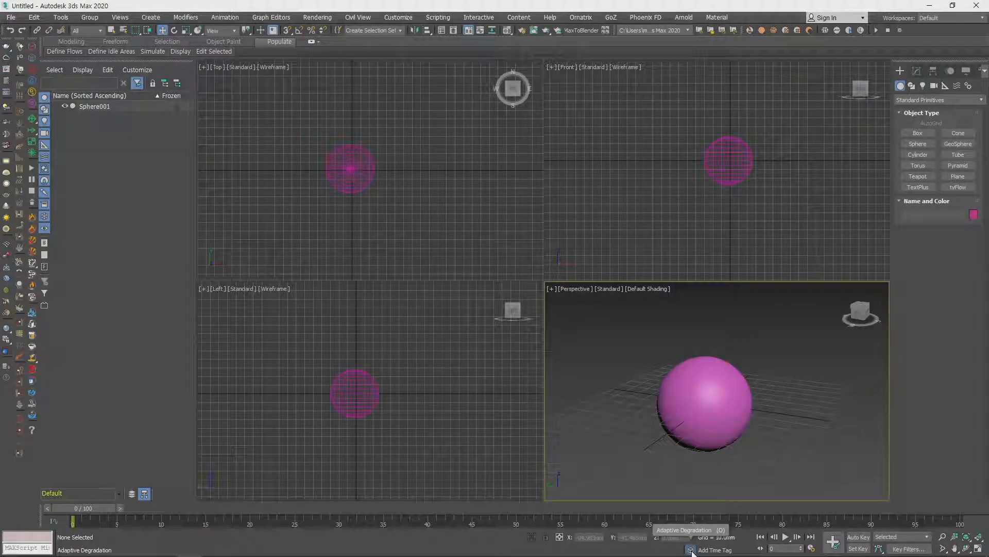
- Toggle Adaptive Degradation twice to restore its setting, and move the pink sphere along X to about -7 mm
click(691, 550)
click(691, 550)
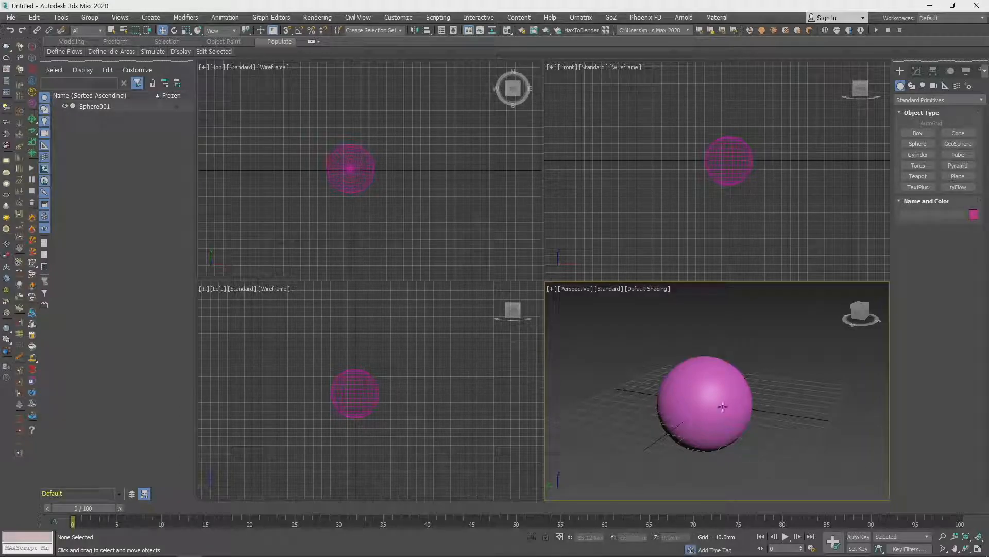
click(721, 403)
mouse_move(722, 394)
mouse_down()
mouse_move(825, 316)
mouse_move(699, 394)
mouse_move(709, 357)
mouse_move(752, 353)
mouse_move(730, 368)
mouse_move(751, 367)
mouse_move(716, 363)
mouse_move(754, 373)
mouse_move(716, 385)
mouse_up()
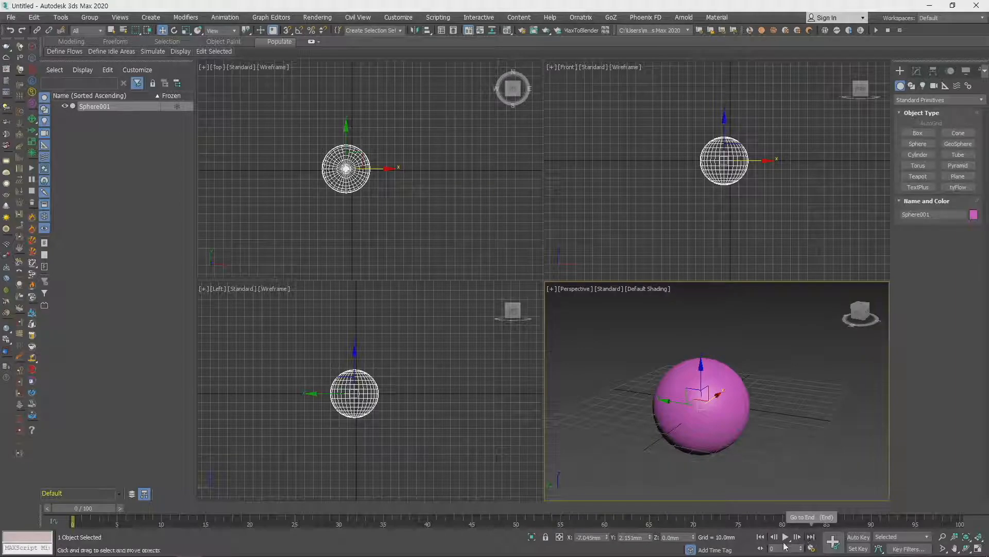
- Review the frame rate, playback and animation length options in Time Configuration, leaving them as they are
click(812, 547)
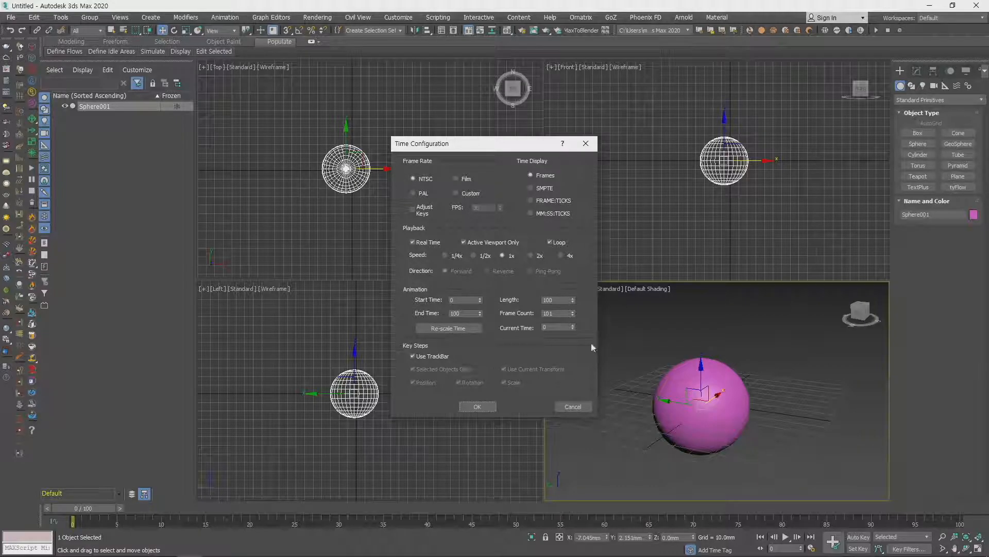
click(573, 407)
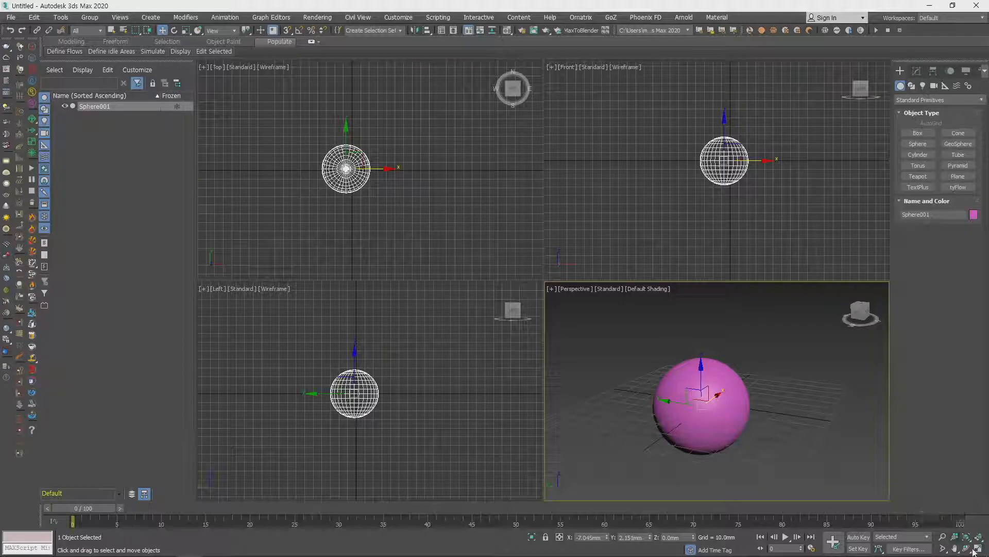
- Practise zooming the Perspective view in and out around the pink sphere, with the Zoom tool and directly
click(944, 536)
drag(778, 408, 863, 403)
right_click(860, 403)
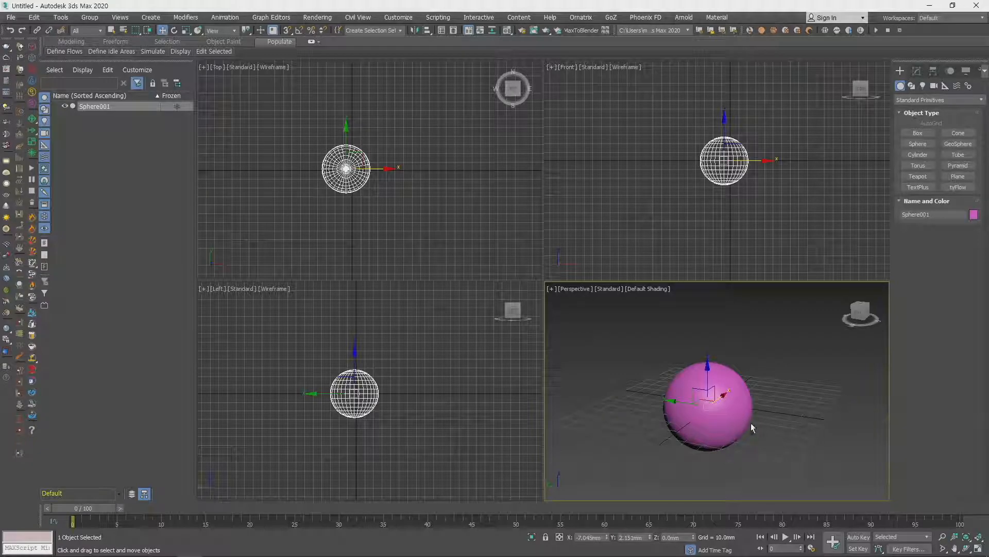
scroll(754, 429, up, 6)
scroll(754, 428, down, 4)
scroll(597, 427, up, 2)
scroll(597, 427, down, 3)
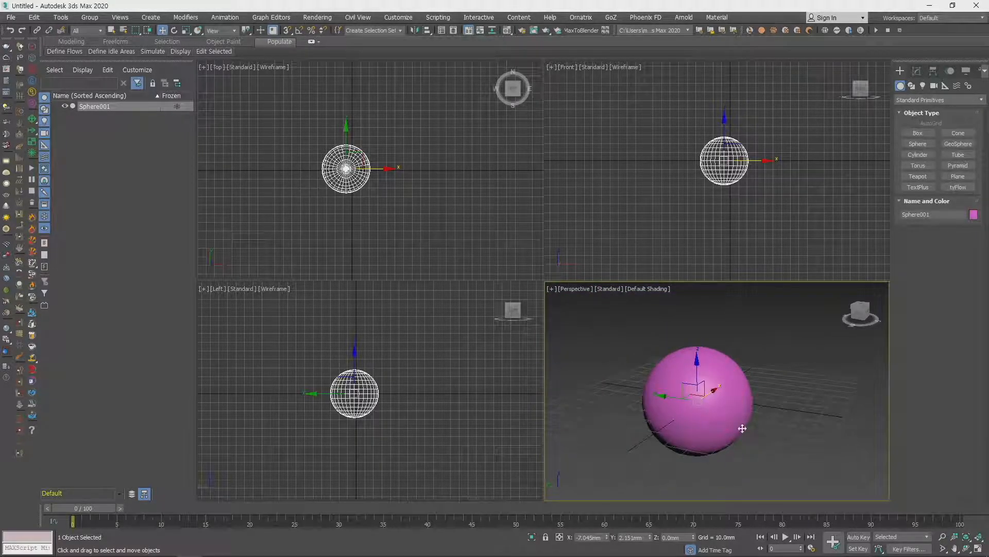
scroll(742, 429, up, 10)
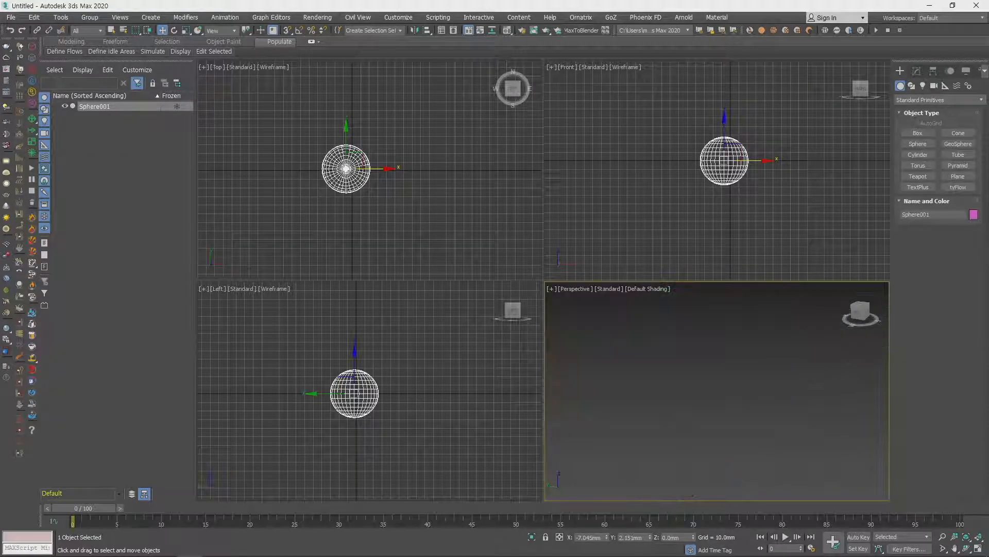
scroll(766, 411, down, 8)
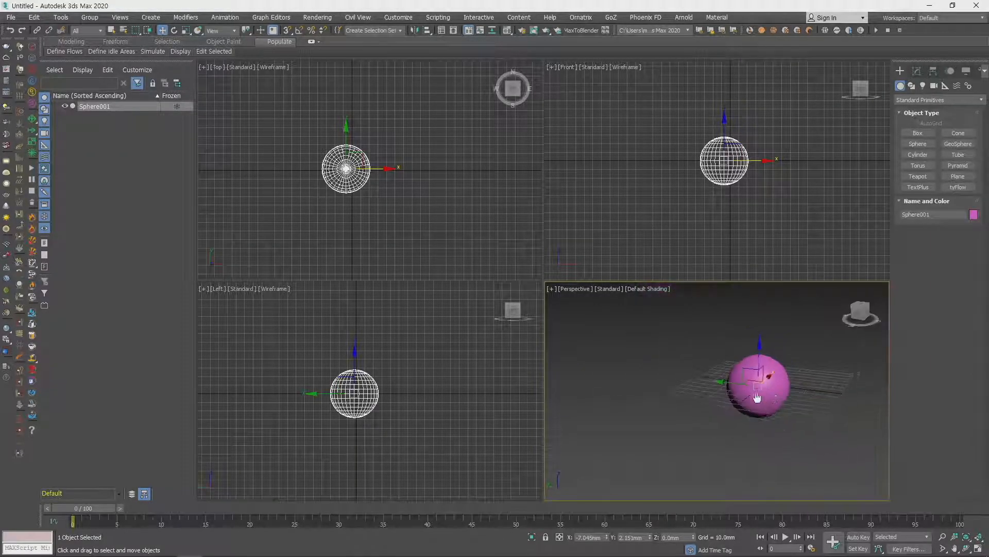
scroll(727, 397, up, 4)
scroll(729, 396, down, 4)
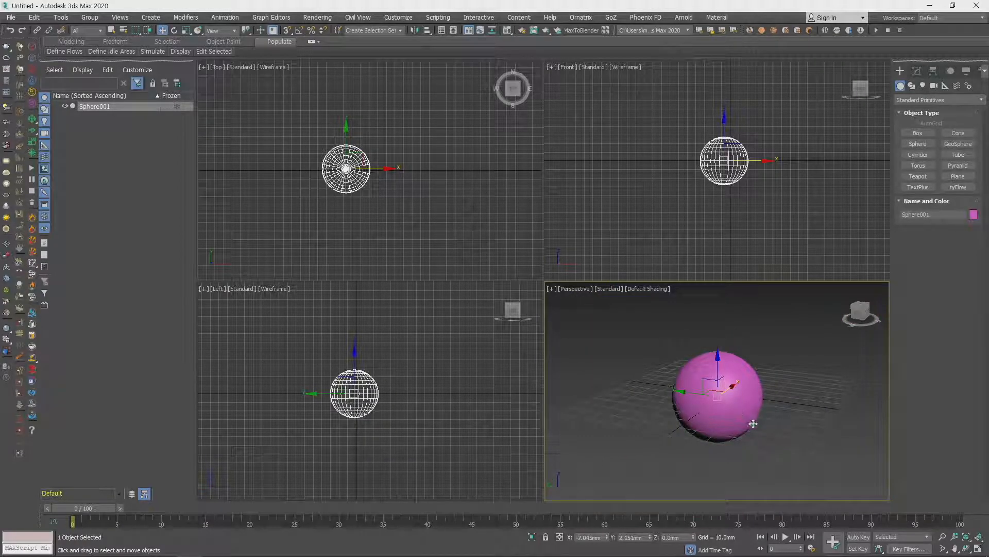
- Try Zoom All, then frame the sphere with Zoom Extents and fit it in all four viewports with Zoom Extents All Selected
click(955, 539)
right_click(786, 410)
scroll(787, 407, up, 2)
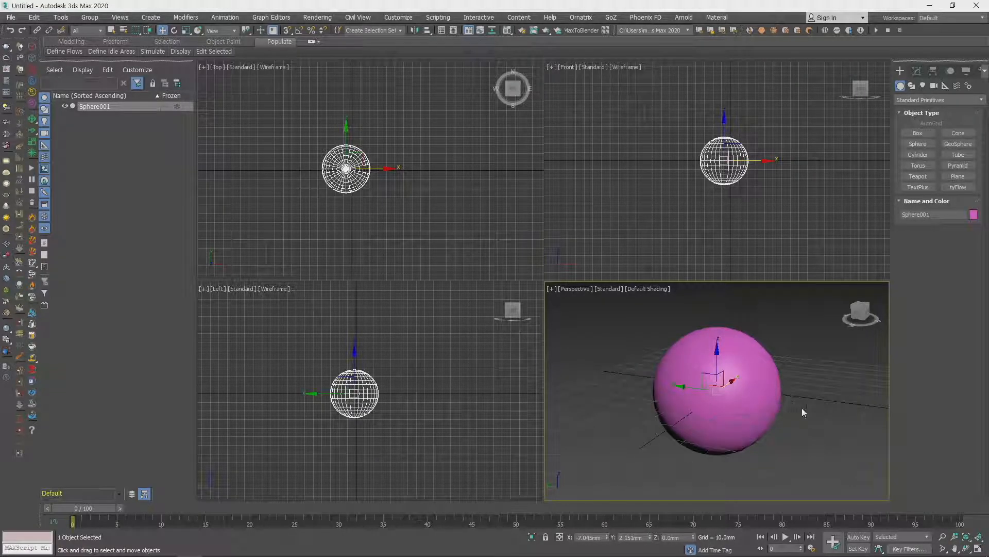
middle_drag(798, 420, 782, 423)
click(967, 537)
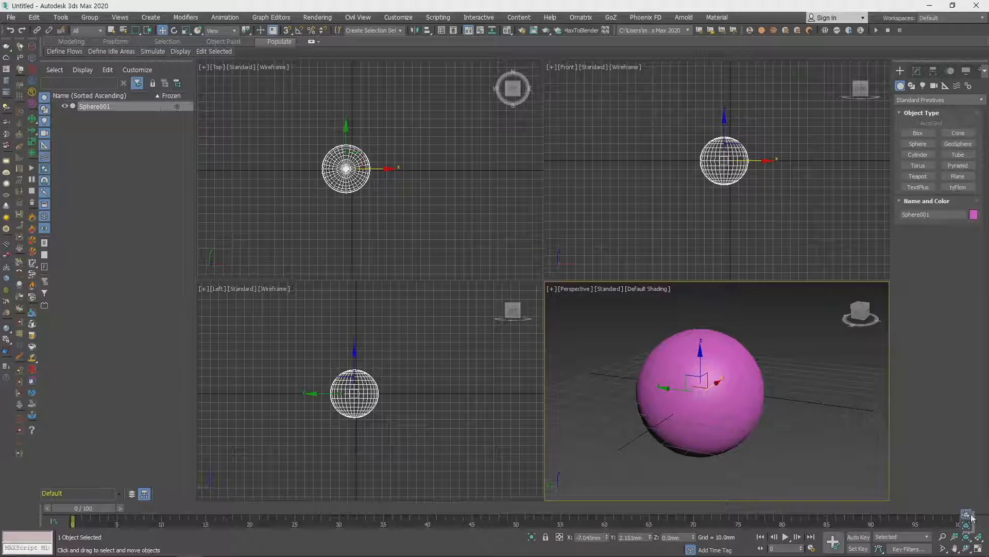
click(968, 517)
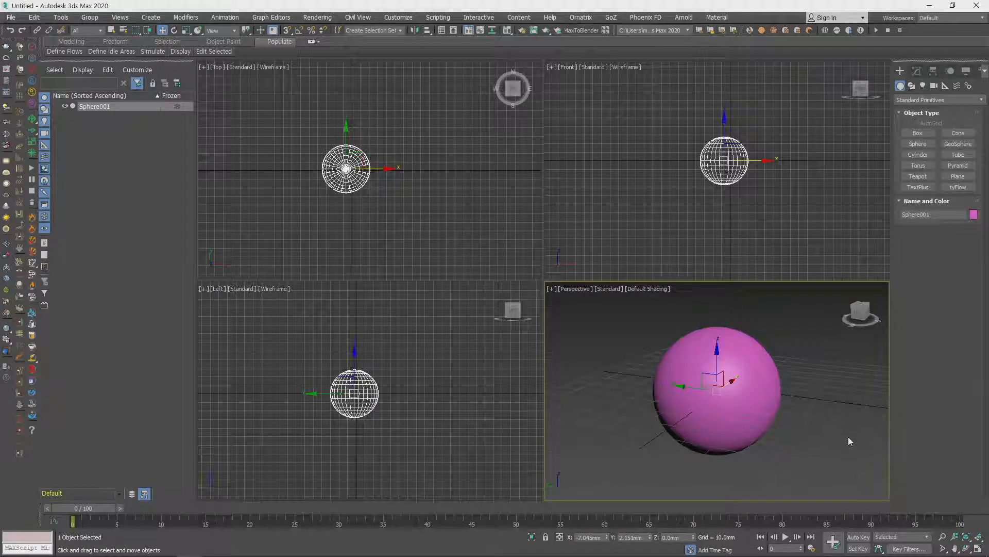
click(979, 539)
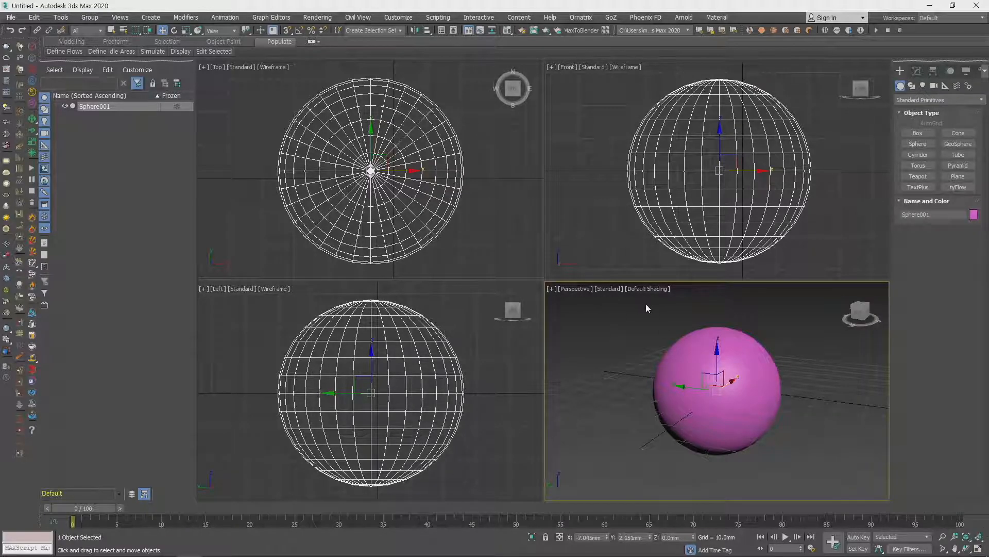
scroll(712, 332, down, 5)
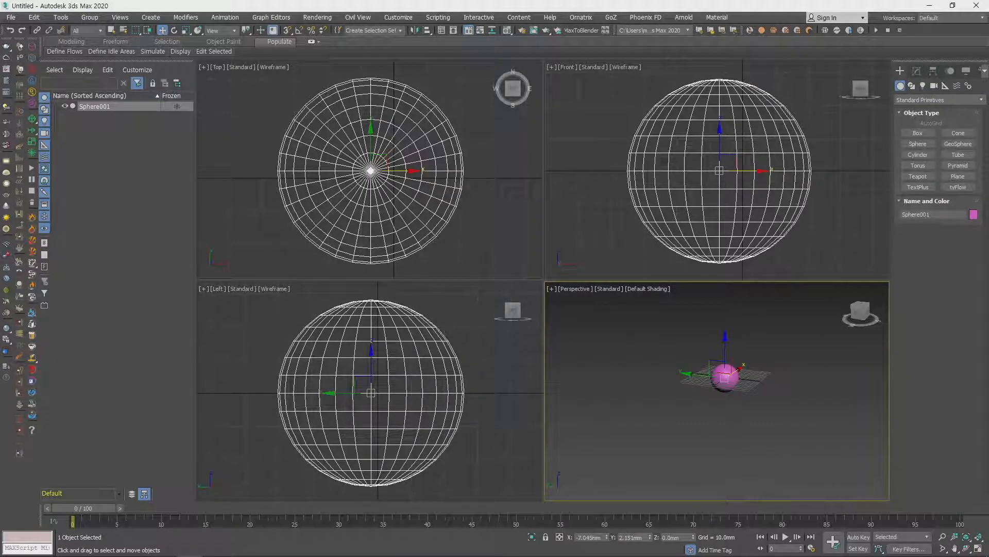
click(977, 539)
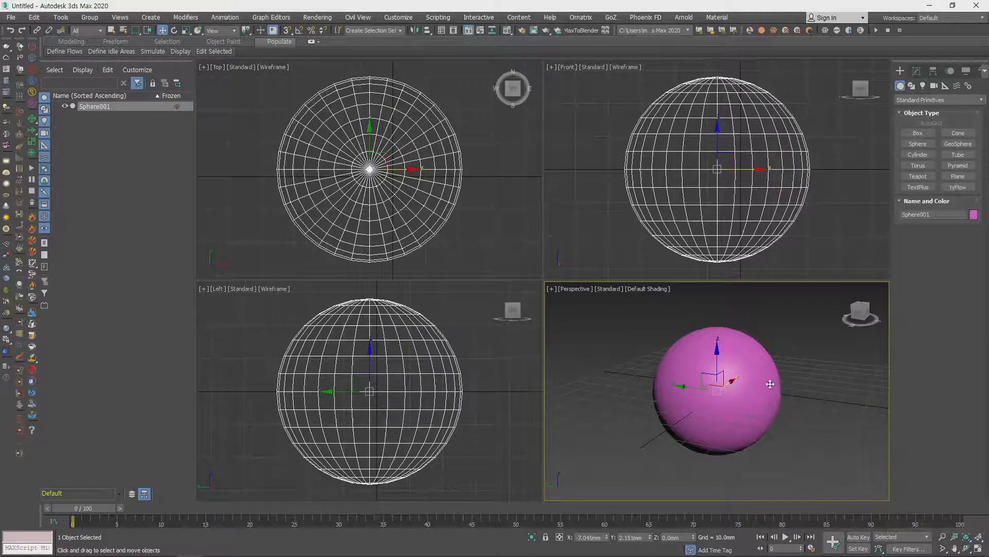
- Zoom the Perspective view out, frame the selected sphere in it again, and orbit around the sphere
scroll(744, 386, down, 3)
middle_drag(784, 395, 763, 408)
click(777, 412)
click(734, 412)
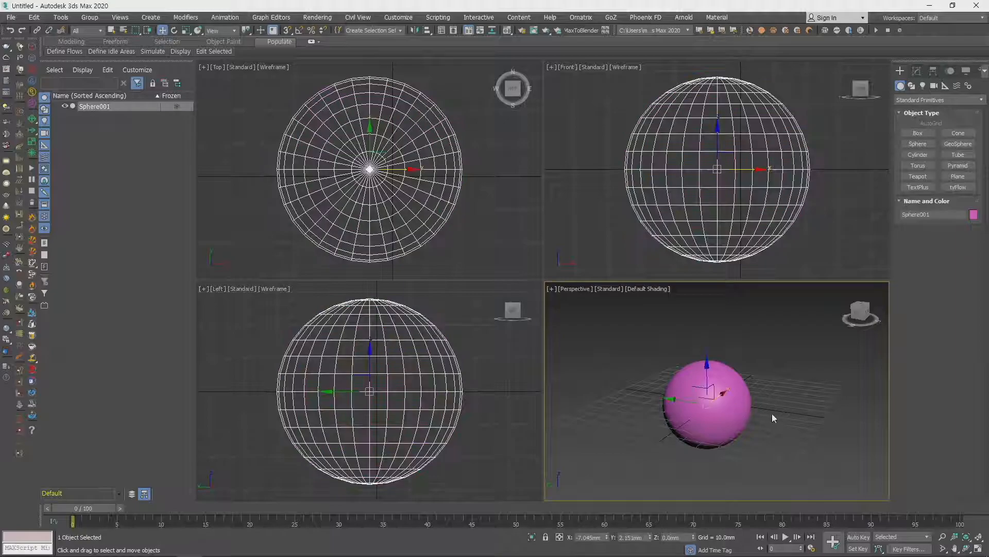
key(z)
alt+middle_drag(807, 414, 753, 428)
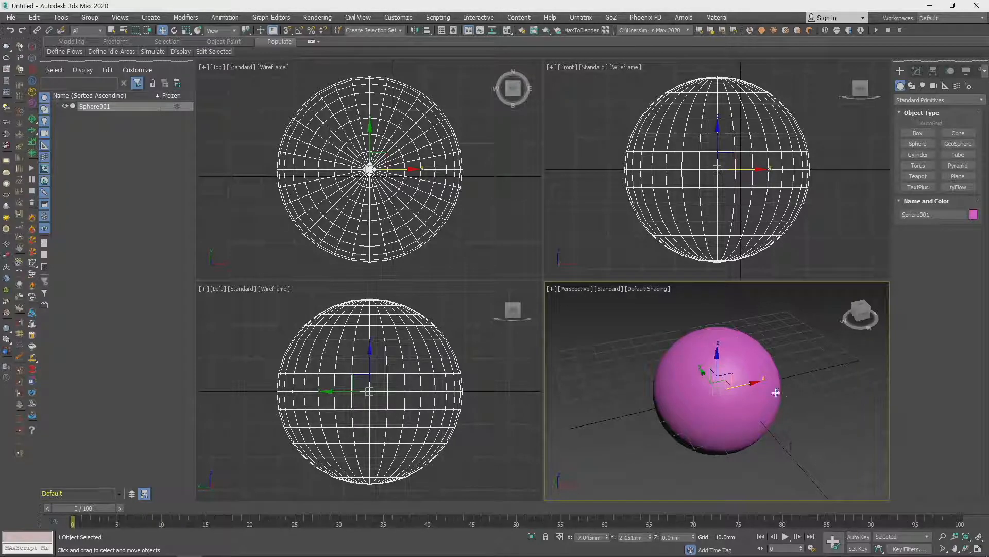
- Widen the Perspective view's field of view with the Field-of-View tool, and return to the Move tool
click(943, 550)
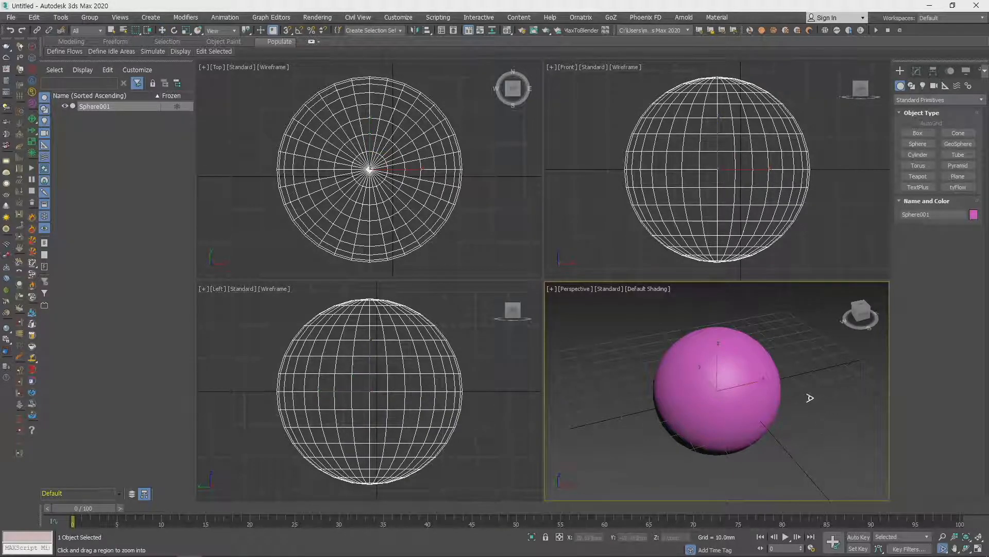
drag(810, 398, 773, 404)
middle_drag(773, 404, 760, 401)
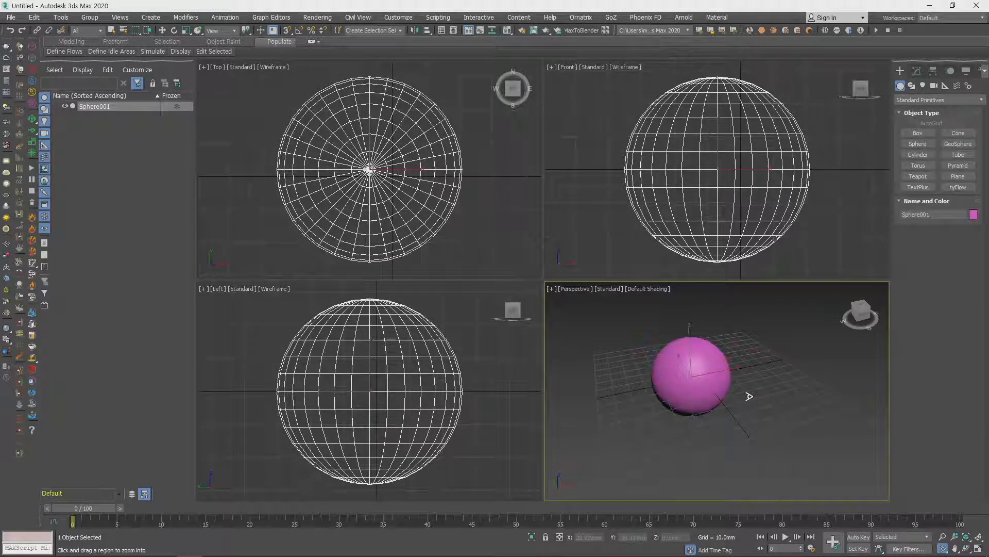
scroll(749, 396, down, 2)
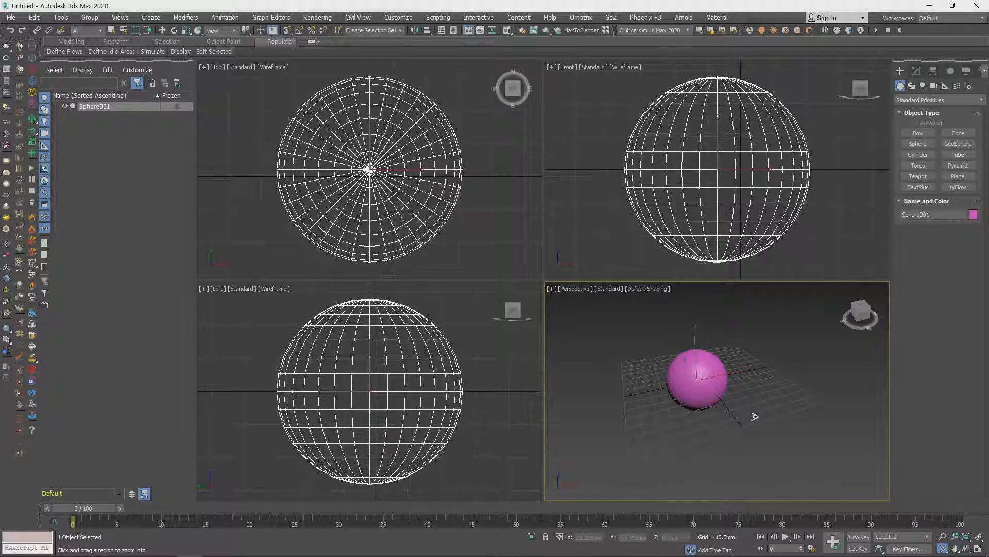
key(w)
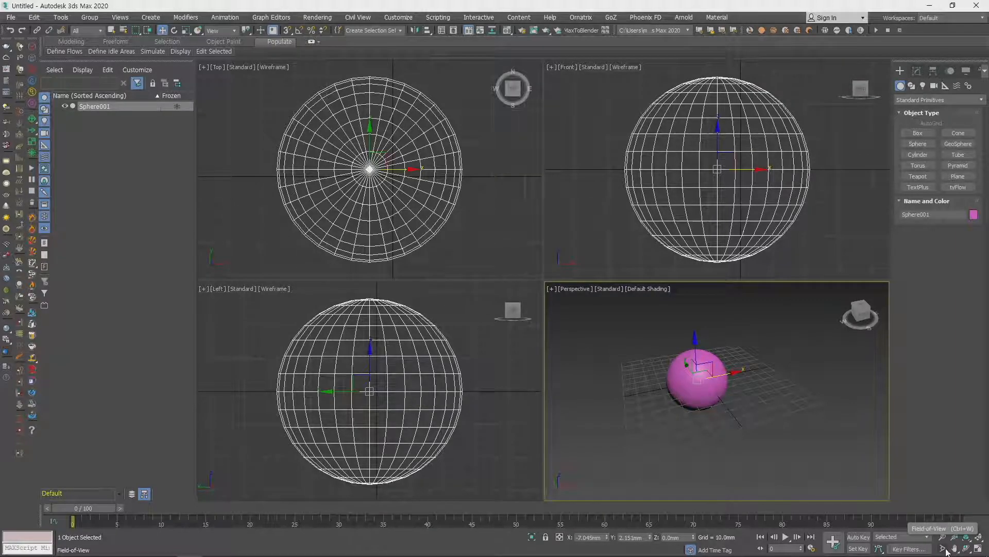
- Try the Pan and Orbit SubObject tools in the Perspective view, turning it to look at the sphere from different angles
click(955, 548)
right_click(807, 412)
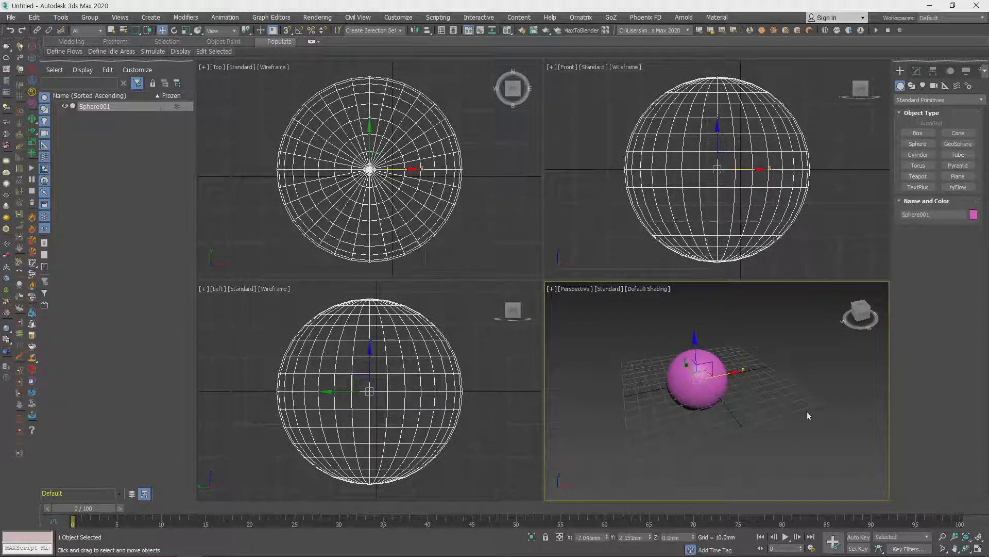
click(967, 549)
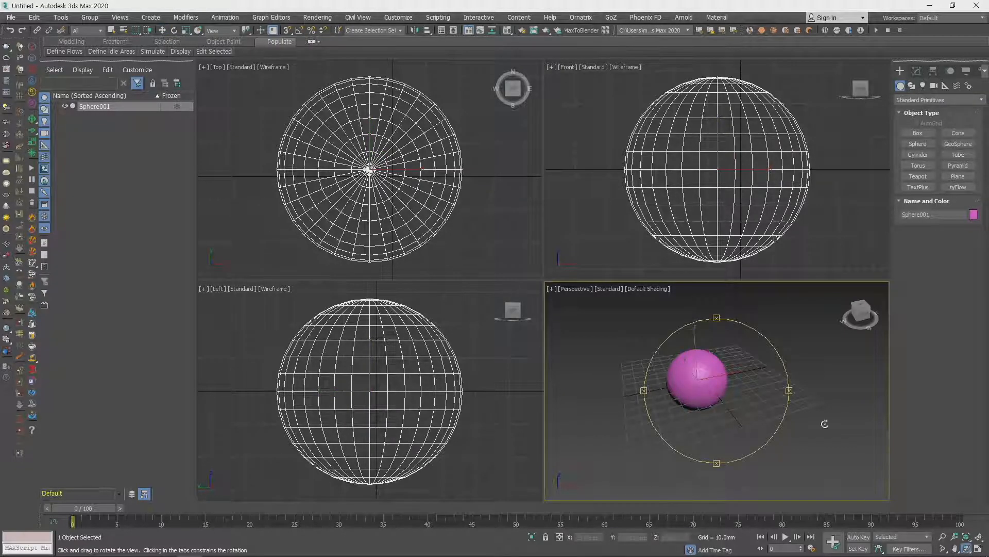
drag(772, 379, 749, 382)
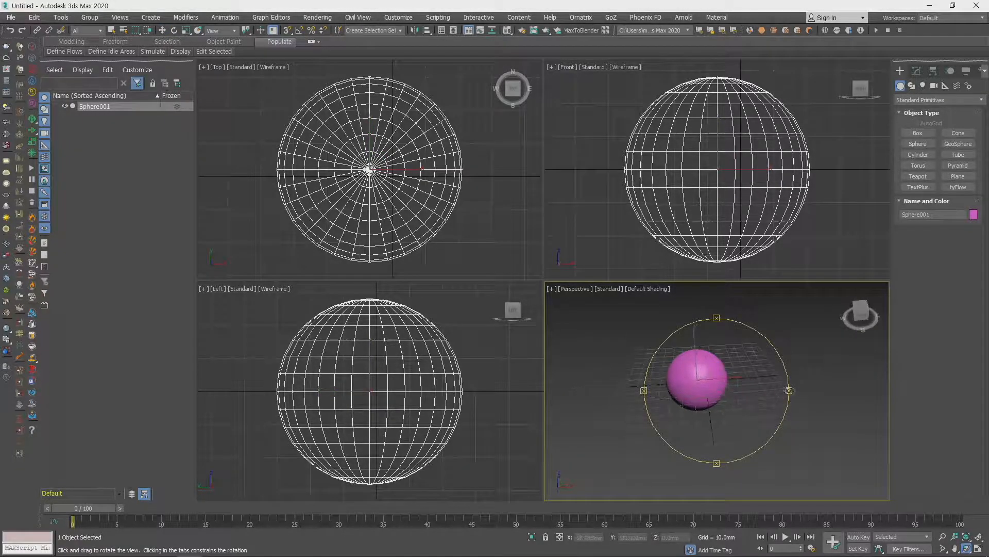
right_click(808, 386)
alt+middle_drag(762, 396, 737, 426)
right_click(754, 403)
click(745, 415)
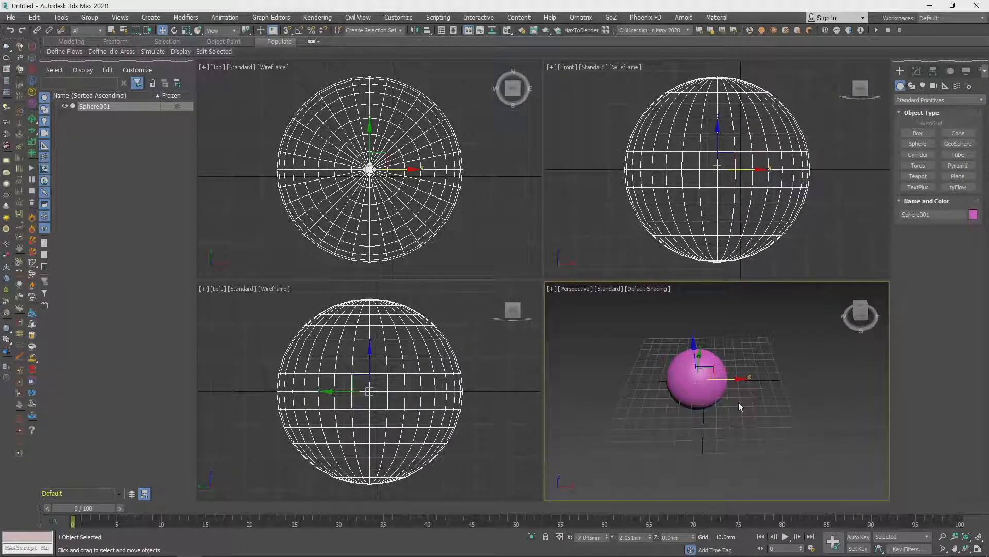
mouse_move(748, 394)
alt+middle_down()
mouse_move(735, 411)
mouse_move(734, 401)
alt+middle_up()
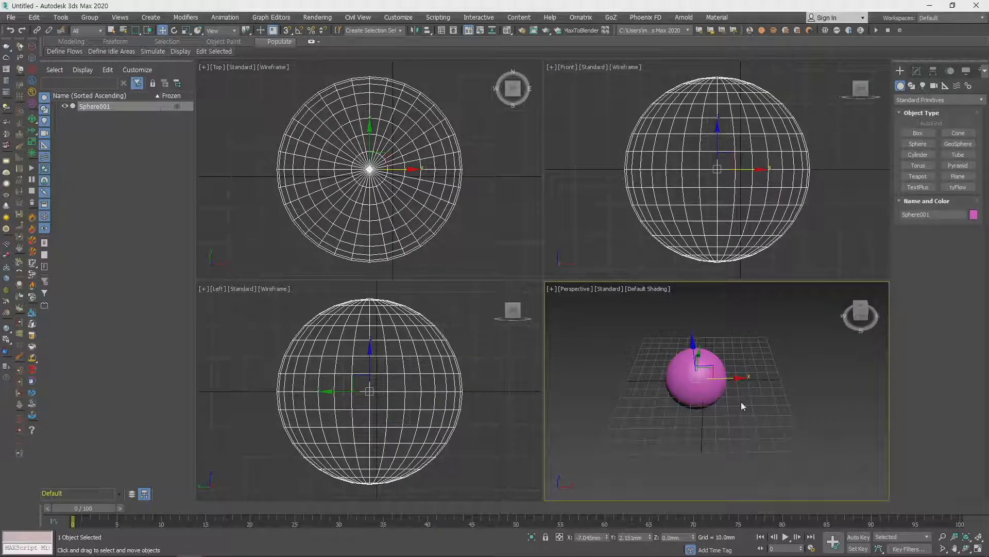
alt+middle_drag(753, 409, 784, 404)
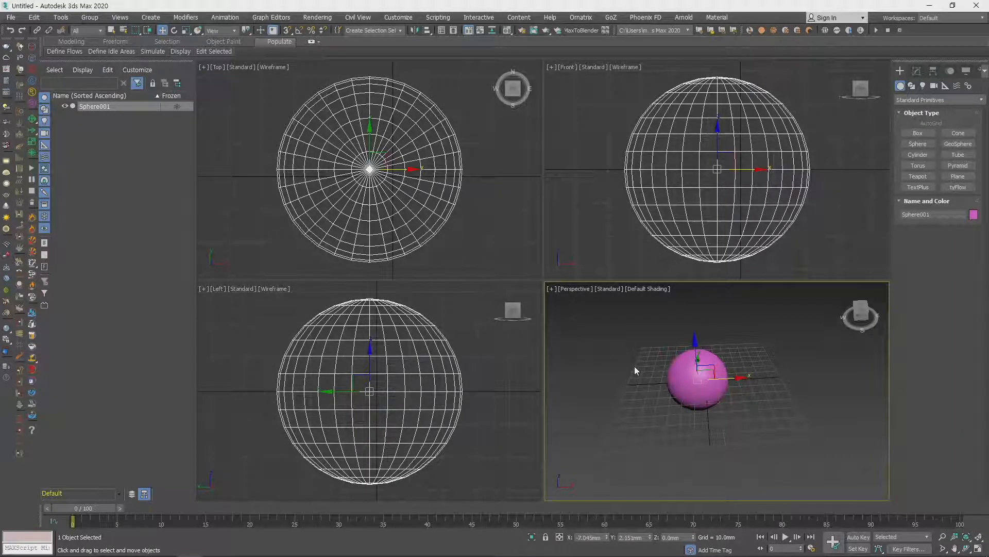
- Maximize and restore the Perspective and Front viewports in turn, ending in the four-viewport layout with Perspective active
key(alt+w)
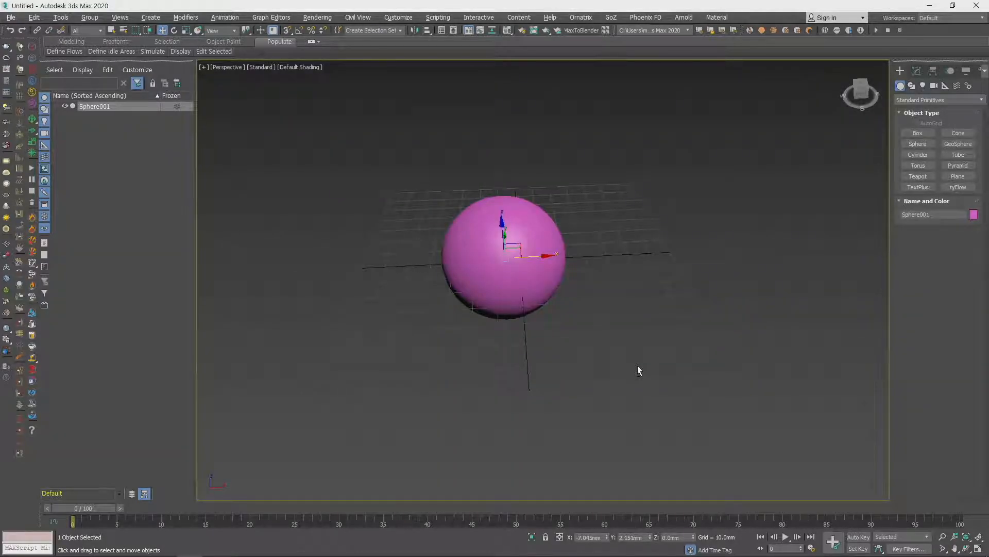
key(alt+w)
key(alt+w)
key(alt+w)
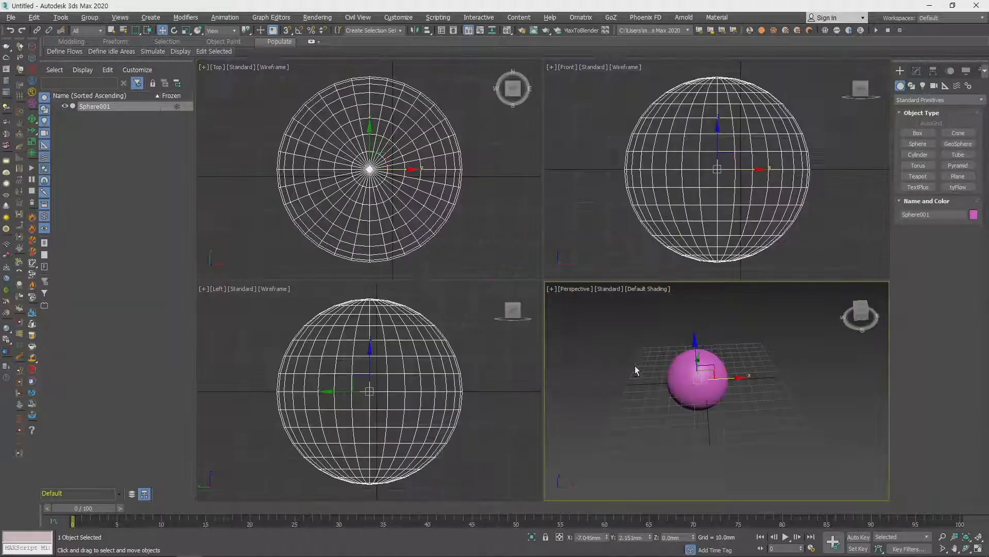
click(612, 195)
key(alt+w)
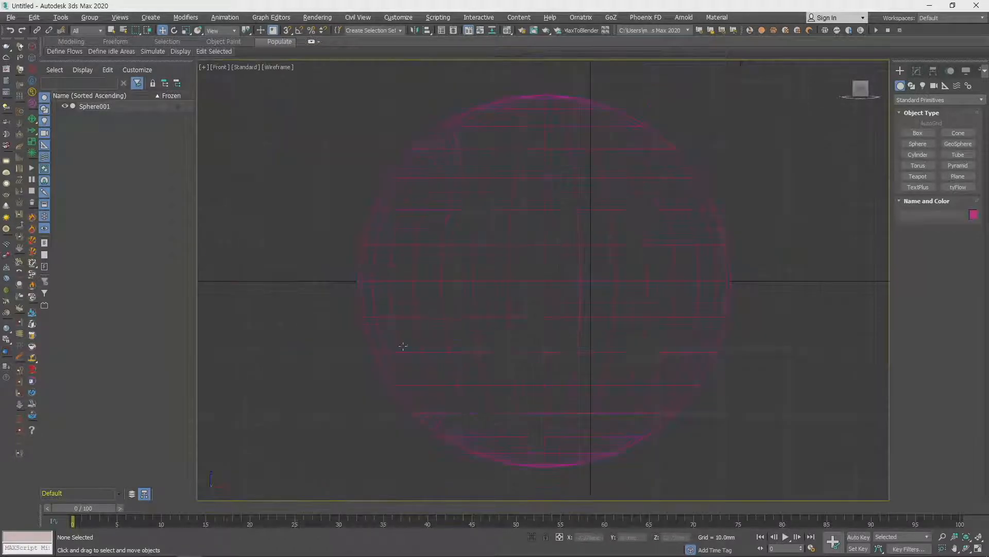
key(alt+w)
click(644, 415)
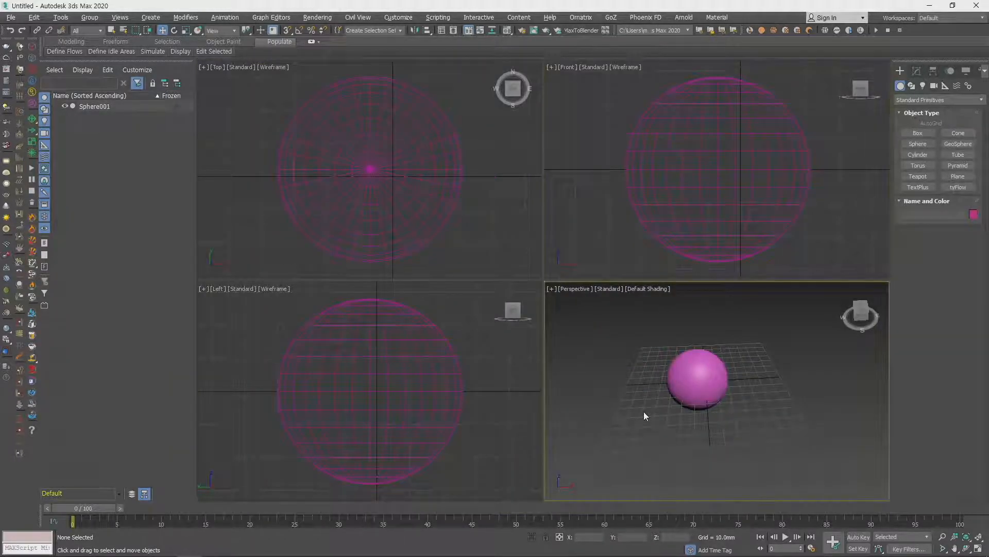
key(alt+w)
key(alt+w)
- Select everything in the scene and delete it, leaving the viewports empty
key(ctrl+a)
key(Delete)
middle_drag(762, 407, 770, 418)
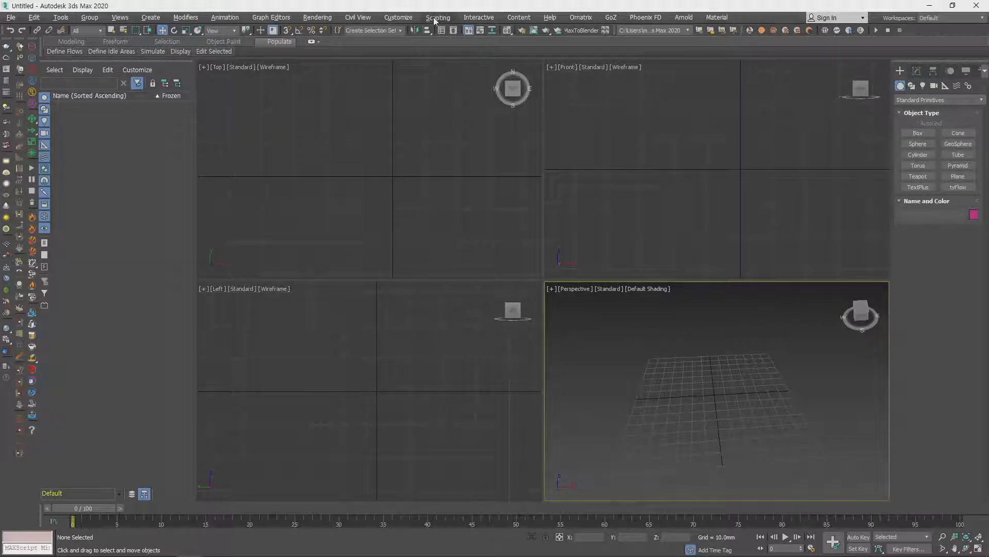
- Open the Hotkey Editor, reposition its window, and look through the Group commands
click(392, 20)
click(421, 50)
drag(550, 156, 451, 121)
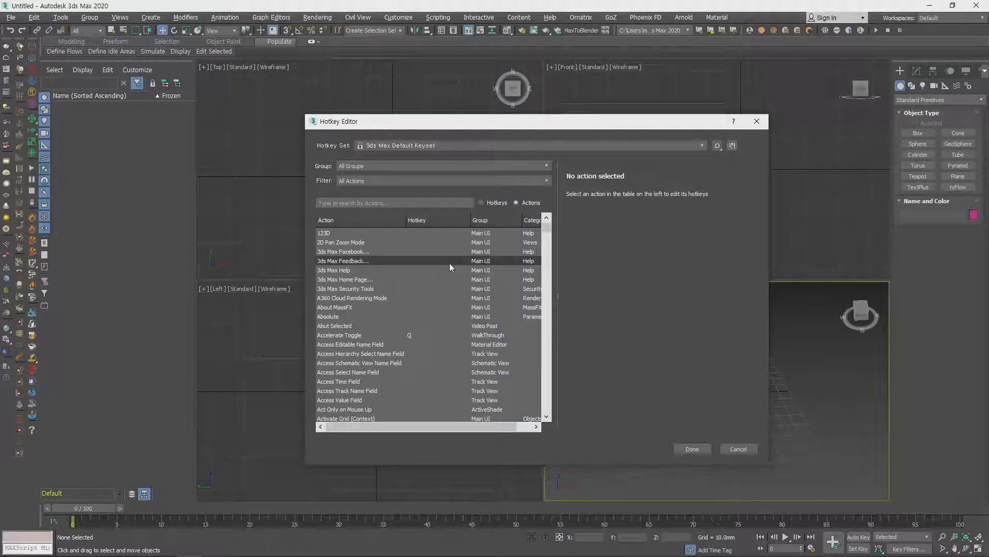
click(88, 18)
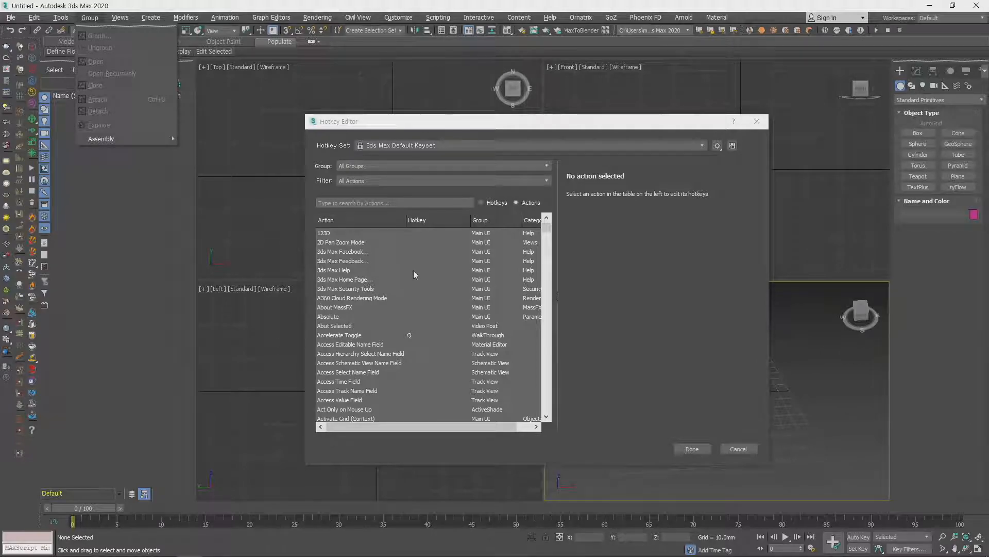
- Find the Main UI Group action in the Hotkey Editor's action list and select it
drag(545, 230, 549, 257)
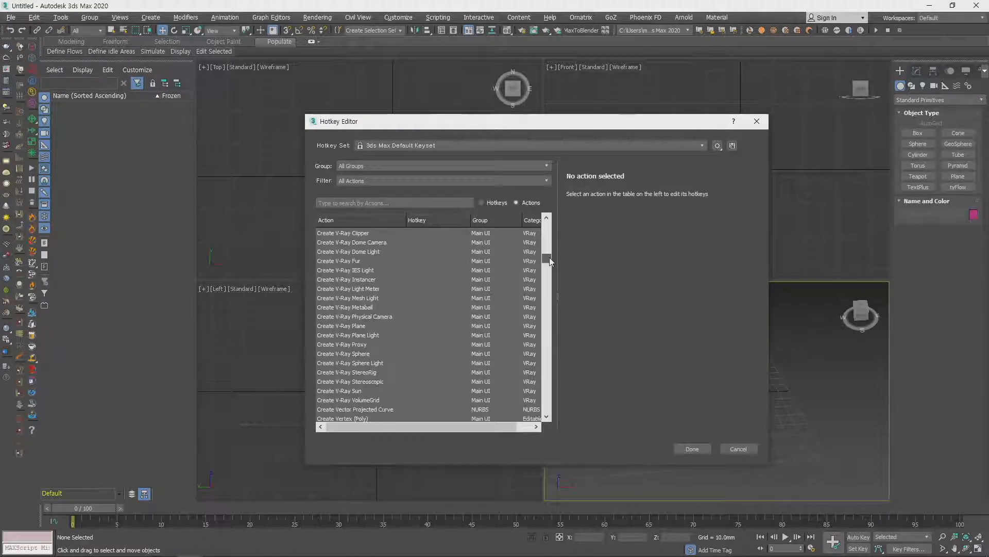
click(392, 289)
key(g)
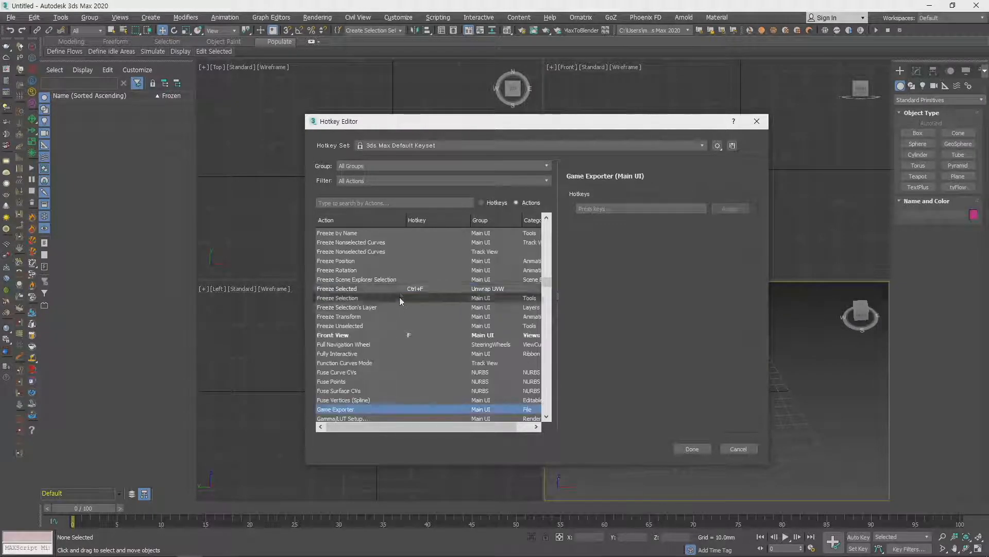
scroll(405, 355, down, 3)
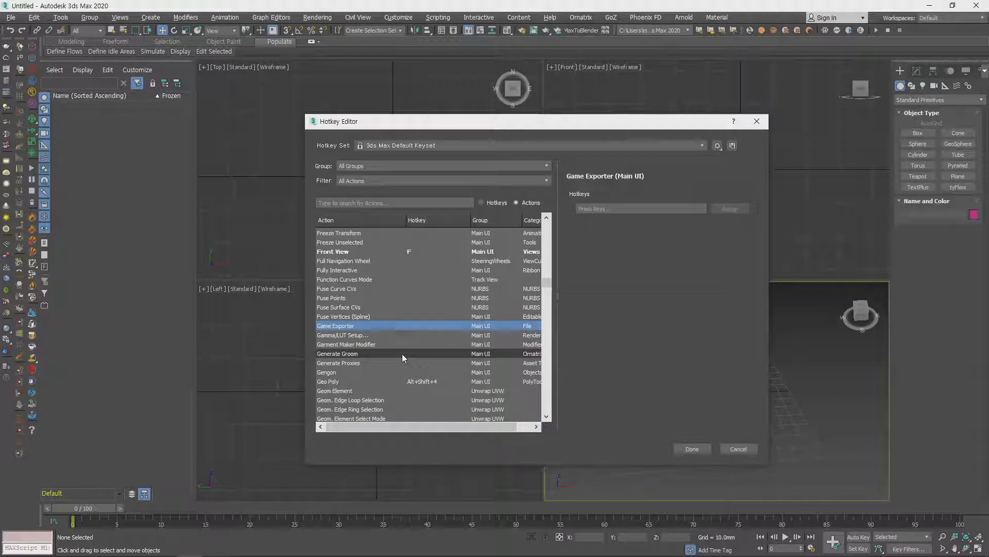
scroll(402, 353, down, 6)
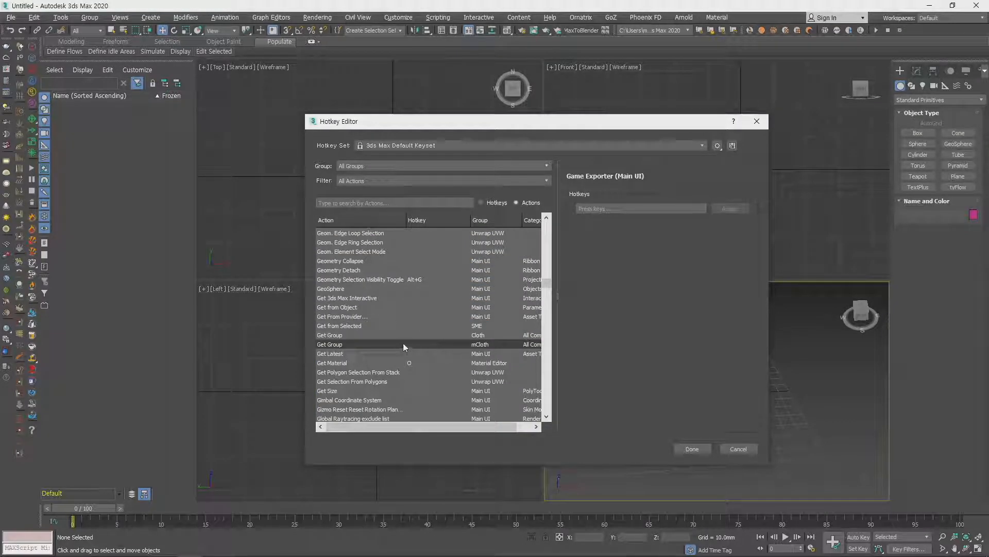
scroll(404, 338, down, 5)
scroll(399, 319, down, 4)
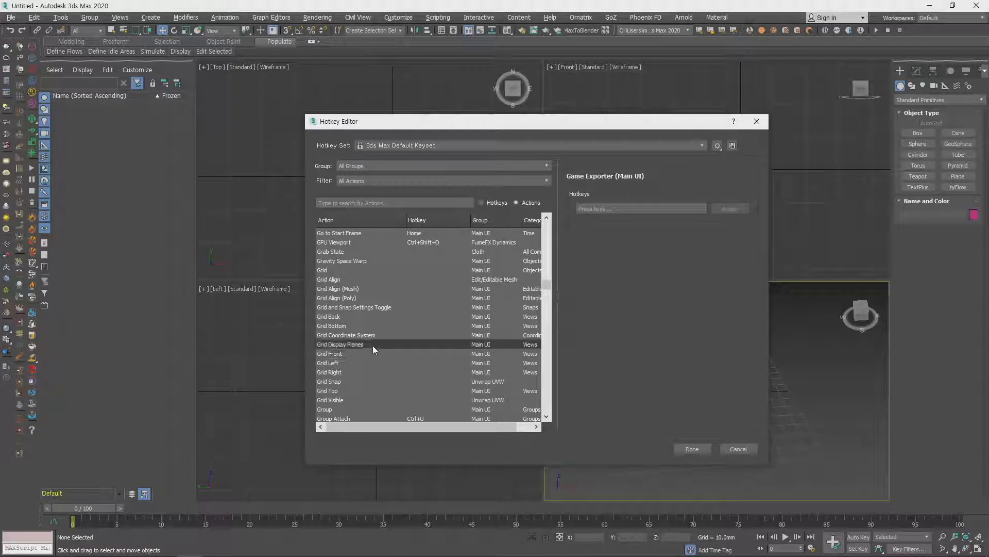
scroll(372, 345, down, 4)
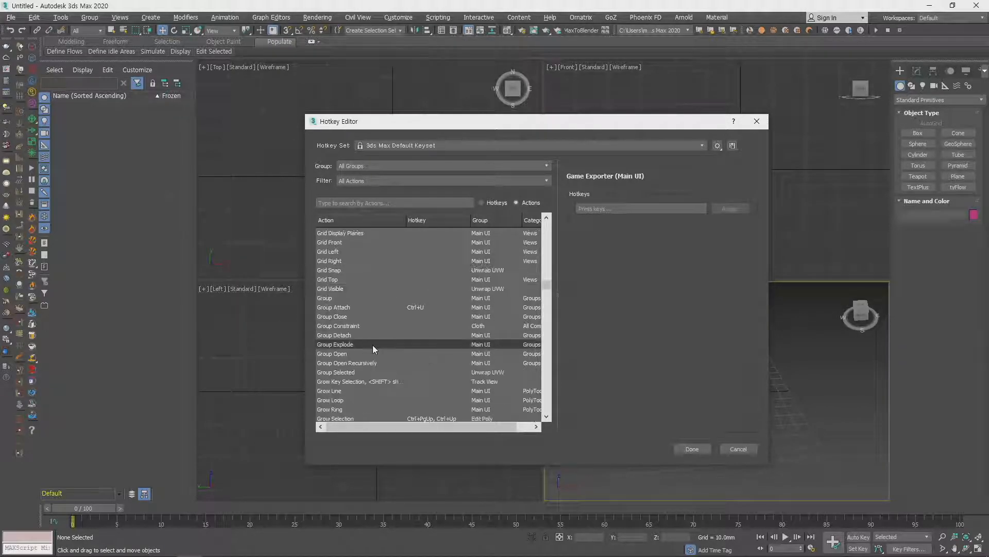
click(338, 299)
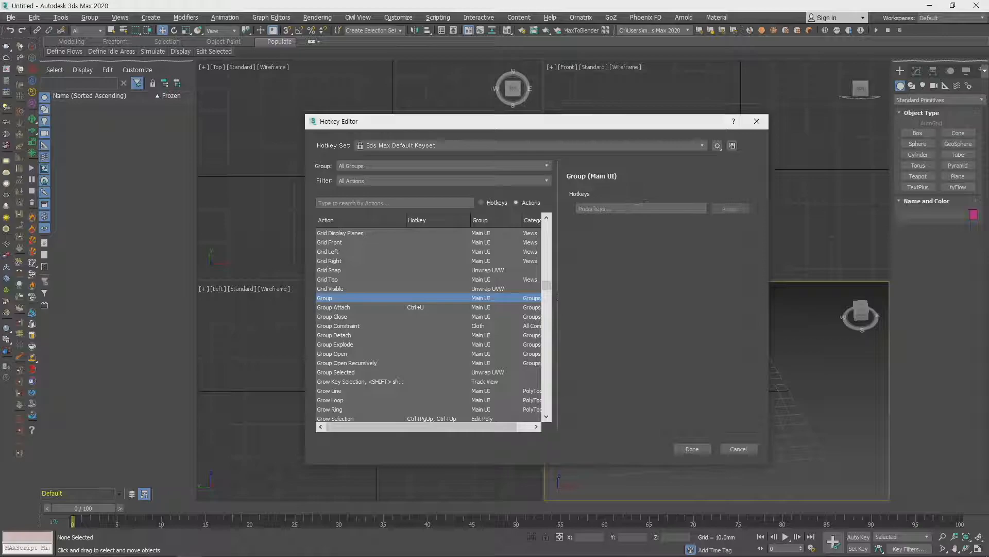
- Enter Ctrl+G as the hotkey for the Group action, and close the Hotkey Editor without saving
click(620, 209)
key(ctrl+g)
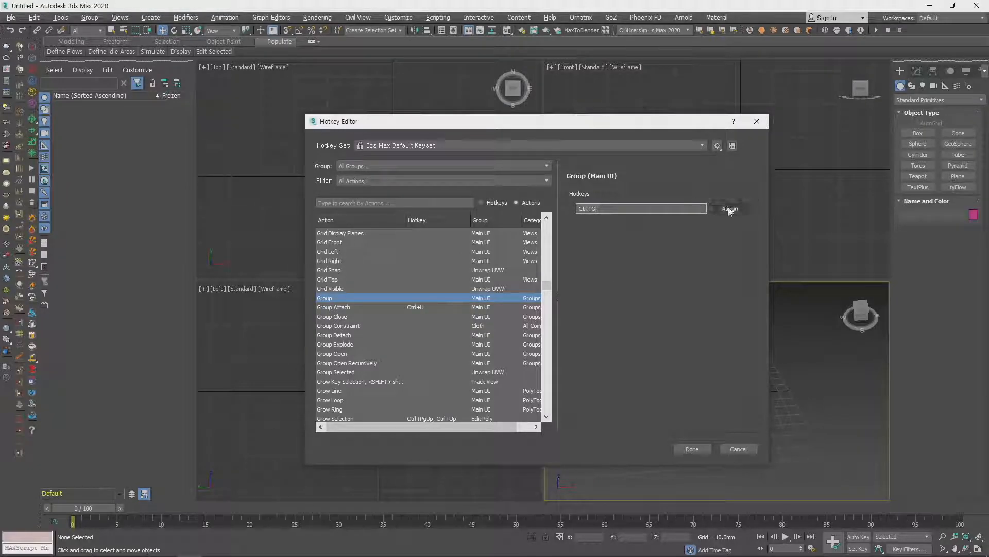
click(341, 299)
click(738, 448)
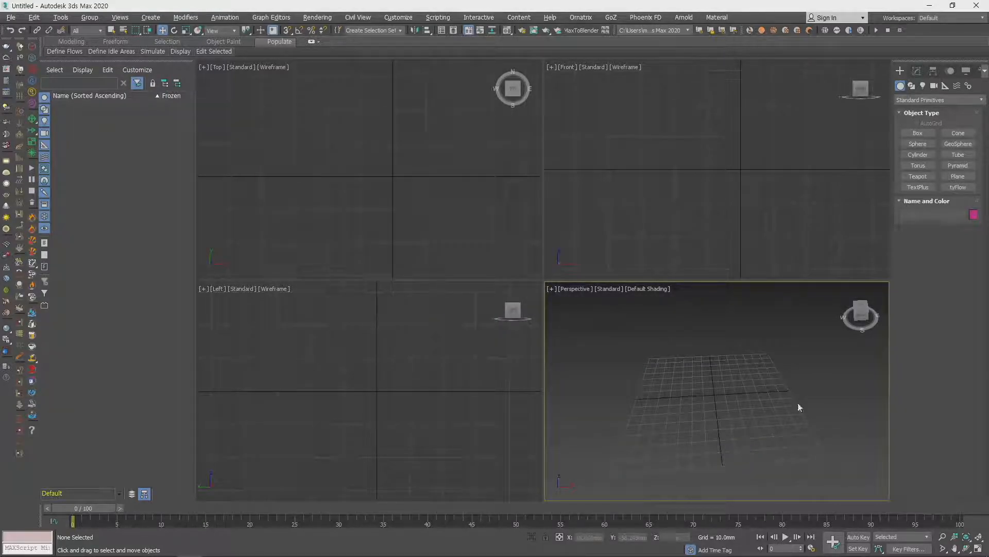
- Widen the command panel to make room for a second column beside the object creation rollouts
middle_drag(764, 395, 762, 379)
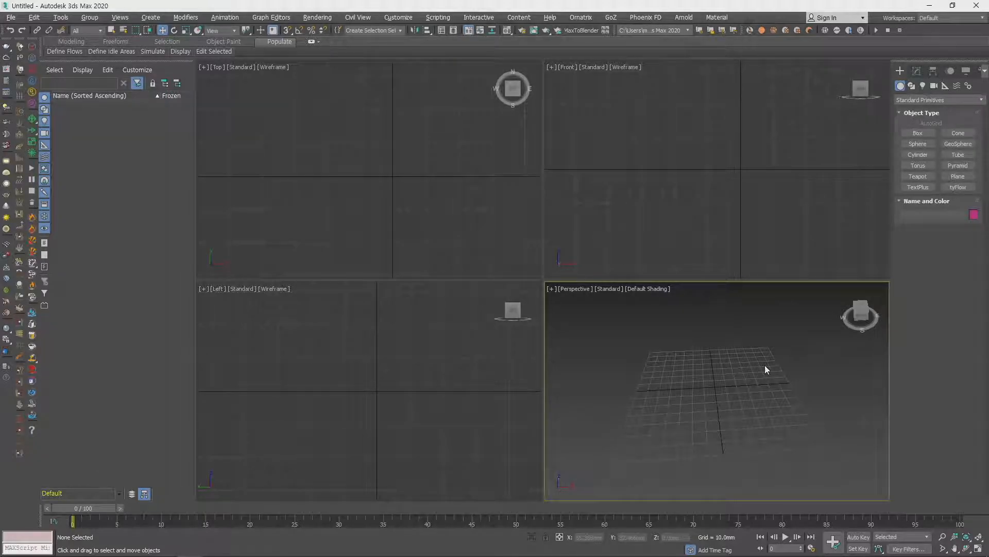
middle_drag(771, 377, 767, 386)
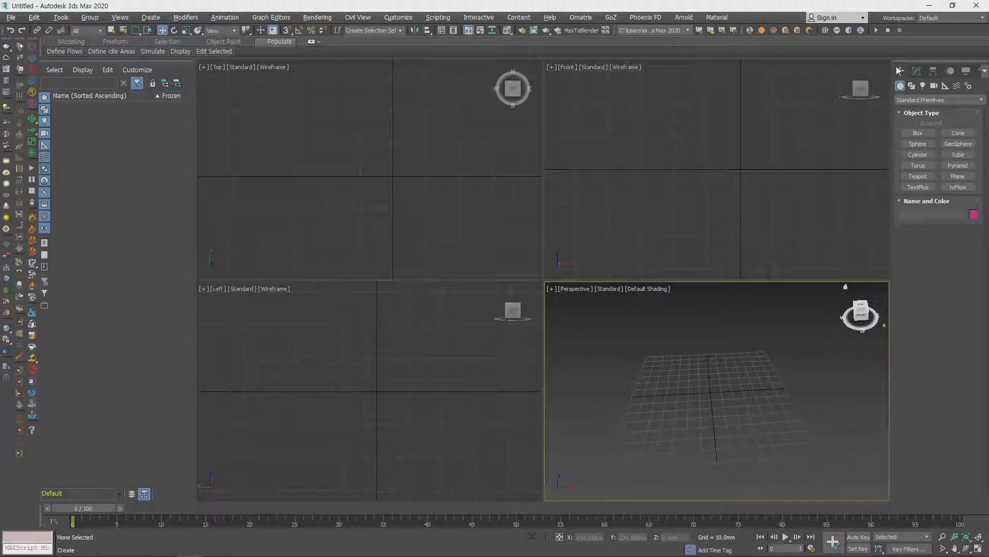
drag(890, 228, 740, 245)
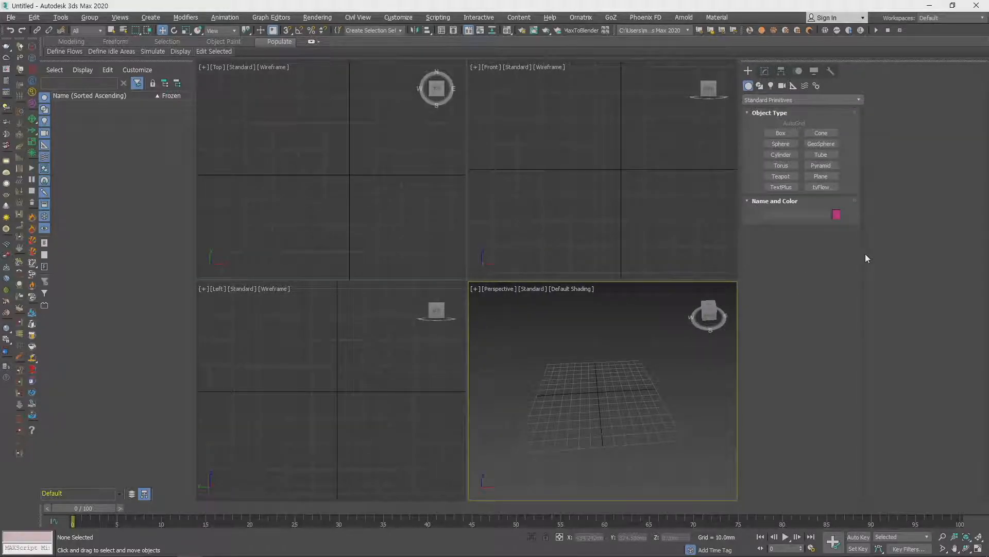
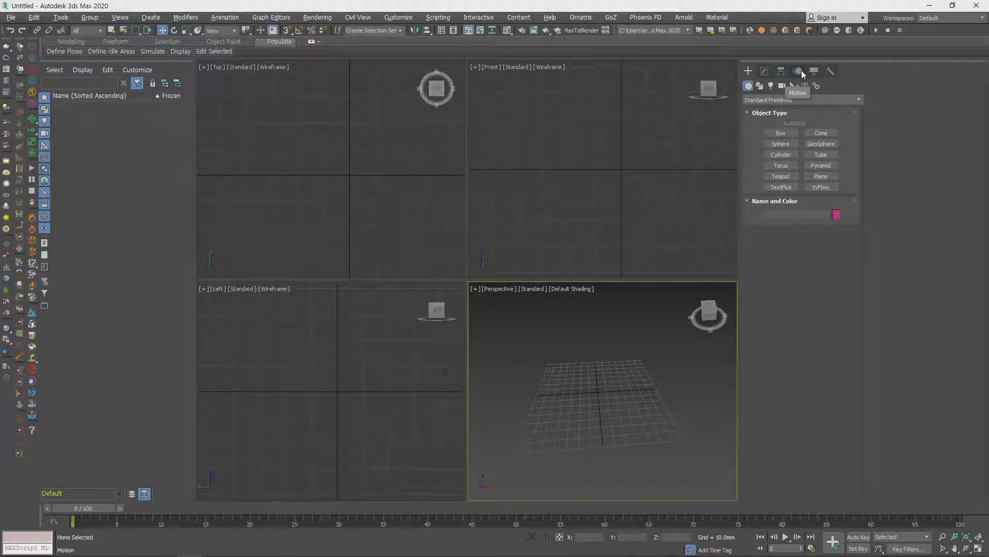
- Look through the Display panel's options and the Create categories for geometry, shapes, lights and cameras
click(815, 73)
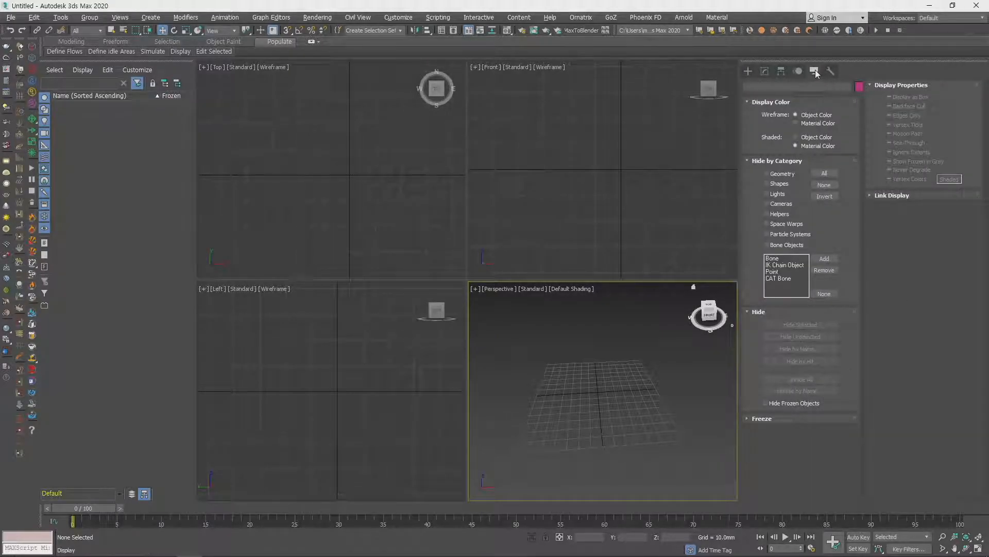
click(749, 71)
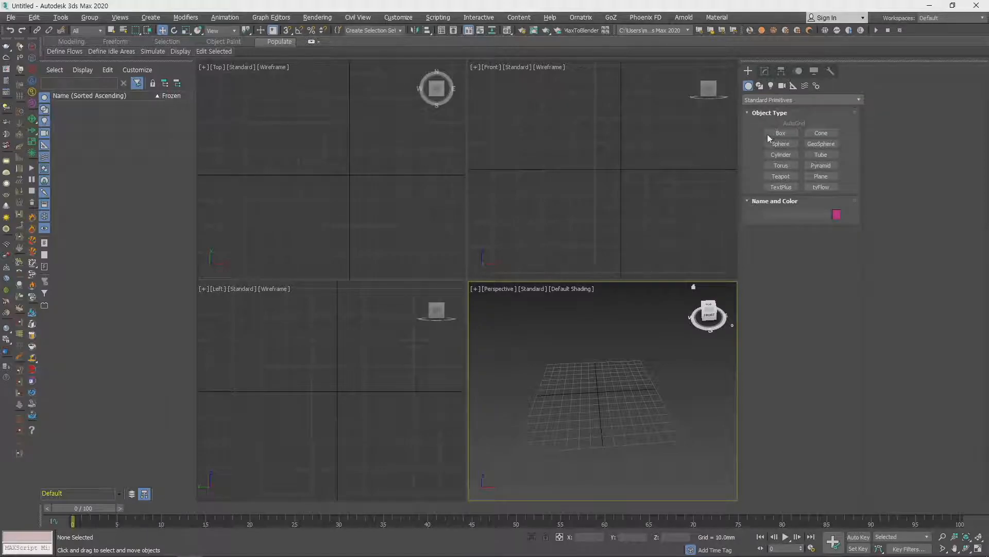
click(760, 85)
click(772, 86)
click(783, 86)
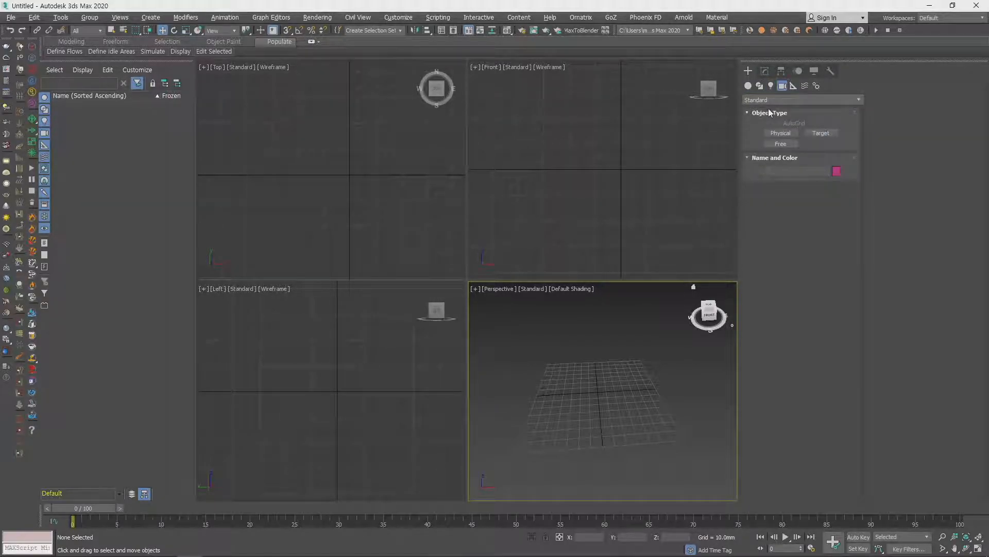
click(772, 86)
click(759, 86)
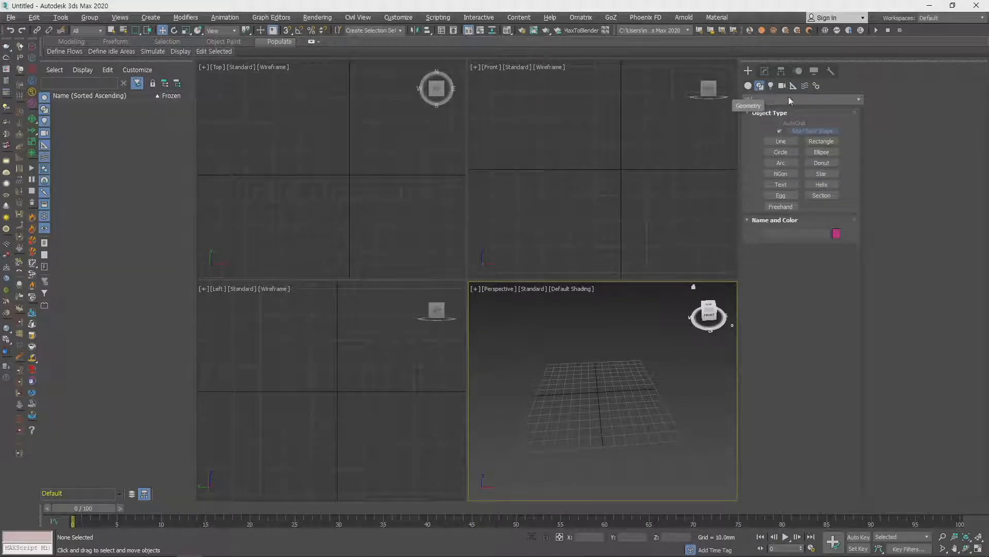
click(749, 86)
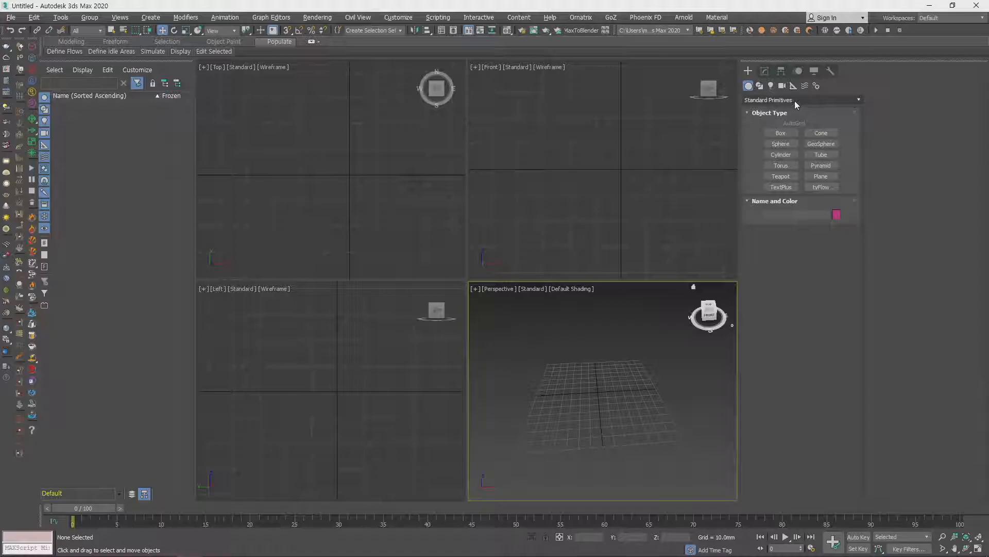
- Create a box about 117 mm long, 166 mm wide and 139 mm high on the Perspective viewport's grid
click(790, 132)
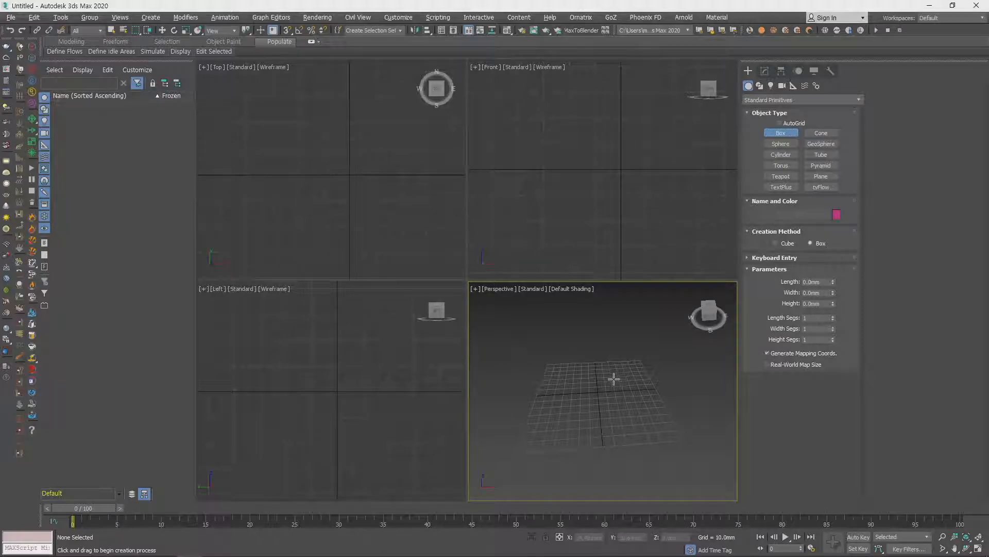
drag(538, 369, 681, 441)
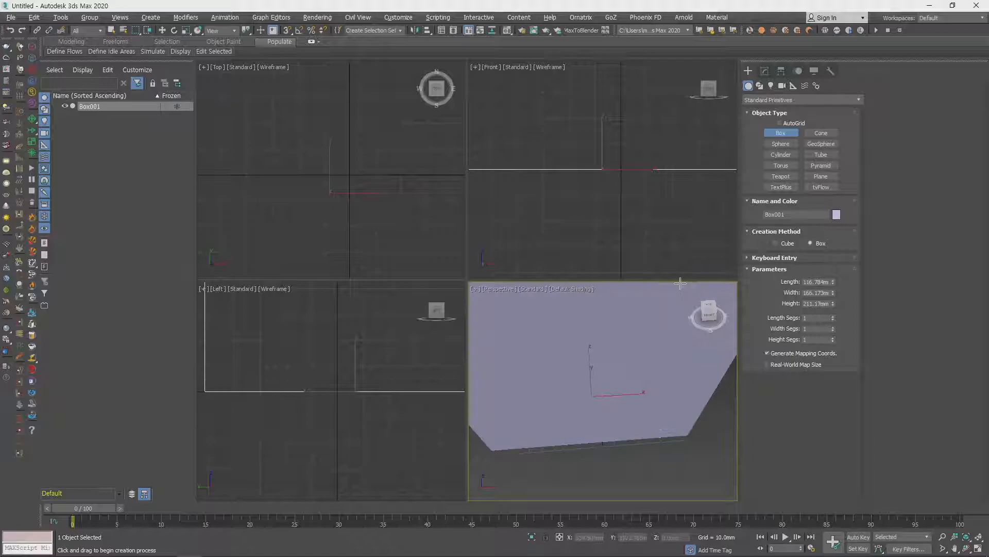
click(651, 335)
scroll(663, 389, down, 5)
middle_drag(658, 397, 627, 414)
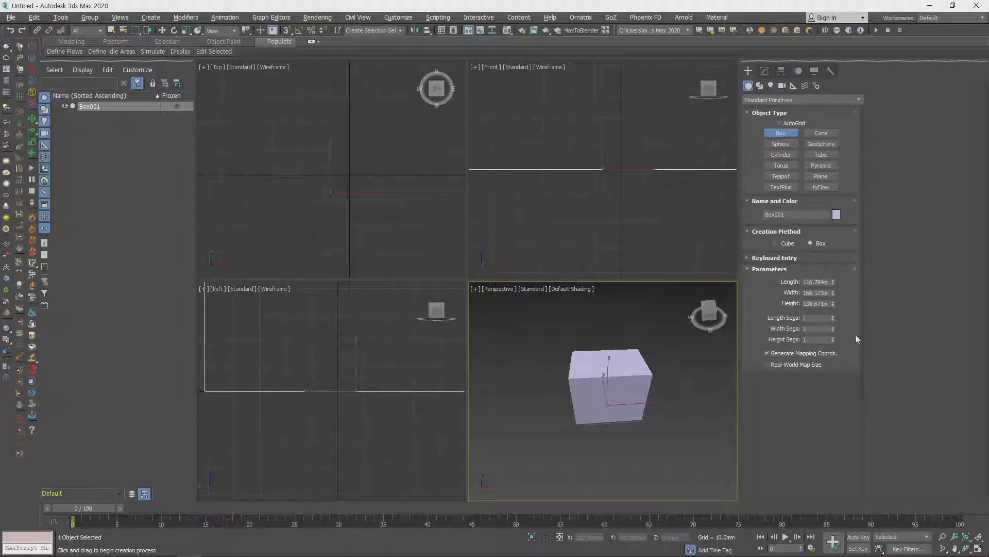
- Set the box's length, width and height to 300 mm each, and fit it in all four viewports
double_click(816, 283)
text(300)
key(Tab)
text(300)
key(Tab)
text(300)
key(Return)
scroll(585, 369, down, 5)
middle_drag(606, 354, 628, 399)
scroll(622, 214, down, 10)
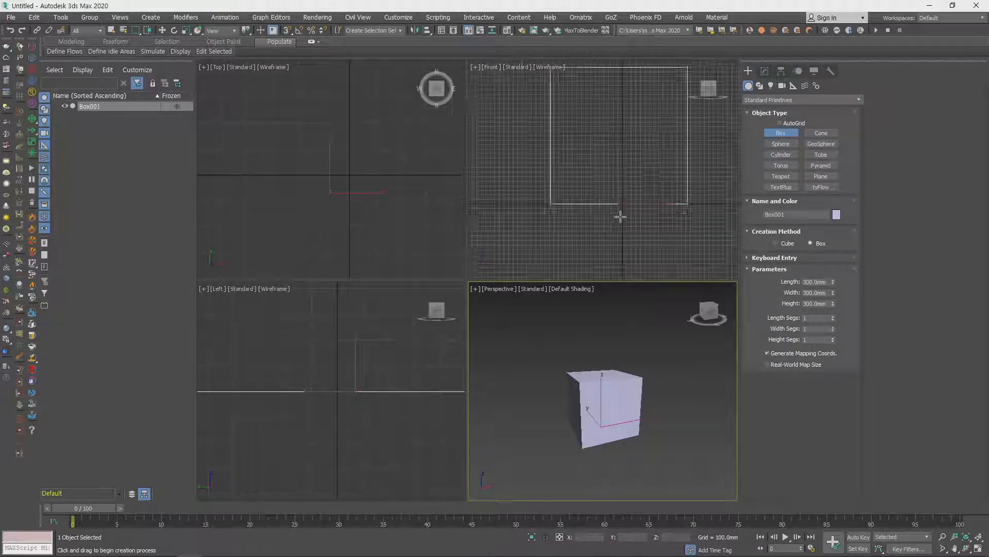
scroll(340, 208, down, 8)
scroll(399, 384, down, 8)
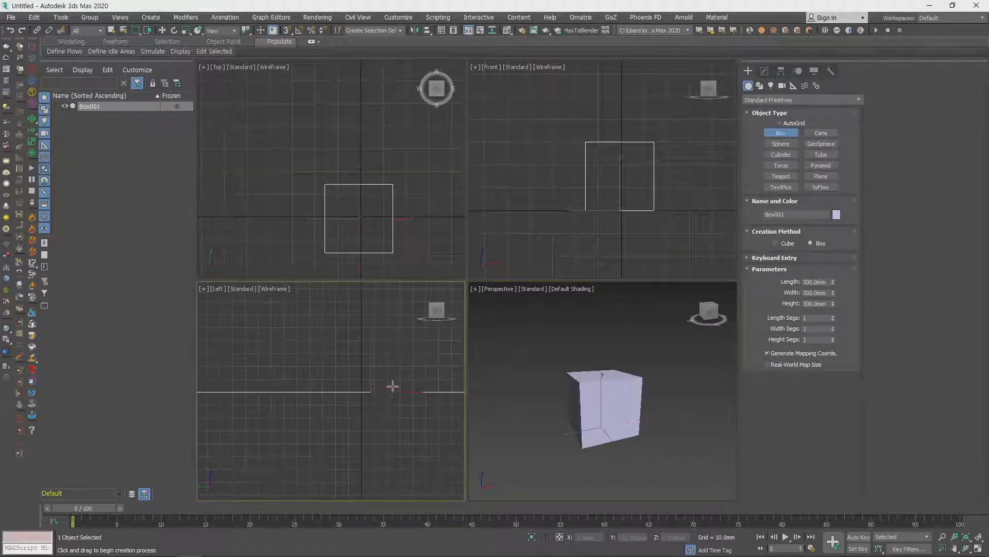
middle_drag(416, 360, 366, 389)
middle_click(661, 376)
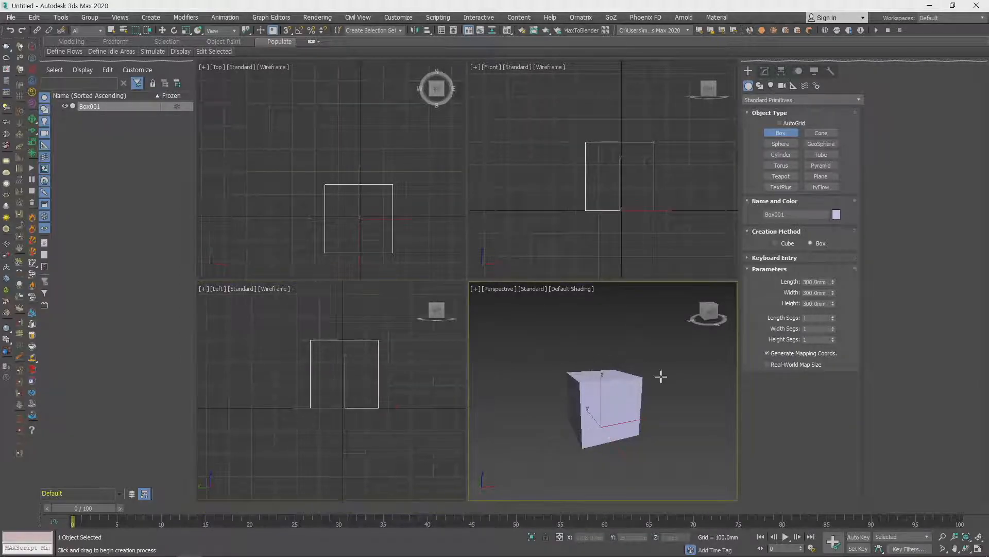
- Delete the 300 mm box and draw a tall box about 2399 mm long and 788 mm wide in the Front viewport
key(w)
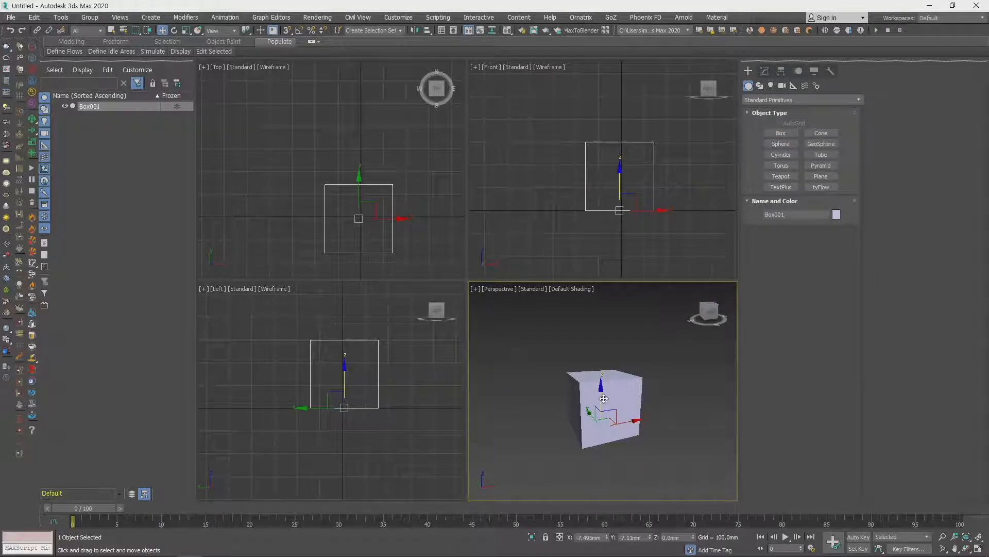
key(Delete)
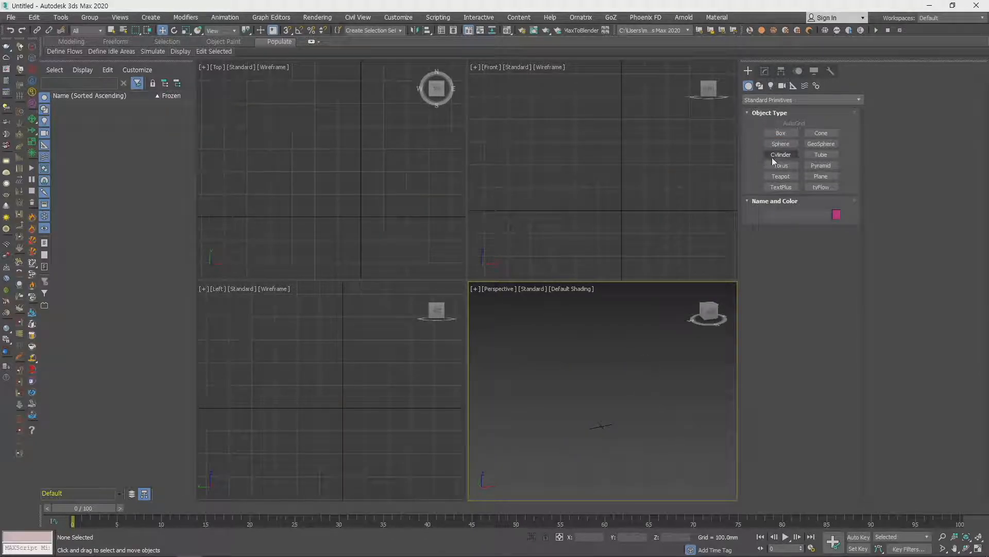
click(786, 147)
click(781, 133)
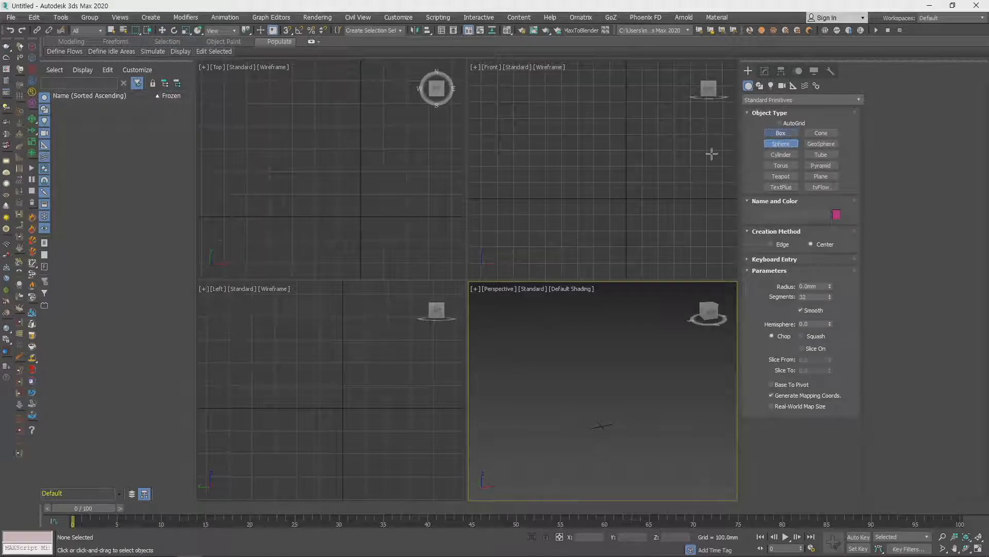
mouse_move(575, 88)
mouse_down()
mouse_move(611, 165)
mouse_move(620, 235)
mouse_move(620, 225)
mouse_up()
click(616, 156)
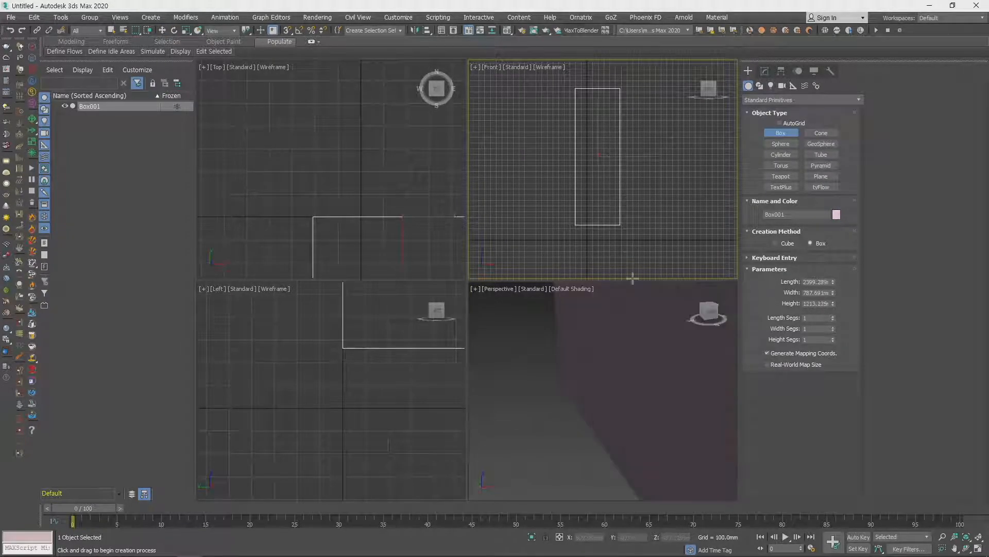
right_click(598, 240)
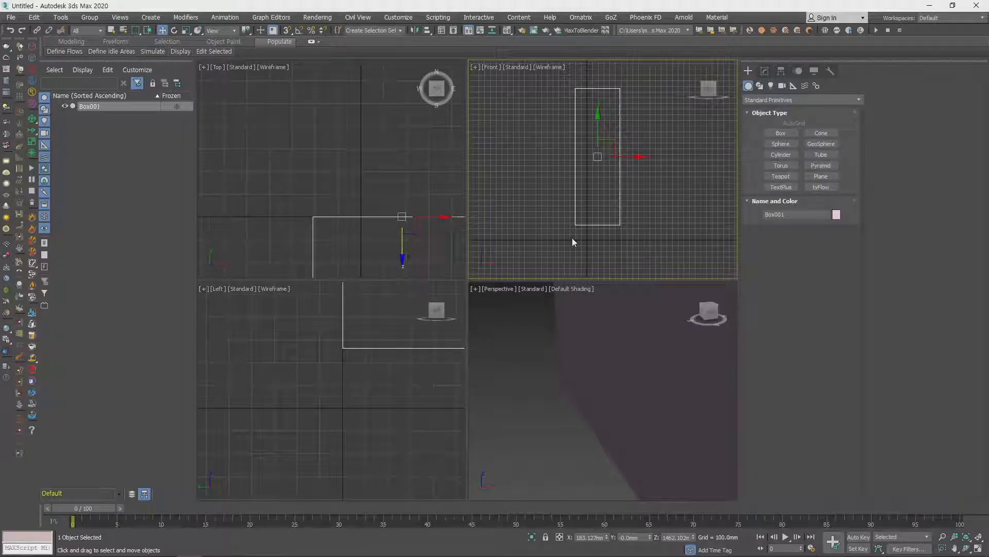
- Reset the tall box's Z, X and Y positions to 0 mm
scroll(660, 384, down, 5)
mouse_move(595, 394)
middle_down()
mouse_move(629, 407)
mouse_move(611, 412)
mouse_move(655, 432)
mouse_move(612, 393)
middle_up()
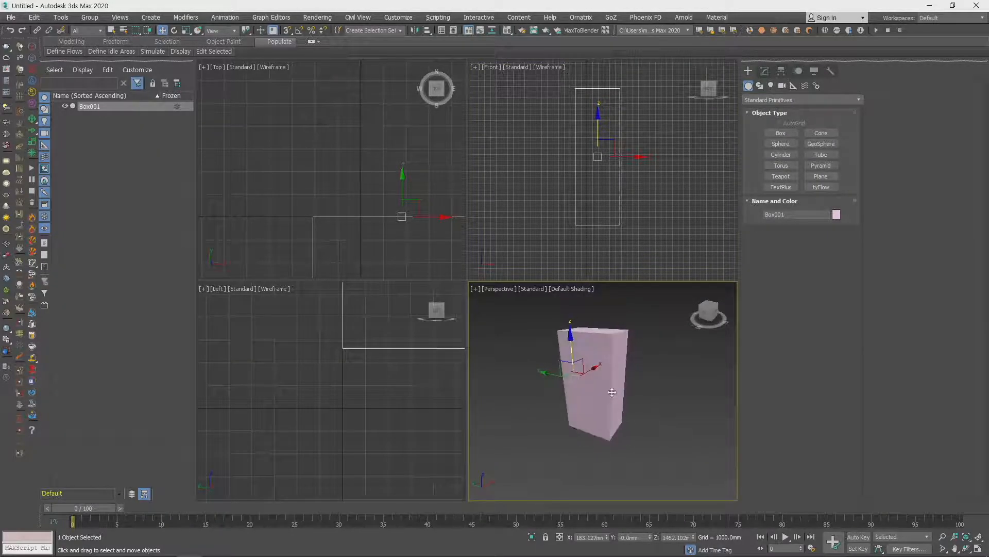
scroll(612, 393, up, 4)
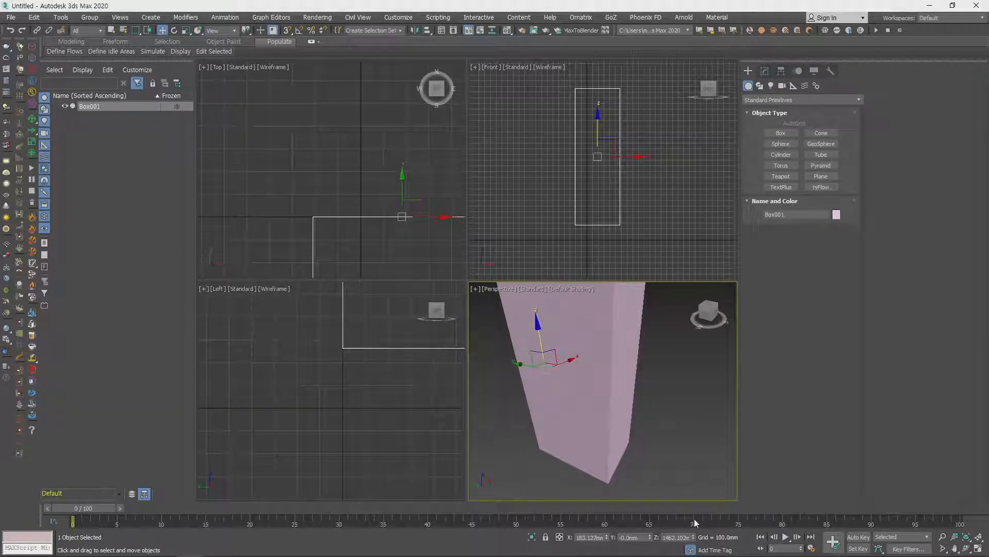
double_click(680, 537)
right_click(694, 537)
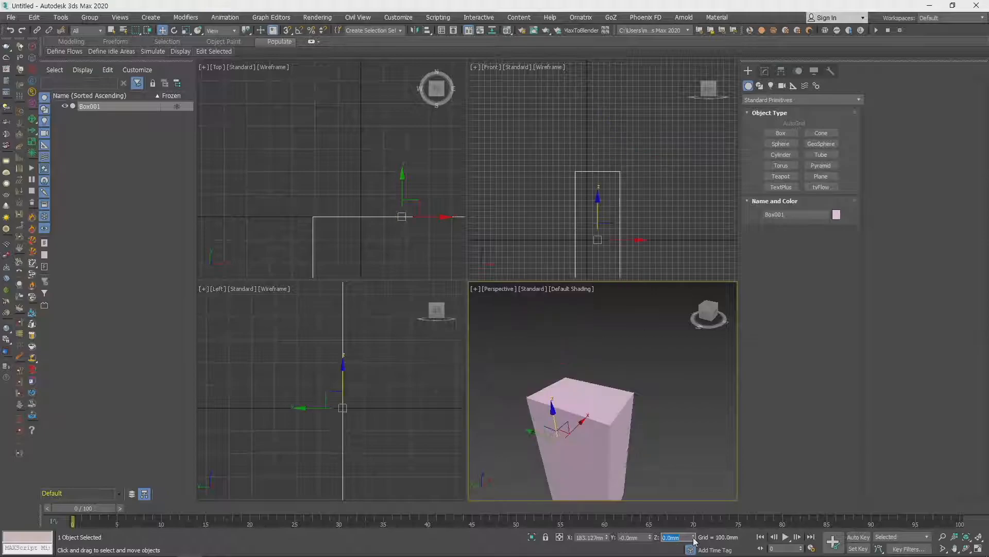
right_click(608, 538)
right_click(651, 539)
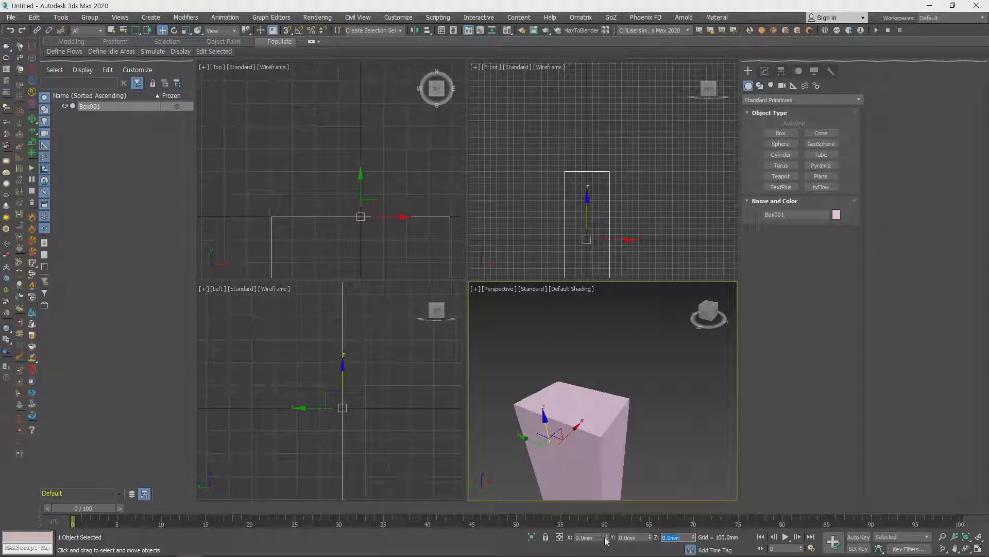
middle_drag(642, 412, 643, 382)
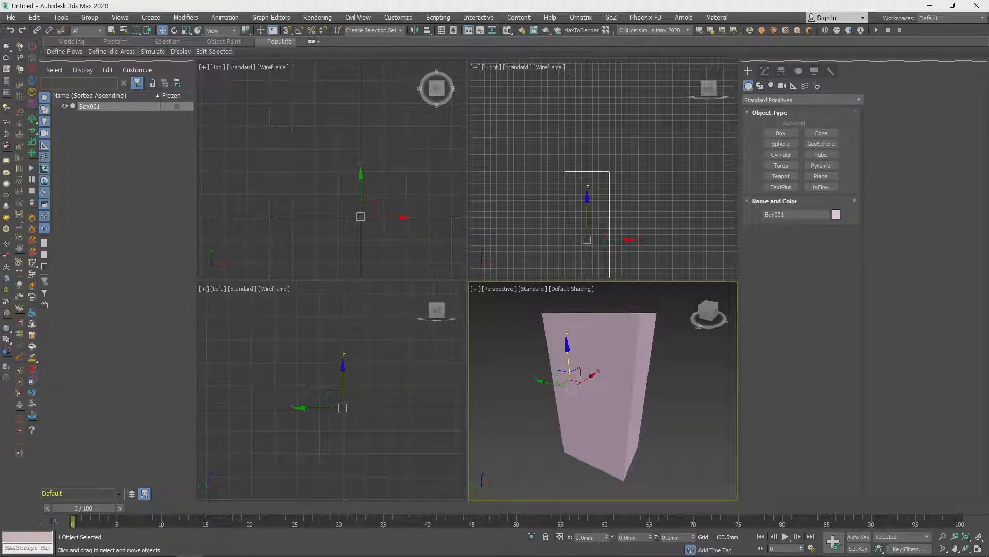
- Set the box's Y position to 300 mm, and reset it to 0 mm
drag(651, 539, 650, 502)
double_click(638, 537)
text(300)
key(Return)
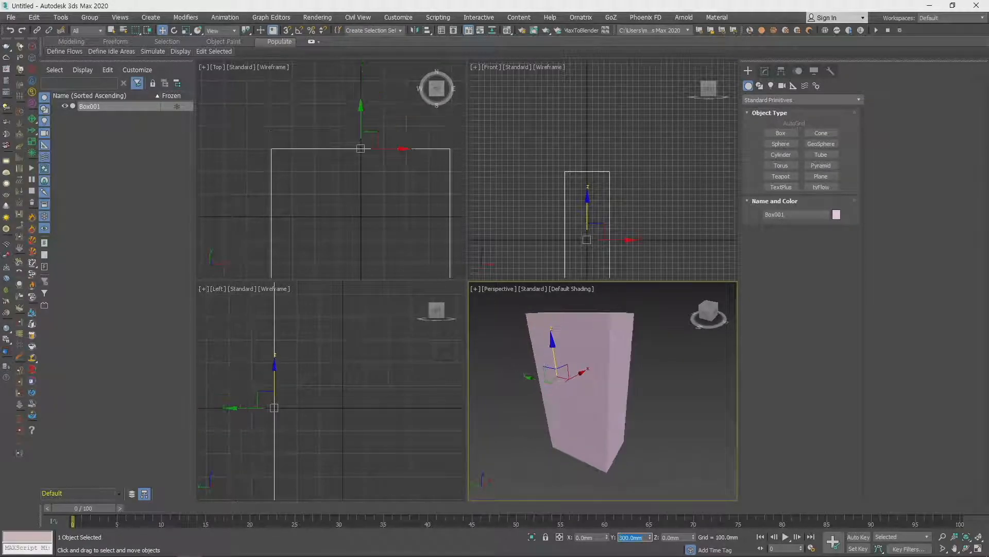
scroll(654, 456, down, 3)
middle_drag(673, 451, 637, 429)
right_click(650, 538)
- Raise the box along the vertical axis in the Front viewport to a Z position of about 1216 mm
alt+middle_drag(629, 465, 616, 406)
drag(589, 209, 589, 128)
middle_drag(626, 177, 624, 203)
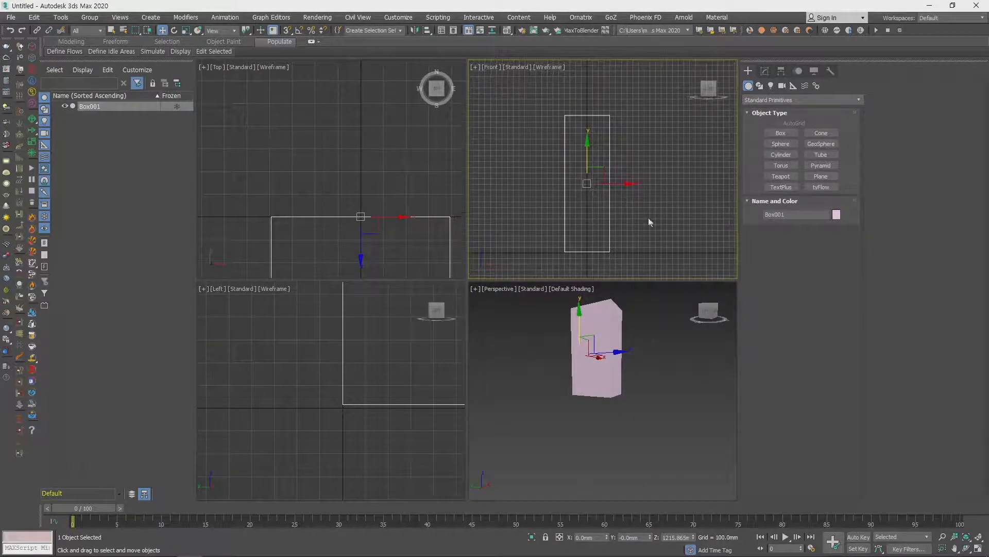
alt+middle_drag(619, 350, 626, 387)
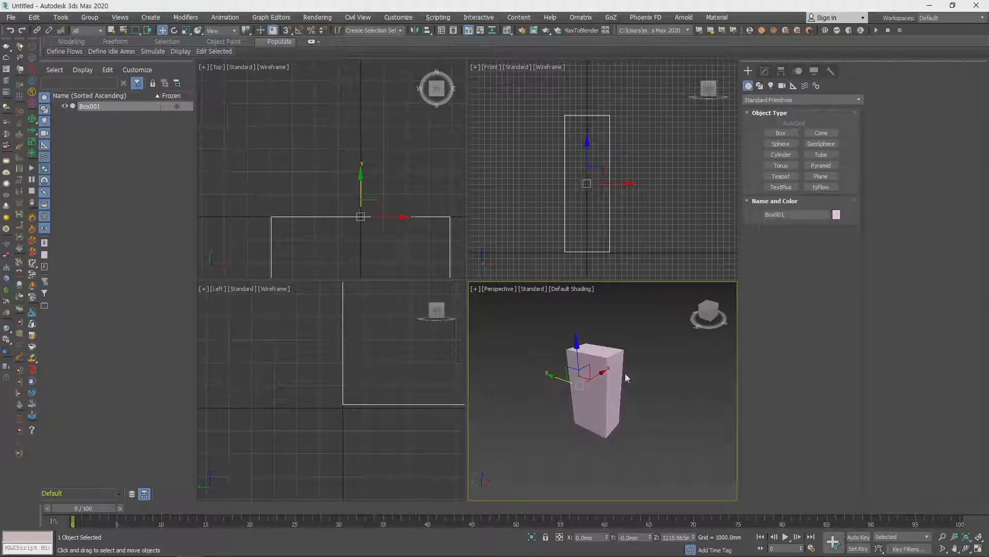
- Create a cone about 720 mm in radius and 1769 mm high beside the box, and a sphere about 815 mm in radius
click(833, 133)
drag(651, 430, 673, 438)
click(661, 381)
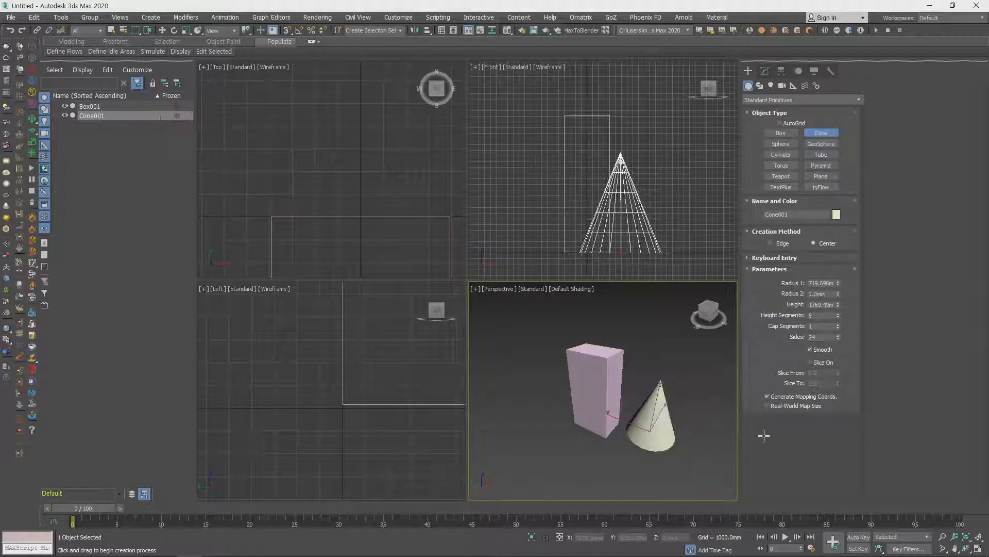
scroll(714, 434, down, 4)
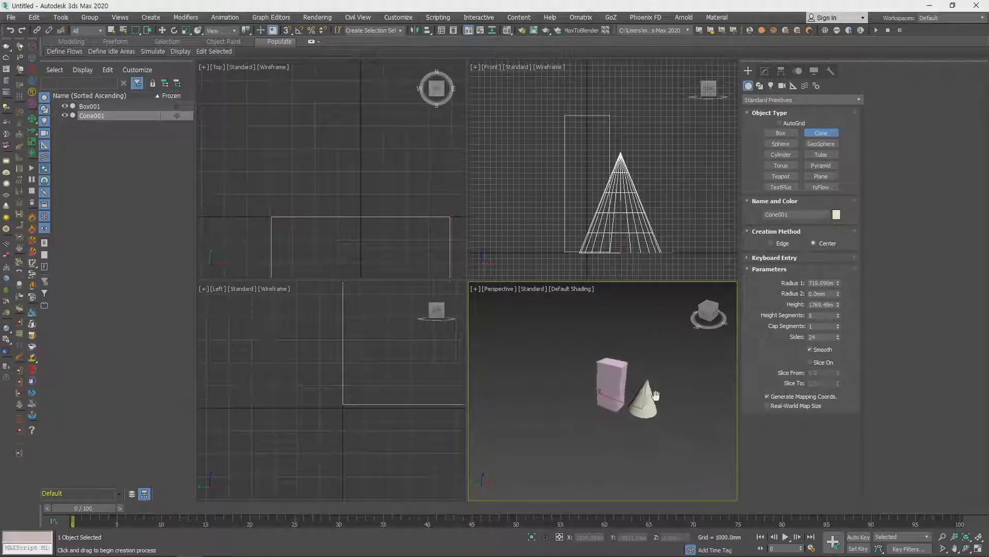
key(w)
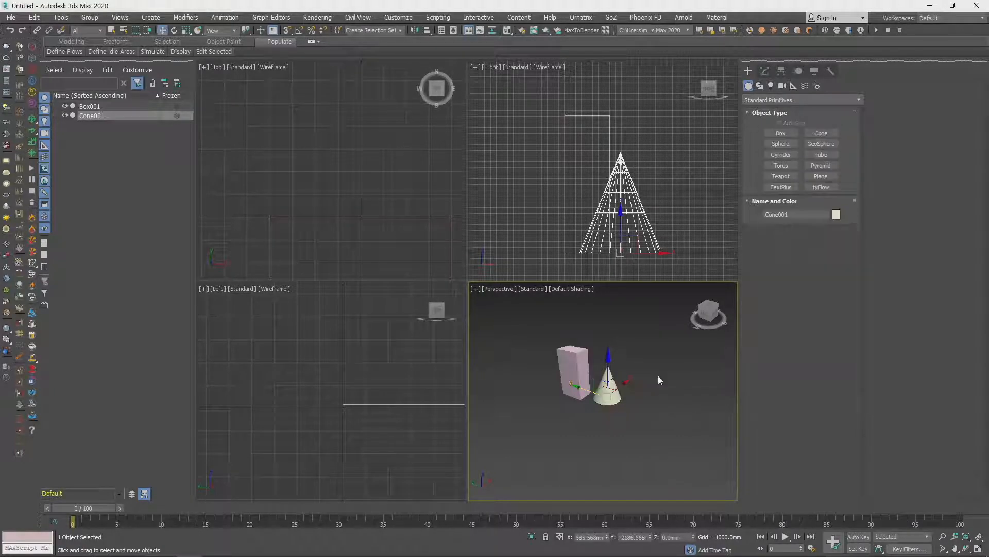
click(781, 143)
drag(614, 431, 633, 441)
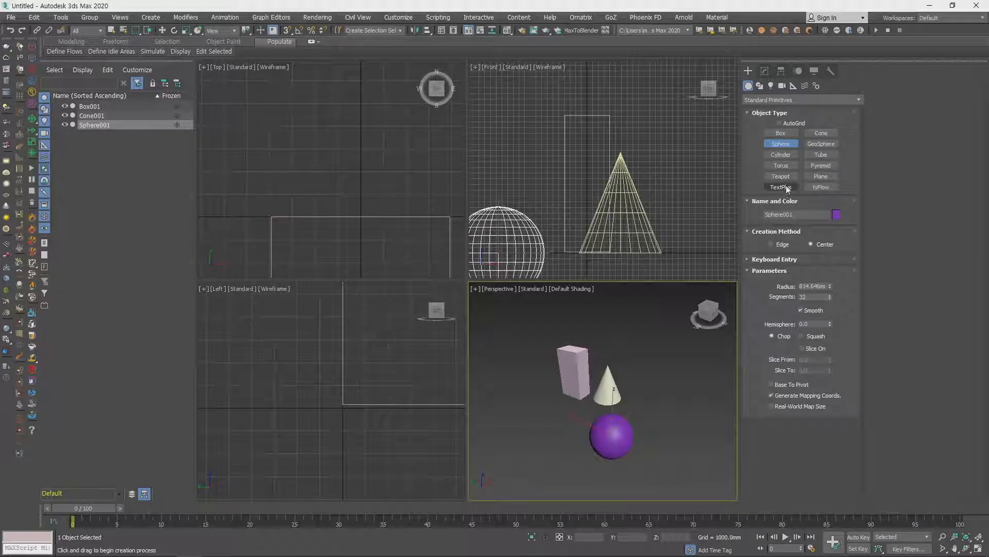
- Show the Extended Primitives object types, and delete all objects in the scene
click(759, 100)
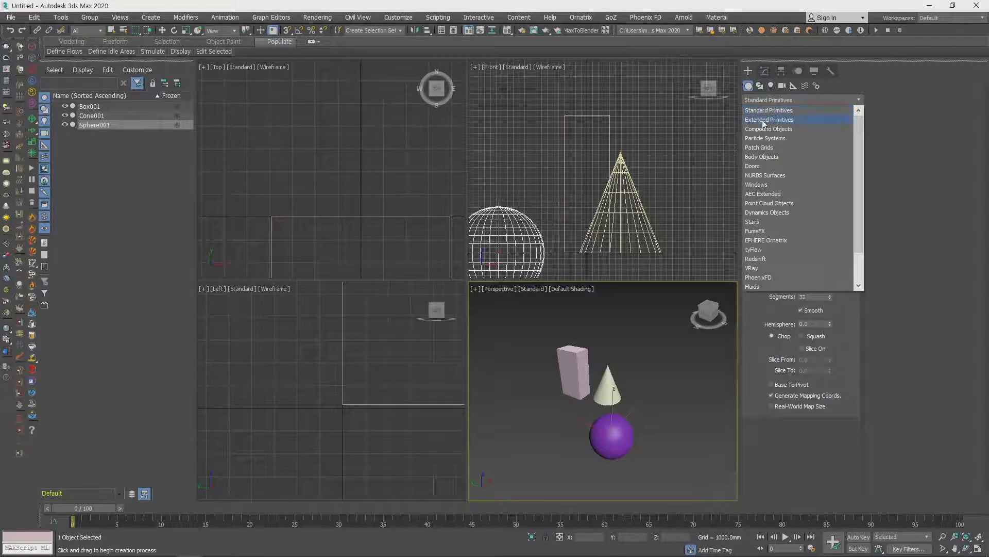
click(764, 121)
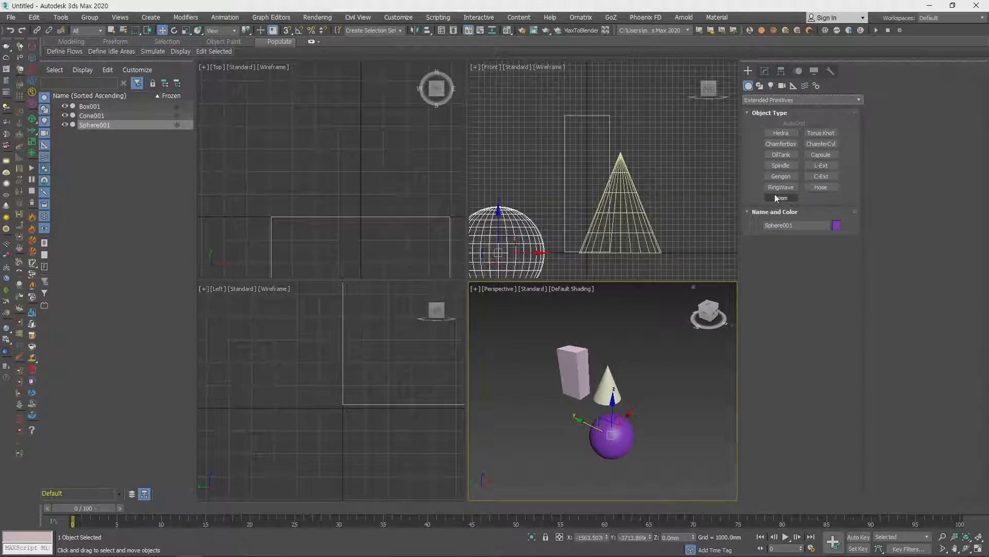
mouse_move(644, 408)
middle_down()
mouse_move(637, 416)
mouse_move(628, 401)
middle_up()
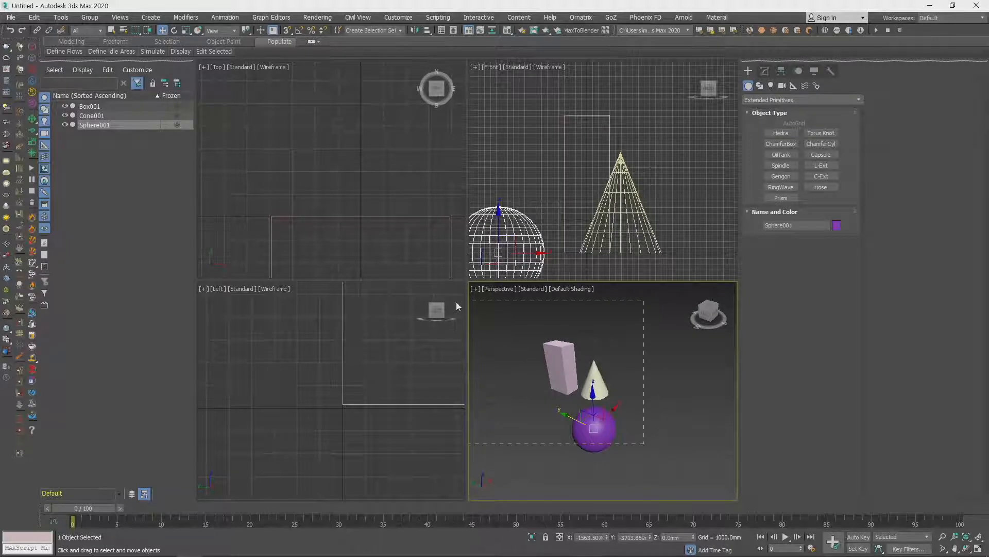
key(ctrl+a)
key(Delete)
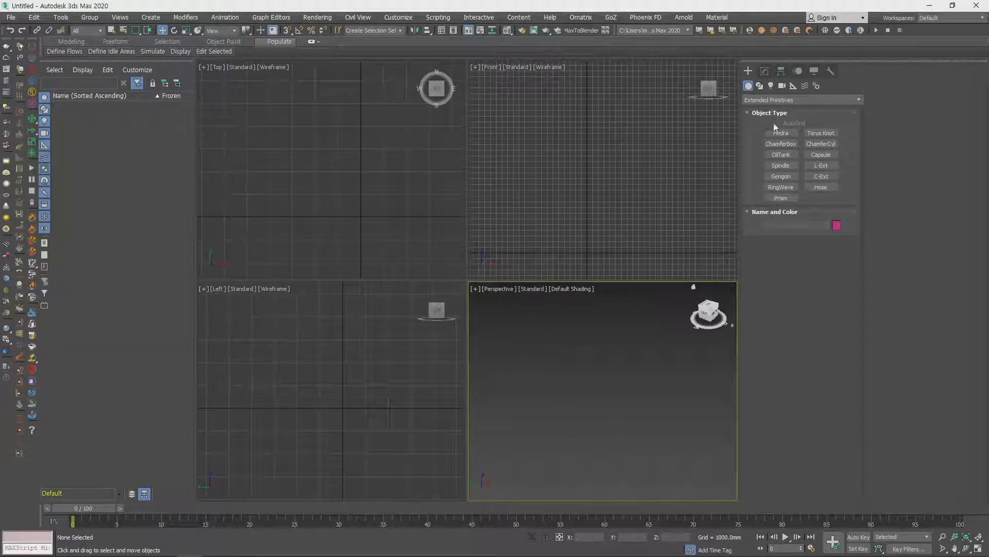
- Return to Standard Primitives and create a TextPlus region about 48380 mm long and 24452 mm wide in the Perspective viewport
click(759, 100)
click(765, 110)
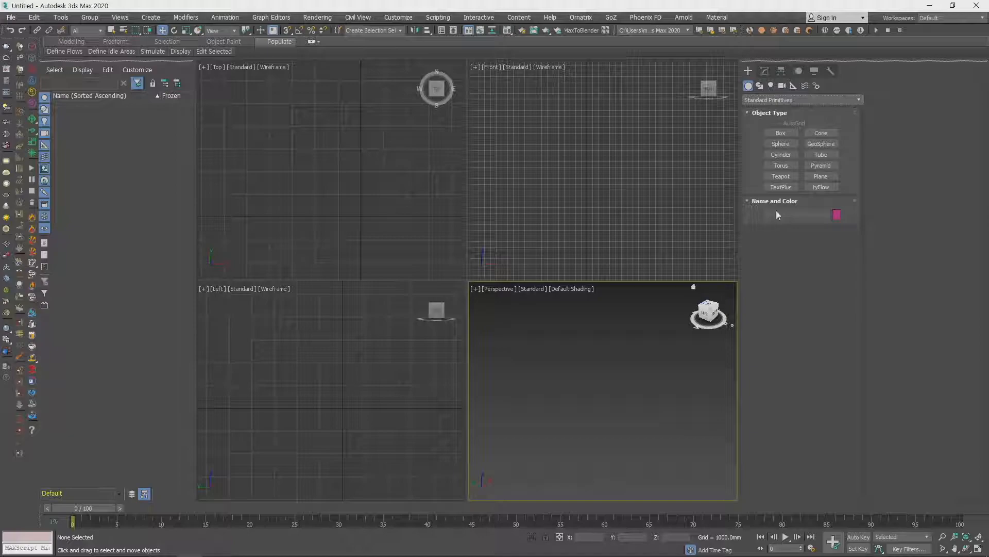
click(781, 187)
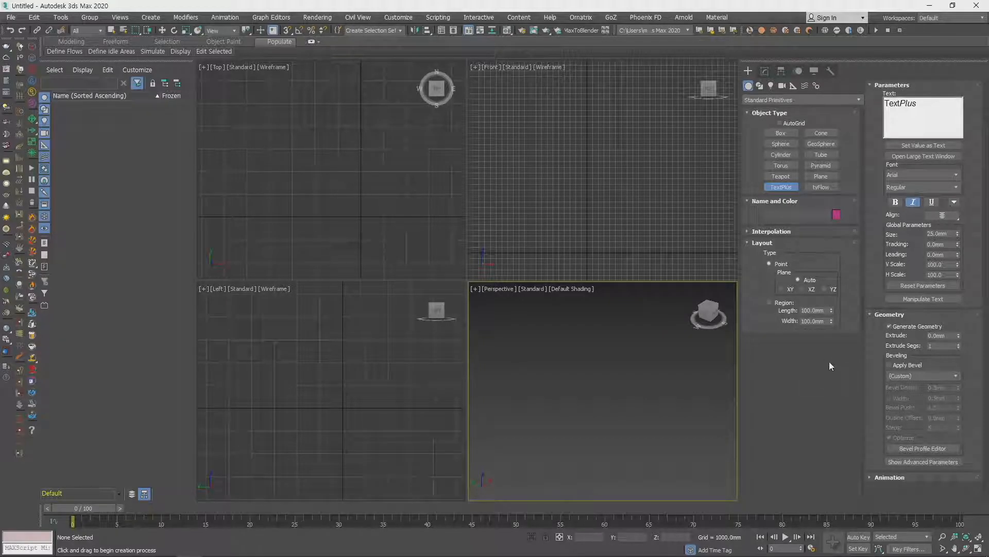
drag(601, 397, 815, 414)
key(z)
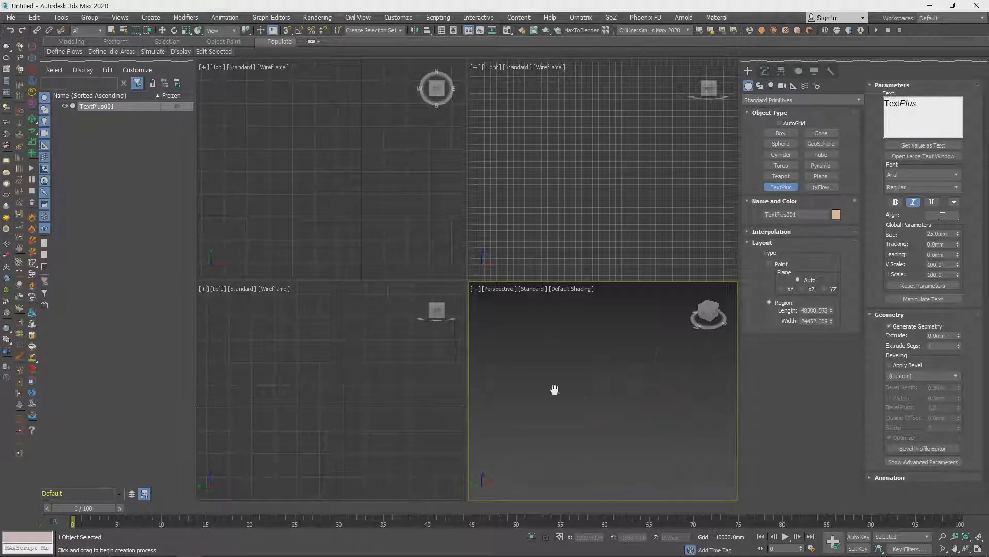
- Maximize the Perspective viewport and change the TextPlus object's color to teal green
key(alt+w)
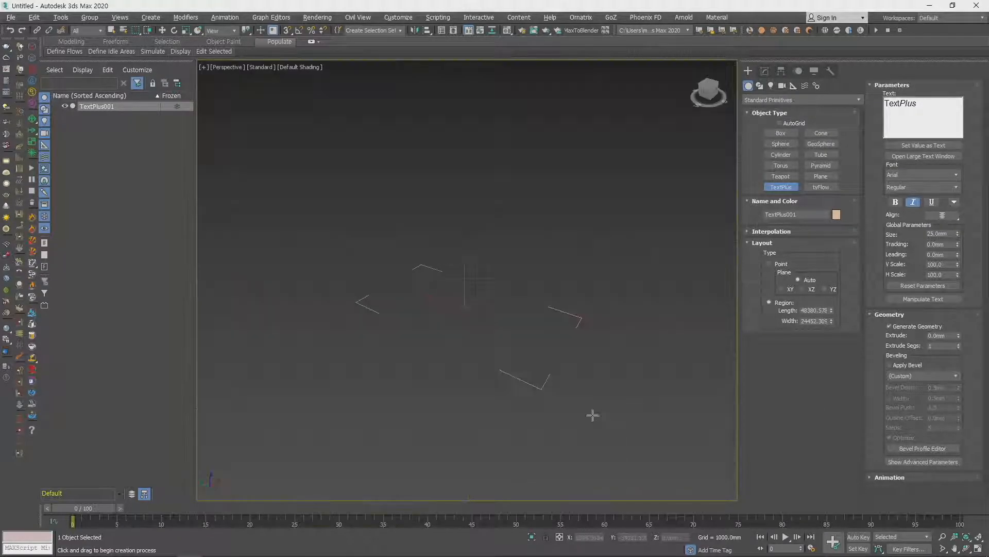
middle_drag(558, 408, 582, 429)
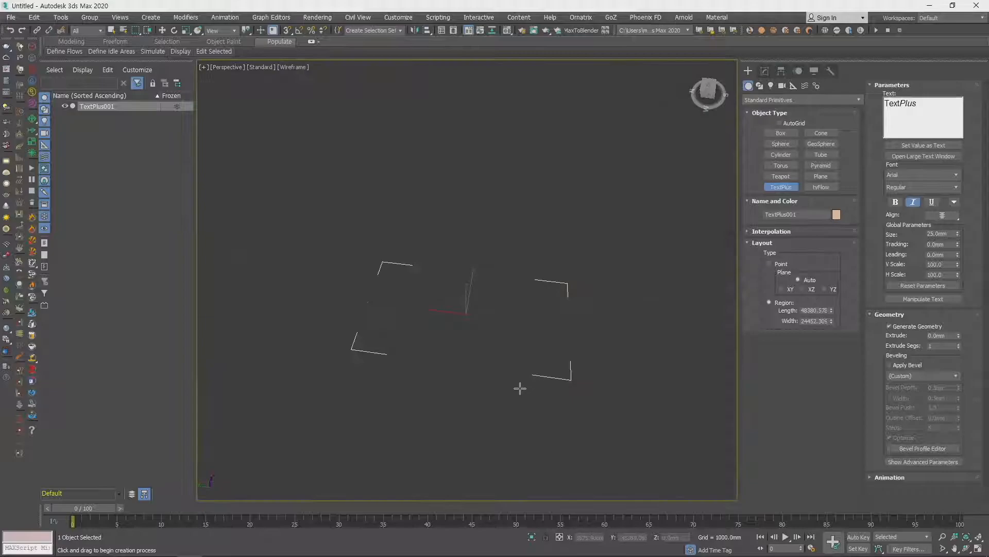
key(w)
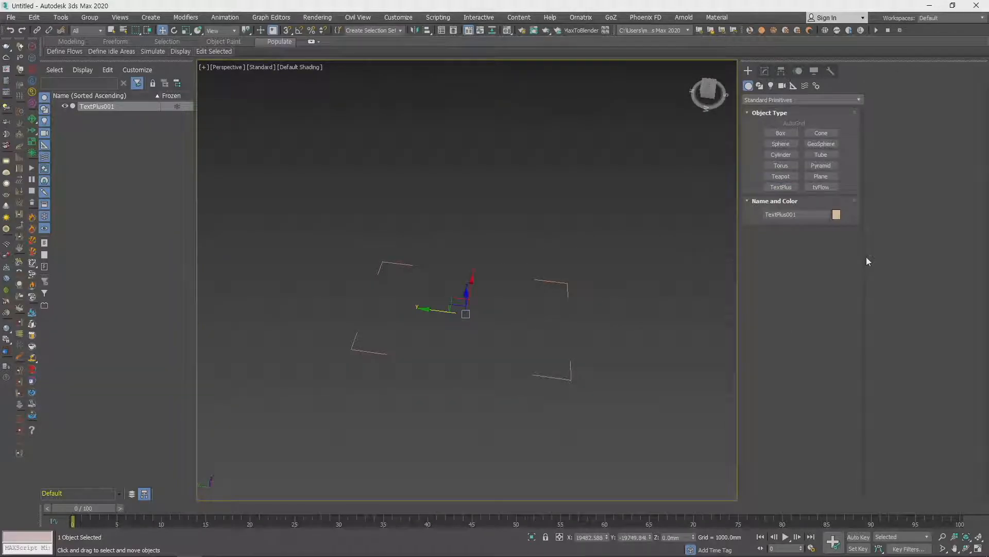
click(836, 214)
click(537, 275)
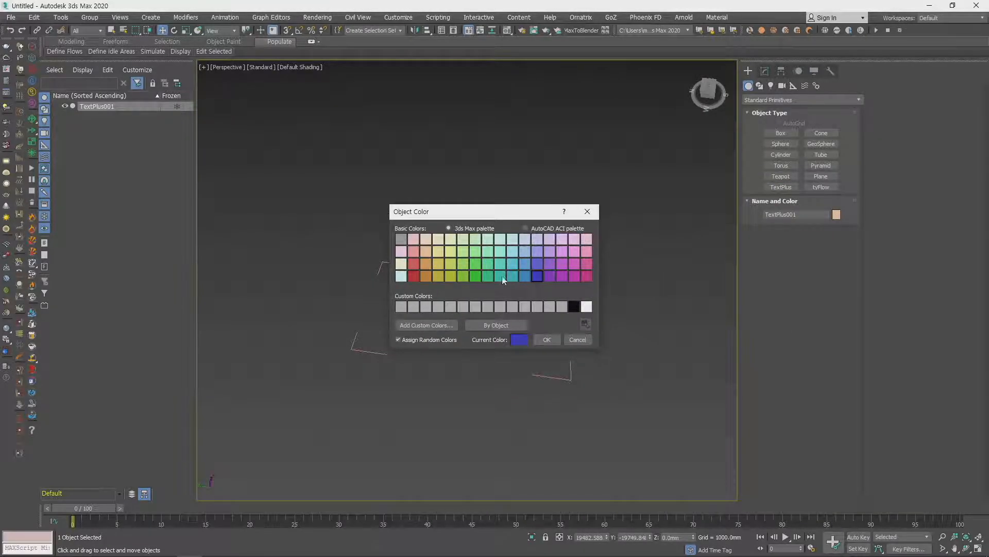
click(542, 339)
middle_drag(532, 343, 578, 303)
- Frame the text object in the Top view and change its text to dsfadasdf
key(t)
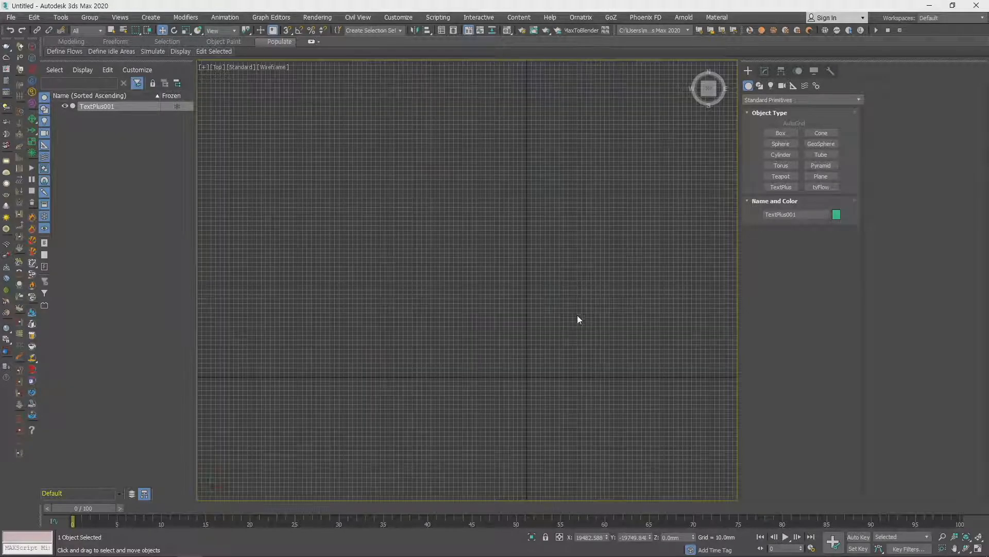
key(z)
click(765, 71)
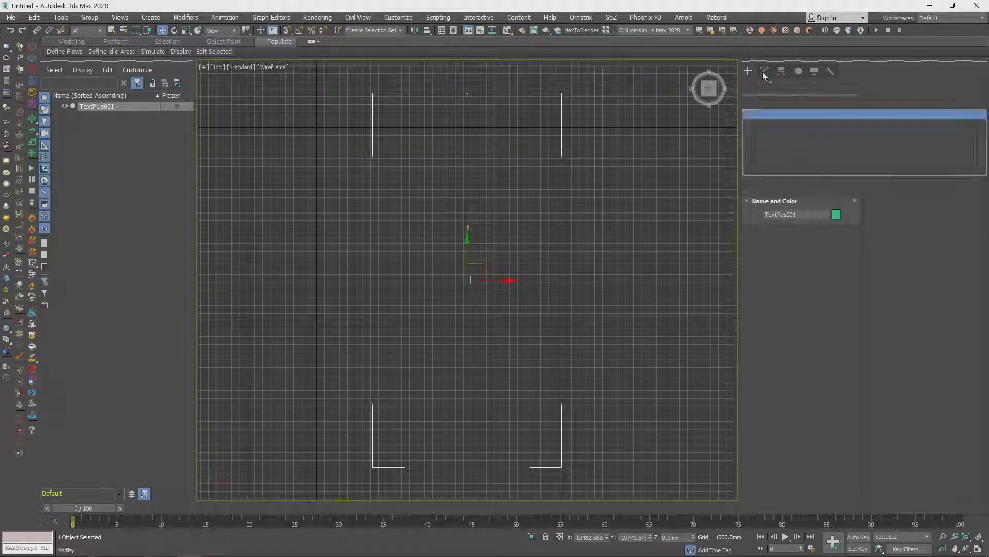
double_click(910, 106)
text(dsfadasdf)
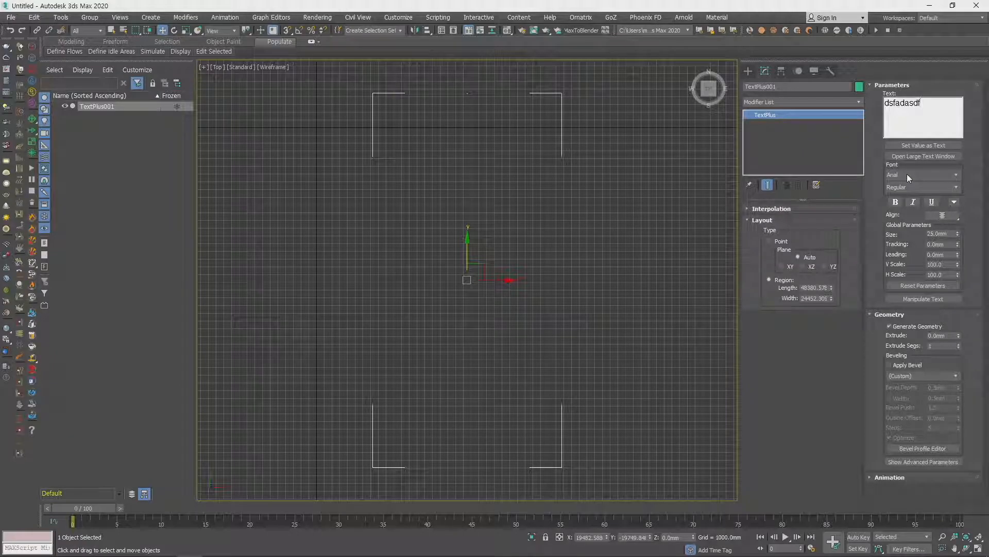
scroll(476, 407, down, 4)
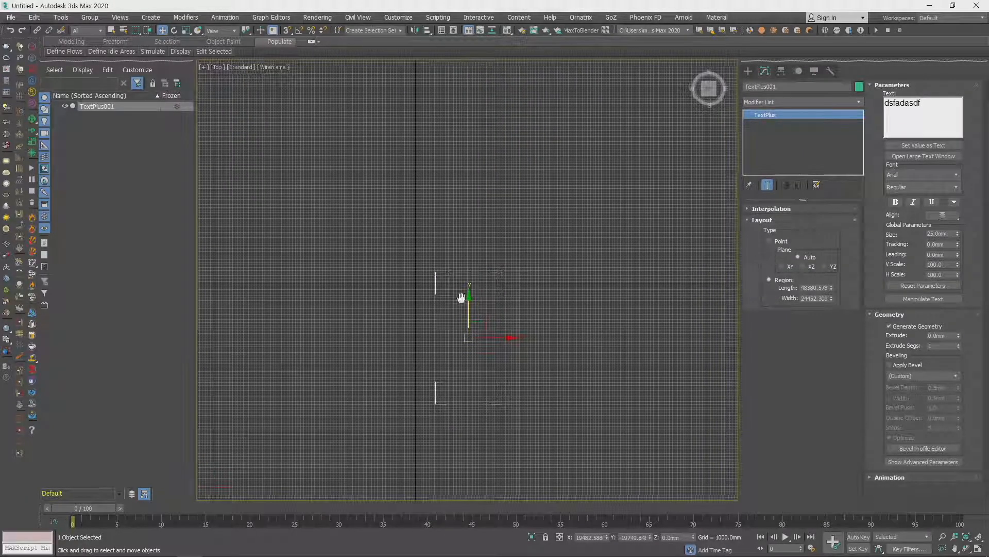
- Delete the text object and create a TextPlus region about 26014 mm long and 92744 mm wide in the Top view
key(Delete)
click(748, 71)
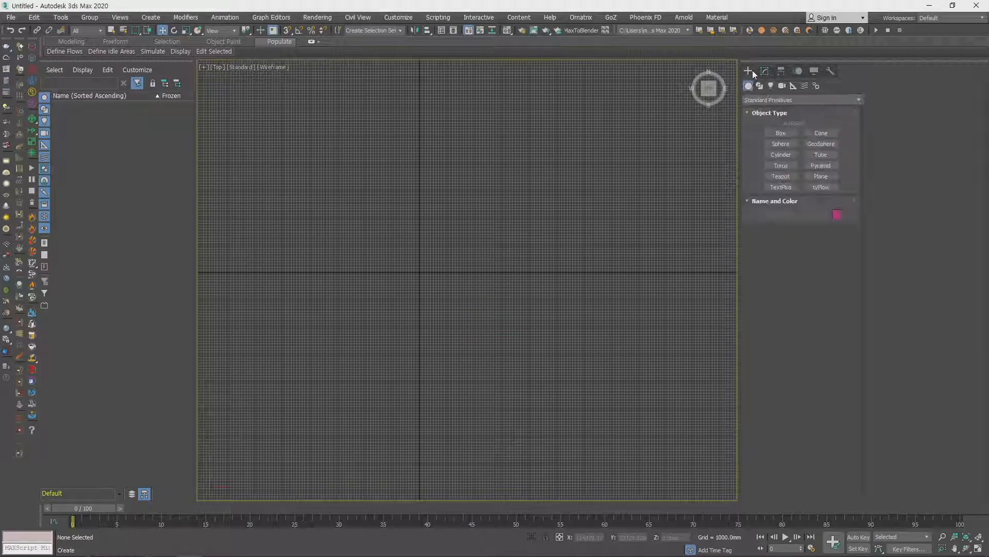
click(781, 187)
drag(427, 270, 680, 340)
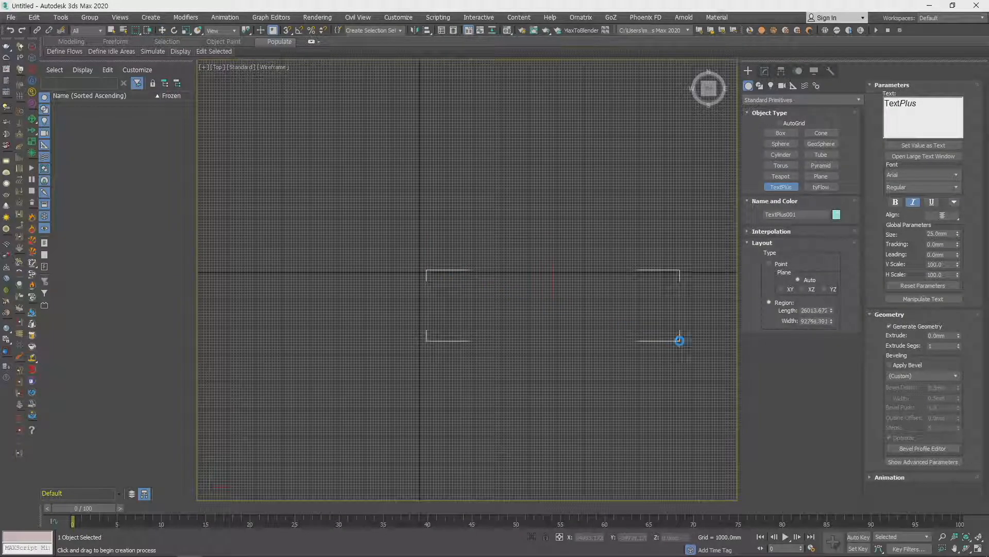
key(w)
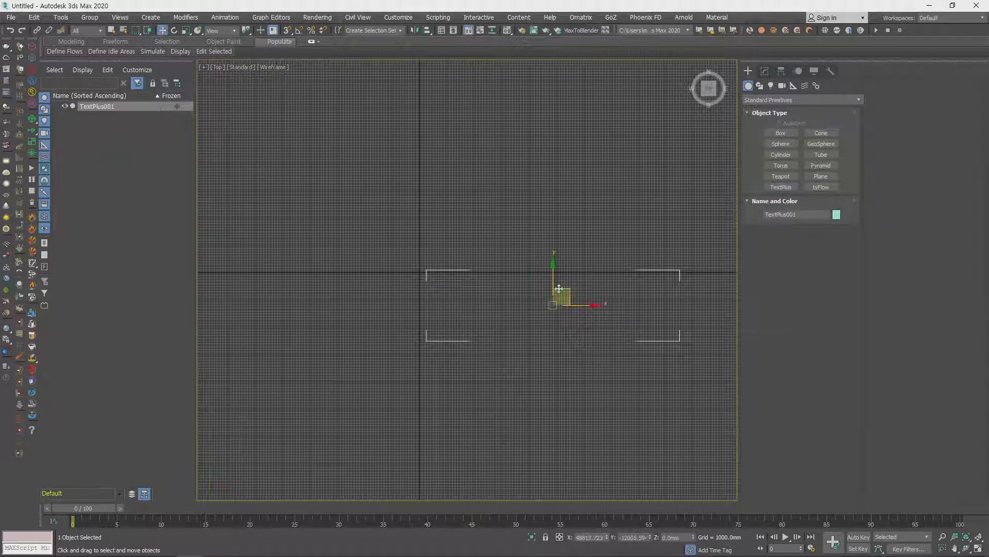
- Set the text's font to Base 02 and after that Constantia, and reset the text parameters
click(782, 187)
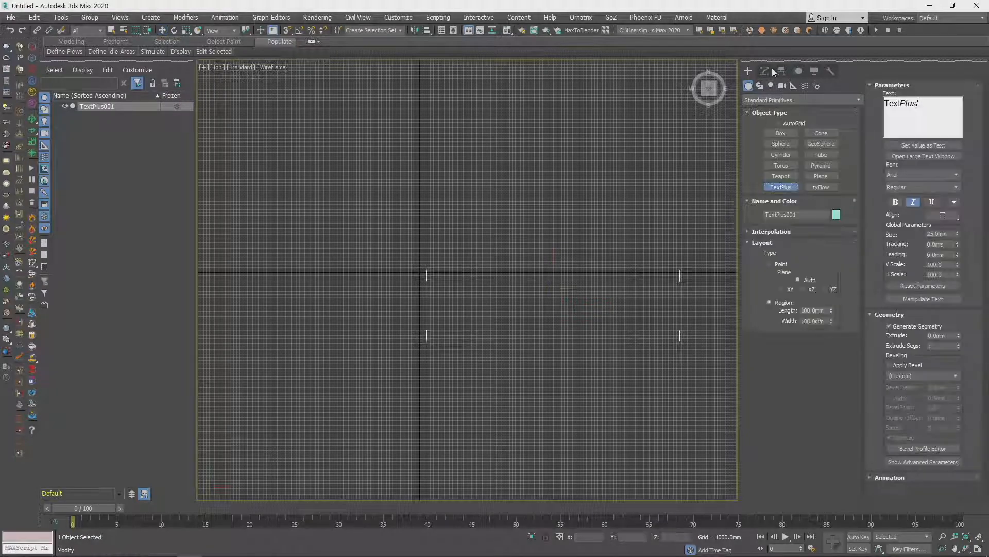
click(771, 71)
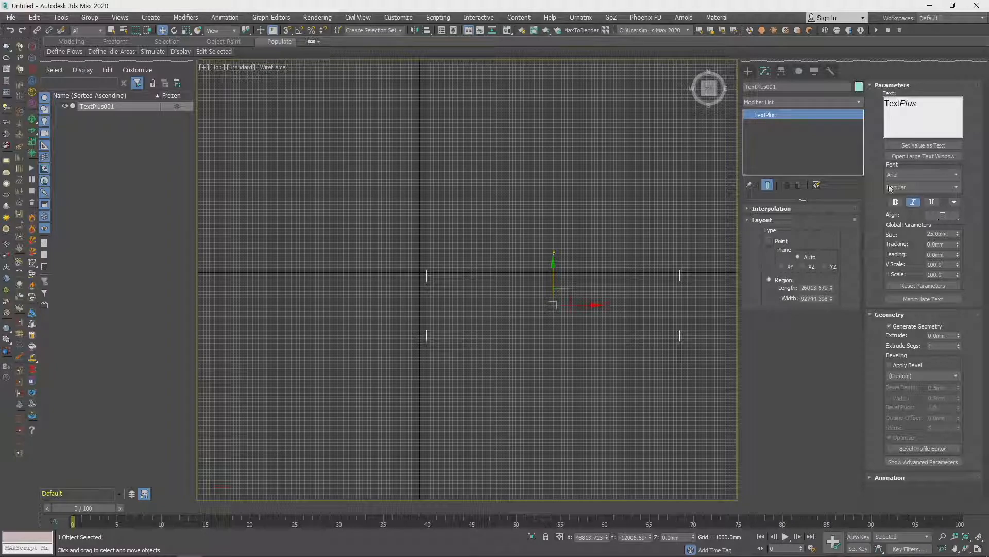
click(906, 174)
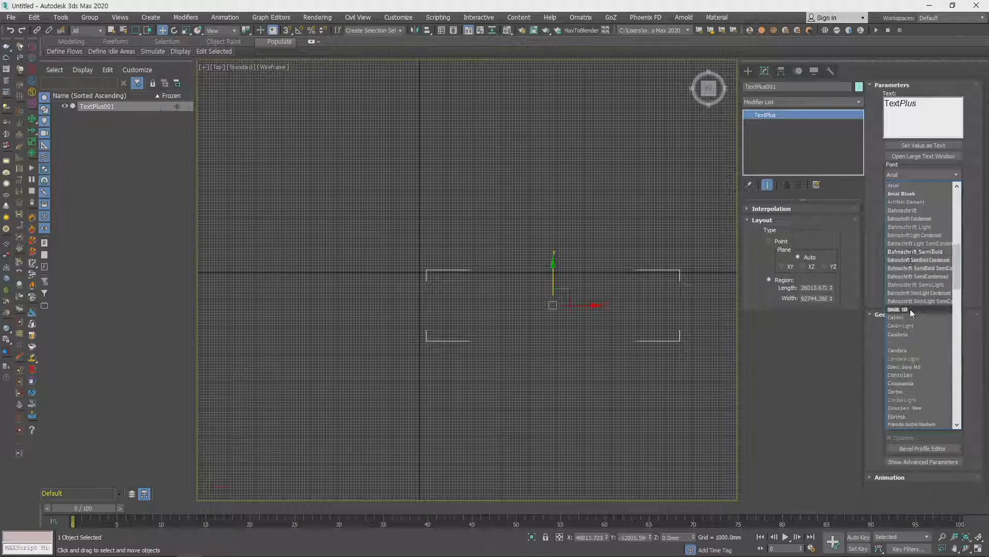
click(910, 310)
click(911, 174)
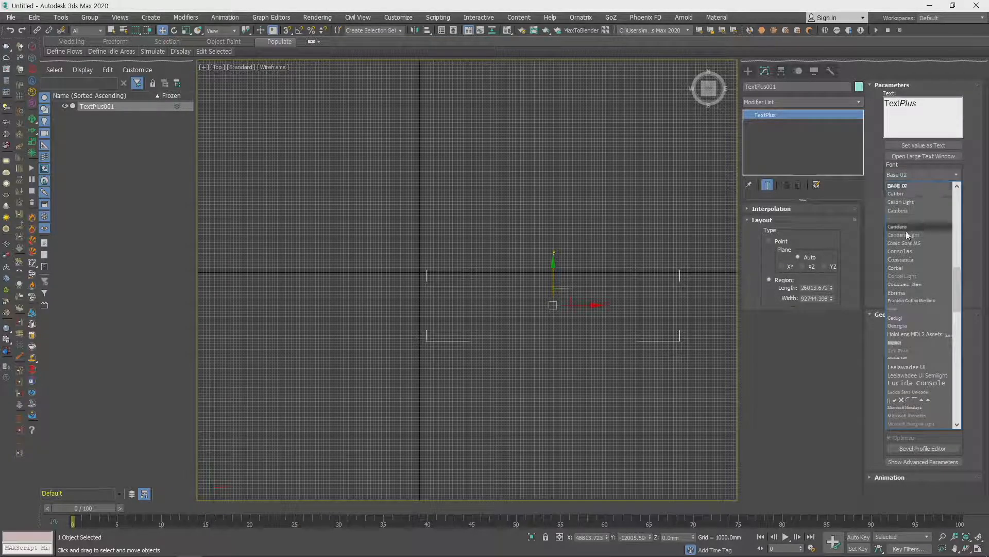
click(905, 266)
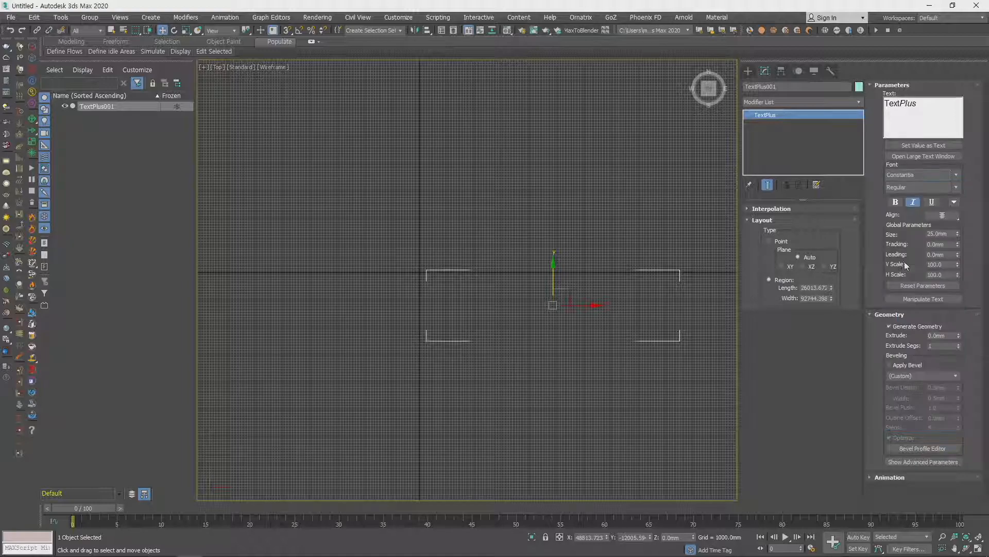
click(925, 286)
click(520, 314)
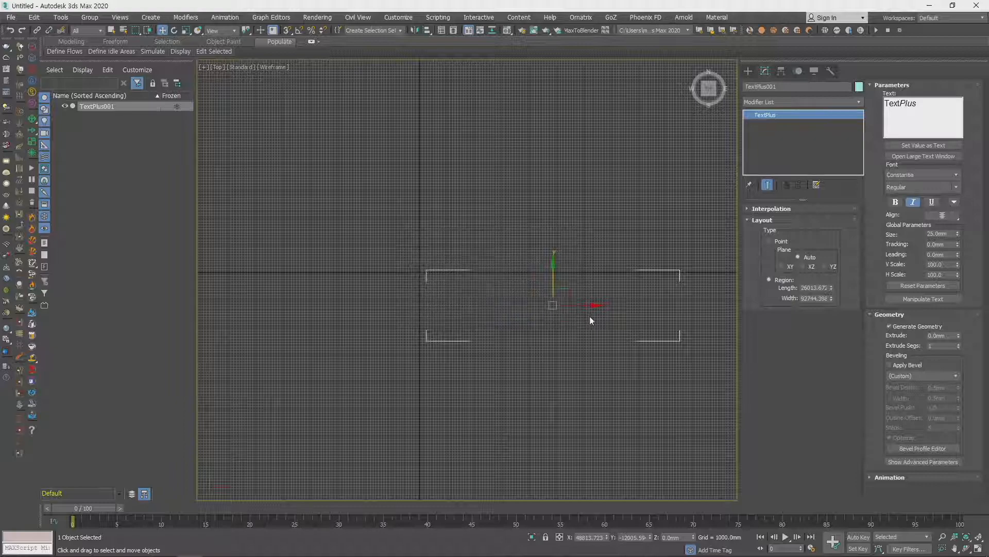
- Switch to the Perspective view and lower the text region along the vertical axis to a Z position of about -2166 mm
double_click(910, 108)
mouse_move(611, 273)
middle_down()
mouse_move(572, 288)
mouse_move(567, 305)
mouse_move(482, 279)
mouse_move(490, 251)
middle_up()
key(p)
mouse_move(489, 252)
middle_down()
mouse_move(510, 306)
mouse_move(505, 353)
middle_up()
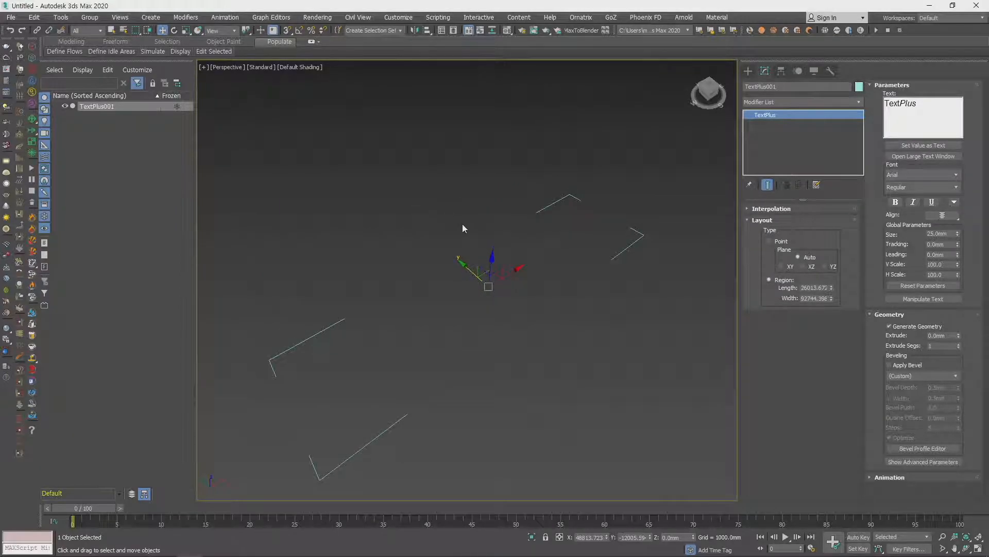
mouse_move(491, 271)
mouse_down()
mouse_move(492, 242)
mouse_move(490, 276)
mouse_up()
scroll(607, 264, down, 4)
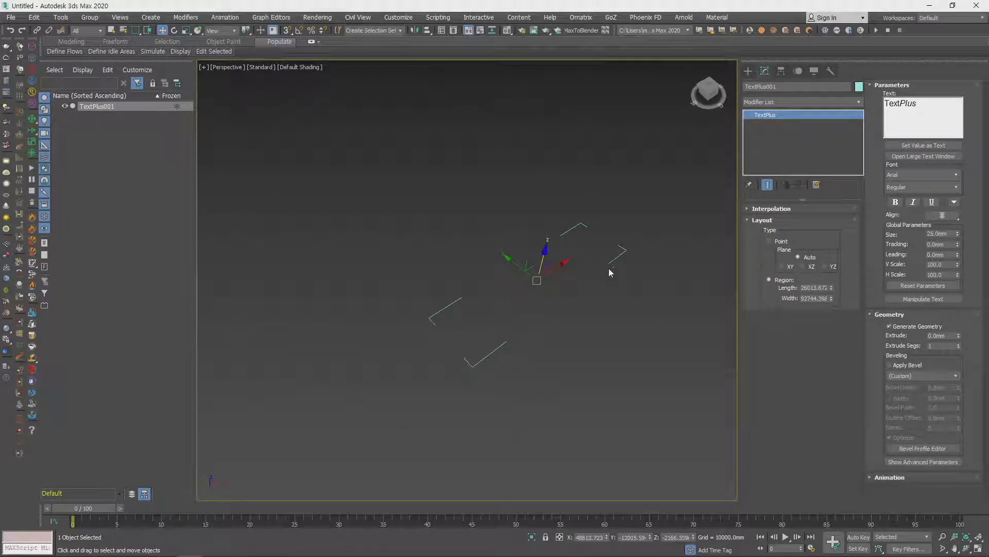
- Show the interpolation settings and replace the object's text with 3ds
click(764, 210)
double_click(900, 103)
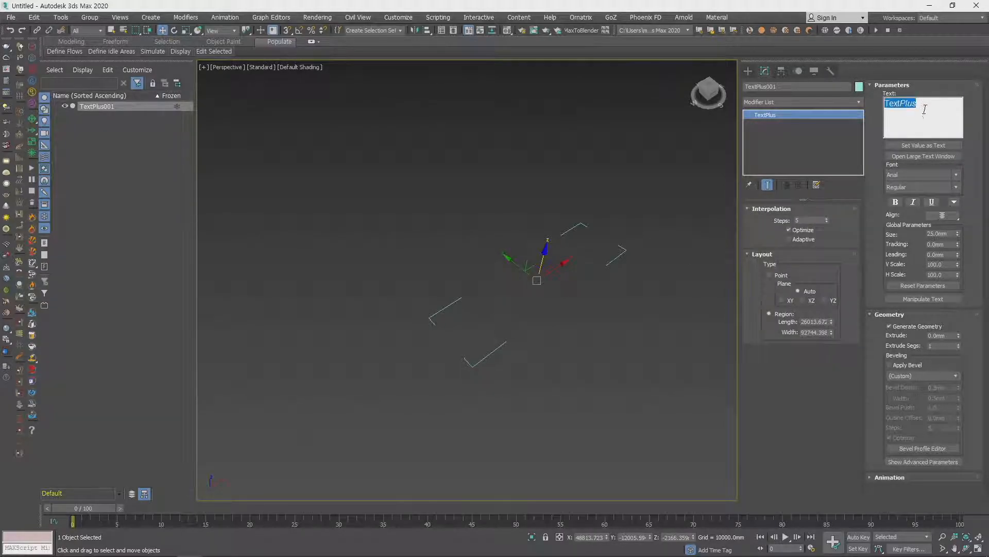
text(3ds)
- Raise the text region along the vertical axis and delete it from the scene
click(748, 72)
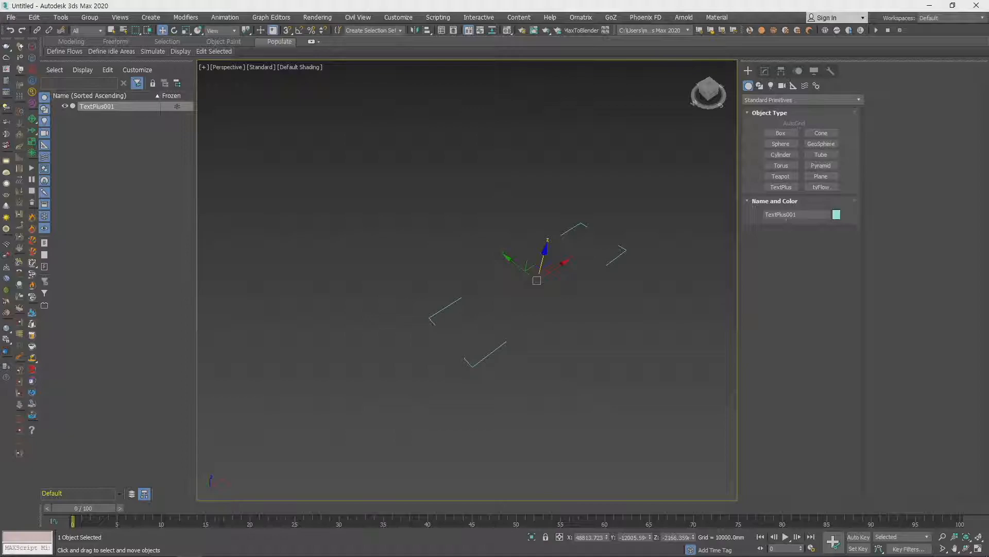
drag(538, 282, 557, 211)
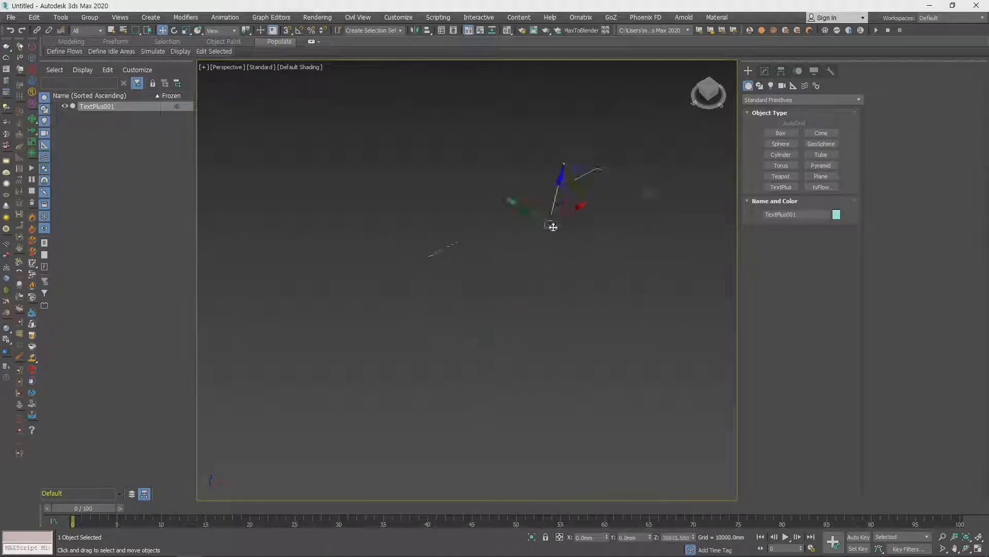
key(Delete)
- Place a TextPlus object in the Perspective view and set its text to abcd
click(780, 186)
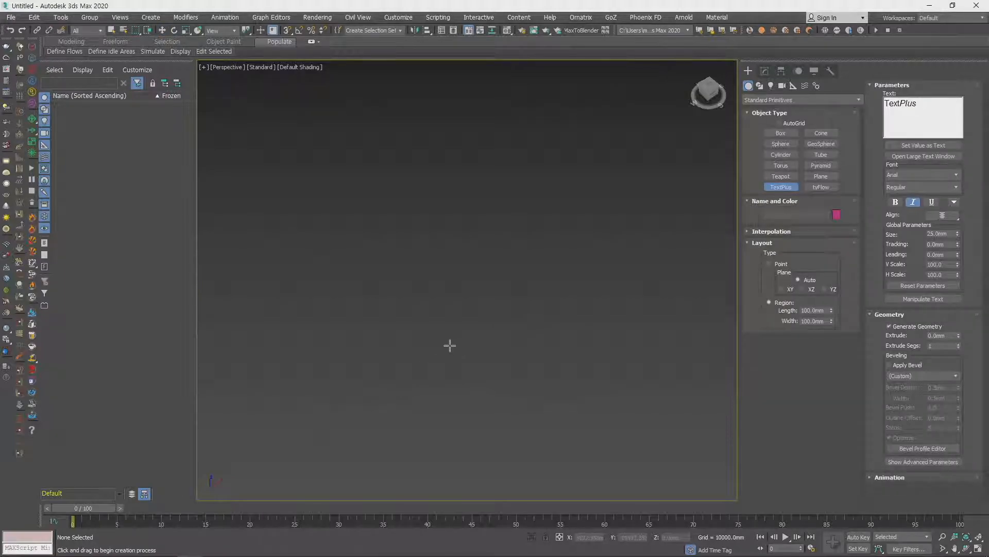
click(450, 346)
double_click(903, 109)
text(abcd)
right_click(461, 354)
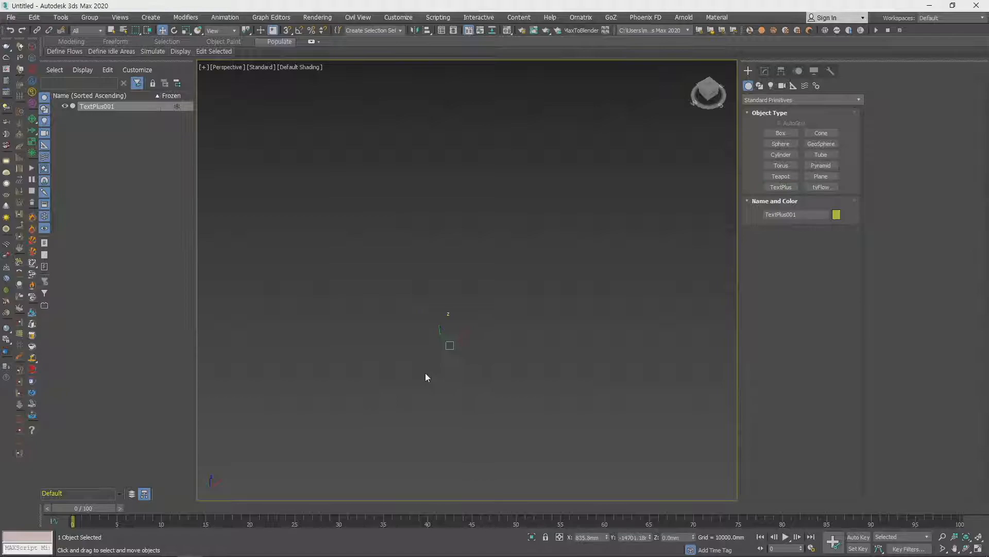
- Delete the text object and create a TextPlus region about 81174 mm long and 150298 mm wide in the Perspective view
click(425, 373)
drag(357, 308, 555, 349)
click(538, 355)
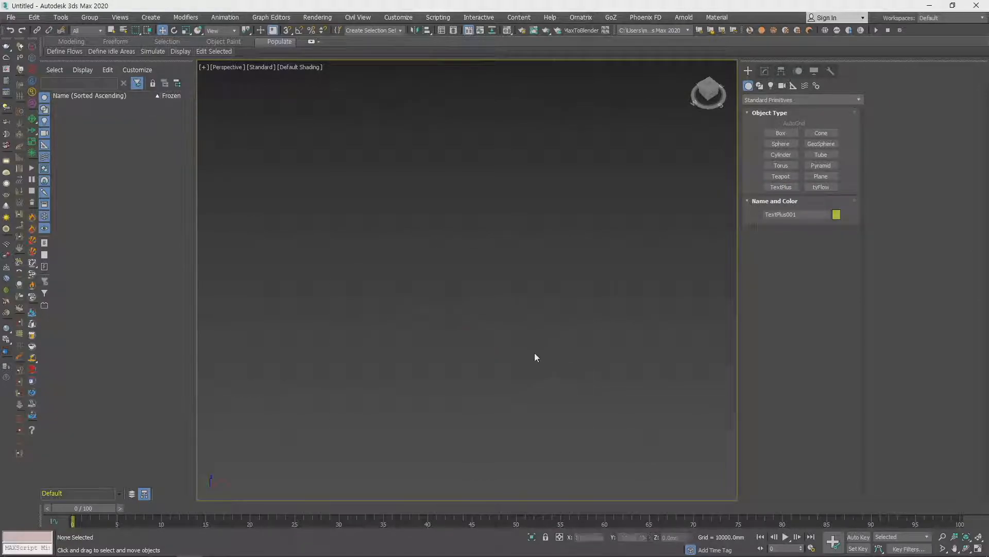
click(781, 187)
drag(388, 360, 749, 270)
key(w)
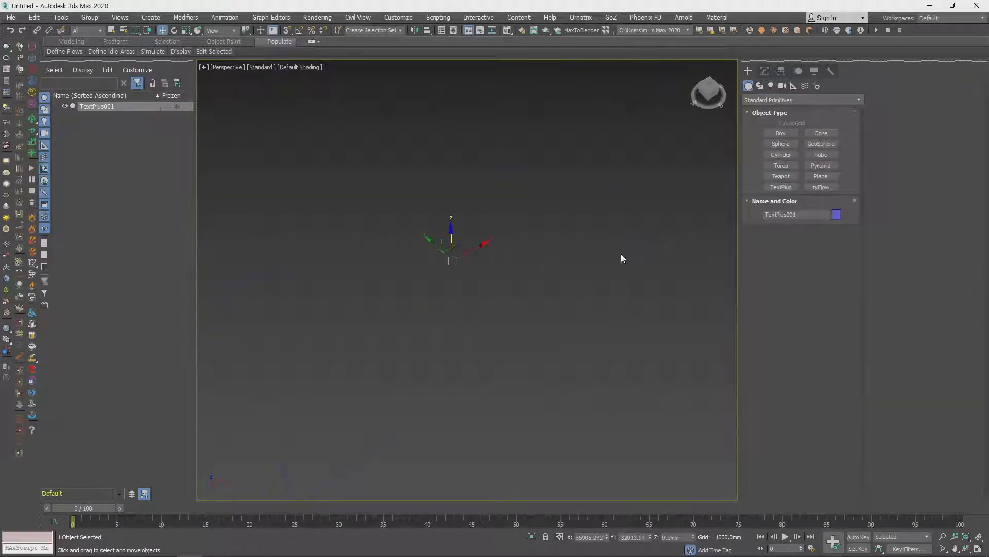
- Extrude the text 2.54 mm, change its alignment, and set its font to Arial Black
click(765, 71)
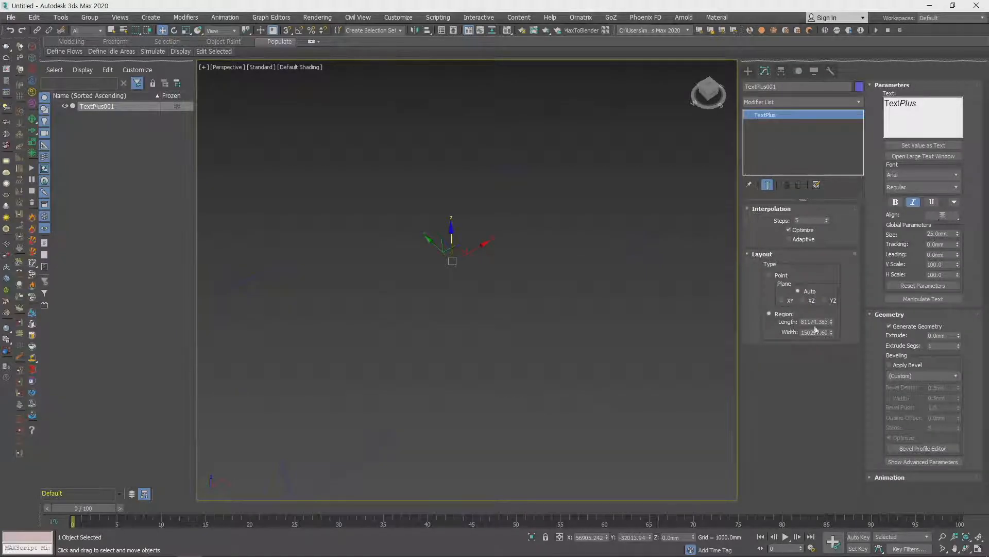
drag(957, 338, 971, 203)
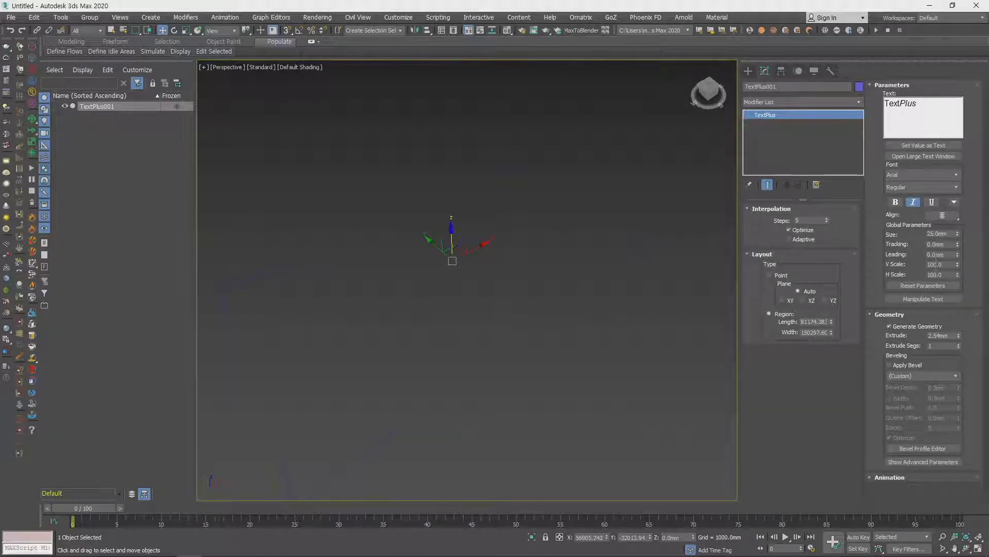
click(937, 214)
click(941, 207)
click(912, 175)
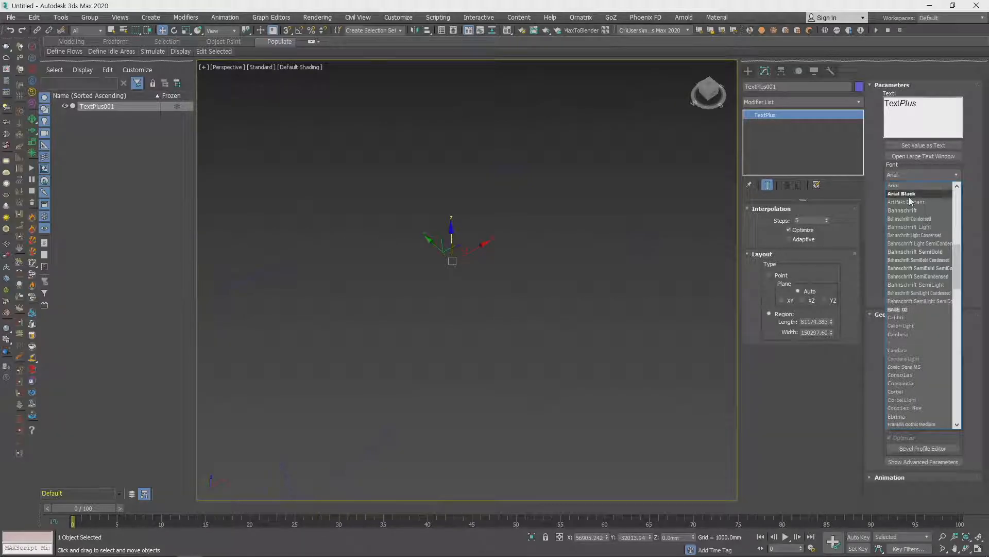
click(909, 197)
- Replace the defined value with a newly added one in the Edit Value As Text dialog and close it
click(916, 144)
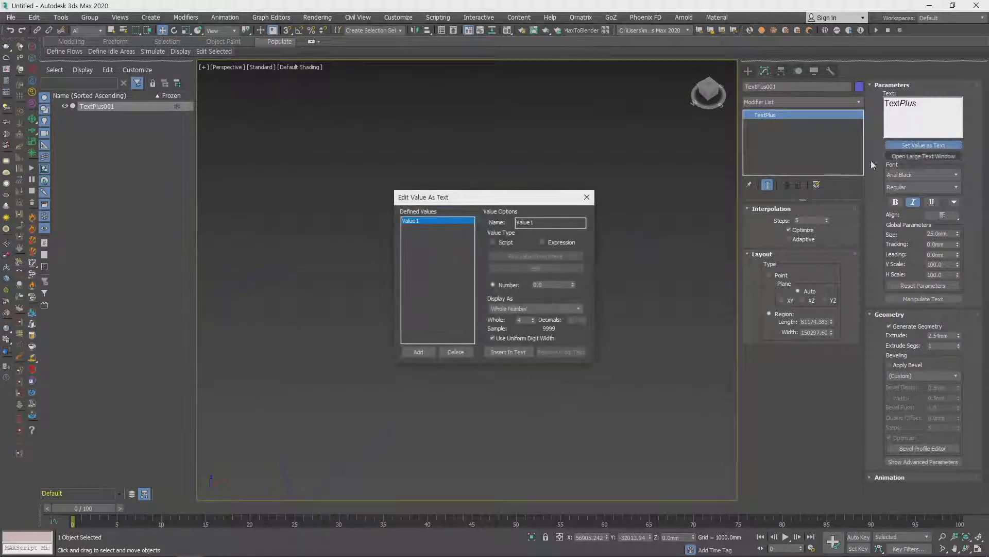
click(465, 353)
click(418, 352)
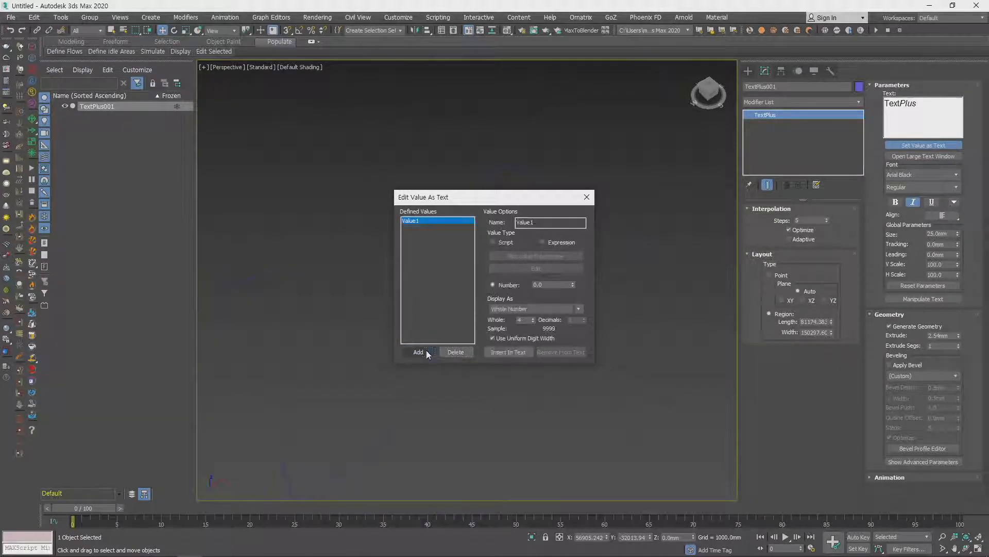
click(587, 197)
- Select the object's text and reset the text parameters for all characters
double_click(911, 105)
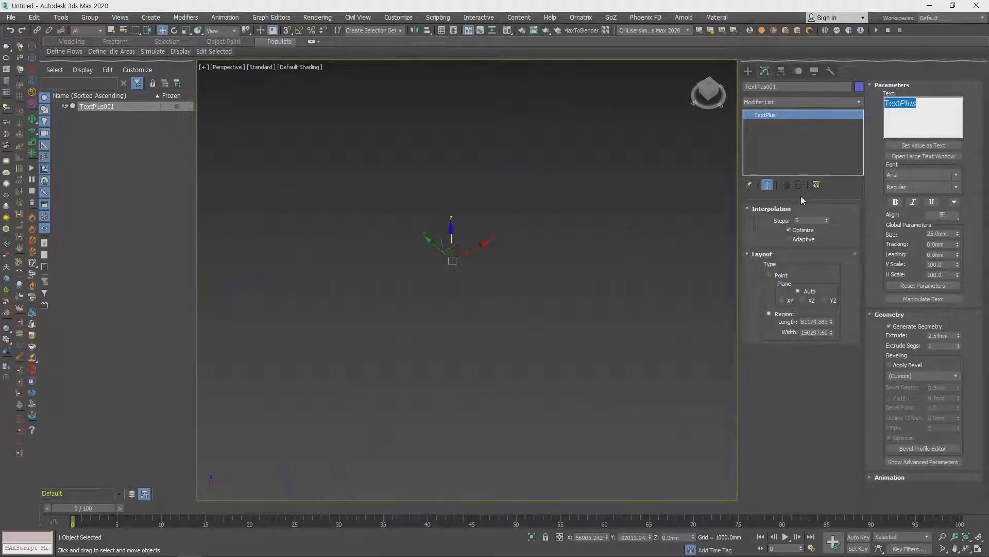
middle_drag(465, 270, 501, 338)
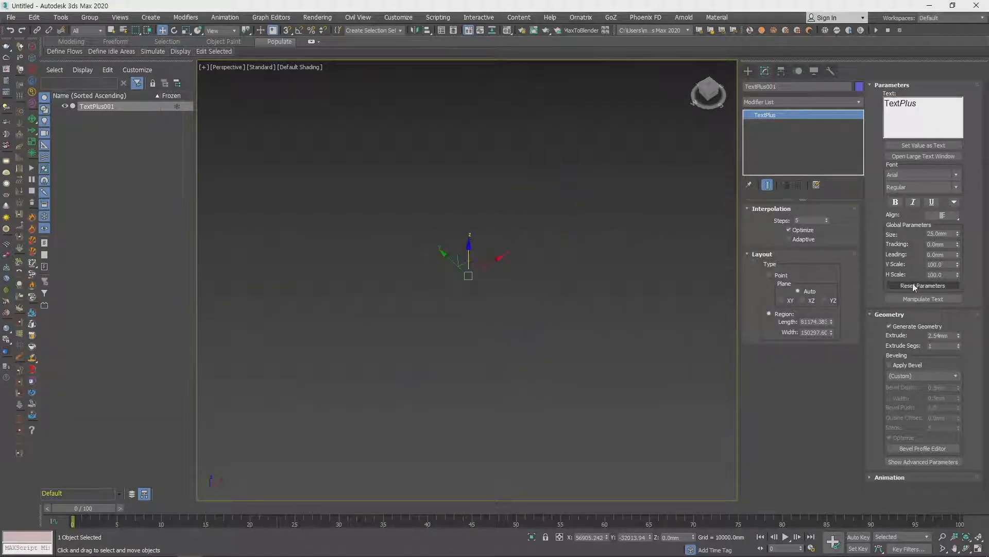
click(933, 286)
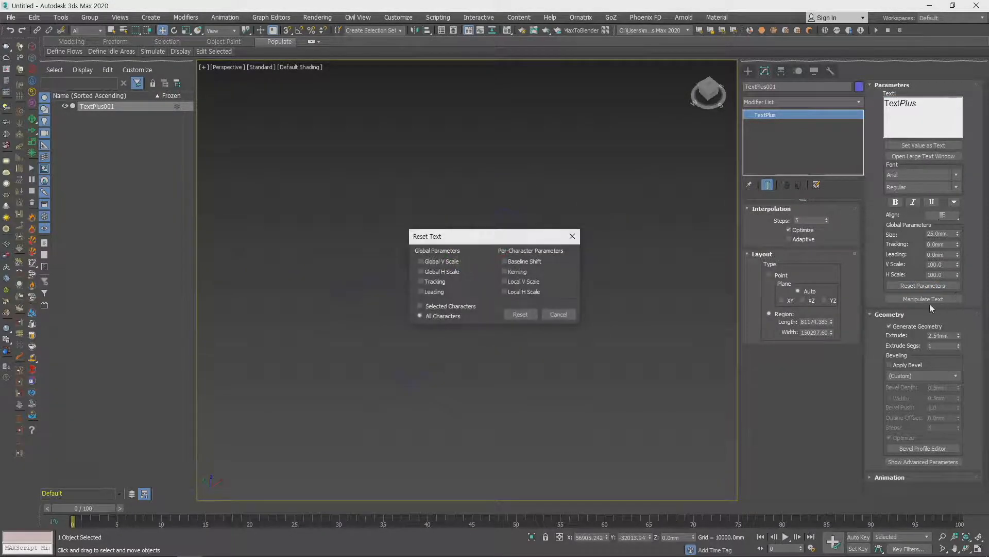
click(521, 314)
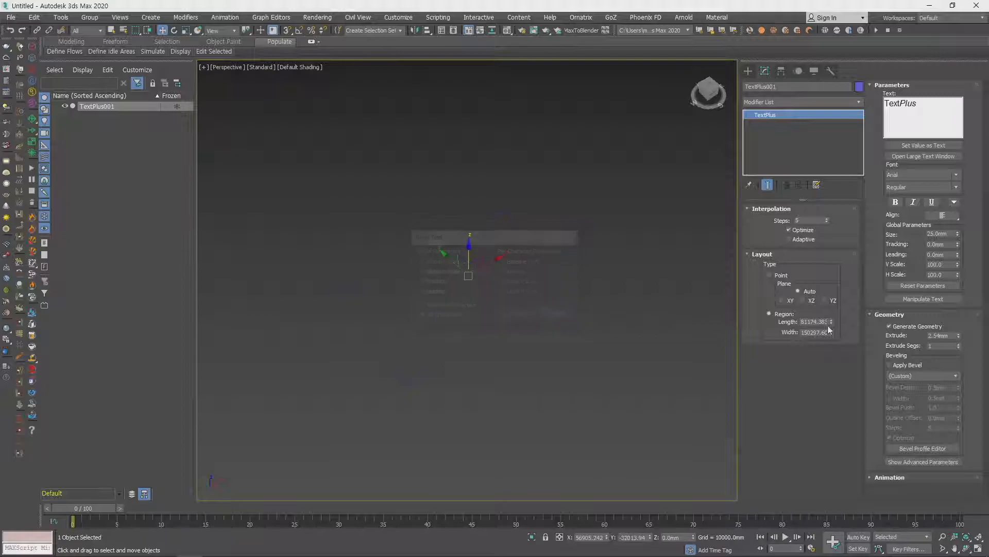
- Apply a bevel to the TextPlus geometry using the Concave preset
click(898, 366)
click(917, 375)
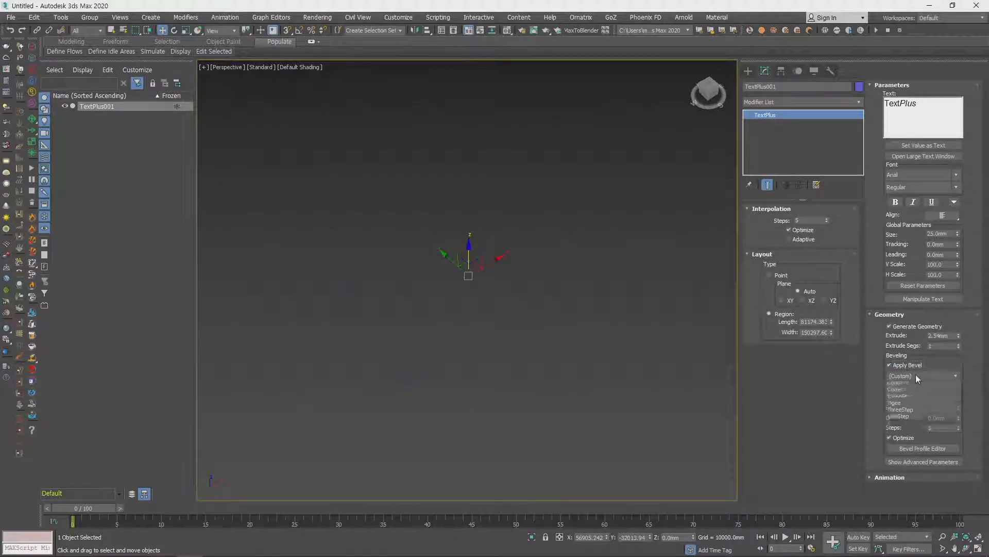
click(914, 386)
middle_drag(518, 264, 467, 289)
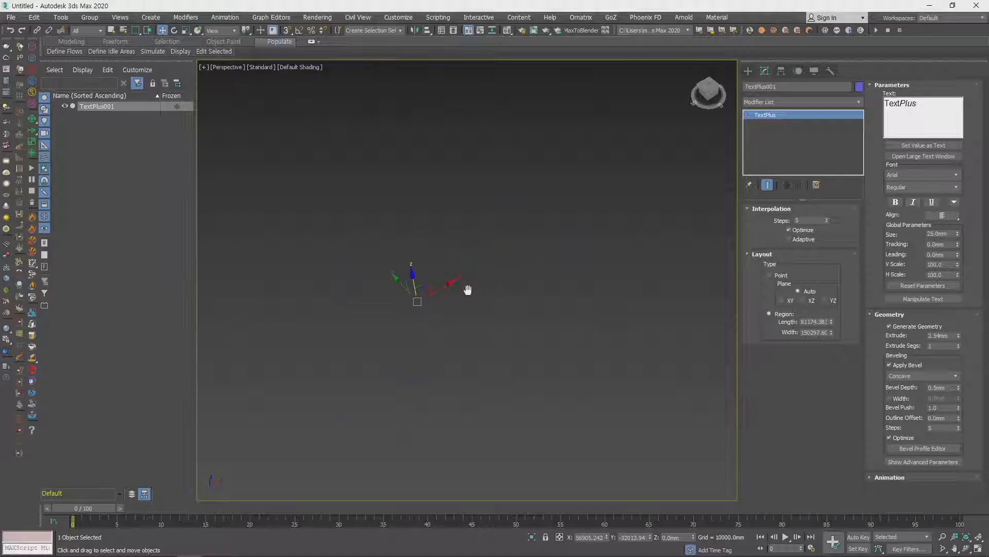
- Replace the object's existing text with "asfsdf"
drag(683, 391, 683, 390)
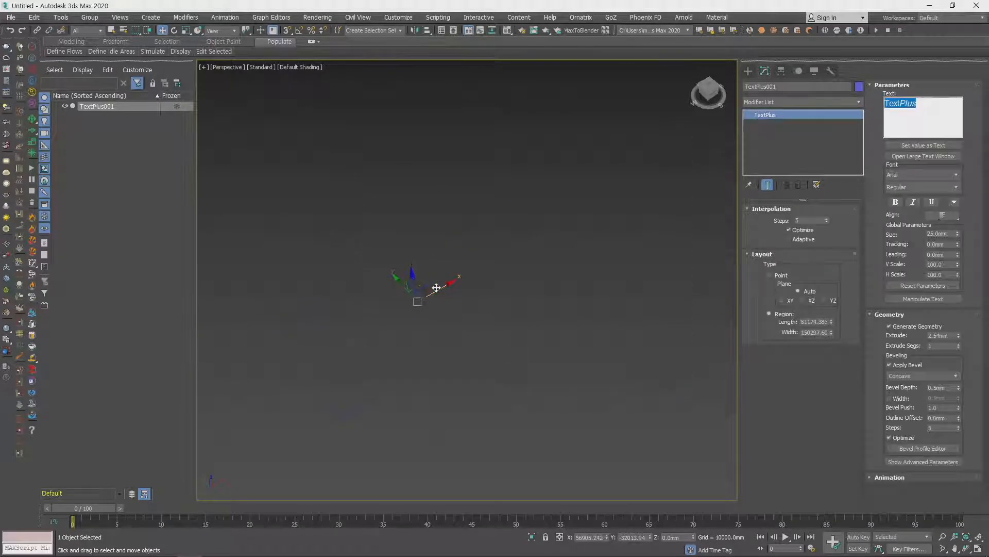
key(Delete)
drag(452, 283, 492, 281)
click(886, 116)
text(asfsdf)
- Set the text layout type to Point and show the scene in wireframe in the Front view
middle_drag(486, 273, 488, 299)
key(F3)
scroll(513, 286, up, 3)
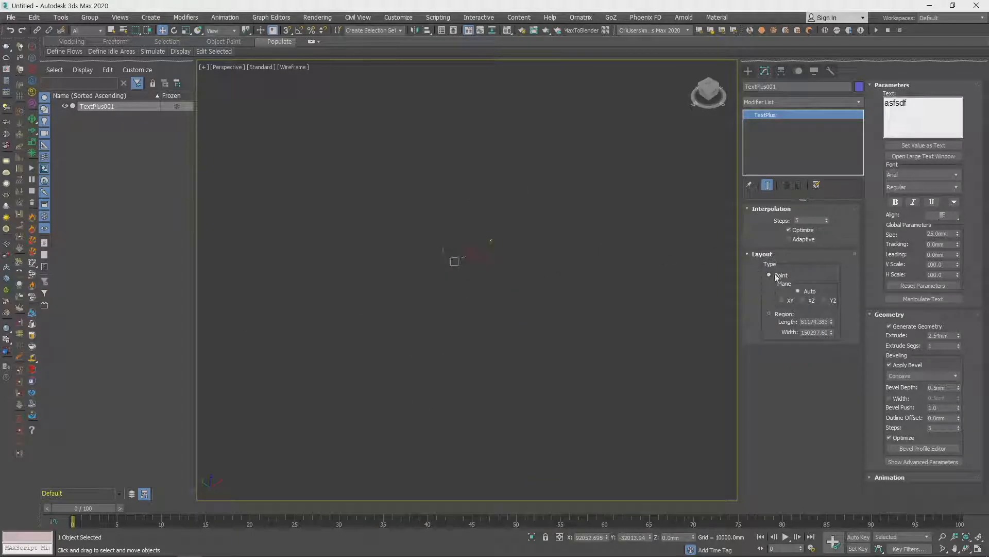
key(f)
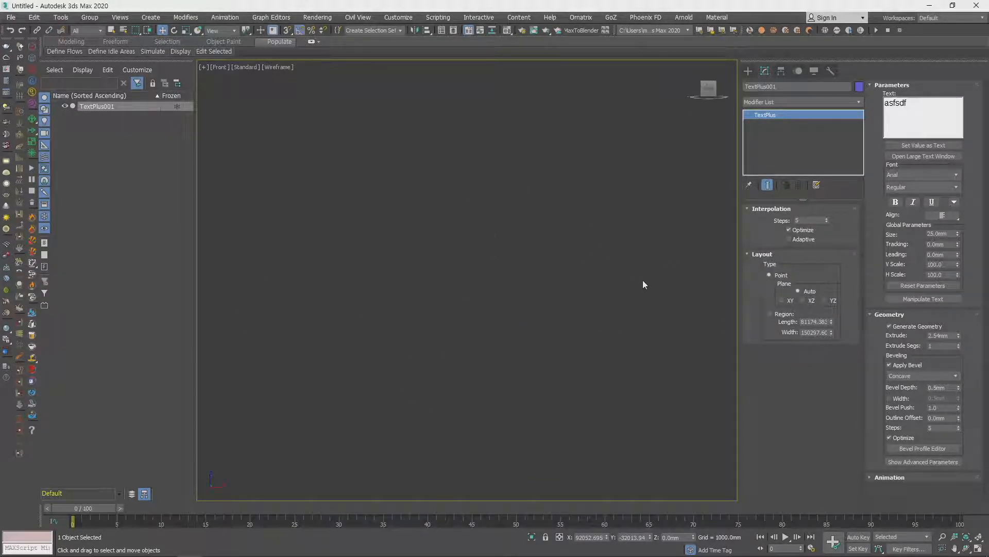
- Delete the TextPlus object from the scene
double_click(905, 104)
scroll(517, 264, down, 15)
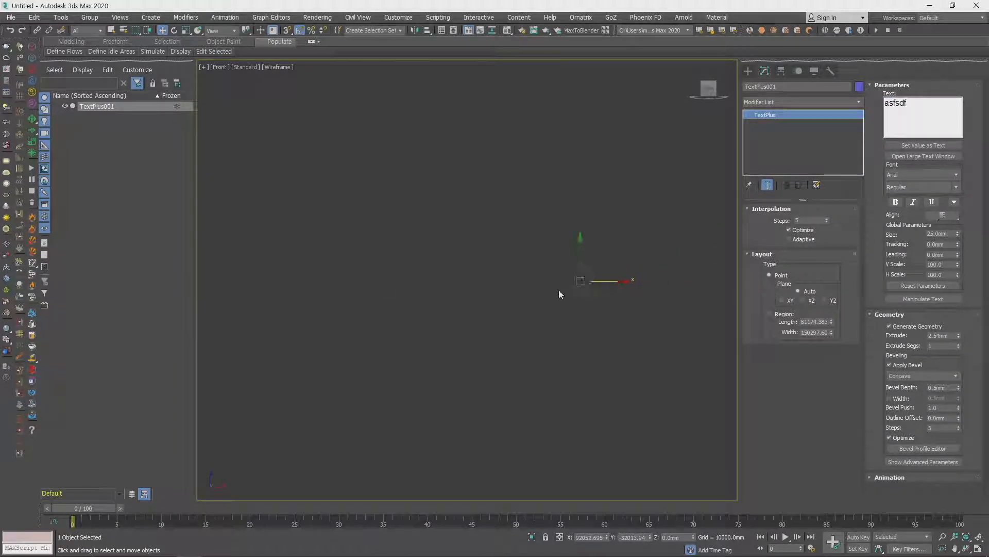
alt+middle_drag(579, 298, 586, 289)
key(Delete)
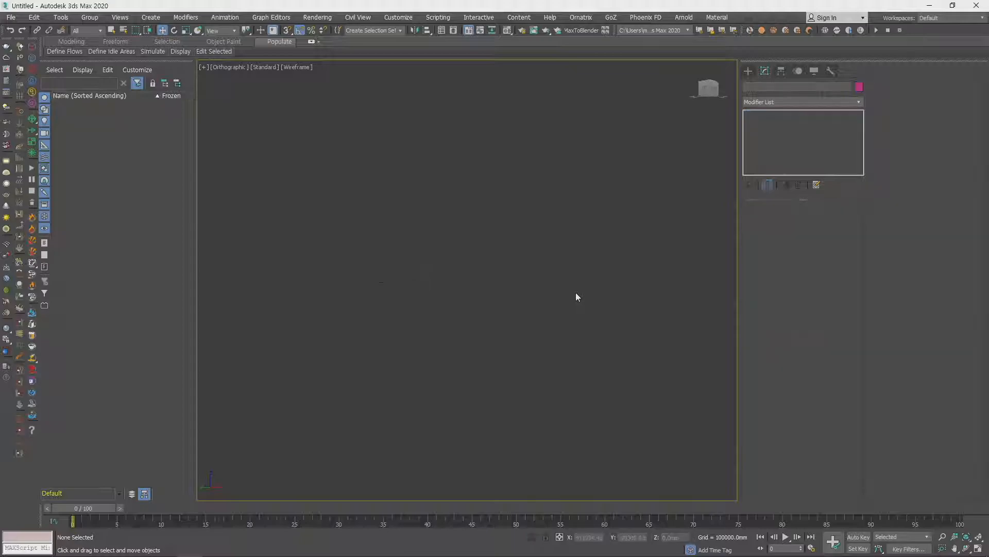
- Place a "MAX Text" Text spline near the origin in the Top view
click(747, 72)
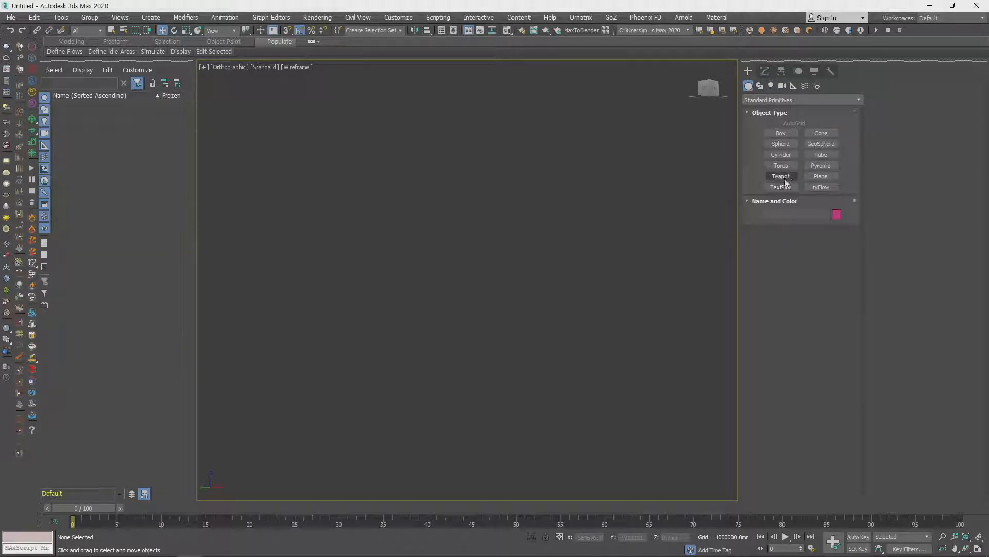
click(760, 86)
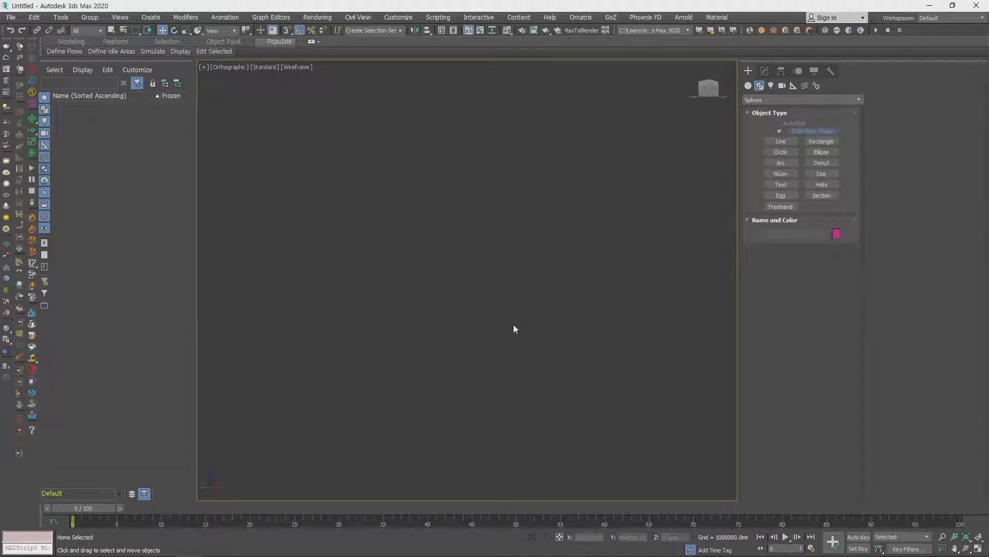
key(t)
click(780, 185)
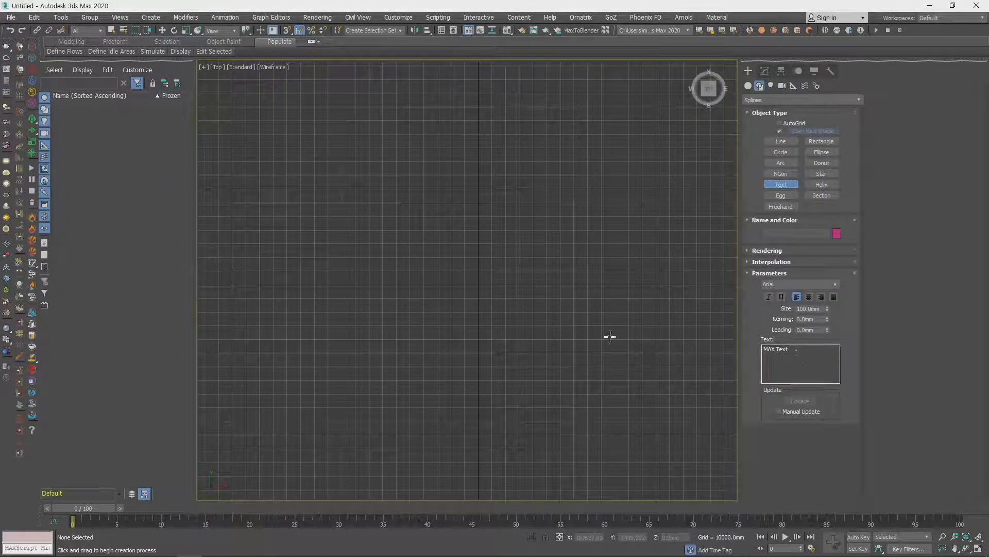
drag(464, 294, 479, 303)
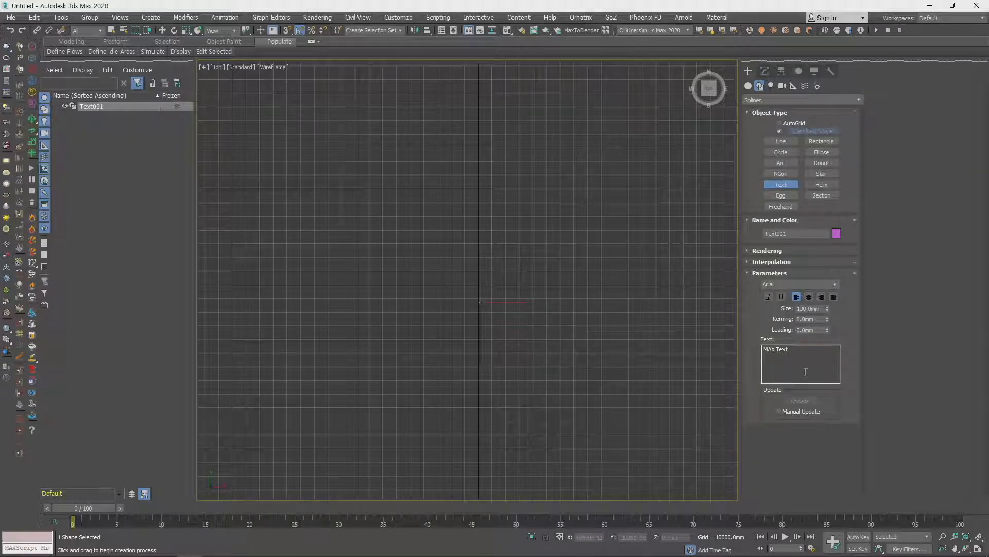
scroll(513, 329, up, 10)
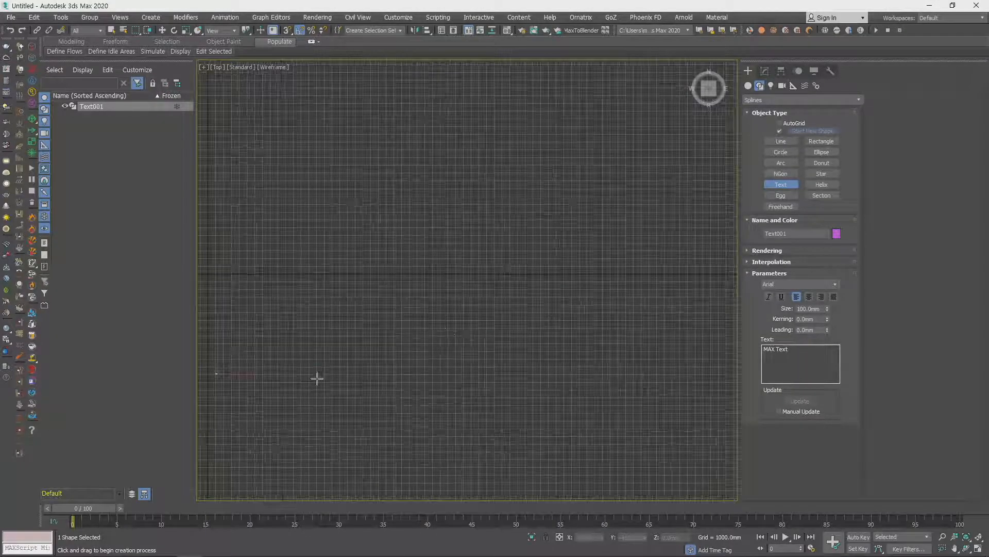
scroll(525, 308, up, 5)
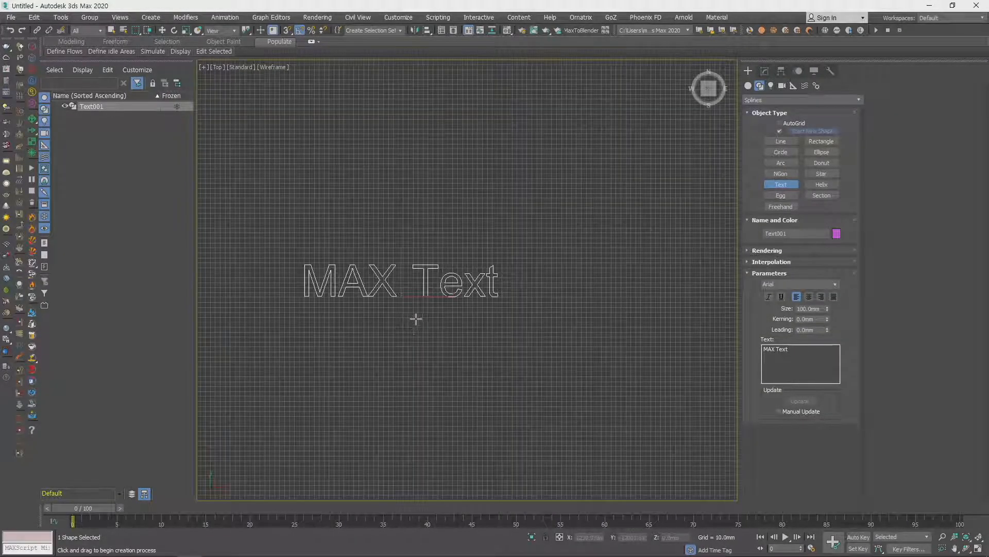
- Leave text creation and delete the Text spline
key(w)
drag(493, 291, 370, 259)
scroll(371, 260, down, 5)
middle_drag(427, 279, 529, 309)
key(Delete)
scroll(554, 311, down, 4)
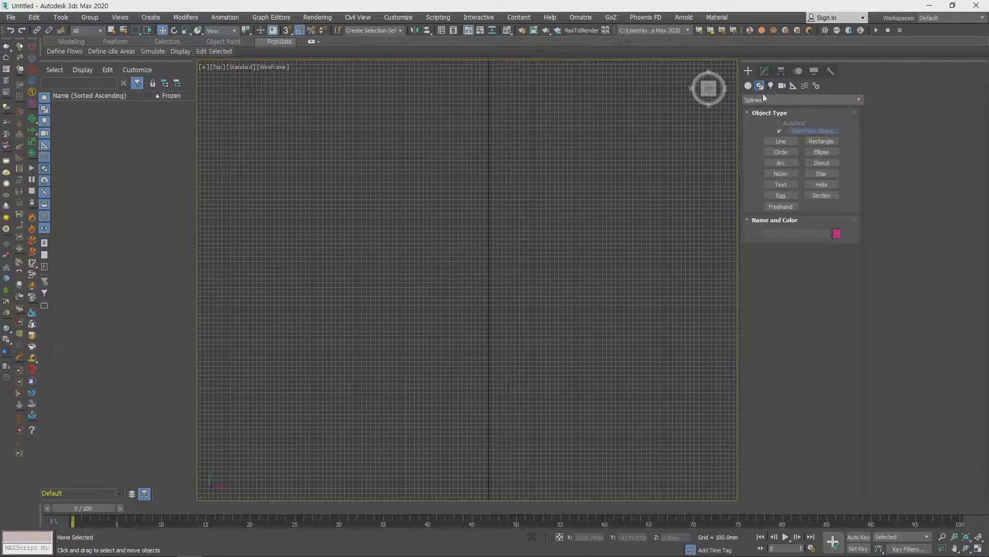
click(781, 142)
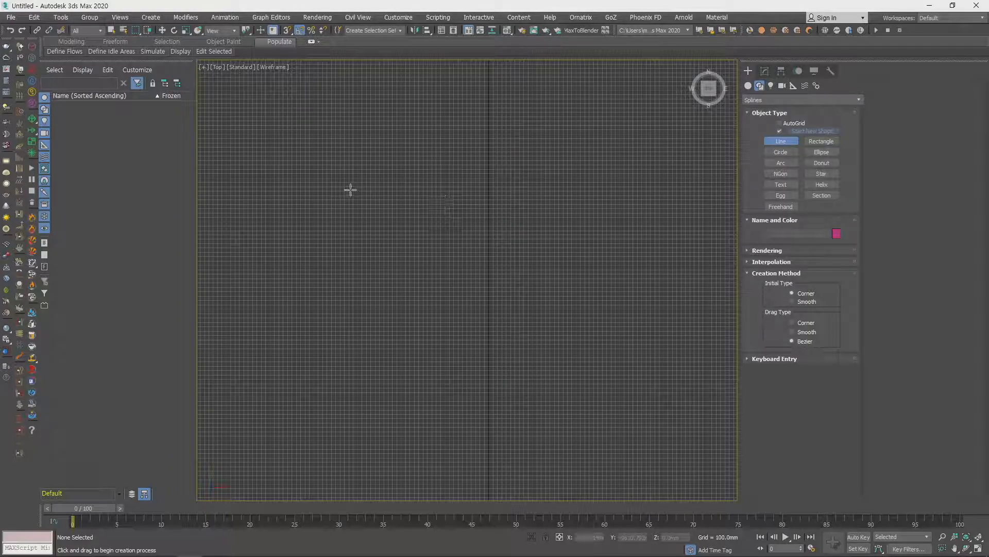
key(w)
click(790, 100)
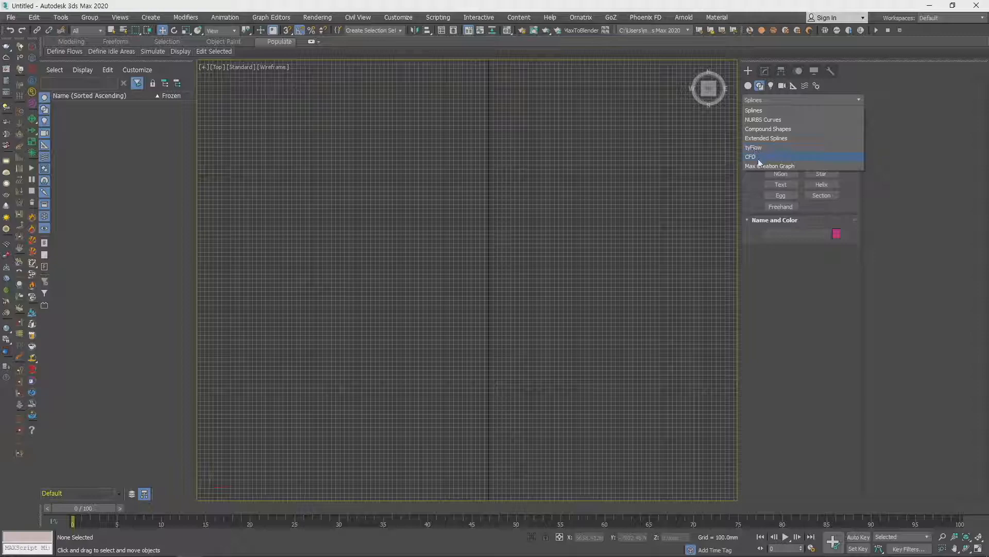
click(764, 111)
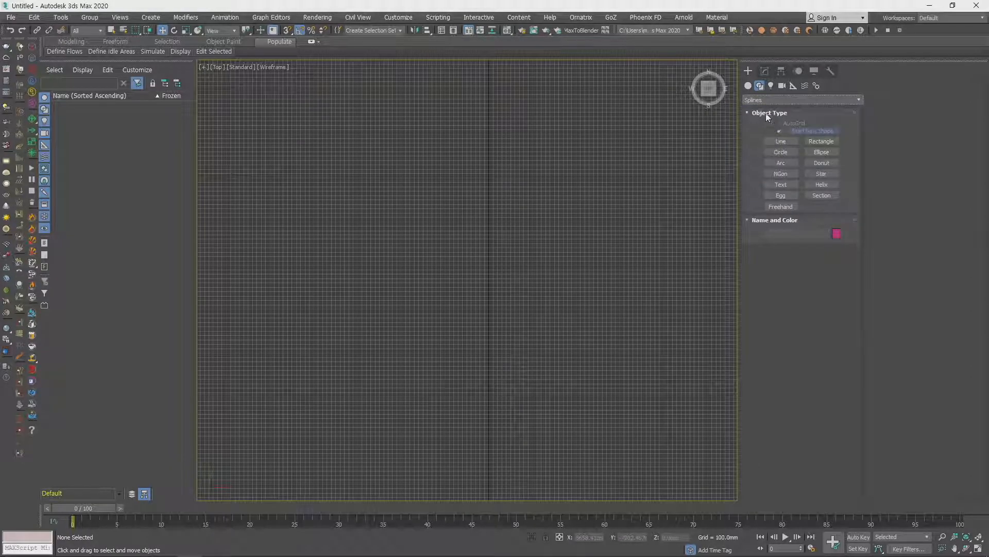
- Draw a closed NURBS Point Curve through four points around the centre of the Top view
click(768, 100)
click(769, 121)
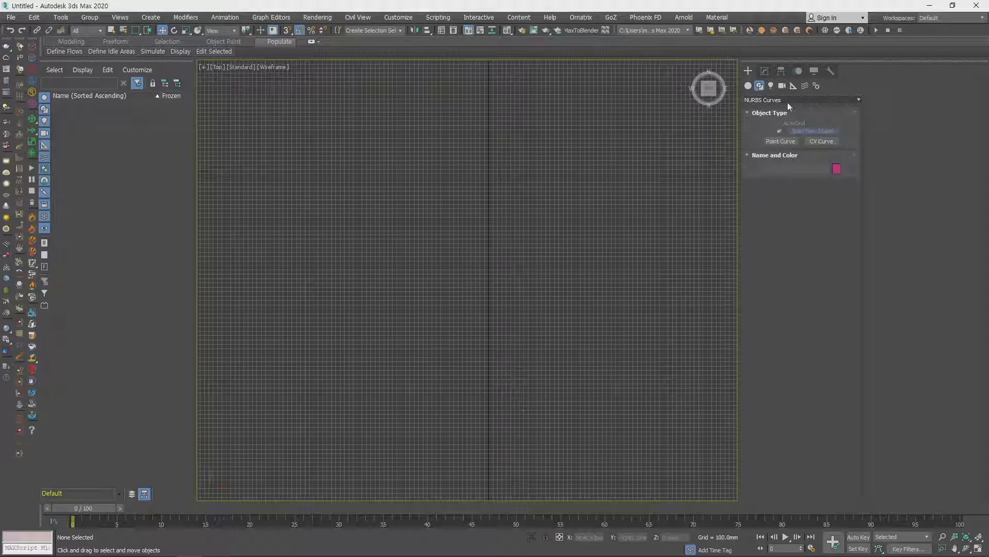
click(785, 143)
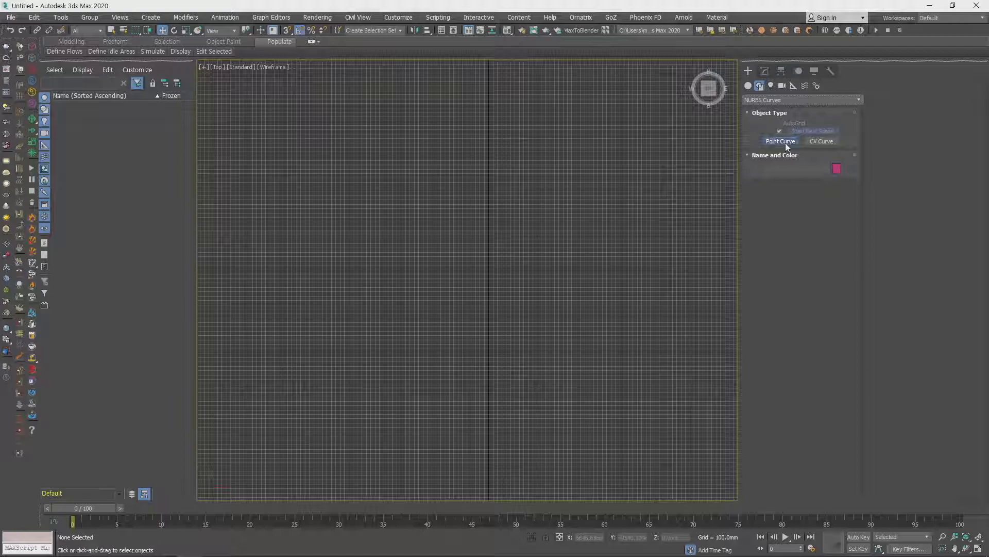
click(365, 214)
click(562, 141)
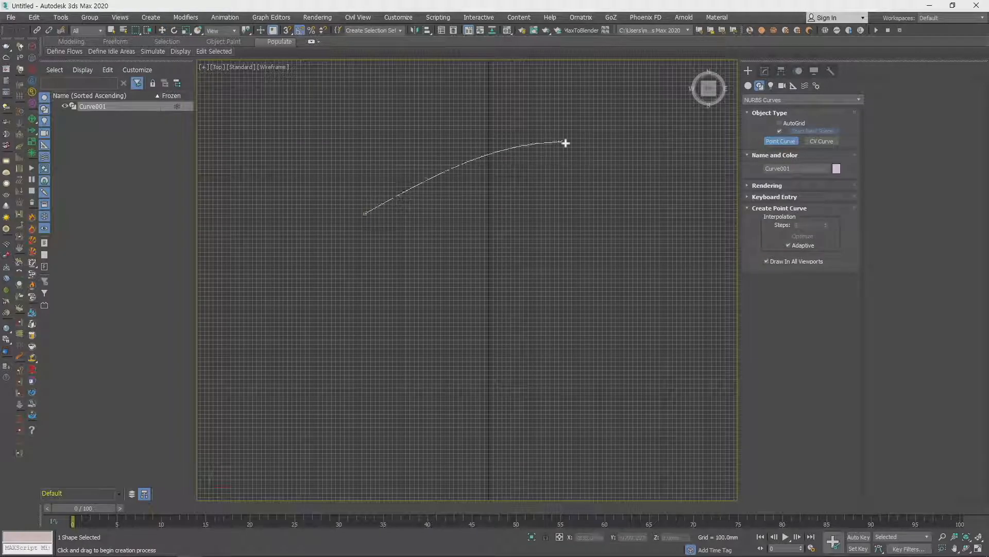
click(662, 370)
click(467, 450)
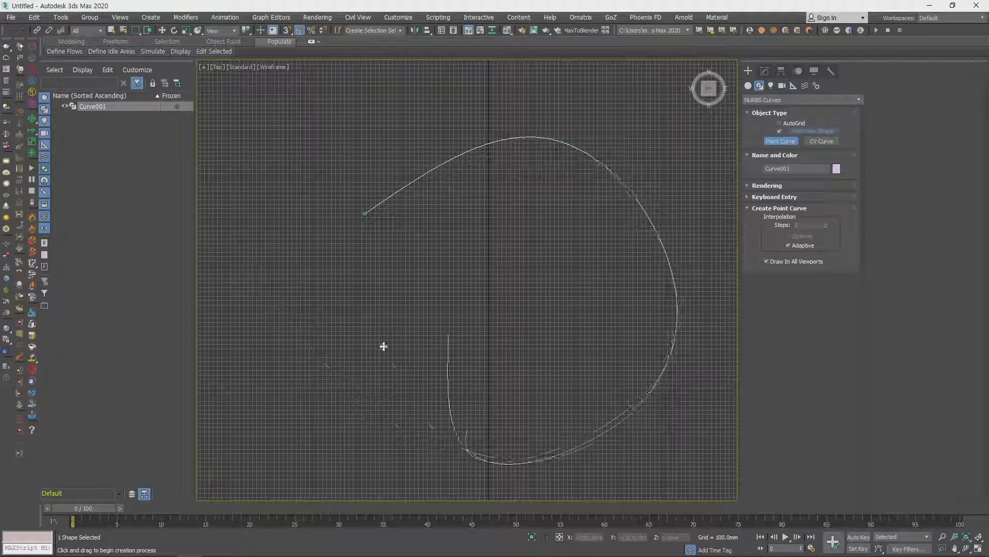
click(364, 214)
click(474, 292)
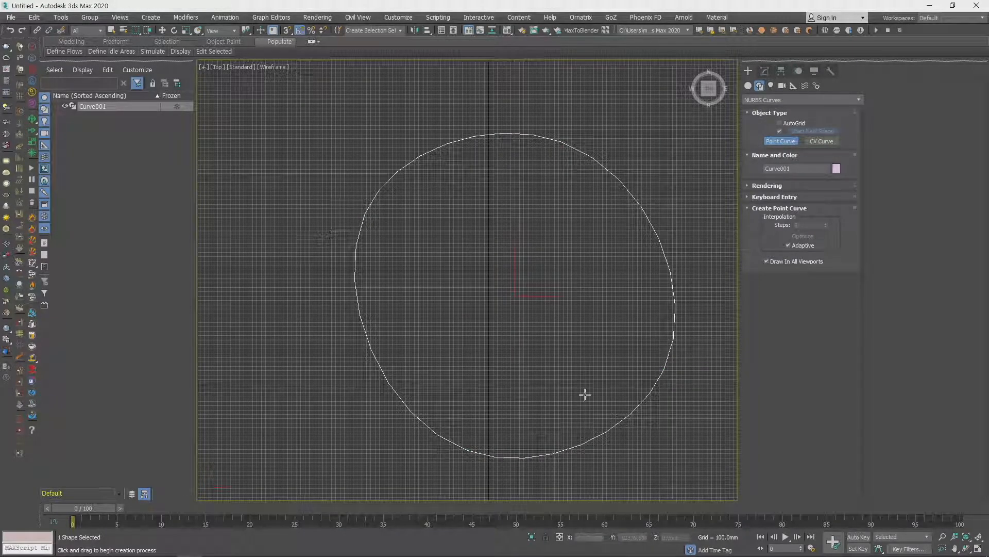
- Draw a closed NURBS CV Curve with four control vertices beside the first curve
click(826, 142)
scroll(623, 300, down, 7)
middle_drag(570, 294, 365, 262)
click(447, 199)
click(597, 205)
click(596, 331)
click(504, 431)
click(448, 199)
click(473, 294)
- Reposition the closed NURBS curves in the Top view and delete both of them
key(w)
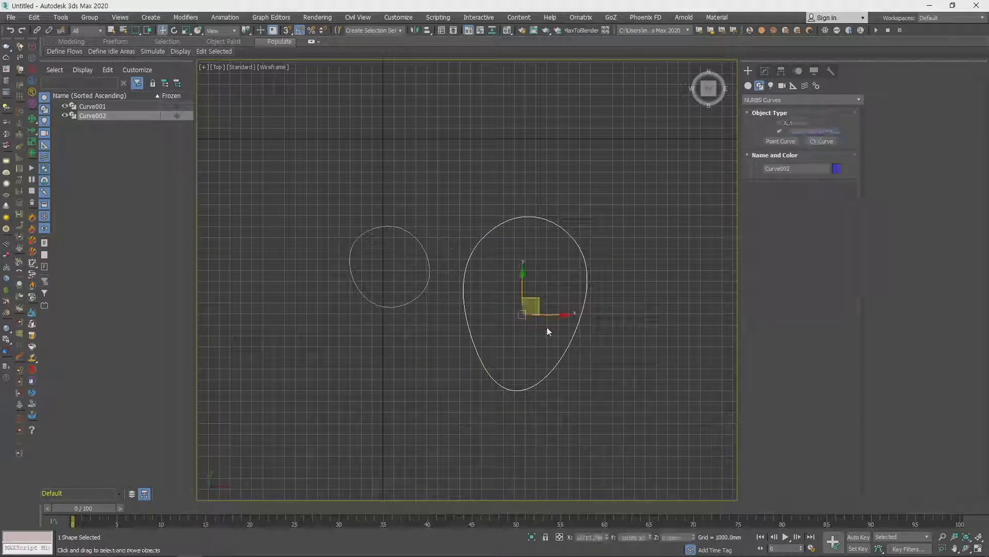
drag(541, 299, 523, 258)
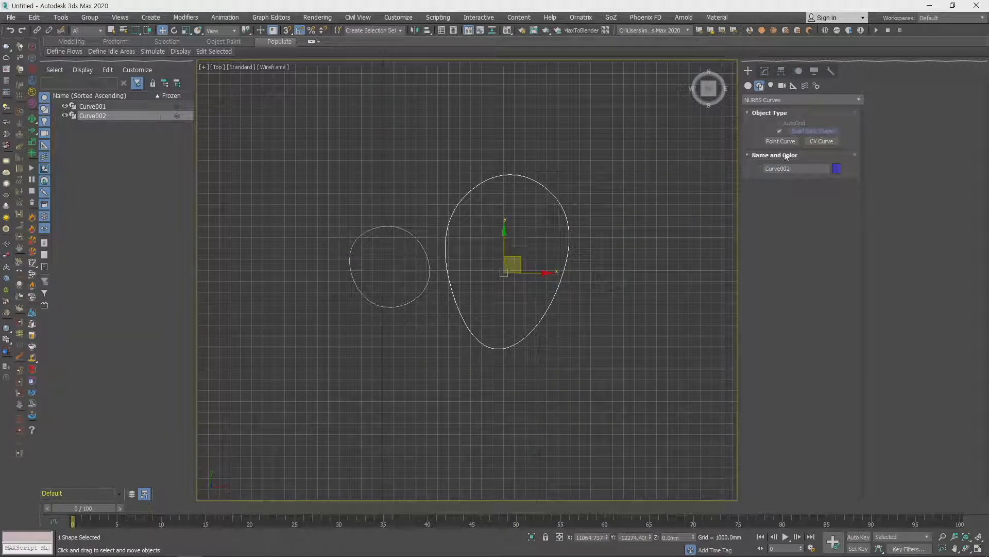
drag(286, 143, 543, 356)
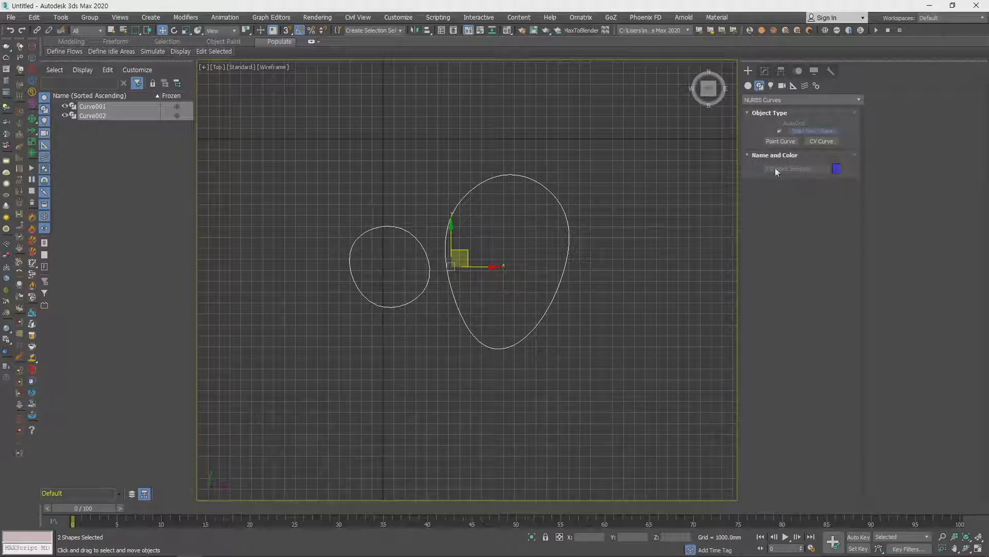
drag(472, 257, 505, 272)
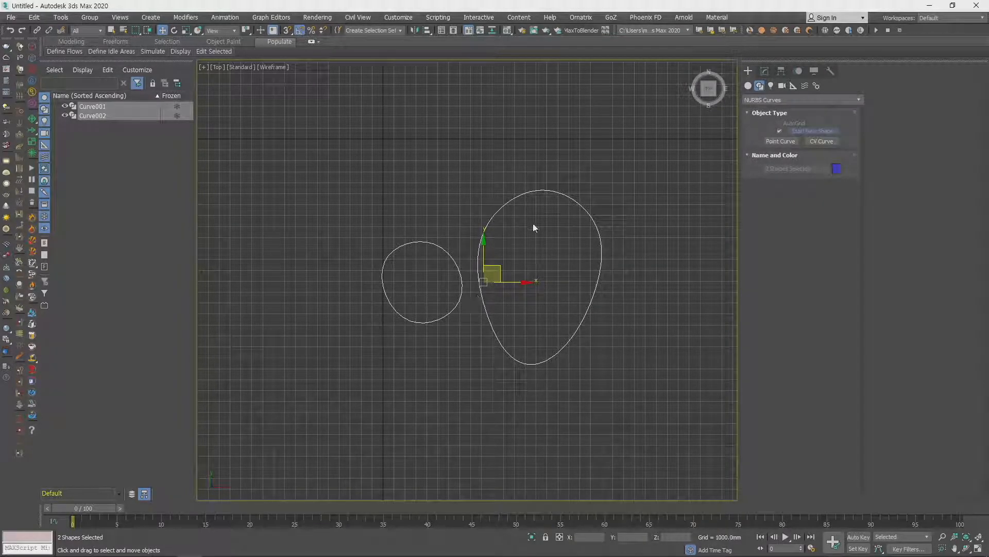
key(Delete)
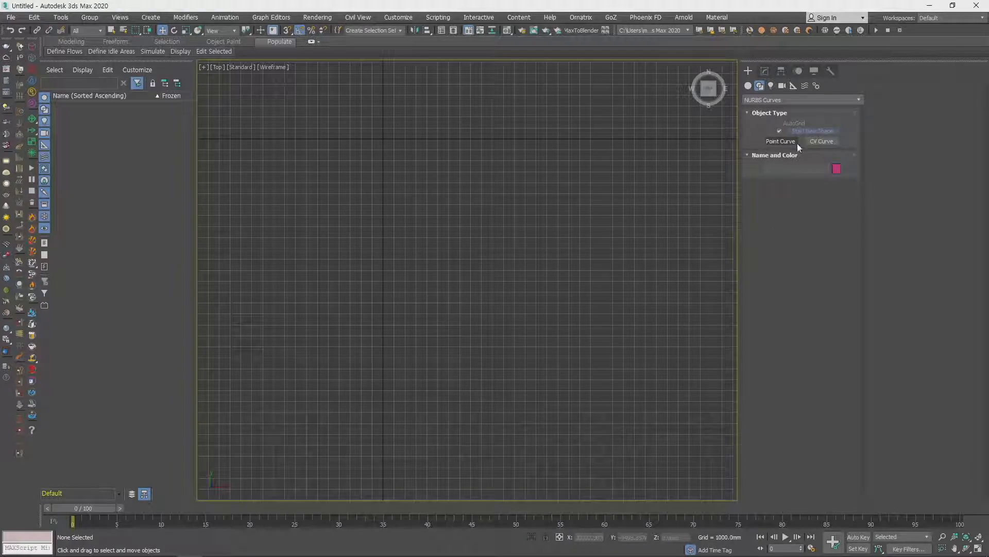
- Draw a horizontal two-point NURBS Point Curve and a second, vertical one running down from its right end
click(781, 141)
click(435, 228)
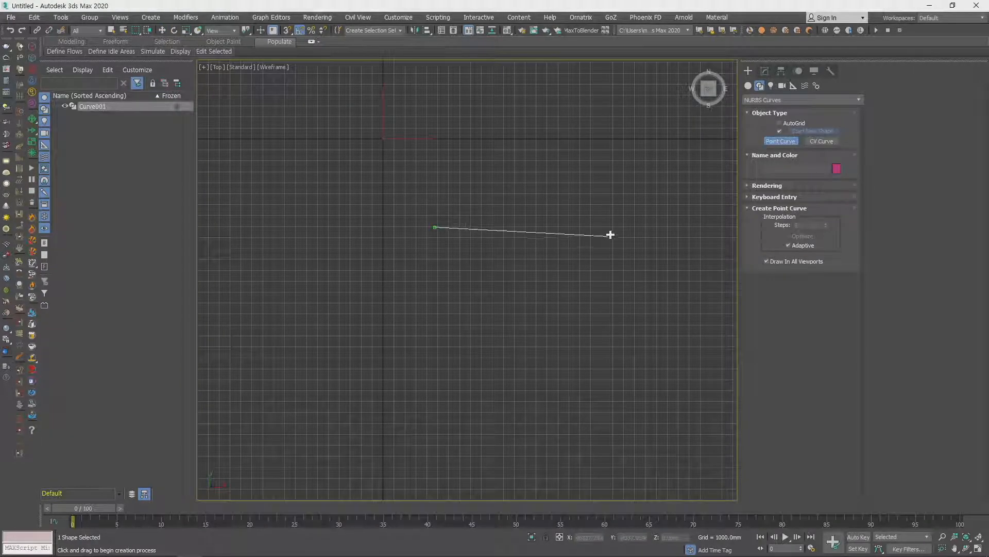
click(613, 226)
right_click(588, 322)
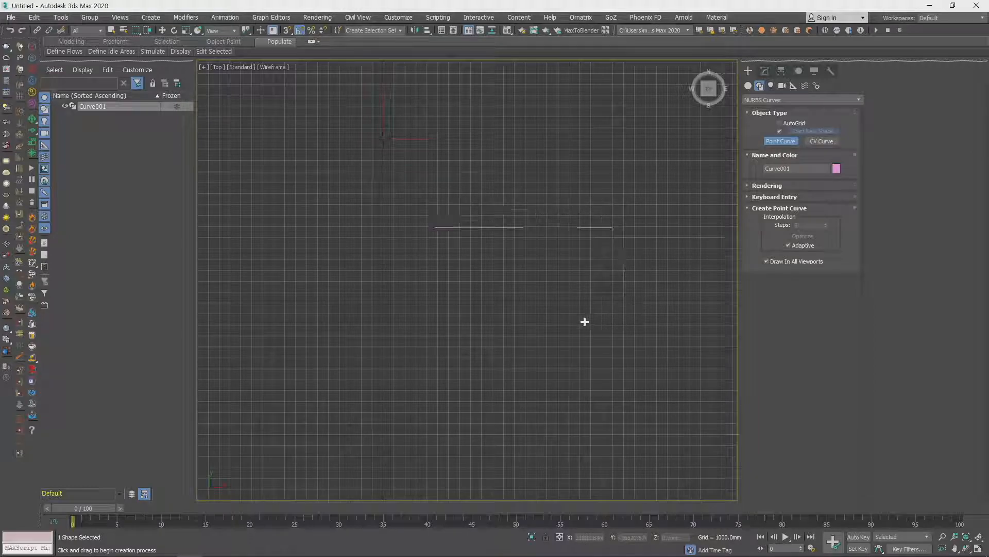
click(613, 228)
click(610, 405)
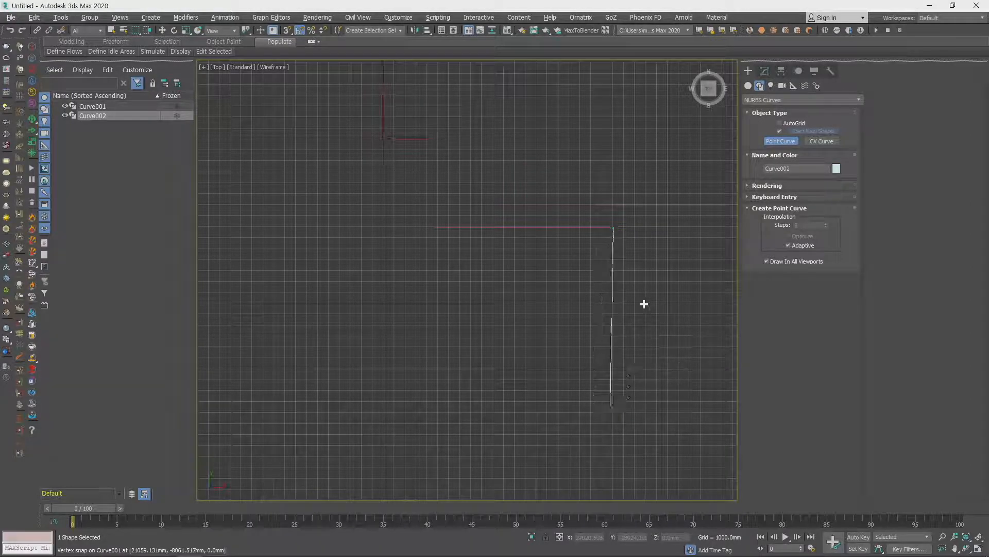
- Delete the horizontal and vertical NURBS Point Curves
key(w)
drag(432, 164, 727, 419)
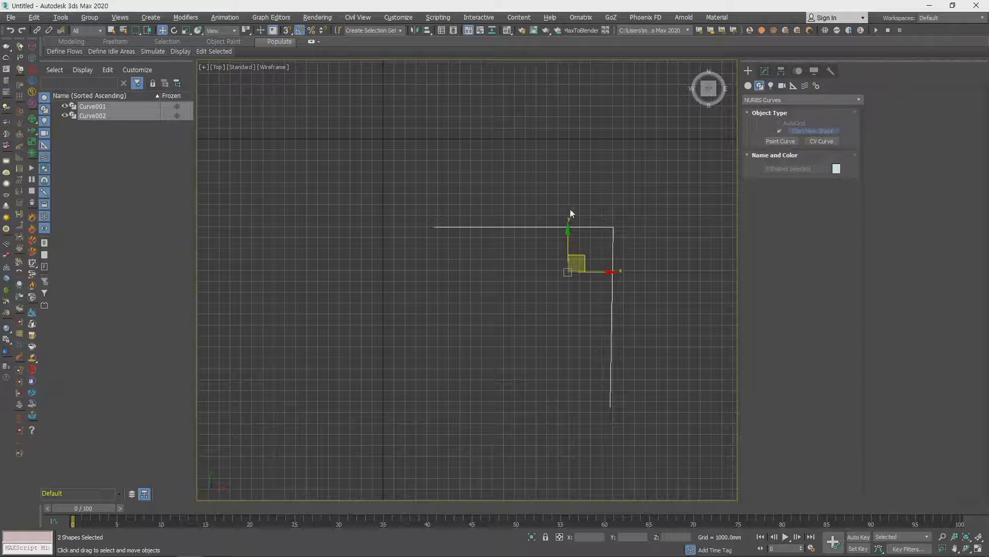
key(Delete)
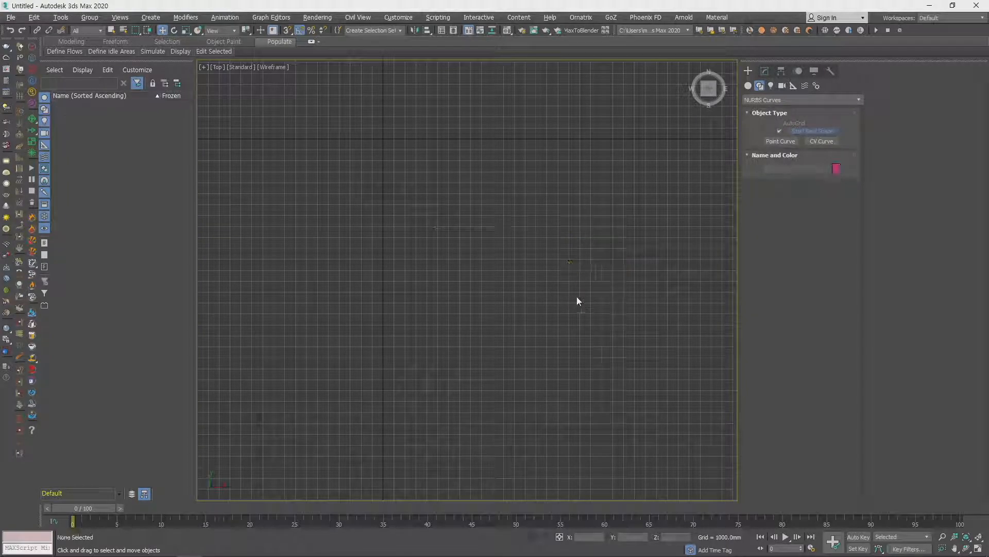
- Start a Line spline in the Top view and place four corner points forming straight segments across its upper half
click(768, 99)
click(763, 105)
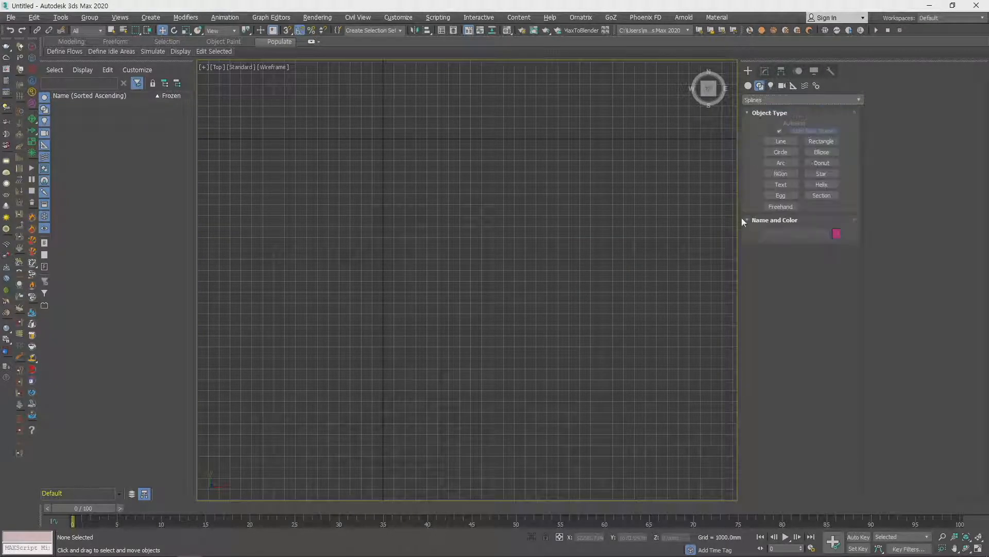
click(777, 144)
scroll(432, 248, down, 2)
middle_drag(502, 209, 504, 303)
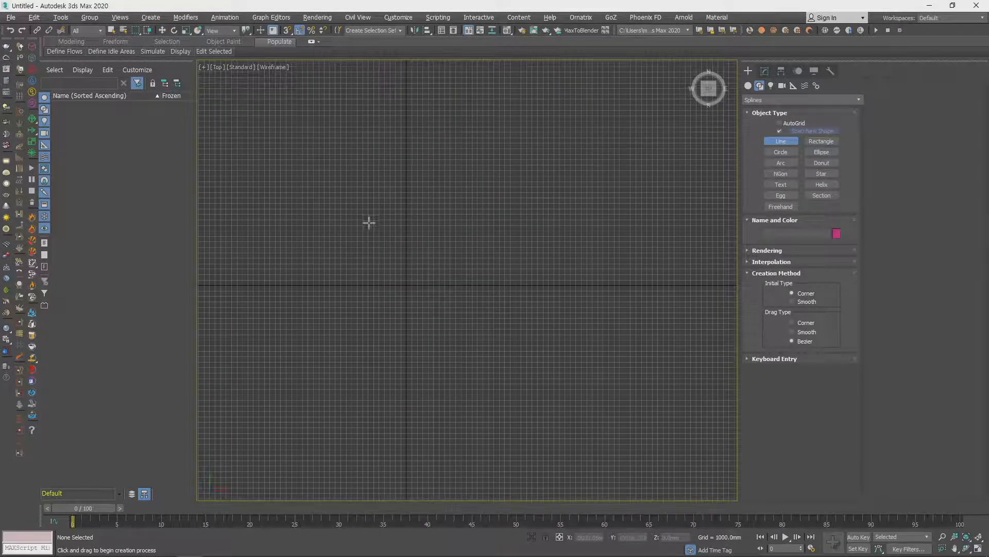
click(325, 236)
click(437, 137)
click(457, 190)
click(589, 195)
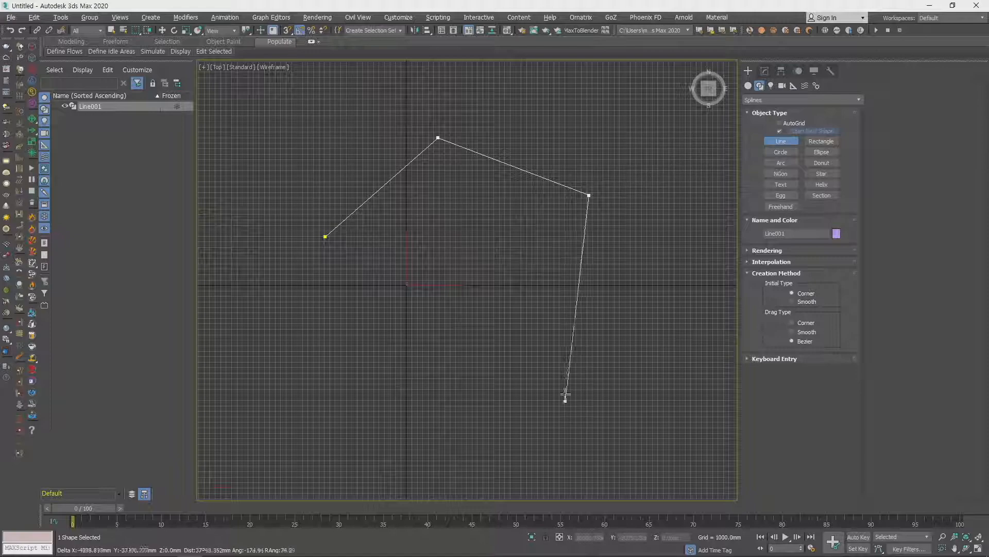
click(650, 271)
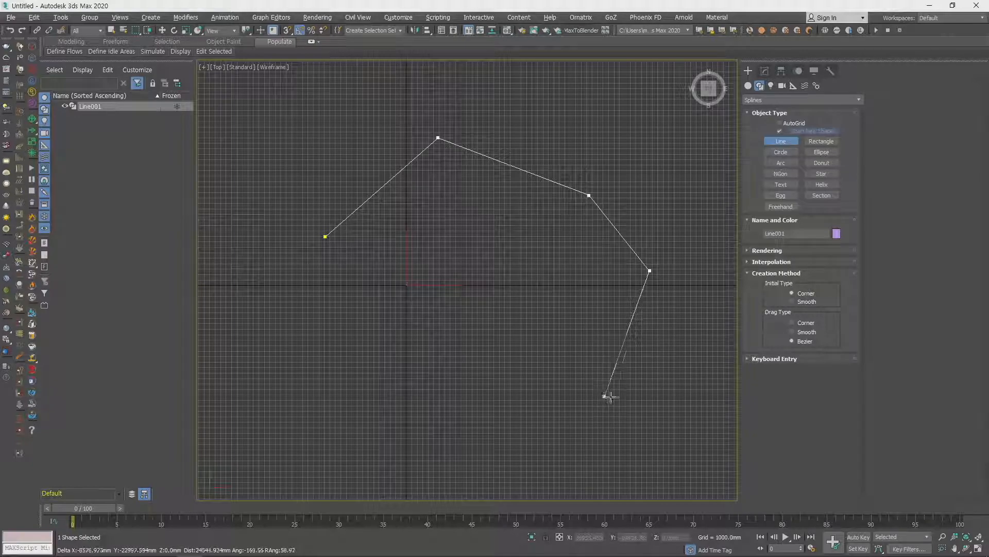
- Continue the line with three curved Bezier points along the lower side and close the spline at its first point
drag(586, 405, 497, 355)
drag(420, 422, 392, 495)
drag(295, 385, 297, 290)
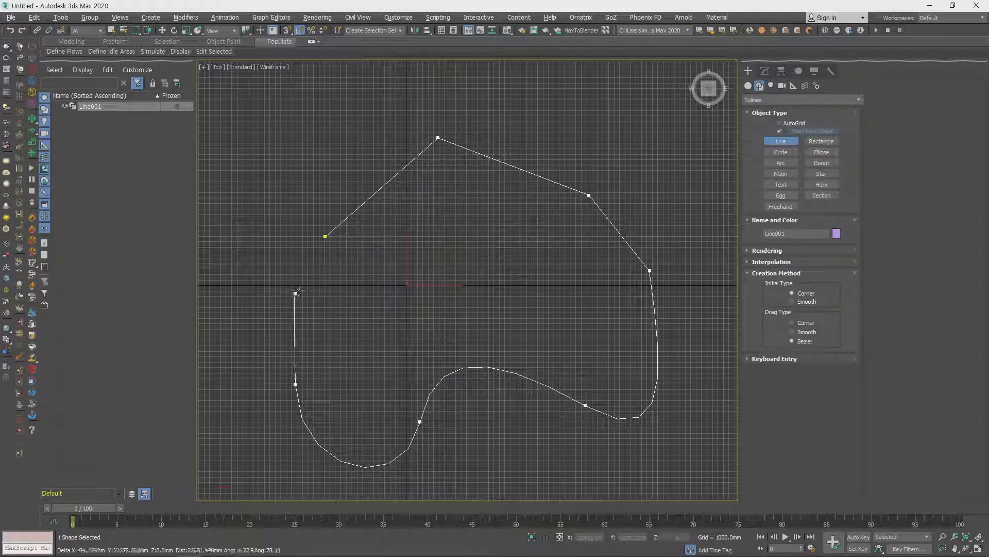
click(325, 236)
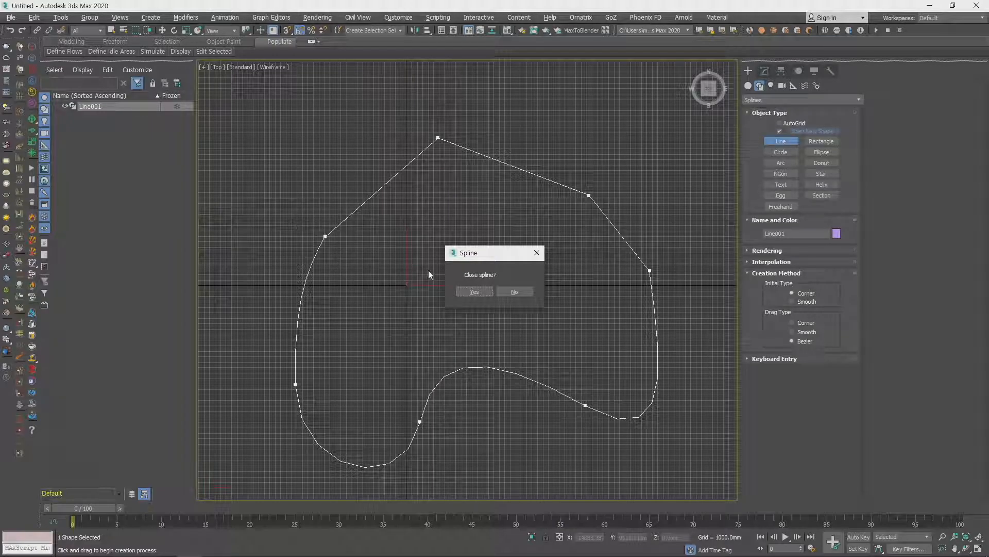
click(474, 291)
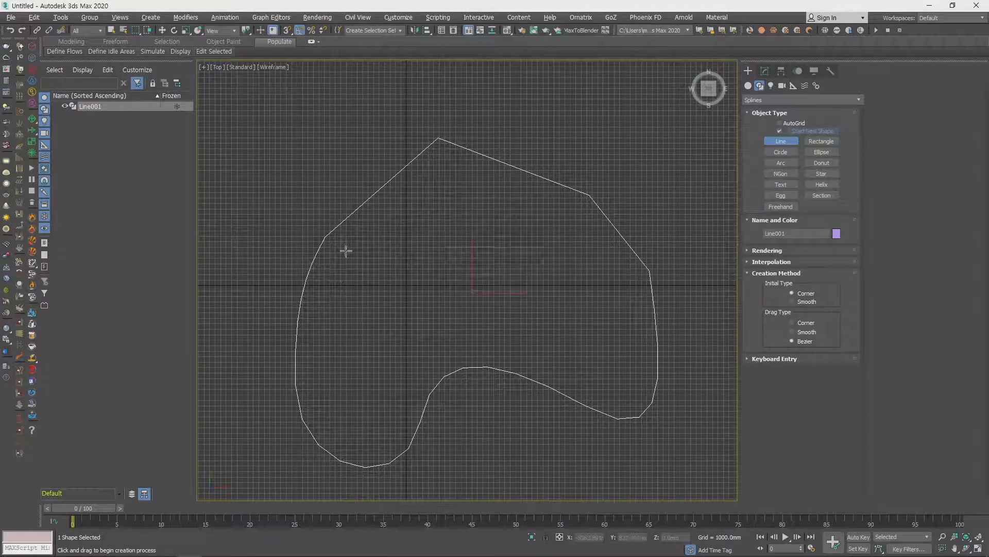
right_click(309, 249)
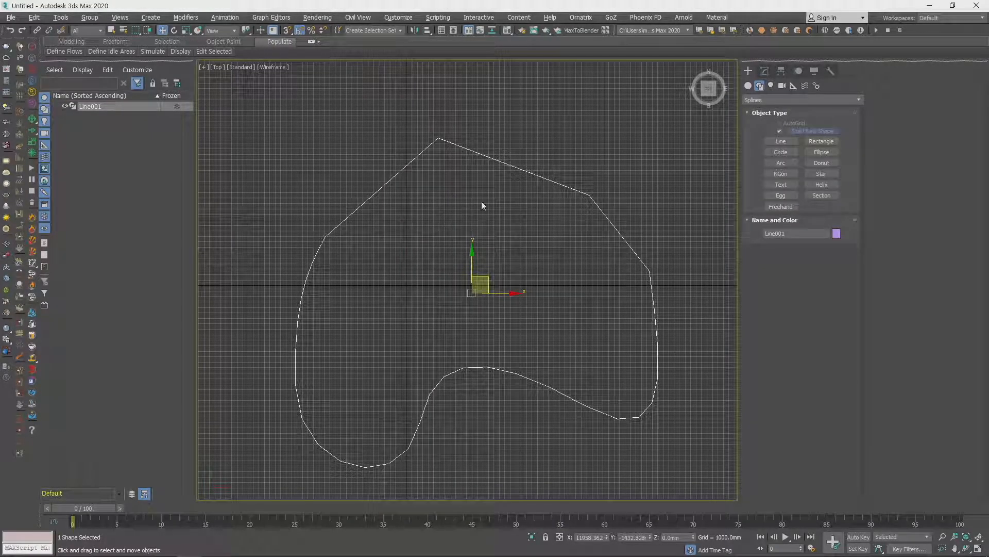
- Draw a wide Rectangle spline directly to the right of the closed line shape
scroll(593, 249, down, 5)
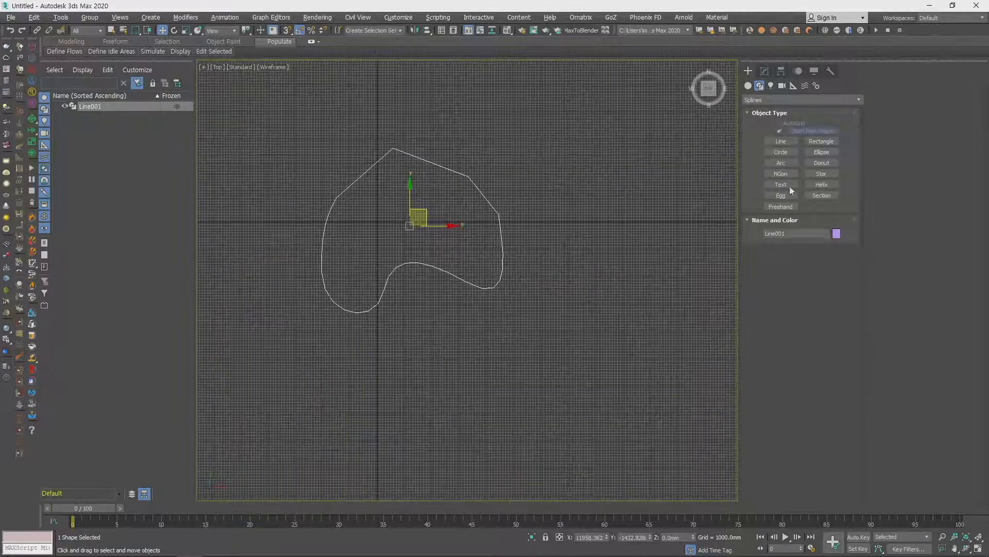
click(821, 141)
drag(518, 199, 695, 286)
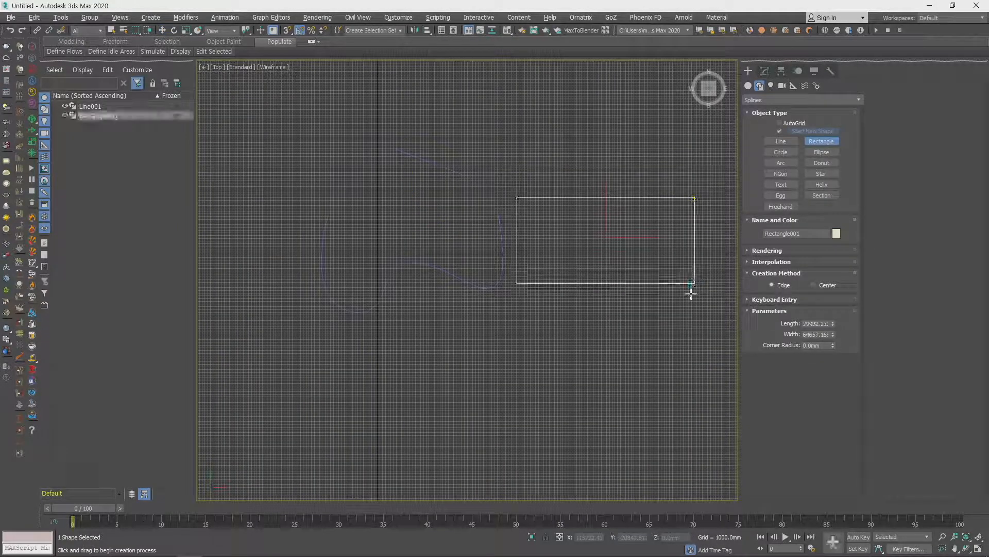
scroll(544, 298, down, 5)
middle_drag(497, 289, 437, 266)
- Draw a Circle to the upper right of the rectangle and an upright Ellipse about 98,000 mm by 51,000 mm below it
click(781, 151)
drag(610, 189, 639, 207)
click(821, 152)
drag(628, 296, 678, 390)
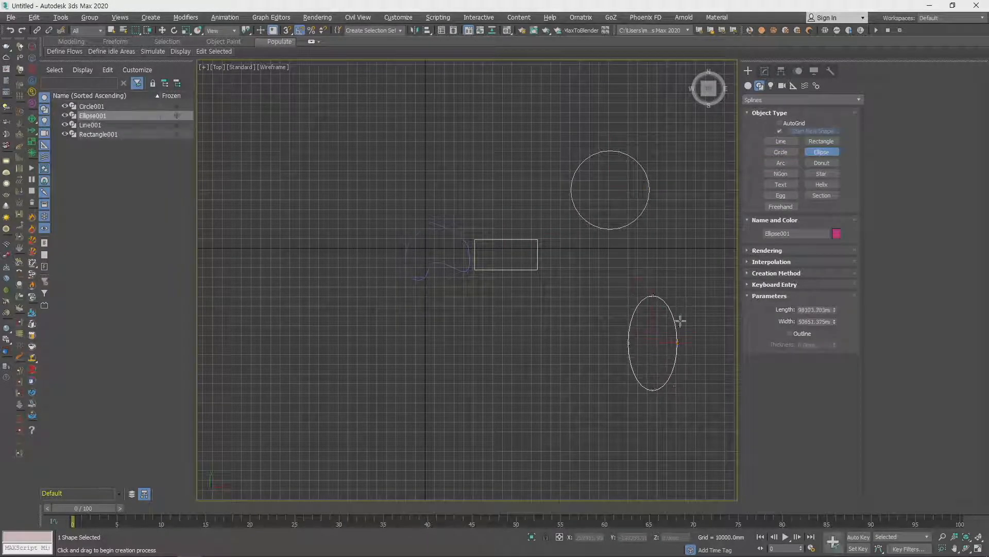
- Draw an NGon with a radius of about 47,700 mm below the circle and set it to 7 sides
click(790, 175)
drag(583, 295, 628, 296)
mouse_move(834, 348)
mouse_down()
mouse_move(834, 361)
mouse_move(834, 309)
mouse_move(834, 374)
mouse_move(839, 335)
mouse_move(838, 348)
mouse_up()
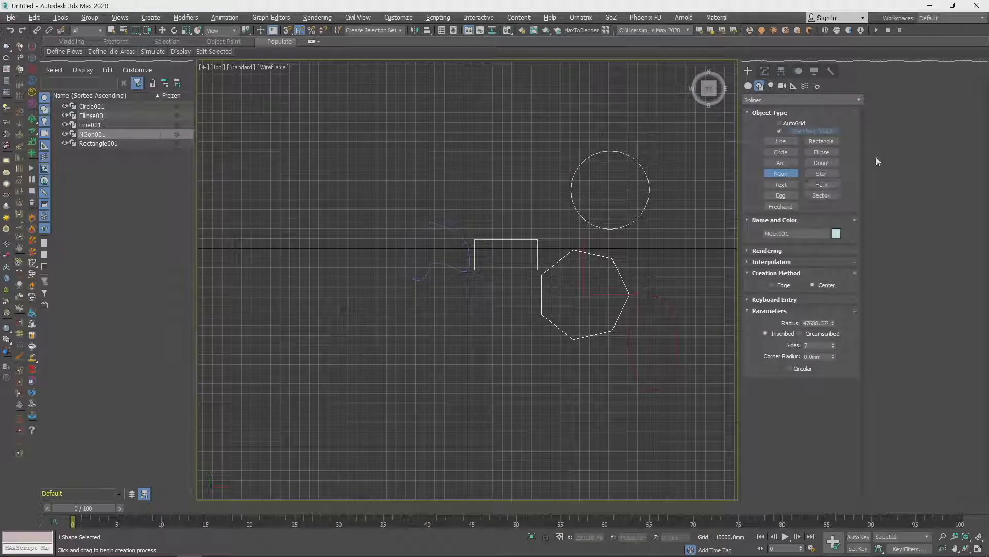
- Draw a Star spline above the closed line shape
click(821, 173)
drag(453, 149, 492, 173)
click(472, 160)
- Place a Text spline reading "MAX Text" left of the star and enlarge it to a size of about 11,363 mm
click(781, 184)
click(321, 182)
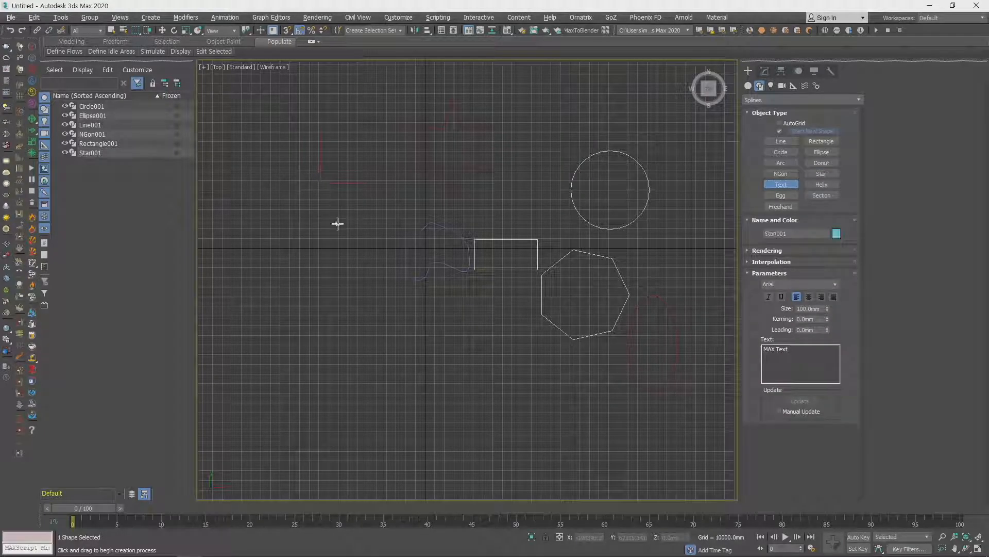
drag(377, 224, 350, 212)
drag(828, 309, 927, 119)
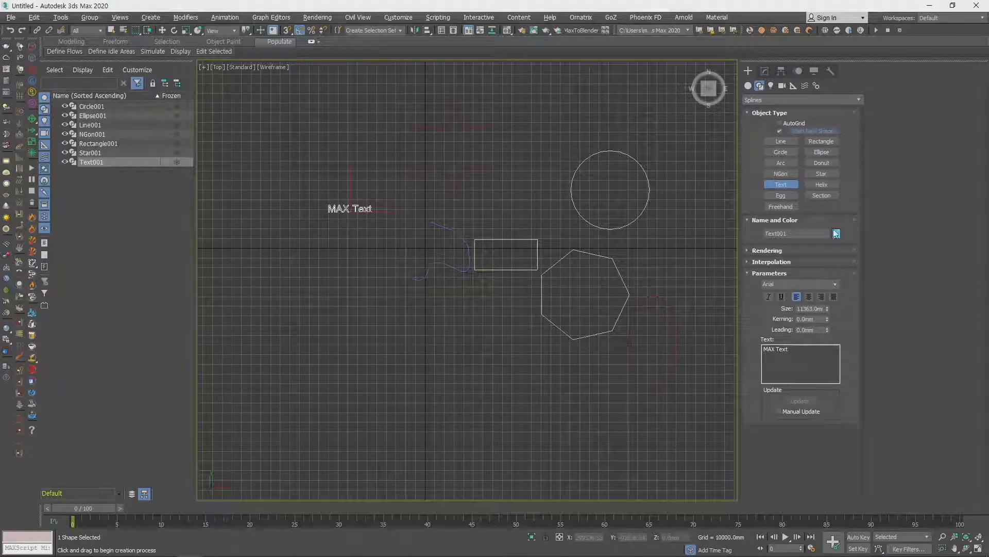
middle_drag(429, 241, 431, 287)
scroll(431, 287, up, 3)
key(w)
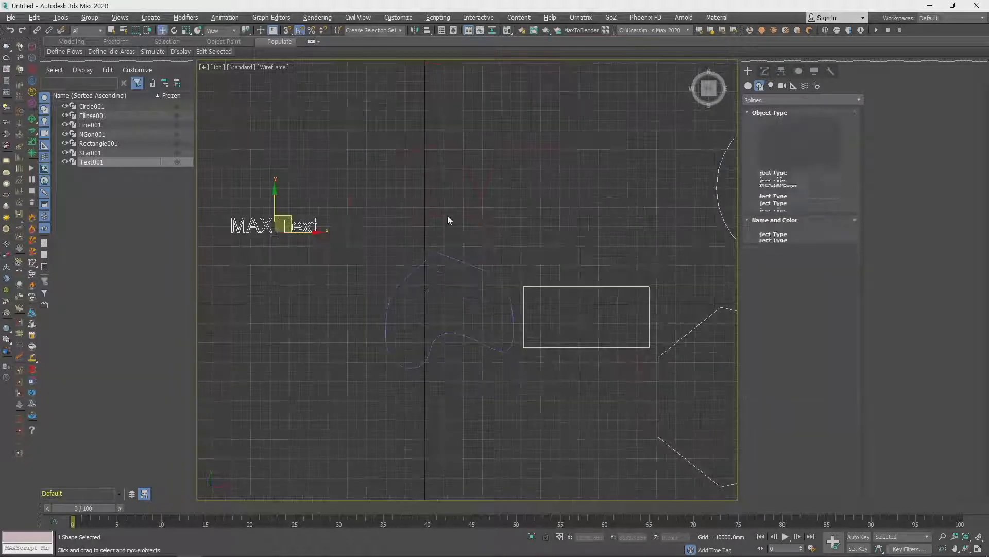
- Draw a tilted, outlined Egg spline above the rectangle, about 82,300 mm long with a thickness of about 9,900 mm
click(781, 196)
drag(456, 117, 592, 217)
click(612, 254)
click(601, 239)
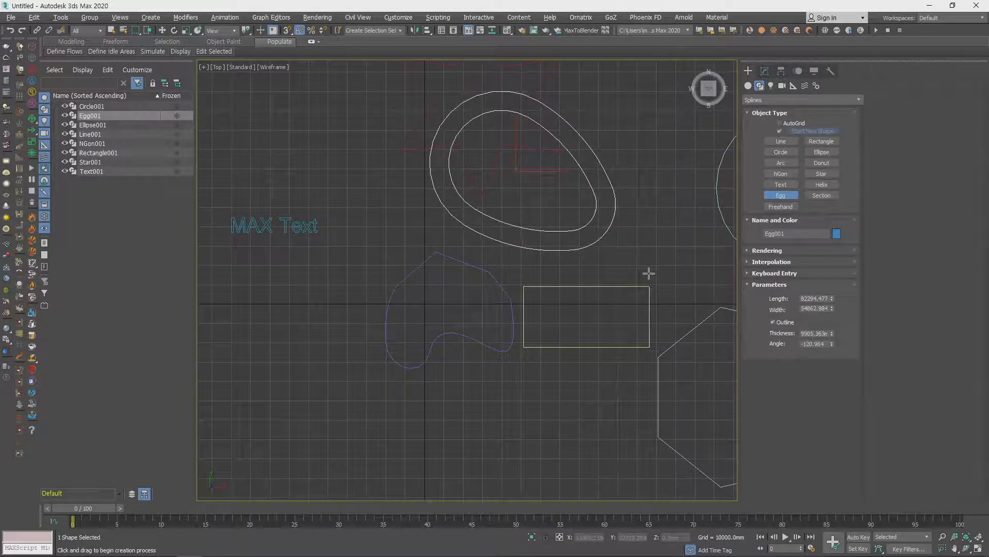
- Draw two large Freehand splines looping around the existing shapes
scroll(659, 264, down, 5)
click(781, 206)
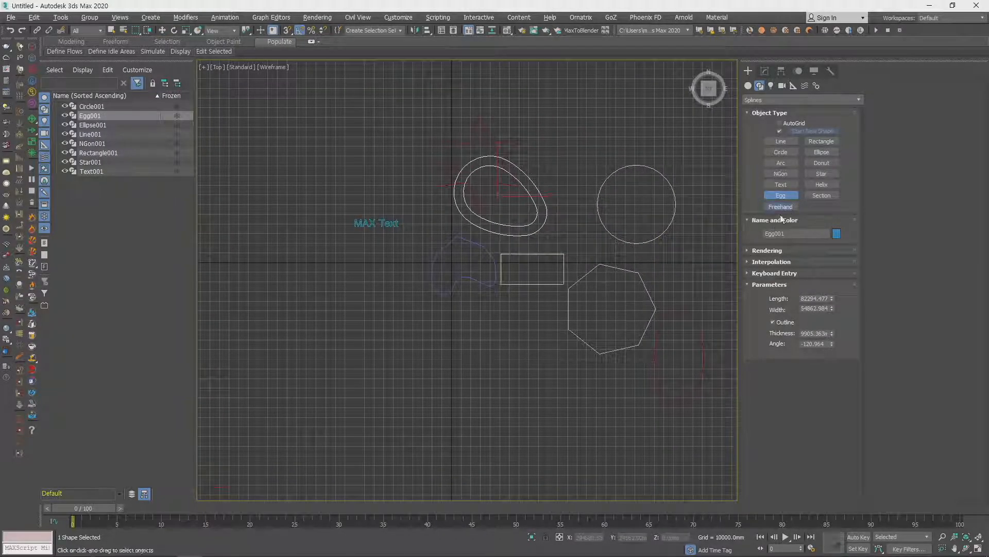
mouse_move(382, 356)
mouse_down()
mouse_move(309, 276)
mouse_move(490, 147)
mouse_move(612, 277)
mouse_move(571, 429)
mouse_move(382, 359)
mouse_up()
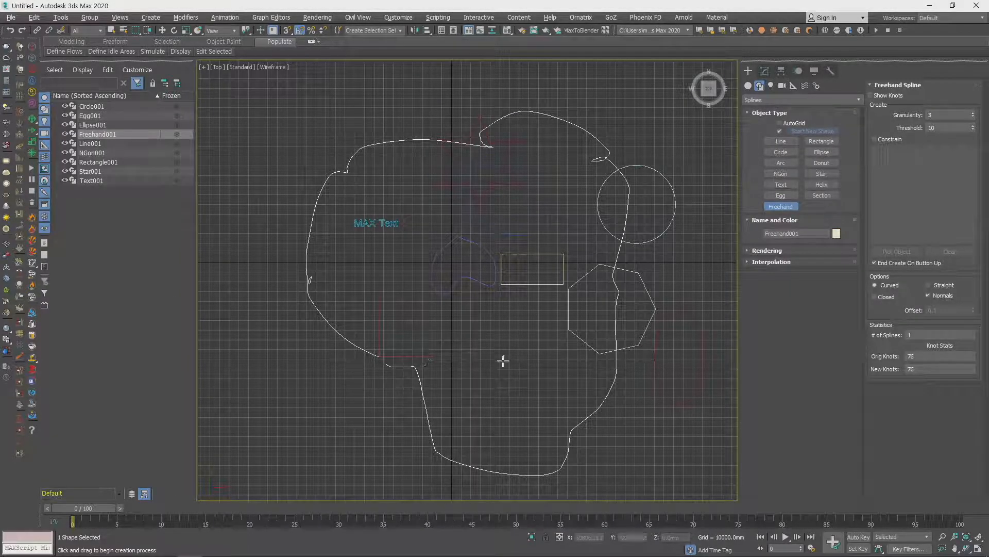
mouse_move(294, 111)
mouse_down()
mouse_move(684, 65)
mouse_move(711, 340)
mouse_move(515, 480)
mouse_move(249, 154)
mouse_up()
scroll(464, 273, down, 3)
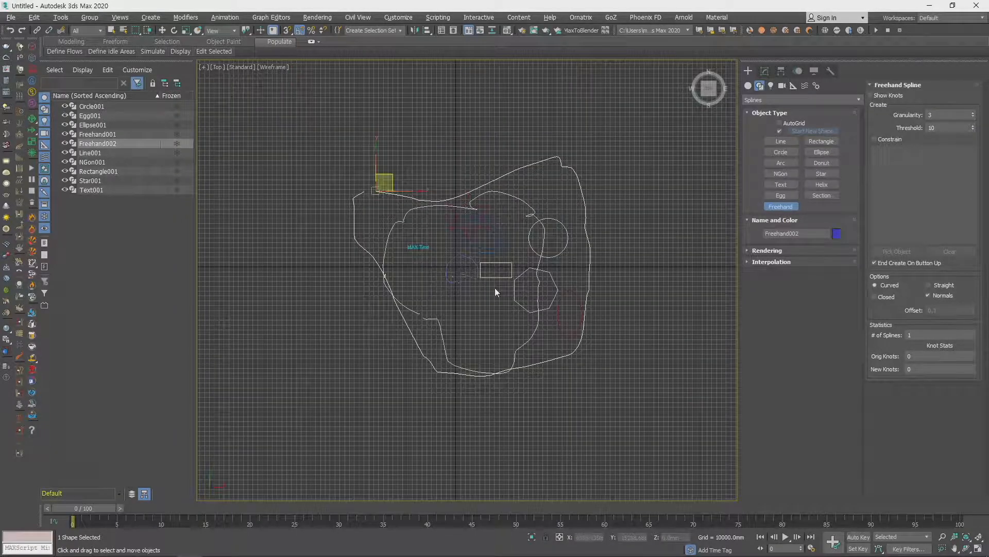
- Delete the freehand splines and star, followed by all remaining shapes in the scene
right_click(494, 288)
middle_drag(494, 286, 491, 308)
drag(488, 231, 498, 231)
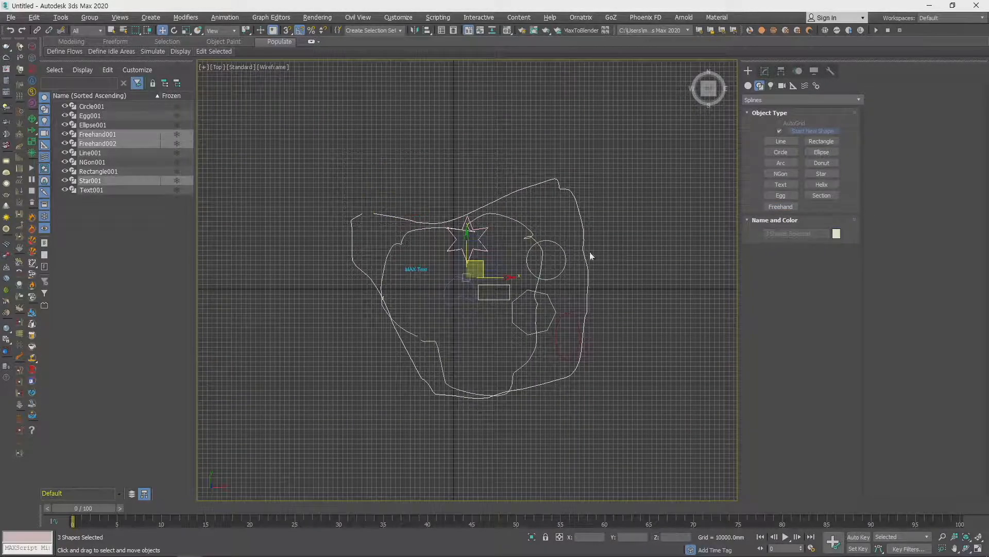
key(Delete)
drag(354, 181, 714, 423)
key(Delete)
- Draw a Rectangle spline about 21,060 mm long and 22,990 mm wide around the centre of the grid
scroll(502, 334, up, 2)
middle_drag(463, 310, 516, 308)
scroll(489, 281, up, 2)
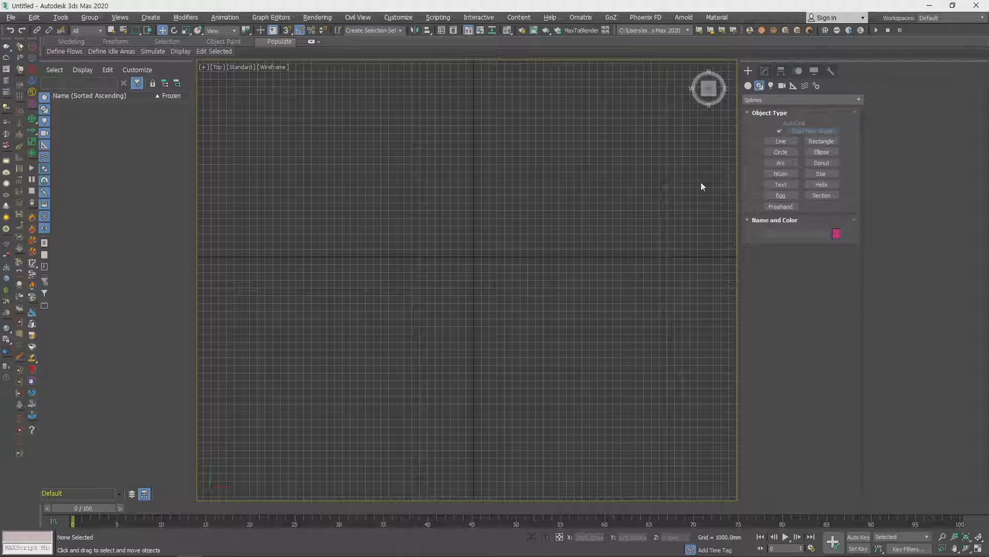
click(772, 104)
click(772, 104)
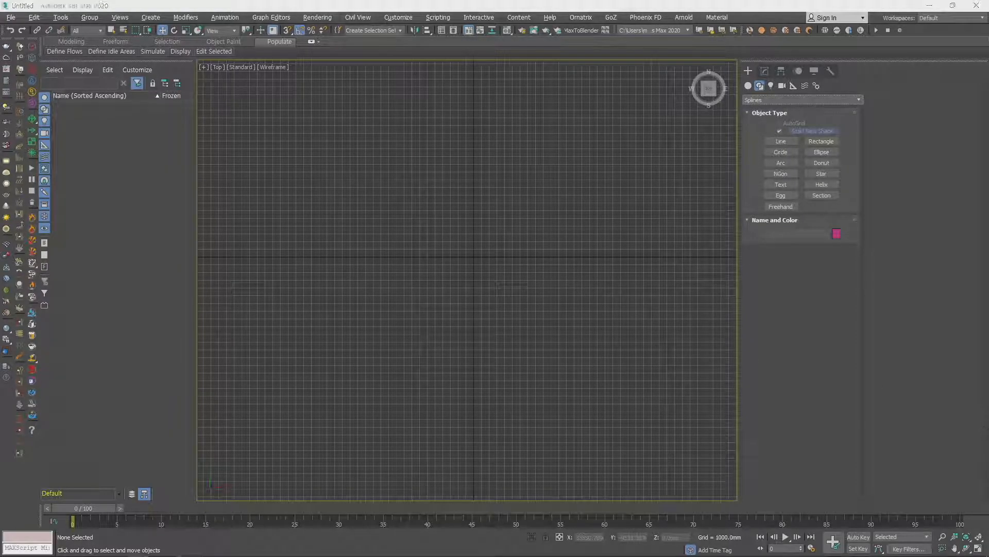
middle_drag(585, 320, 577, 342)
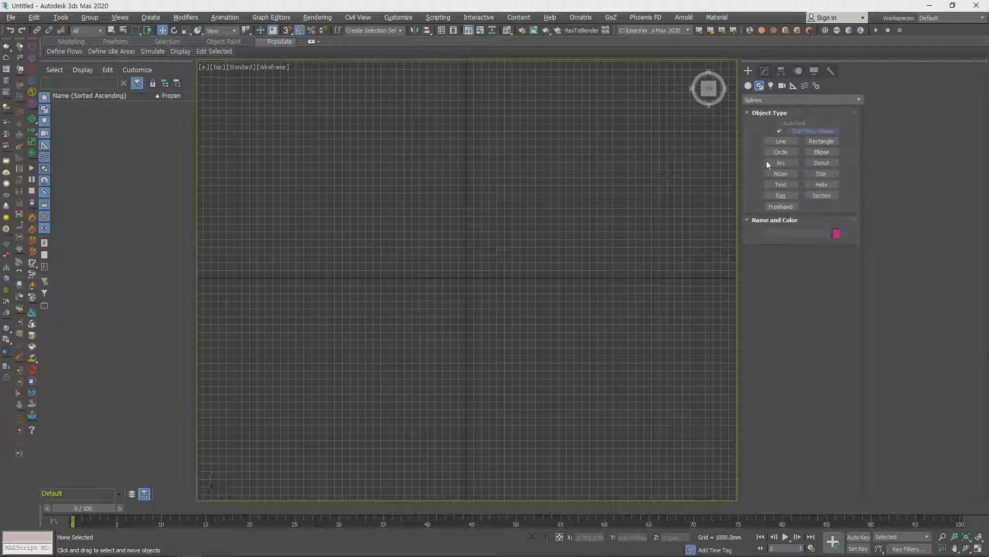
click(825, 141)
drag(378, 197, 555, 361)
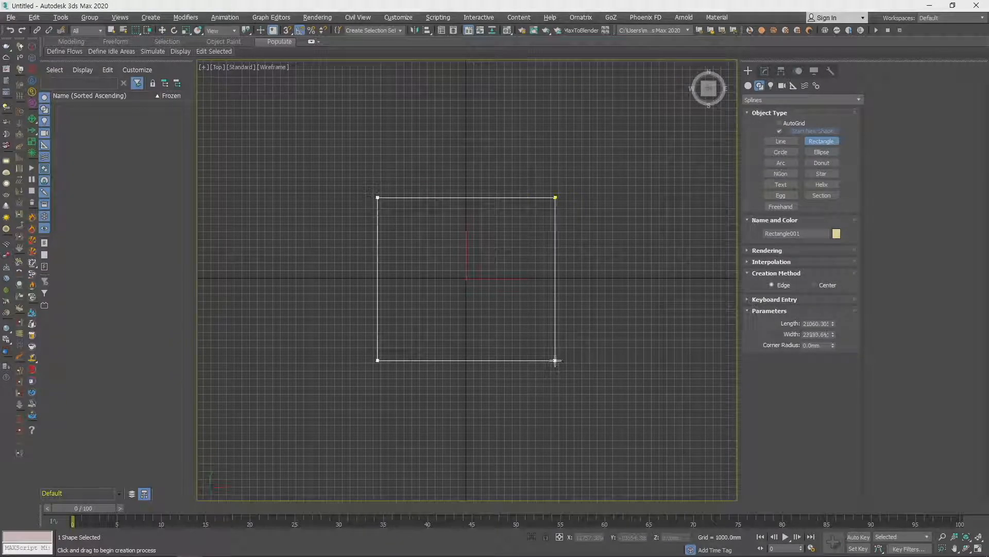
right_click(668, 152)
- Create a Box primitive about 17,900 mm long, 10,700 mm wide and 24,500 mm high to the right of the rectangle
click(749, 86)
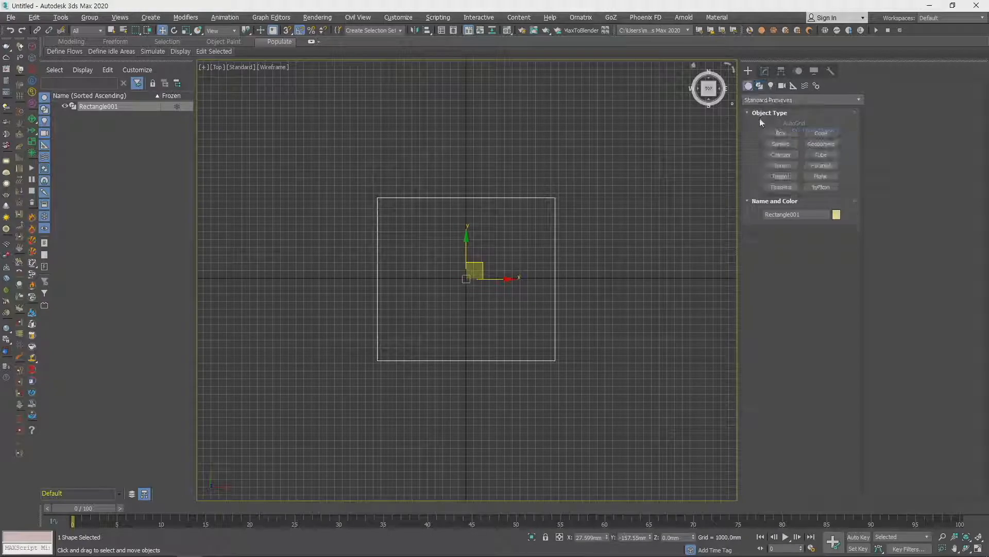
click(781, 133)
drag(616, 206, 699, 344)
click(684, 177)
- Display the rectangle and box in the Perspective view with Default Shading
middle_drag(609, 382, 550, 408)
key(p)
middle_drag(470, 342, 629, 447)
scroll(554, 355, up, 8)
key(F3)
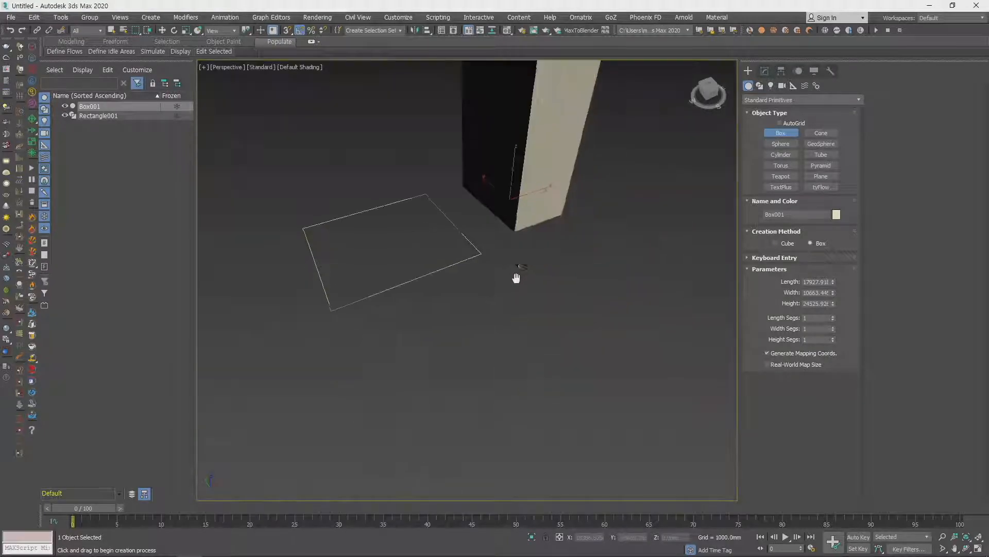
right_click(489, 332)
- Apply an Extrude modifier to the rectangle spline with an amount of 100 mm
middle_drag(444, 268, 485, 352)
click(515, 328)
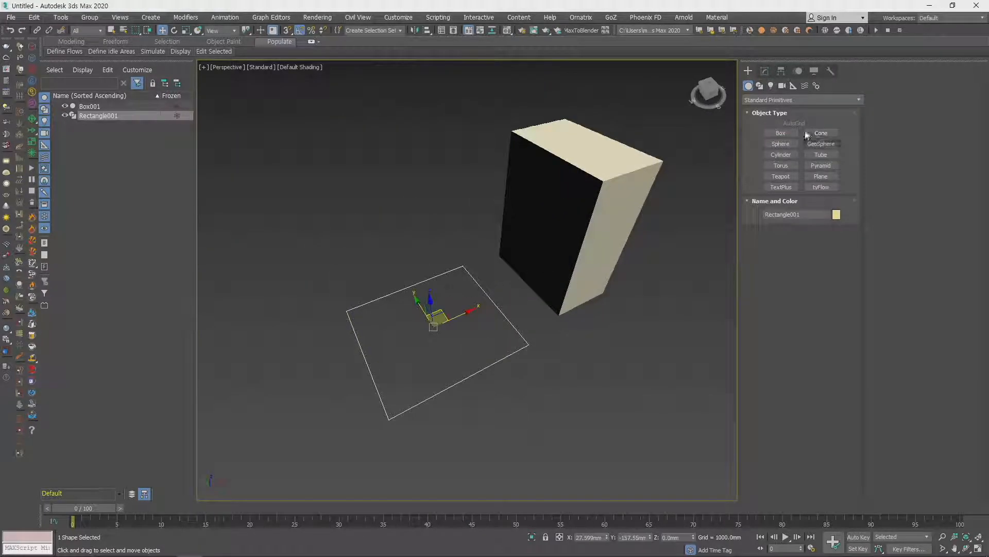
click(761, 87)
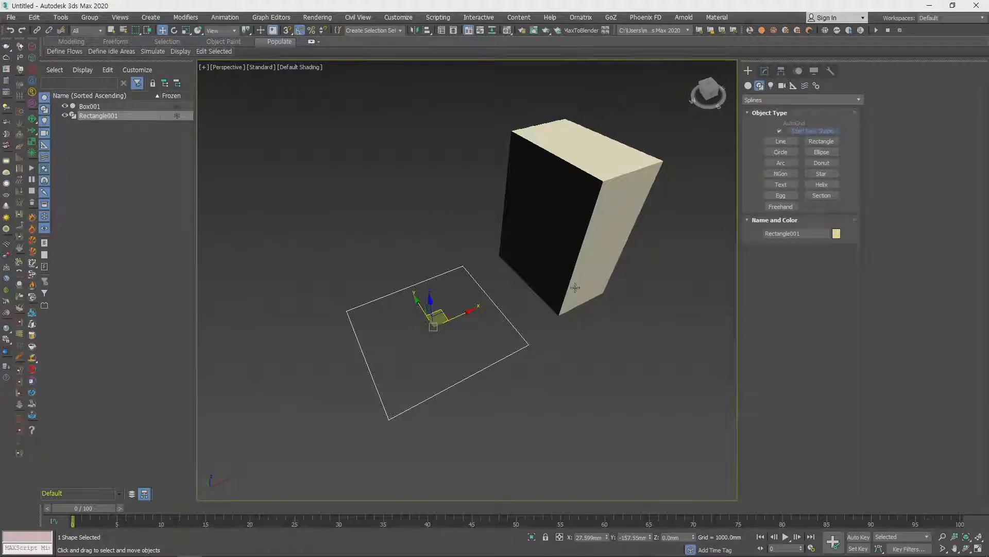
click(764, 72)
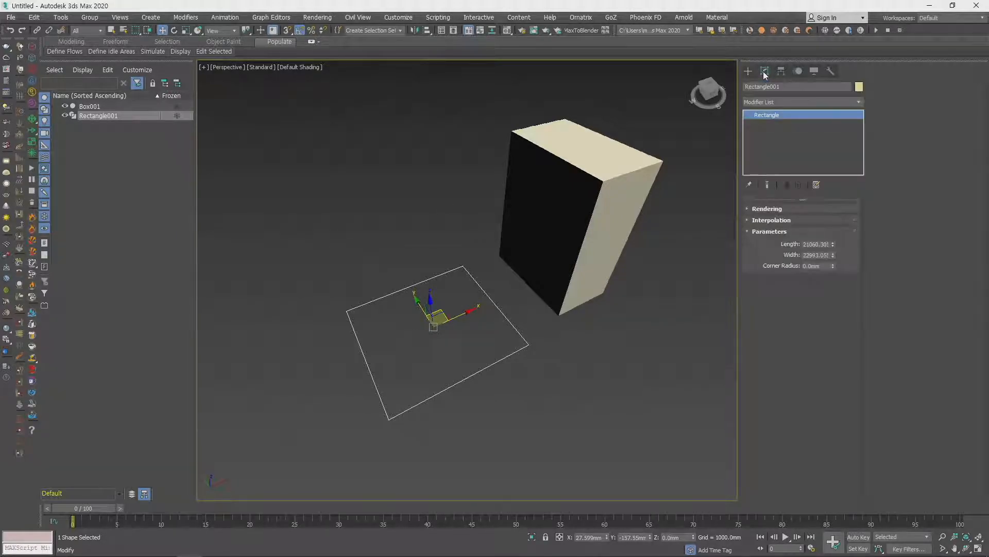
click(838, 102)
click(838, 101)
click(838, 101)
key(e)
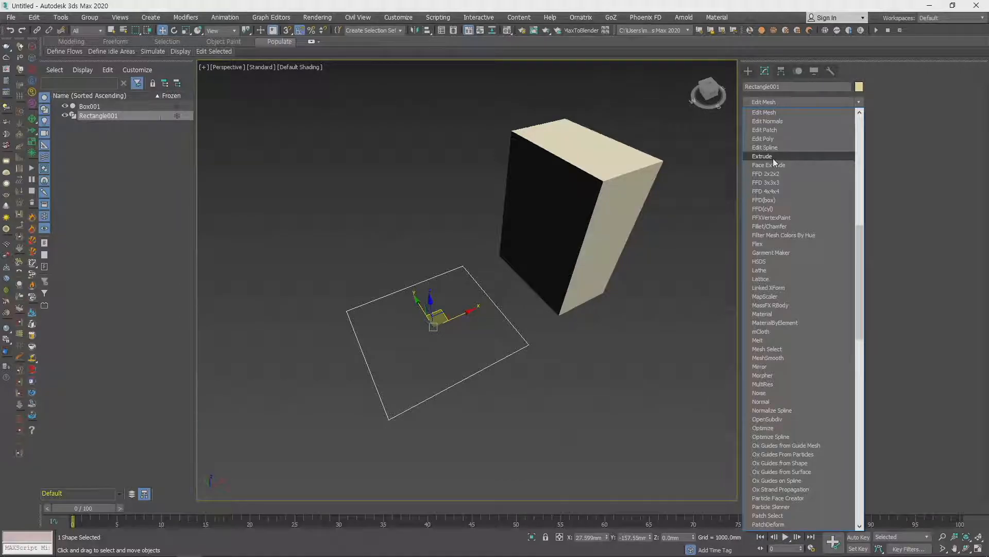
click(773, 158)
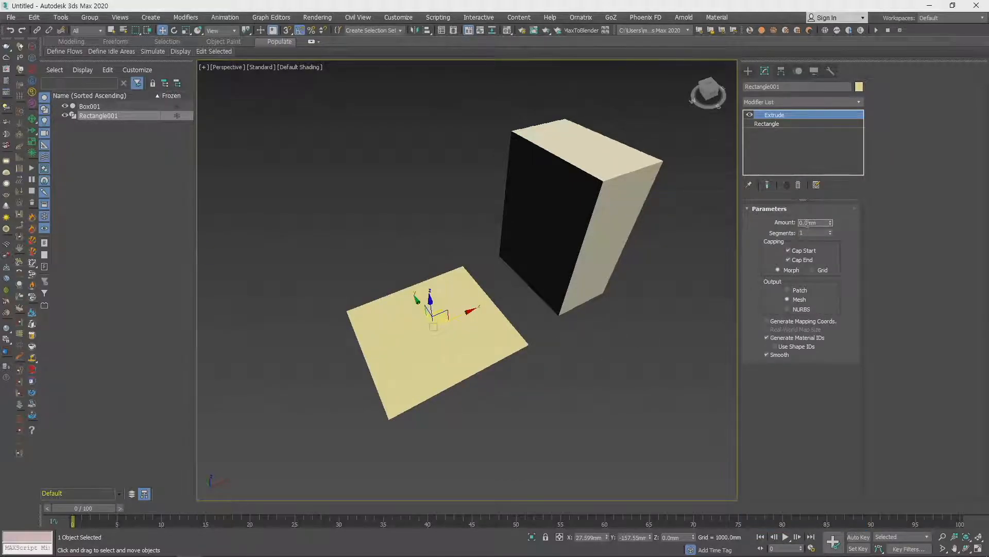
text(100)
key(Return)
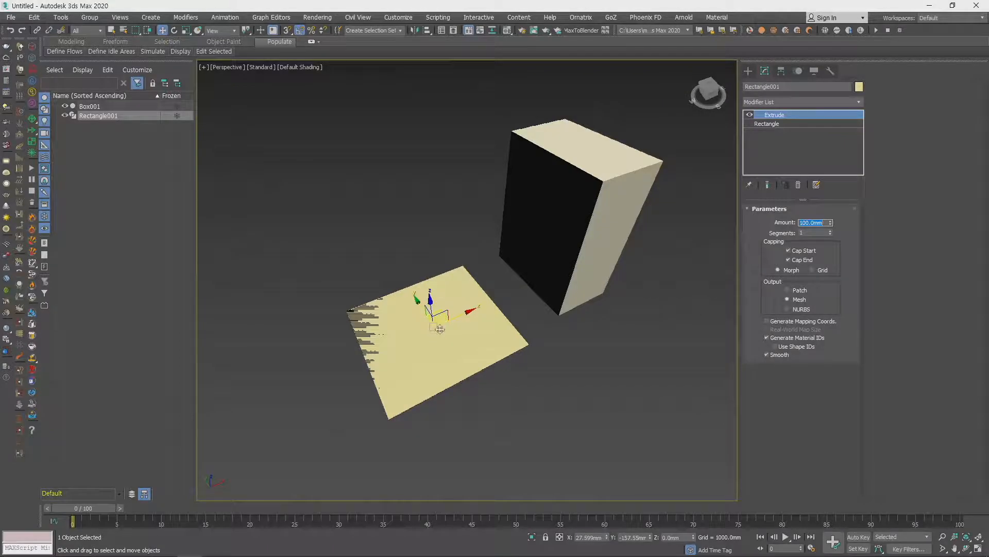
- Set the rectangle's Extrude amount to 1000 mm
mouse_move(537, 415)
alt+middle_down()
mouse_move(508, 385)
mouse_move(531, 416)
alt+middle_up()
click(817, 222)
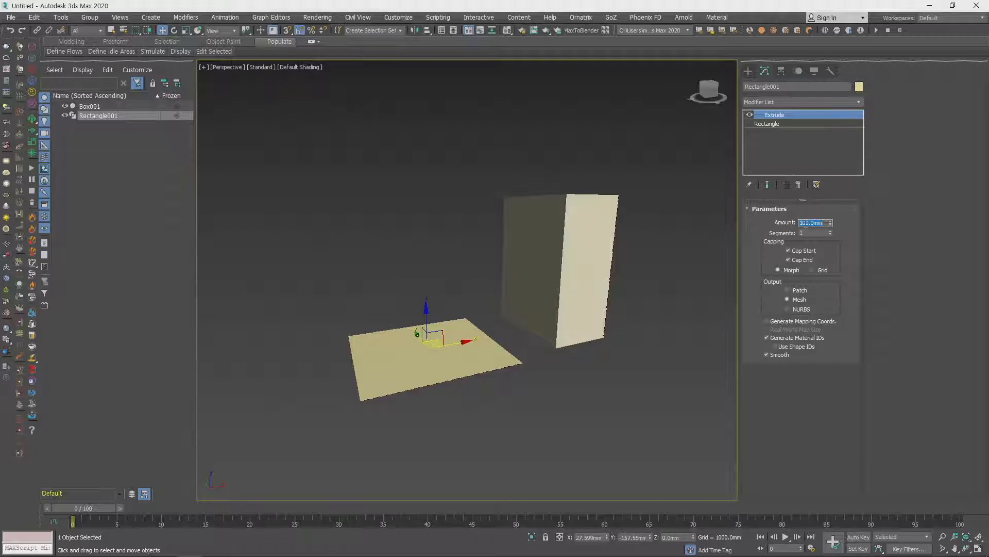
key(Return)
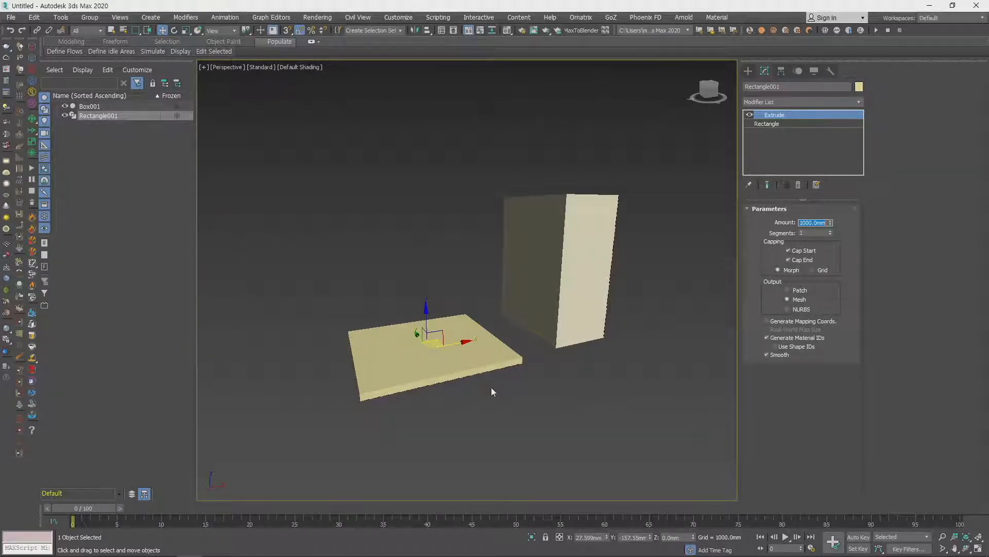
- Delete the box and the extruded rectangle from the scene
middle_drag(493, 392, 504, 414)
click(547, 289)
alt+middle_drag(547, 289, 480, 344)
key(Delete)
click(479, 345)
key(Delete)
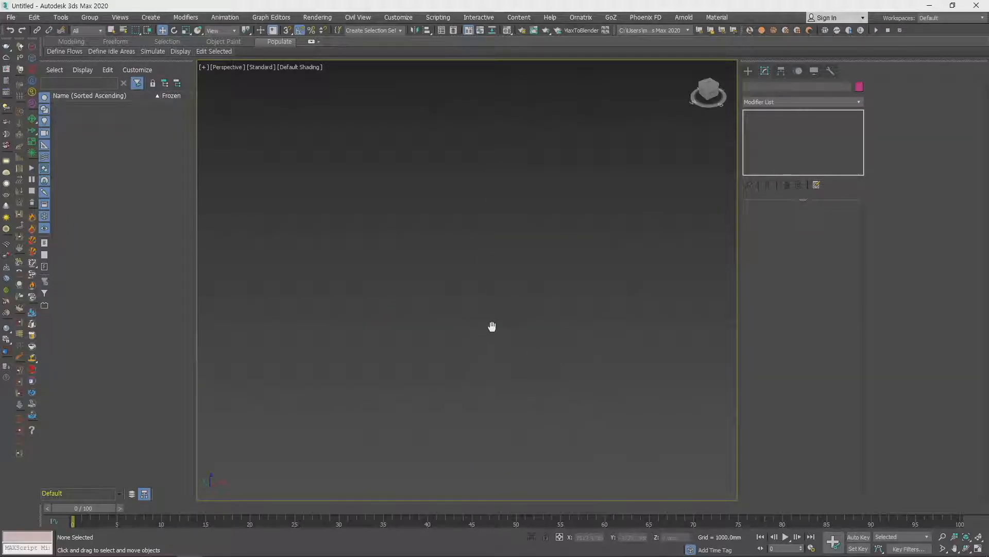
- Draw a rectangle spline about 45 mm long and 18 mm wide on the grid in the Perspective view
click(747, 71)
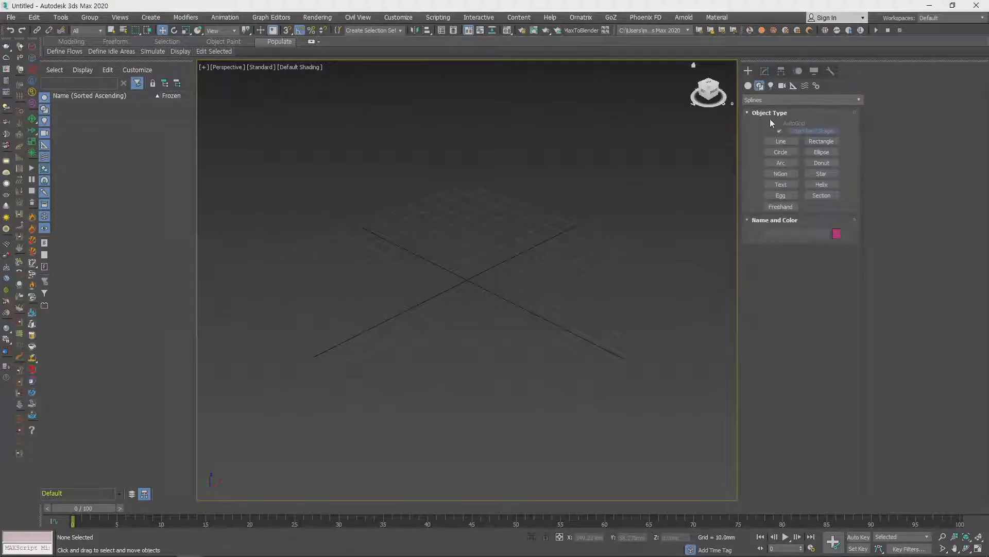
click(821, 140)
drag(348, 301, 472, 333)
- Apply an Extrude modifier to the rectangle with an amount of 100 mm
click(766, 71)
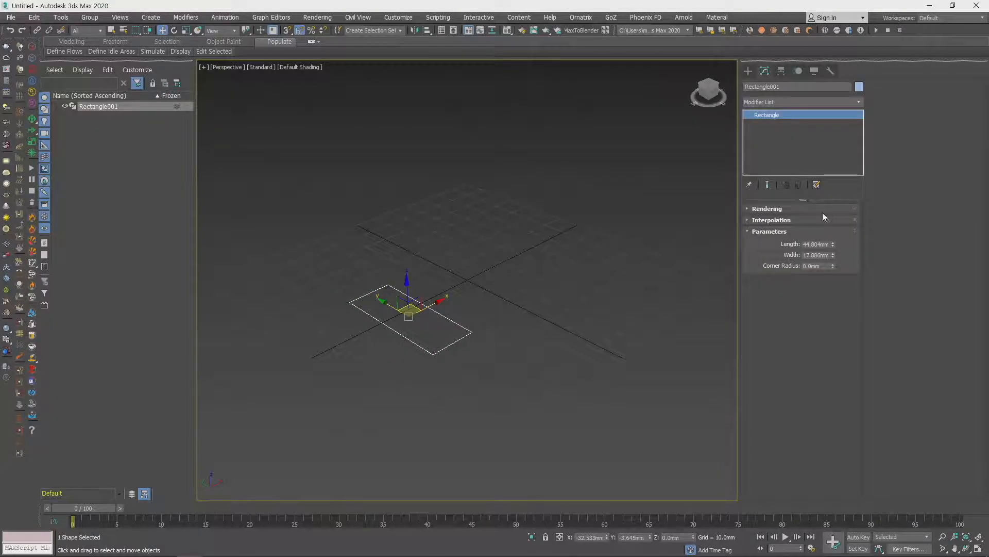
click(808, 101)
key(e)
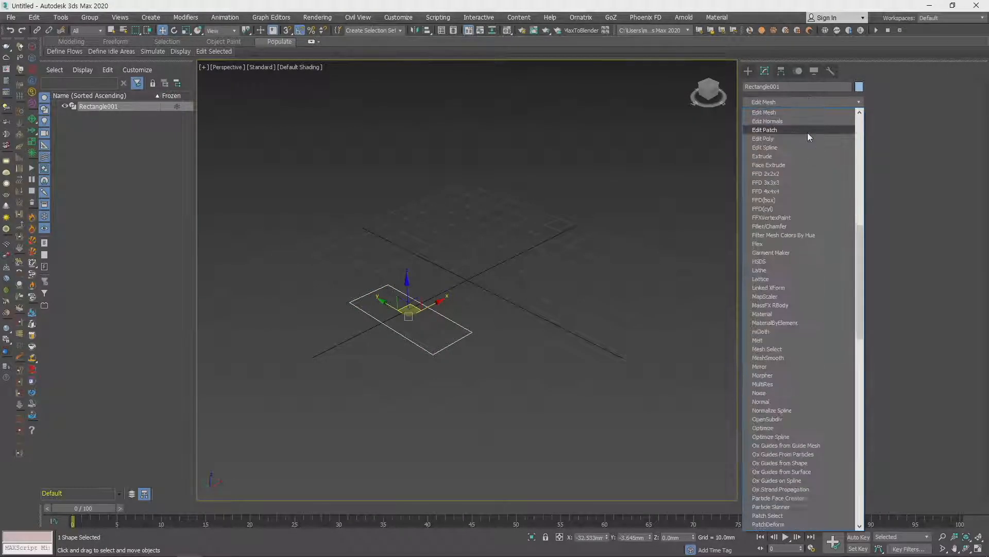
click(795, 157)
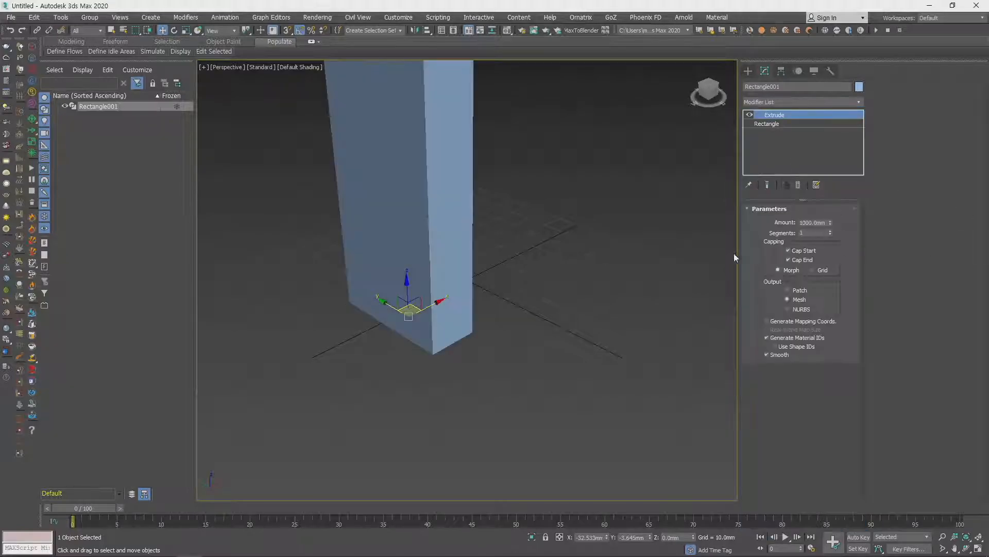
click(825, 222)
text(100)
key(Return)
alt+middle_drag(542, 284, 510, 330)
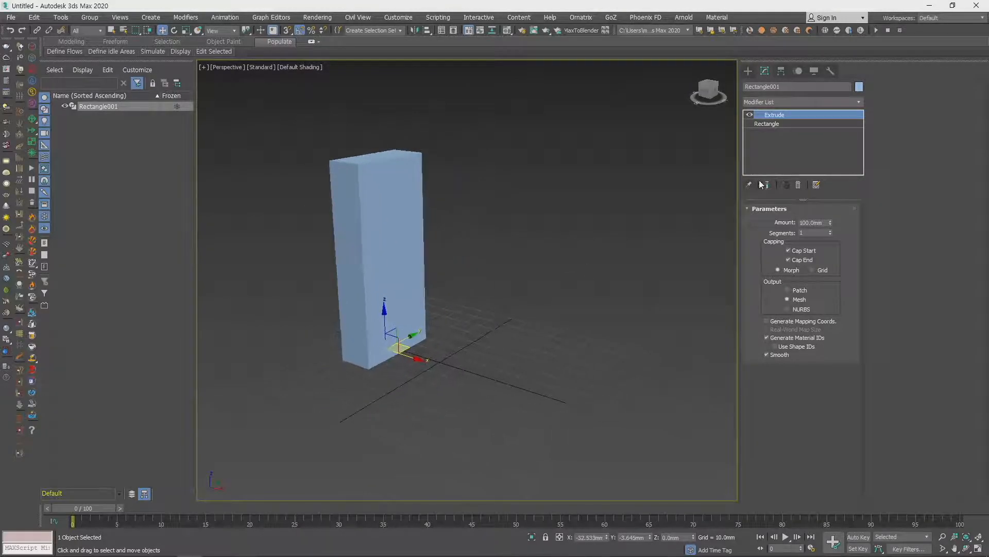
- Draw a circle spline with a radius of about 23 mm beside the extruded rectangle
click(748, 71)
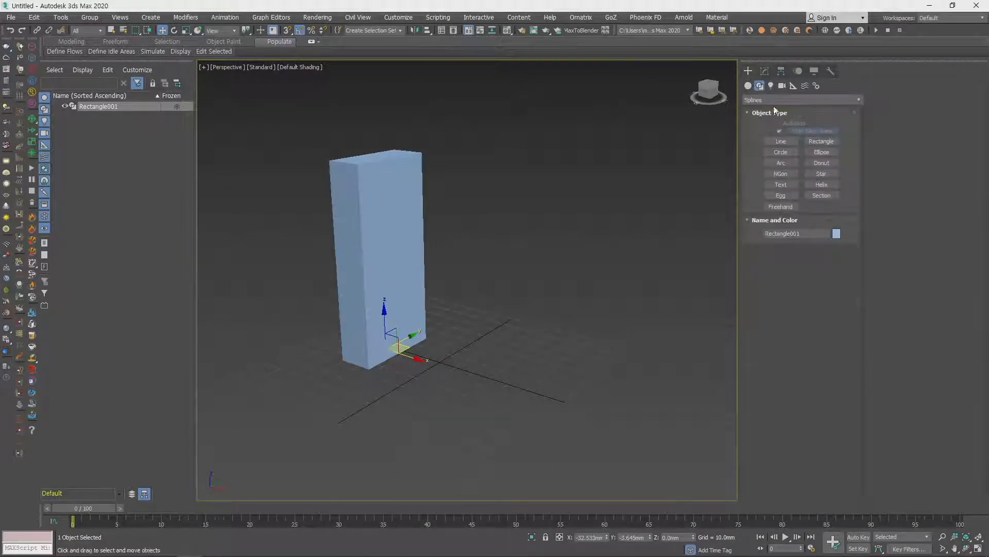
click(781, 152)
drag(506, 374, 553, 375)
- Apply an Extrude modifier to the circle, keeping the 100 mm amount
click(766, 71)
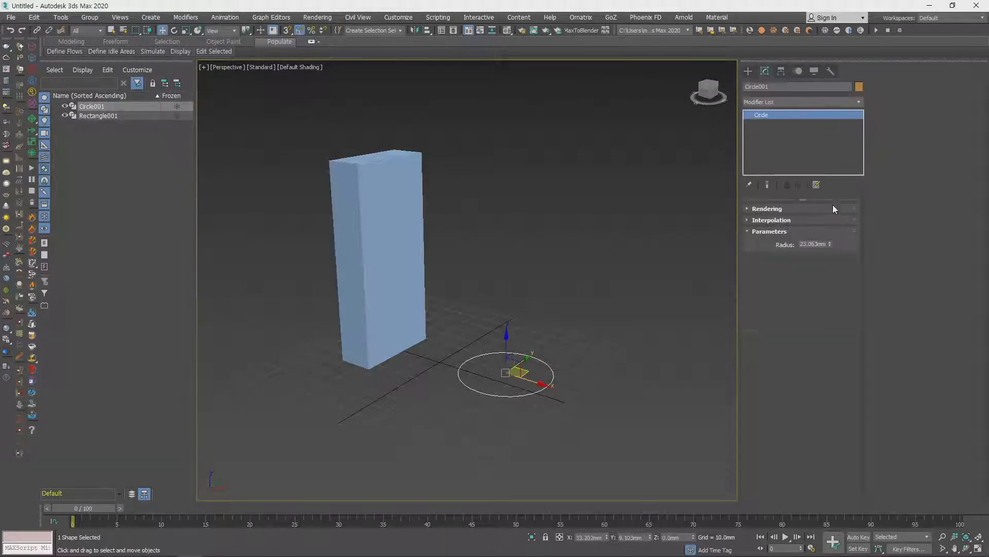
click(787, 102)
key(e)
click(774, 156)
alt+middle_drag(609, 350, 617, 320)
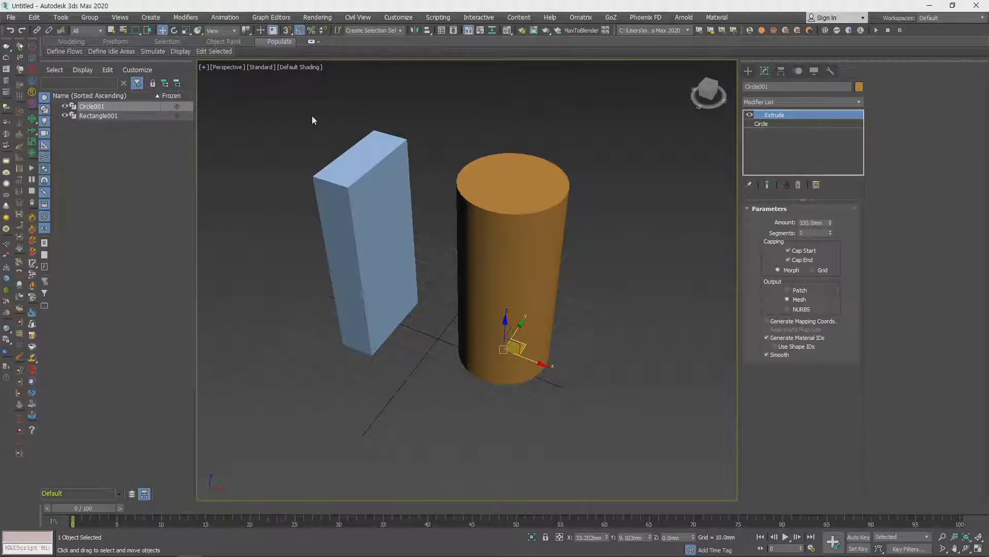
- Set the Perspective view to display selected objects with edged faces
click(296, 67)
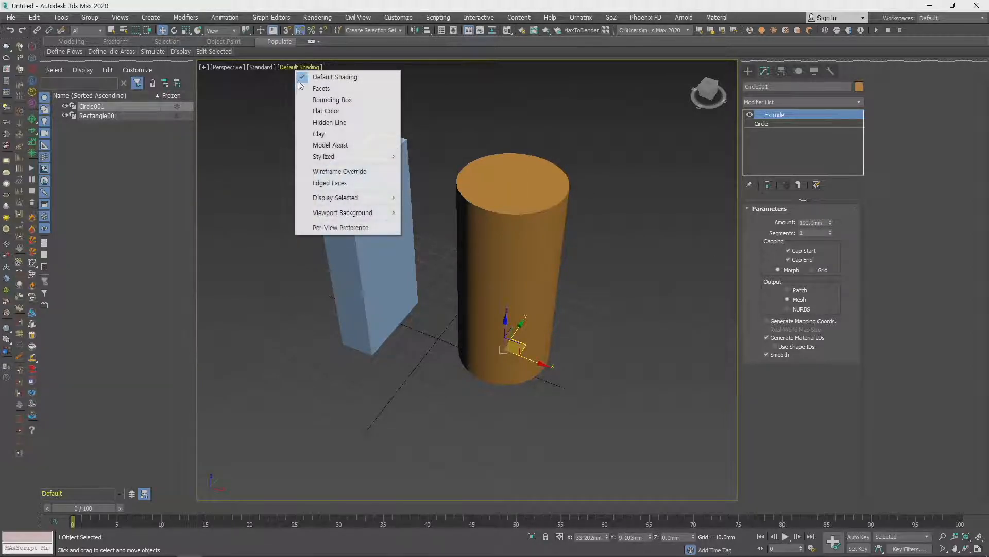
mouse_move(362, 199)
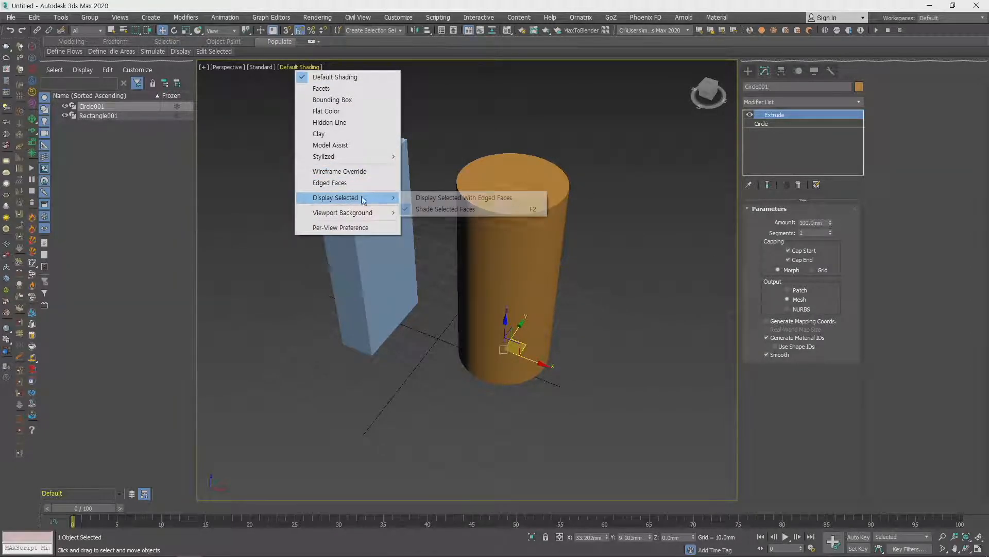
click(435, 199)
middle_drag(592, 261, 593, 274)
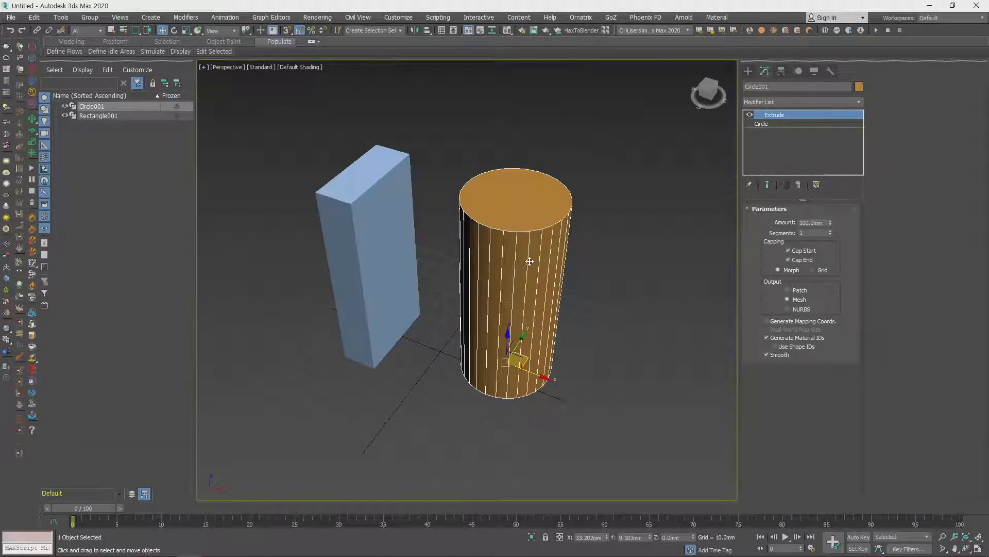
scroll(538, 258, up, 3)
middle_drag(536, 261, 537, 266)
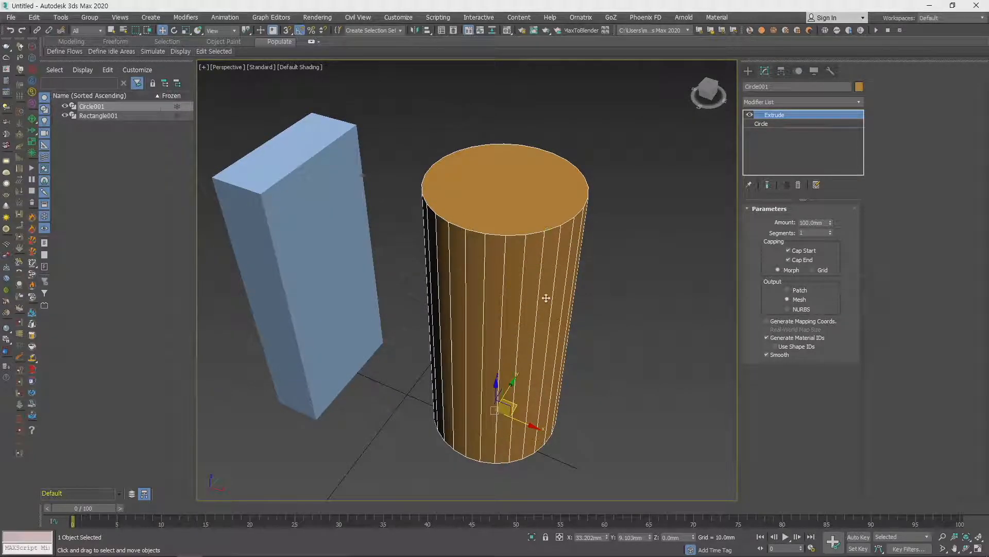
- Increase the extruded circle's height segments to 21
double_click(813, 233)
mouse_move(831, 233)
mouse_down()
mouse_move(834, 214)
mouse_move(838, 223)
mouse_up()
scroll(576, 350, up, 4)
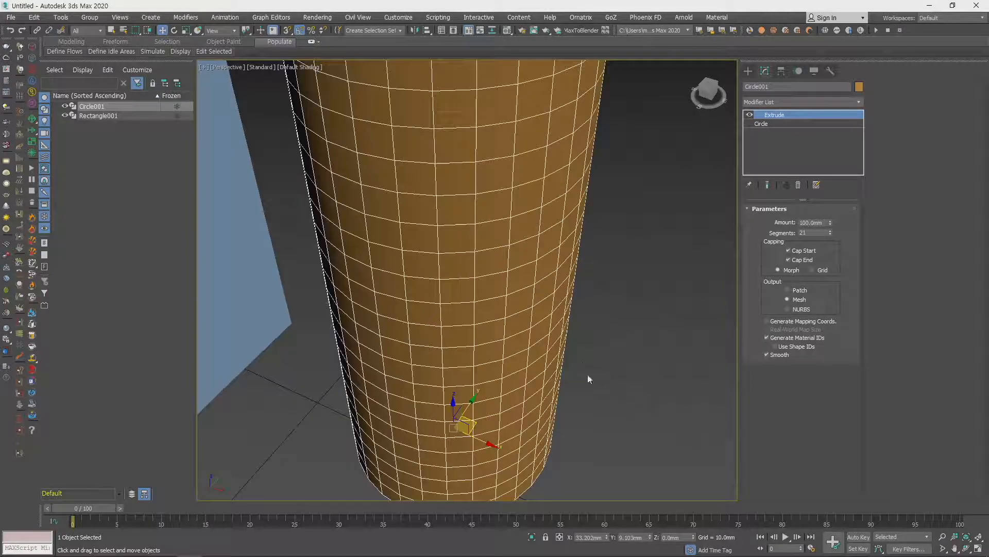
scroll(589, 379, down, 5)
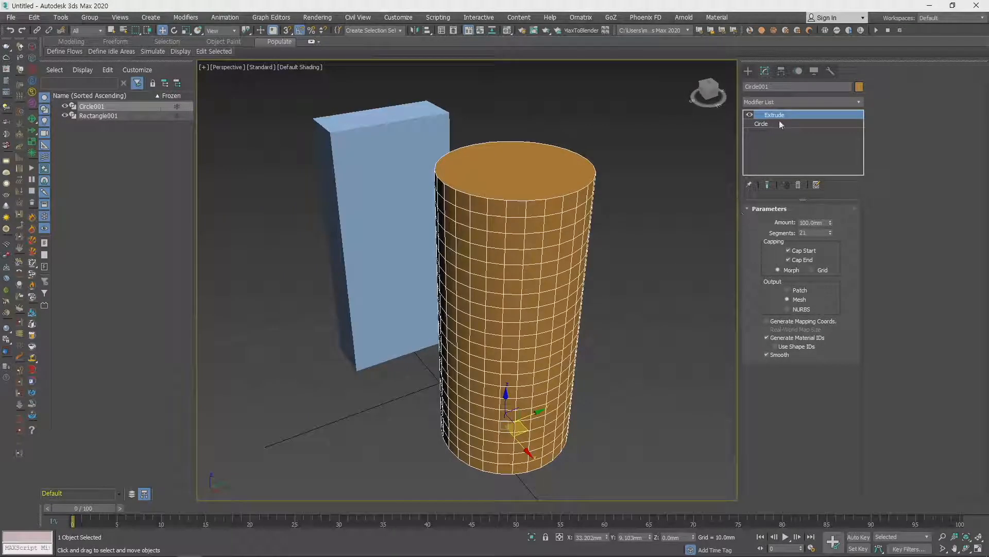
- Examine the base circle beneath the Extrude modifier, return to the Extrude level and inspect the segmented cylinder
click(779, 123)
alt+middle_drag(618, 309, 536, 420)
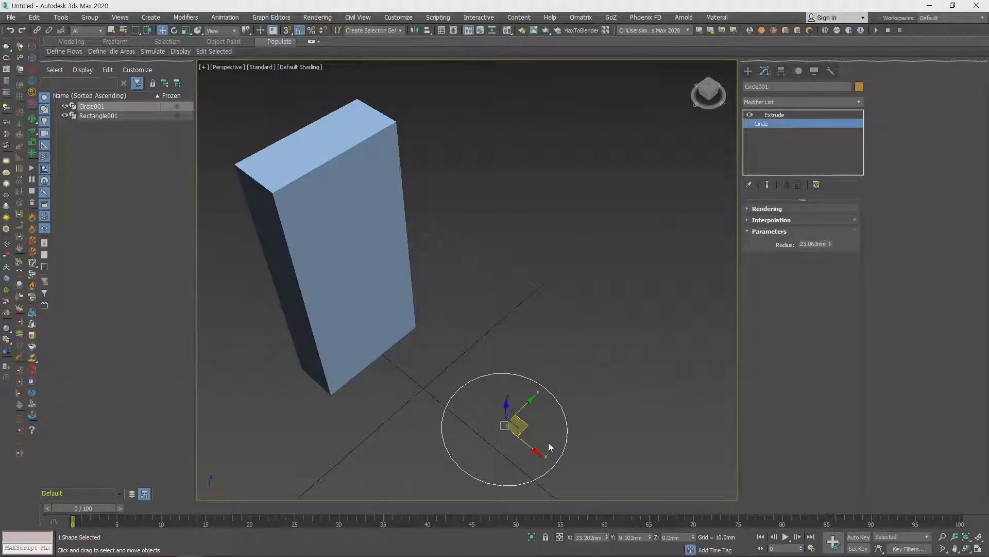
middle_drag(548, 442, 548, 402)
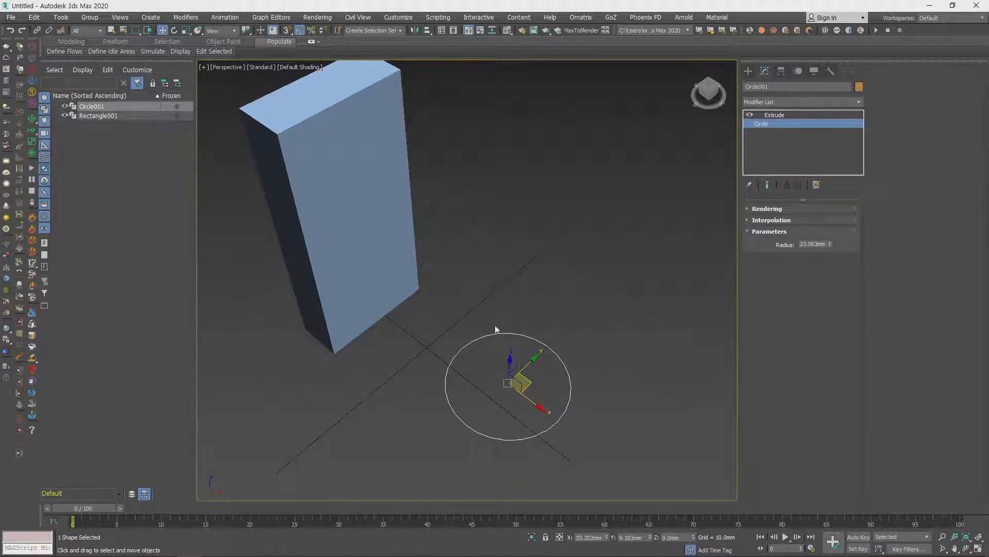
click(784, 115)
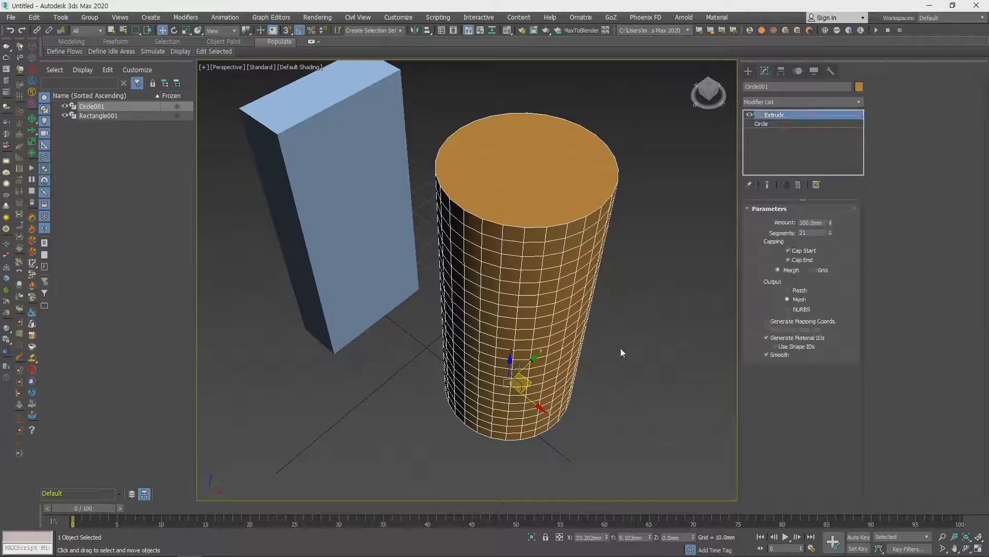
scroll(587, 348, down, 10)
middle_drag(579, 355, 561, 323)
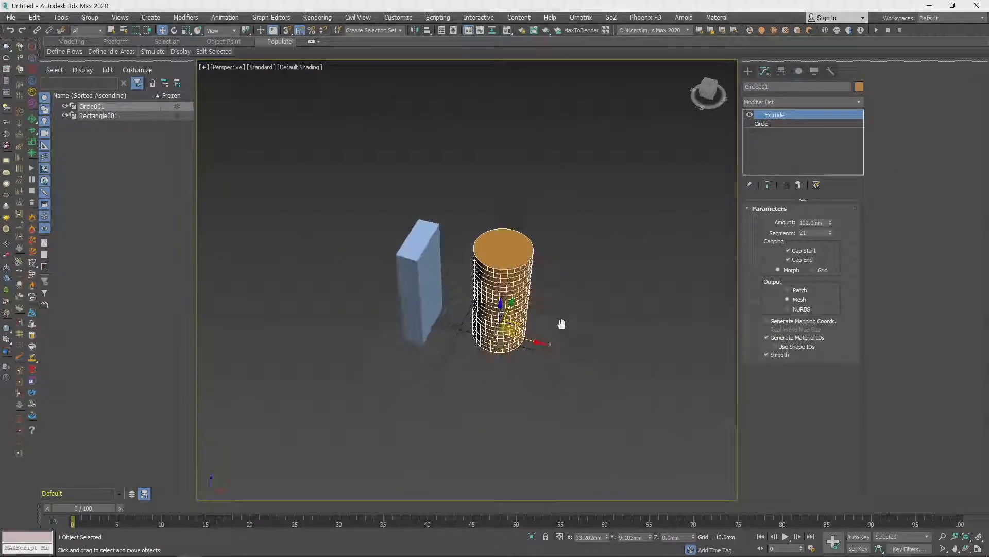
scroll(562, 324, up, 4)
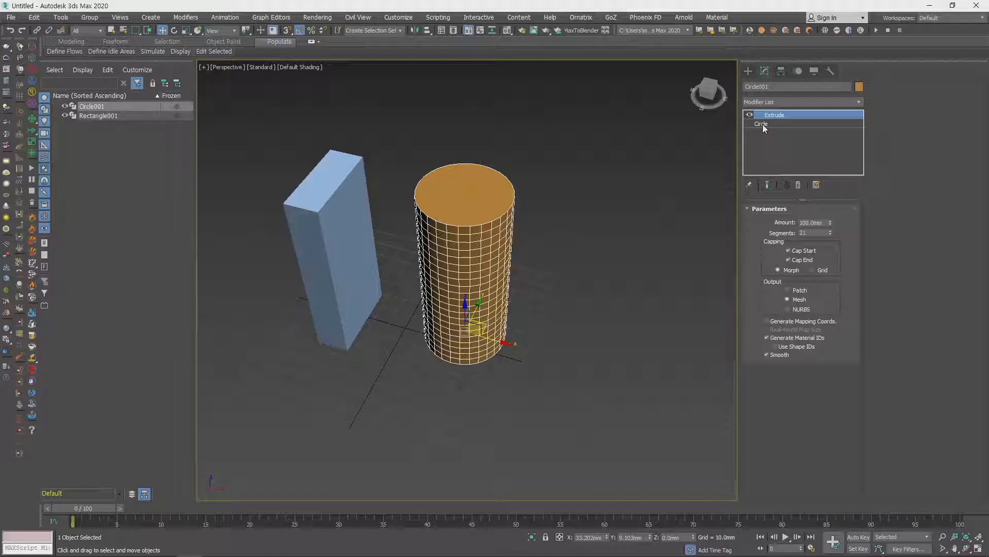
middle_drag(611, 339, 657, 303)
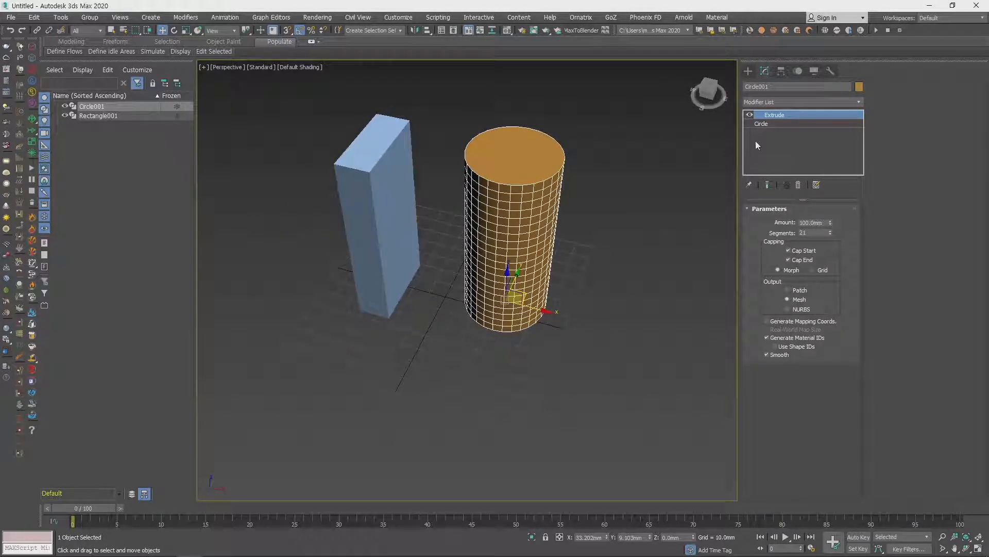
- Draw a second circle spline on the grid in front of the two extruded solids
click(751, 72)
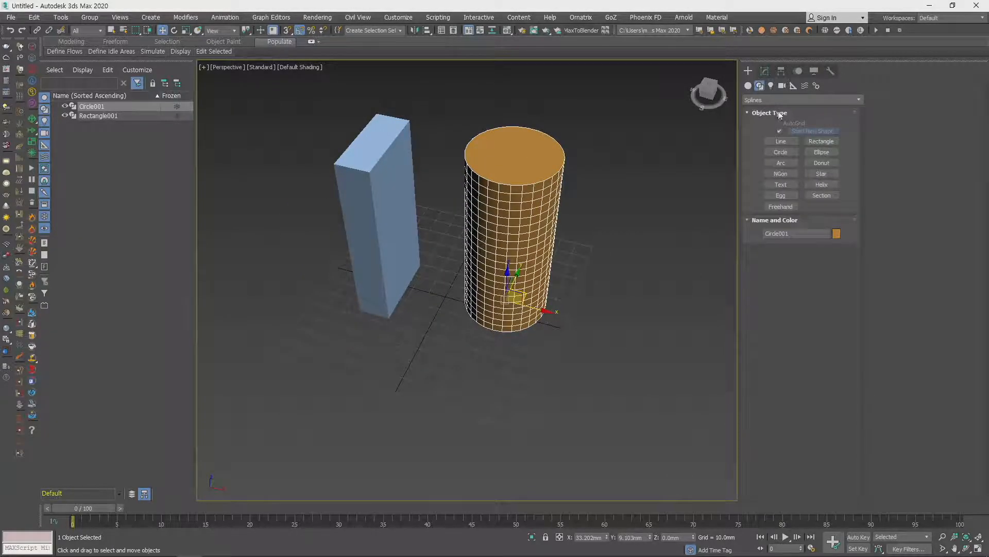
click(783, 153)
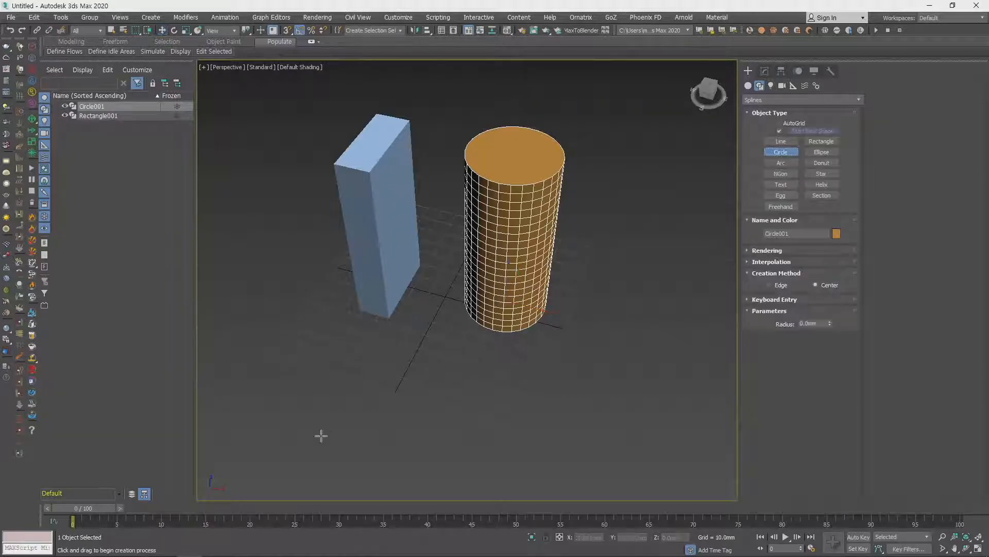
drag(415, 378, 459, 393)
middle_drag(494, 366, 512, 346)
right_click(508, 335)
- Convert the new circle to an editable spline
right_click(510, 338)
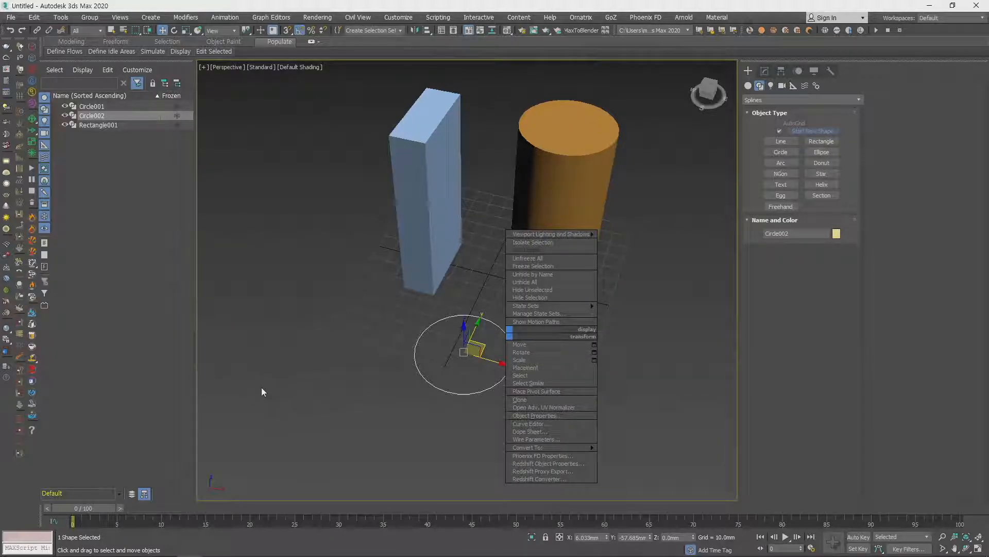
mouse_move(576, 450)
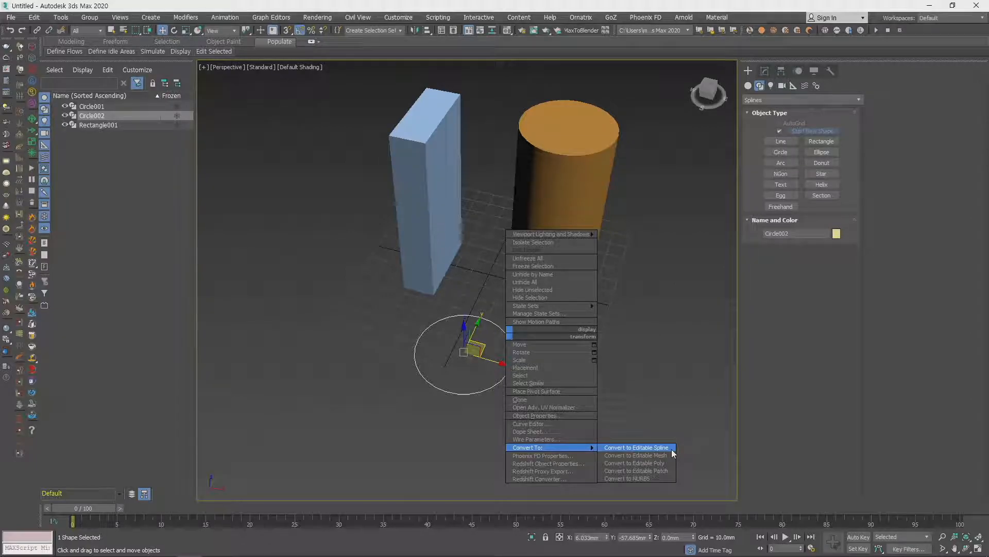
click(637, 447)
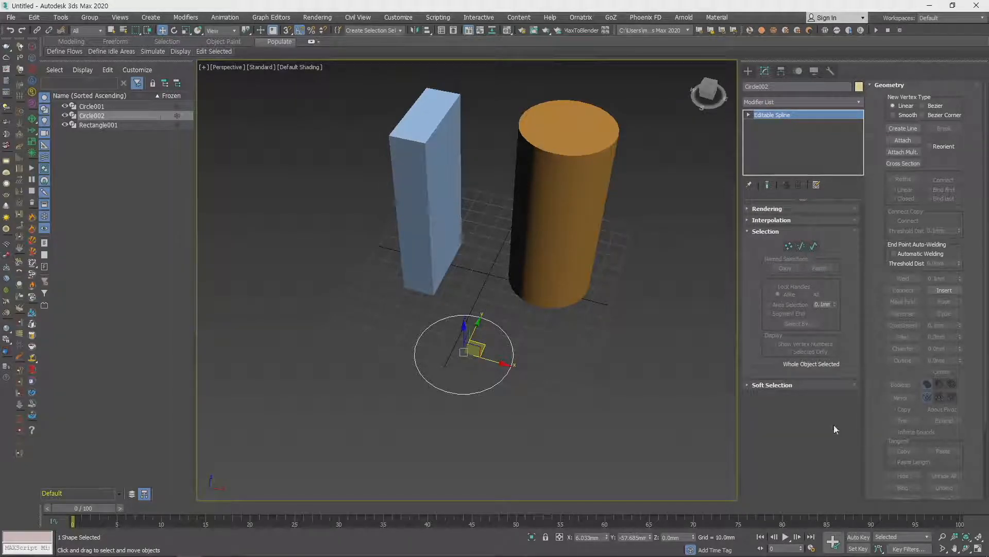
- Show the editable circle's vertices, switch to segment level and select its front segment
middle_drag(602, 386, 592, 376)
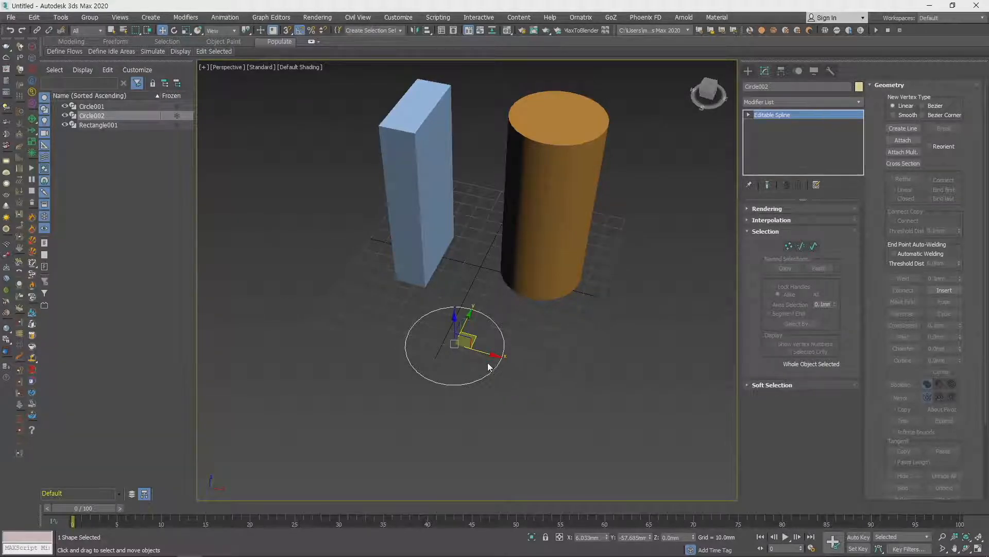
middle_drag(540, 361, 557, 362)
key(1)
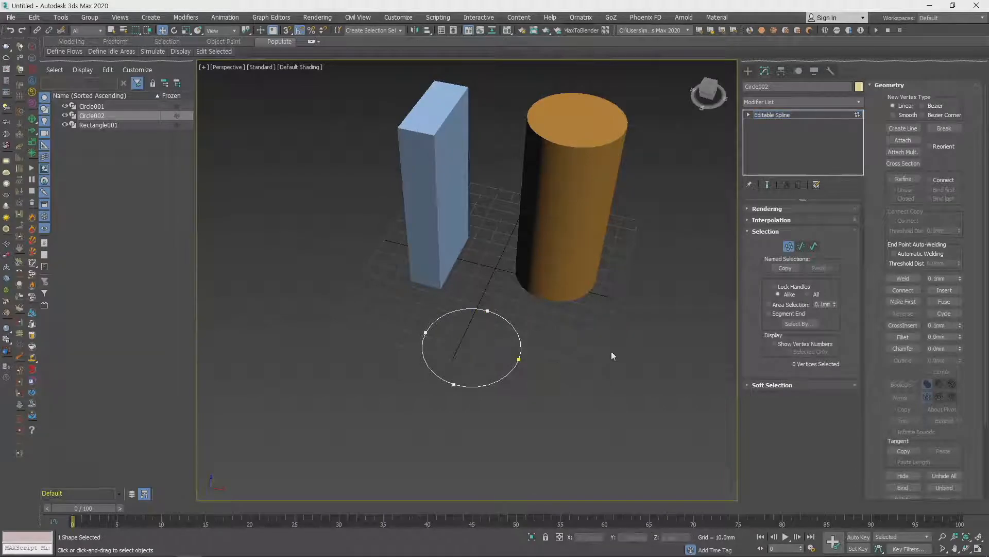
drag(508, 351, 481, 382)
key(2)
scroll(480, 362, up, 5)
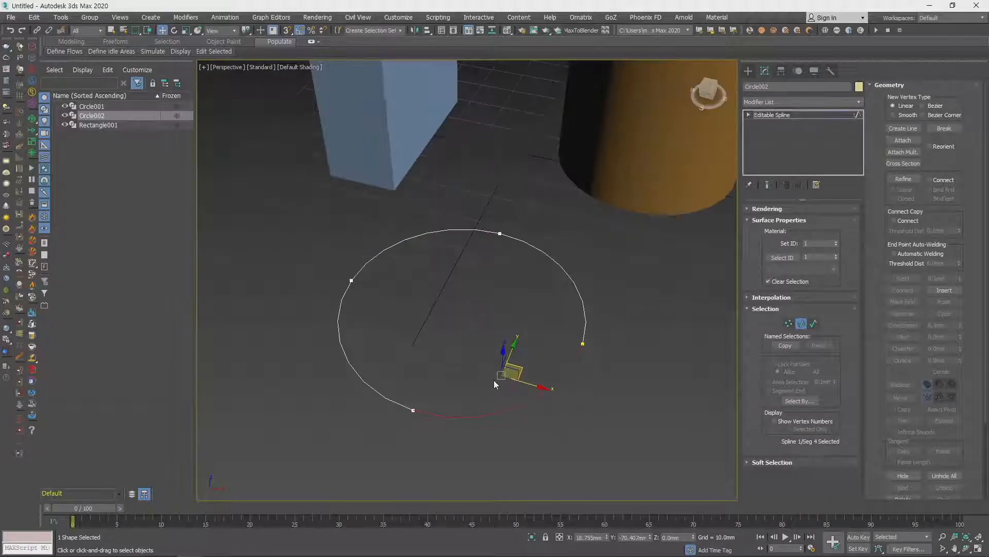
- Switch to spline level and select the whole circle spline
click(814, 326)
click(584, 295)
middle_drag(568, 409, 563, 406)
scroll(567, 405, down, 3)
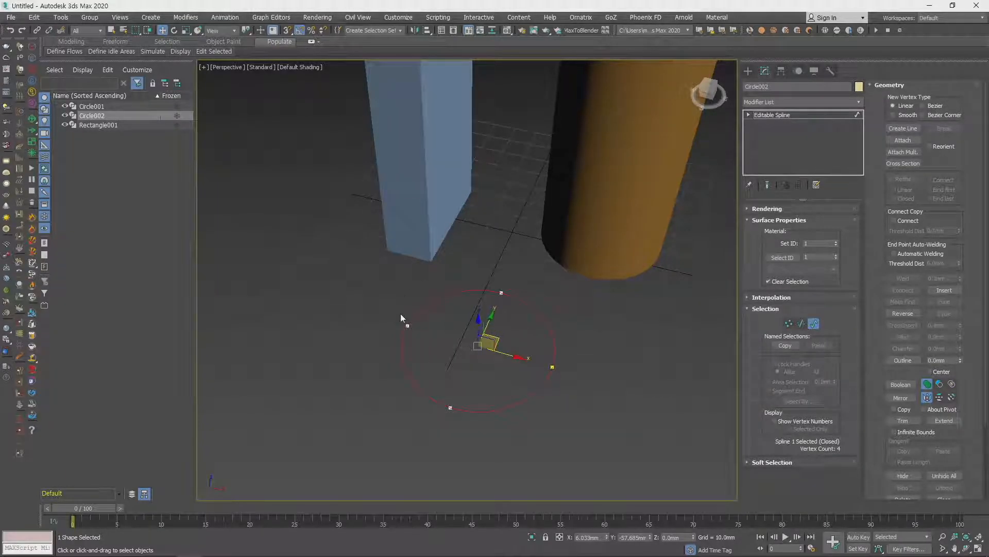
- Select the circle's rear vertex at vertex level, and cycle through segment level back to spline level
key(1)
click(501, 293)
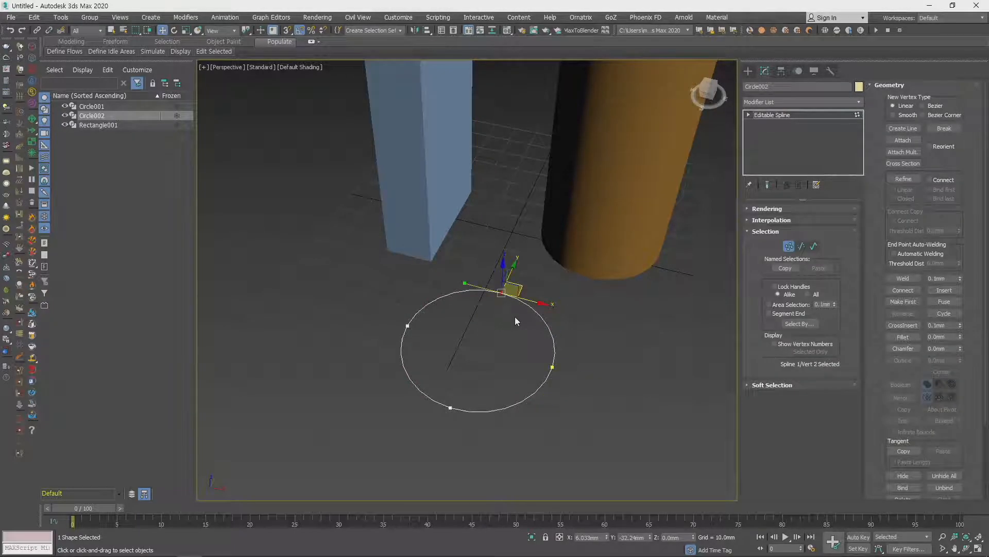
key(2)
key(3)
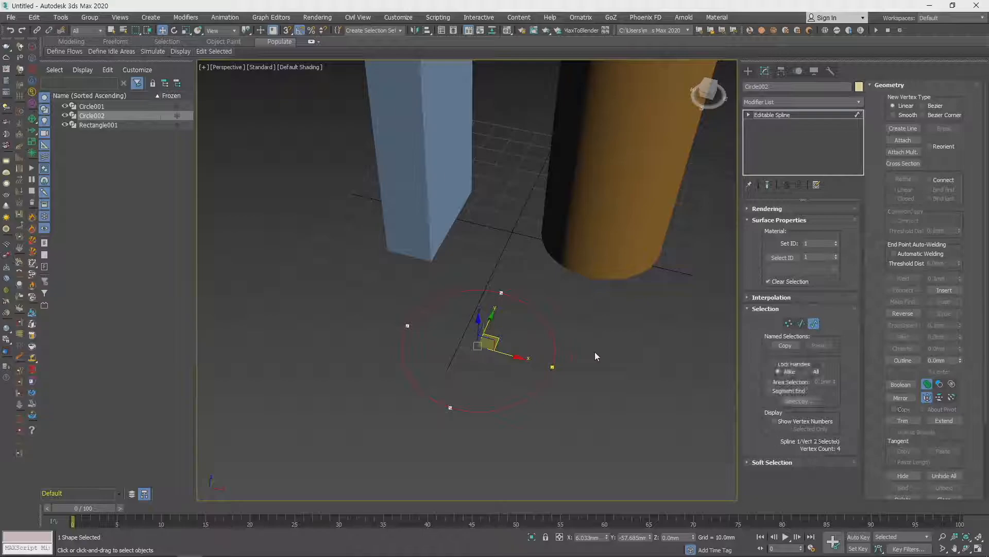
key(2)
key(3)
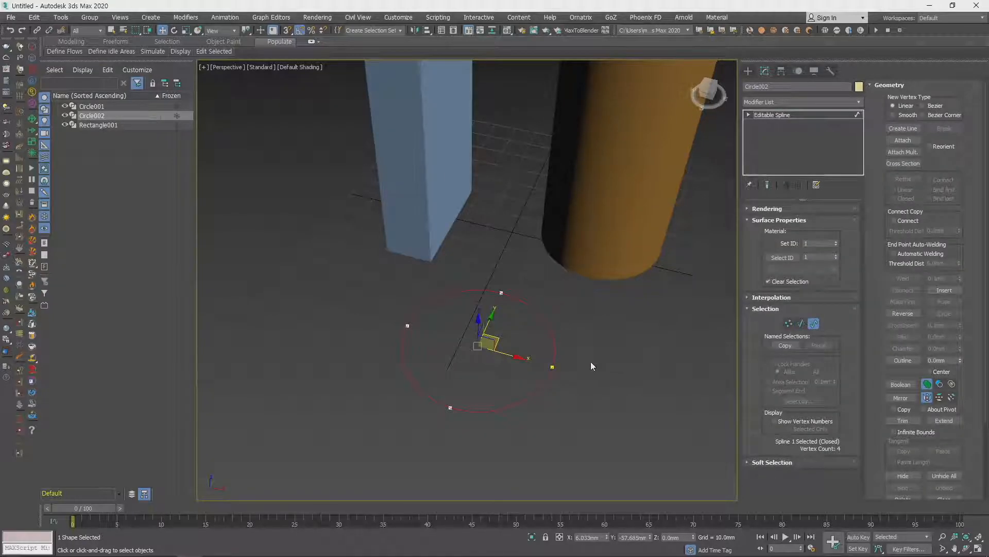
- Collapse the circle's Surface Properties and open its Rendering settings
middle_drag(599, 362, 531, 329)
click(557, 345)
drag(459, 325, 583, 382)
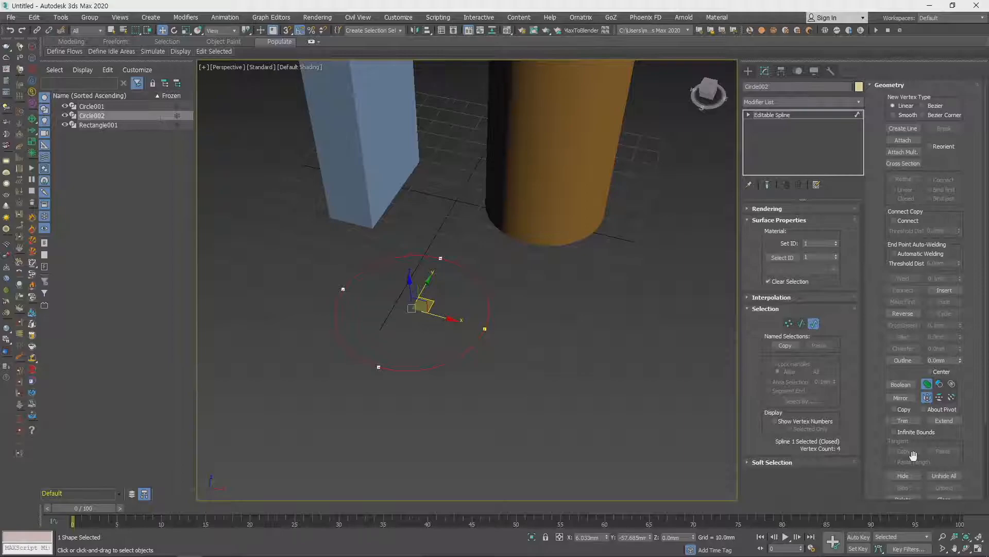
middle_drag(561, 357, 570, 362)
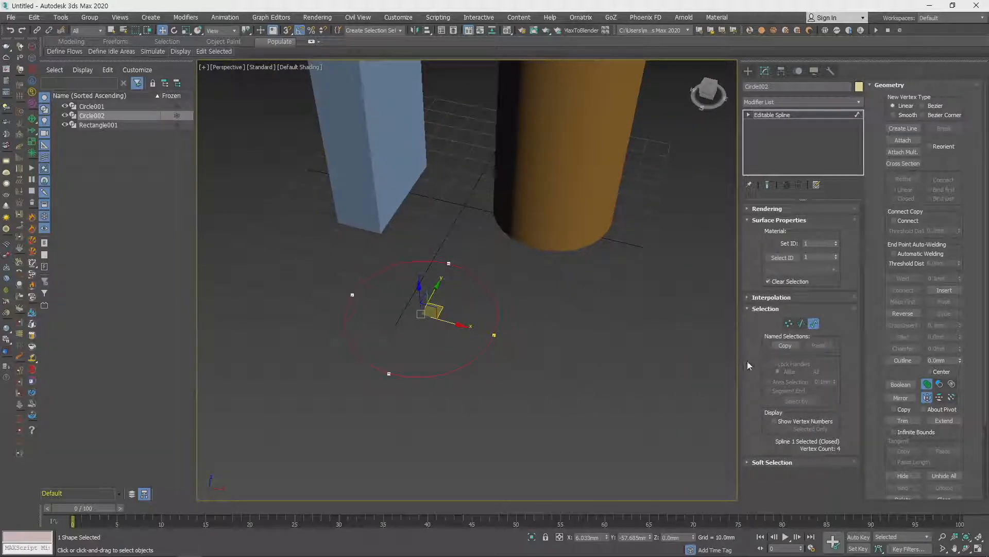
click(754, 220)
click(765, 209)
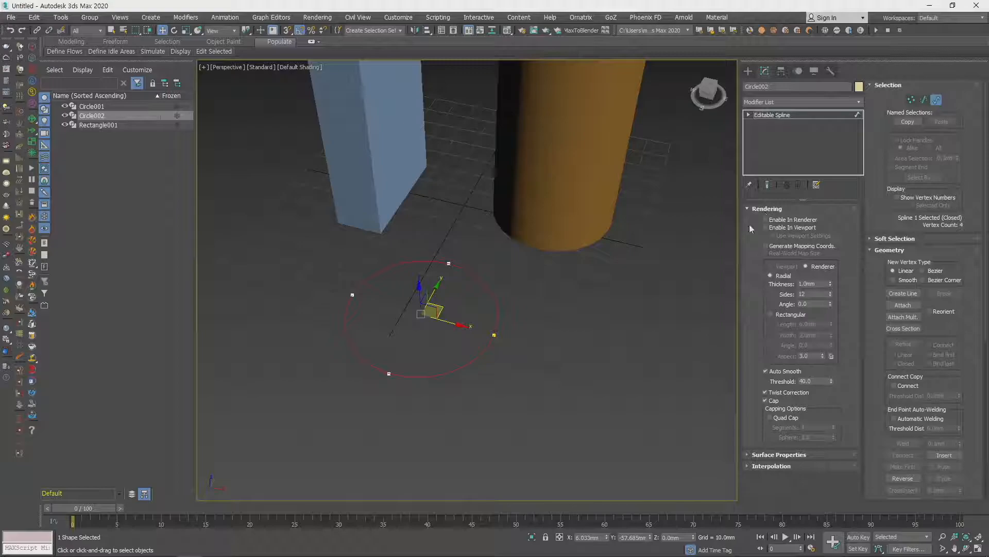
scroll(569, 335, down, 5)
scroll(536, 332, up, 3)
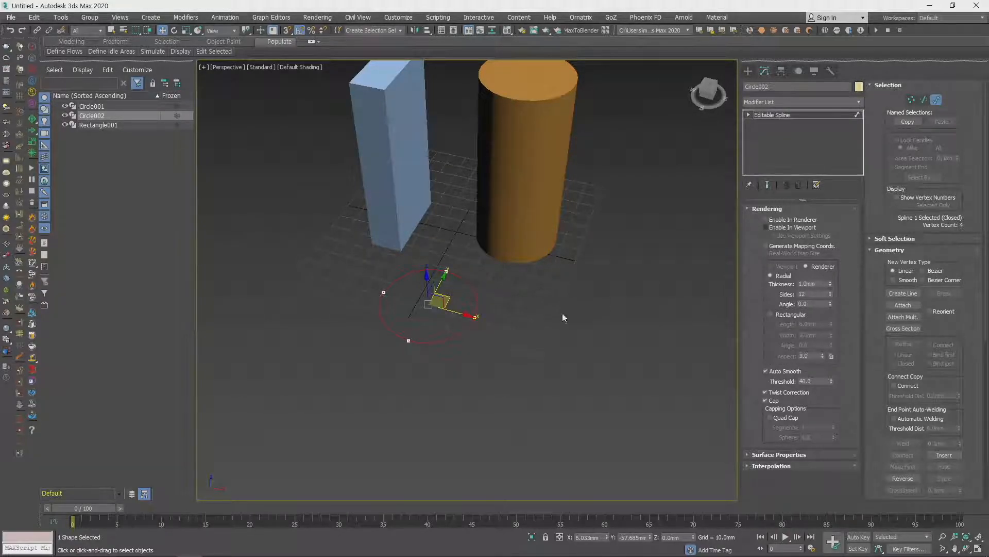
click(768, 220)
alt+middle_drag(634, 310, 627, 325)
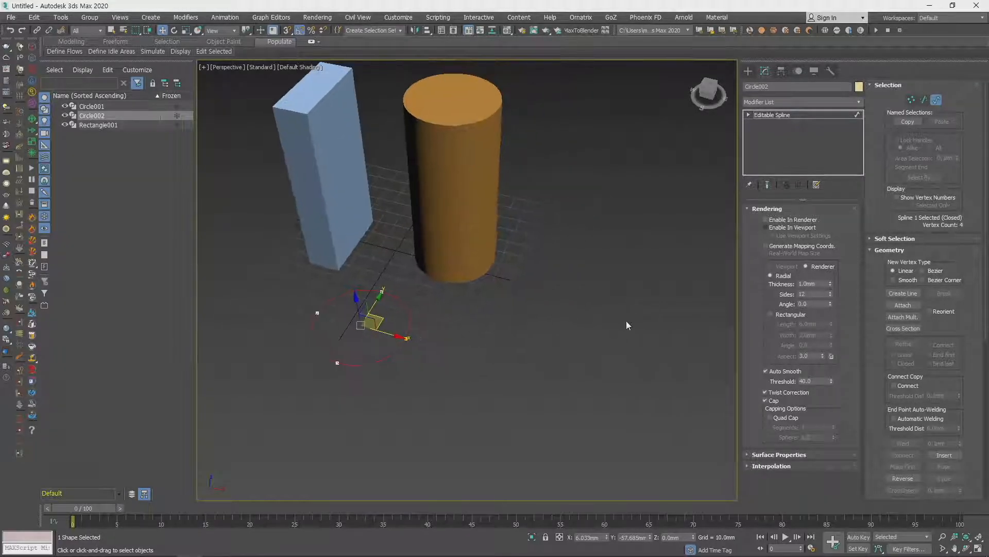
- Leave spline sub-object editing and delete the flat circle, the orange cylinder and the blue box from the scene
click(627, 325)
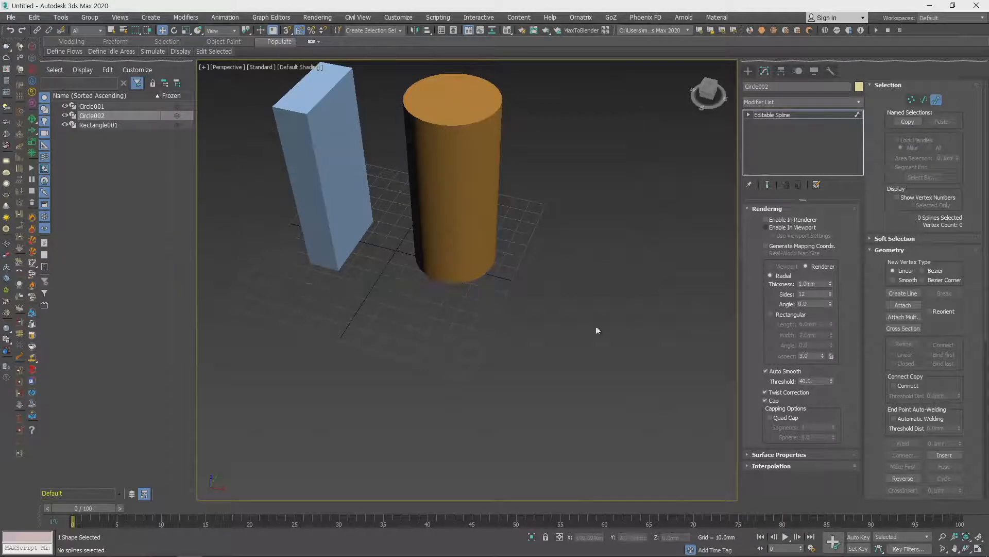
click(778, 115)
key(Delete)
click(447, 240)
key(Delete)
click(319, 199)
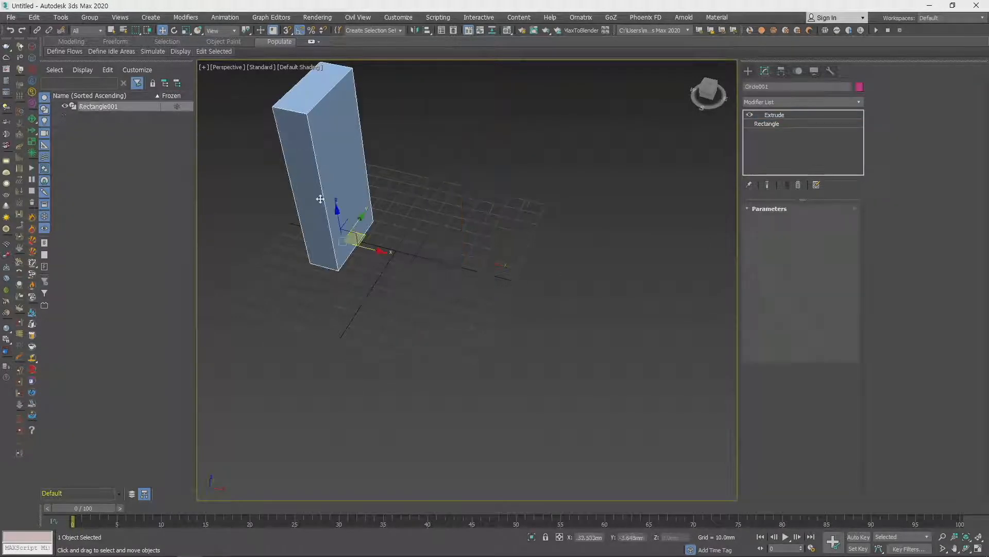
key(Delete)
- Start the spline Line tool in a zoomed-out Top view
click(748, 76)
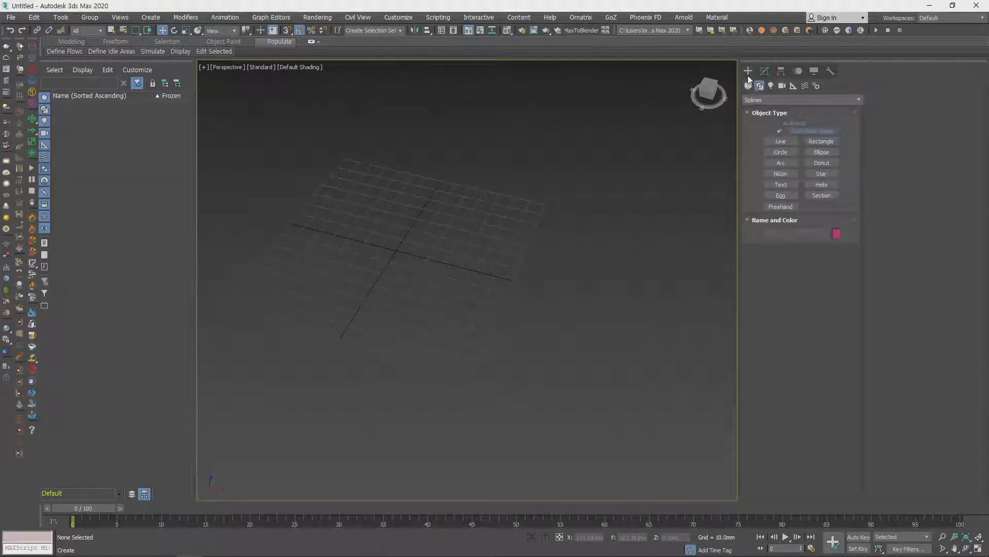
click(781, 141)
key(t)
scroll(535, 252, down, 6)
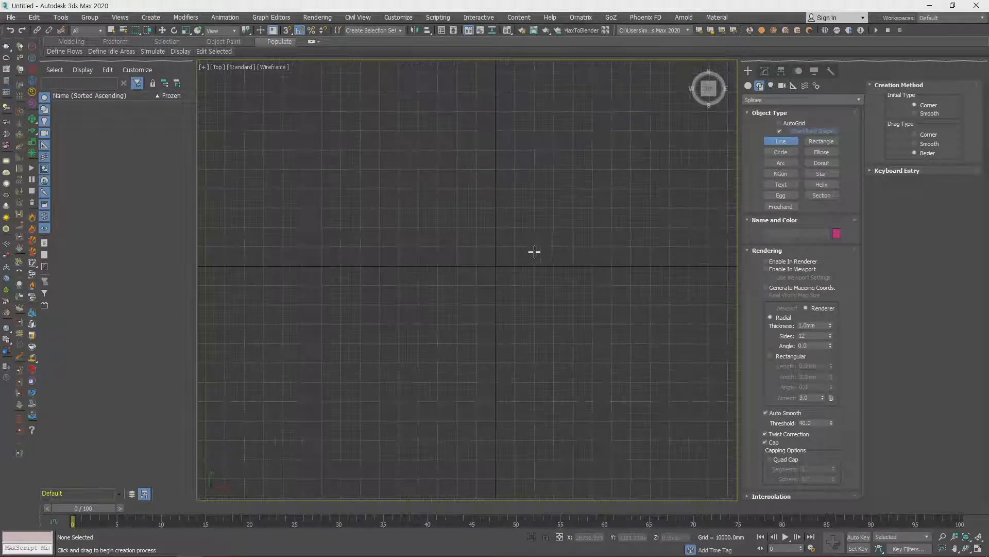
- Enable Grid Points snapping in the Grid and Snap Settings alongside Vertex and Edge/Segment, and move the dialog aside
click(297, 33)
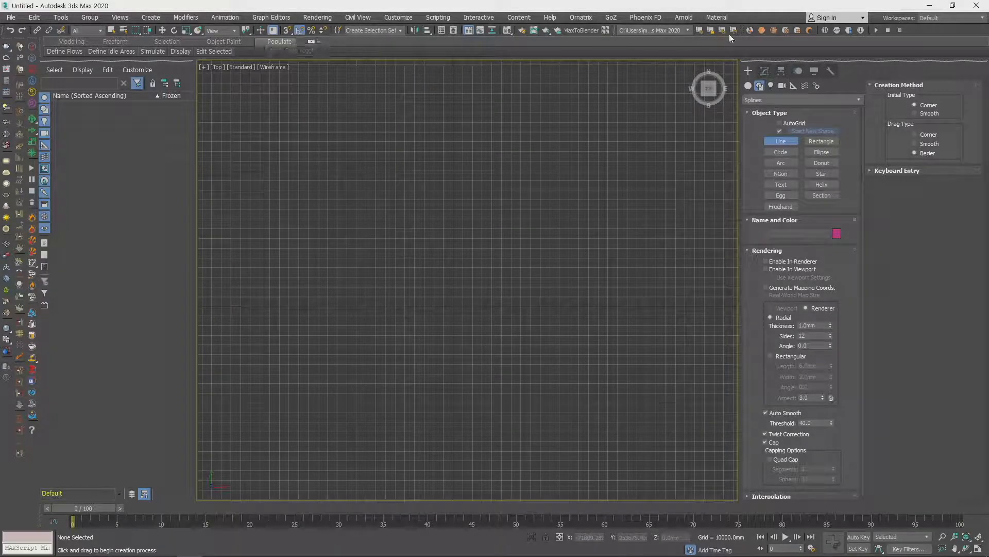
right_click(287, 32)
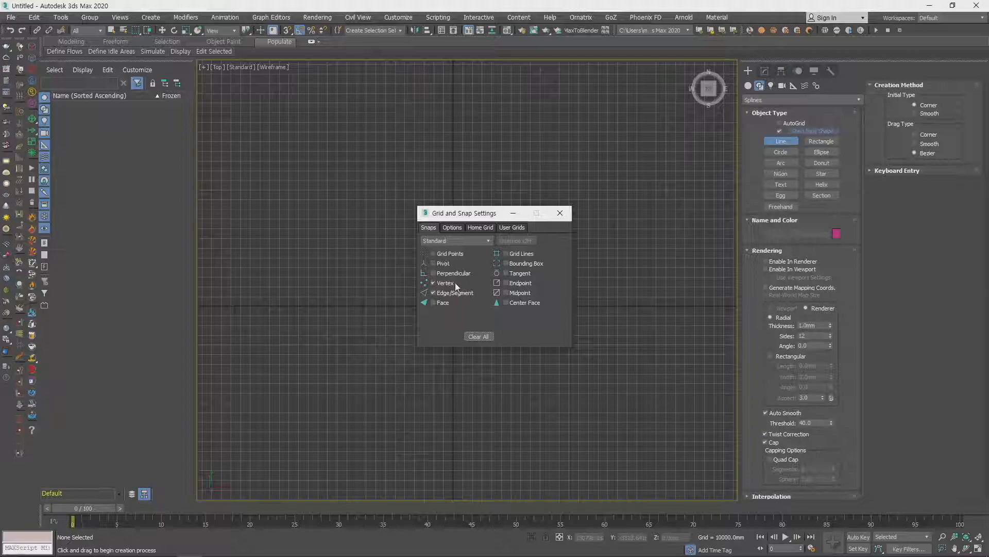
click(433, 253)
drag(461, 218, 332, 221)
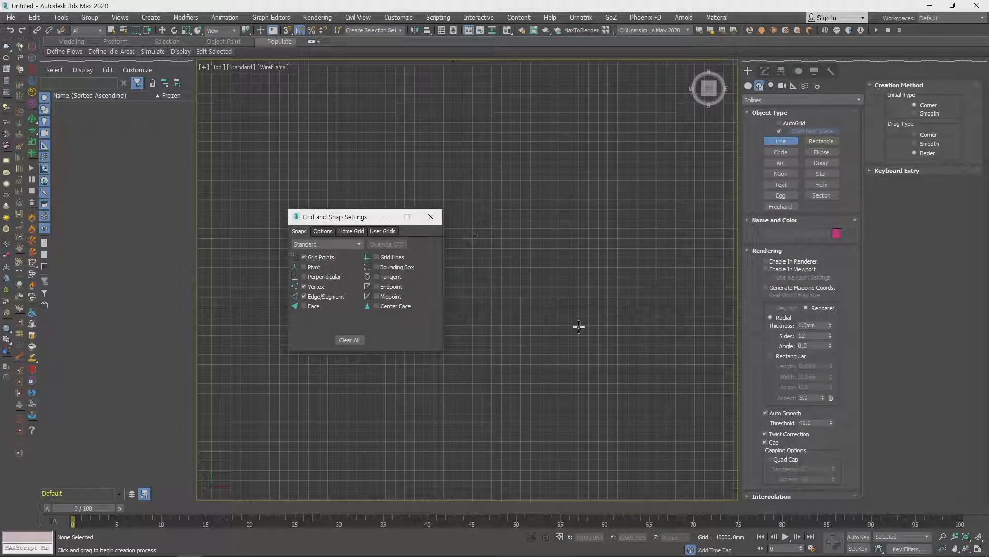
- Review the snap options, including Enable Axis Constraints, return to the snap types and close the settings
click(319, 233)
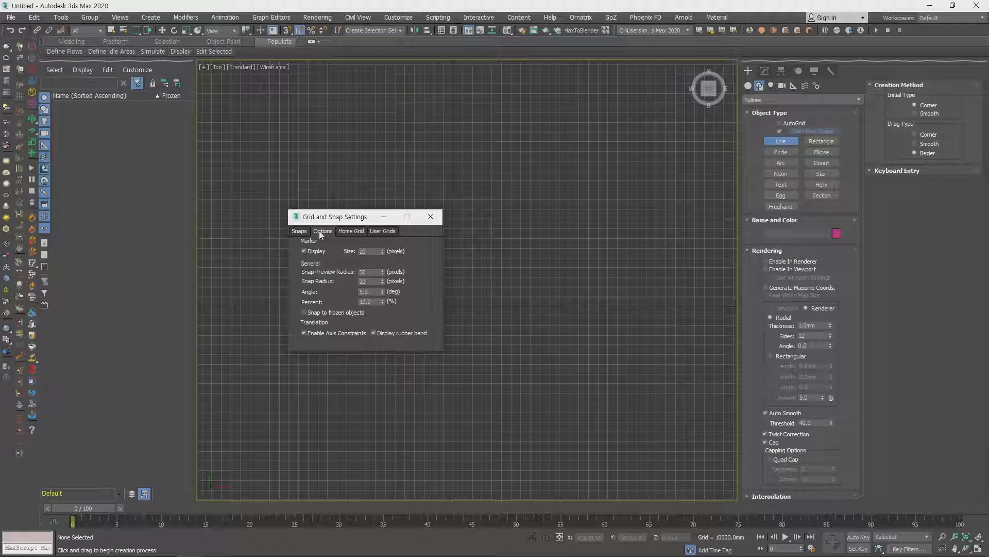
click(304, 333)
click(306, 336)
click(299, 230)
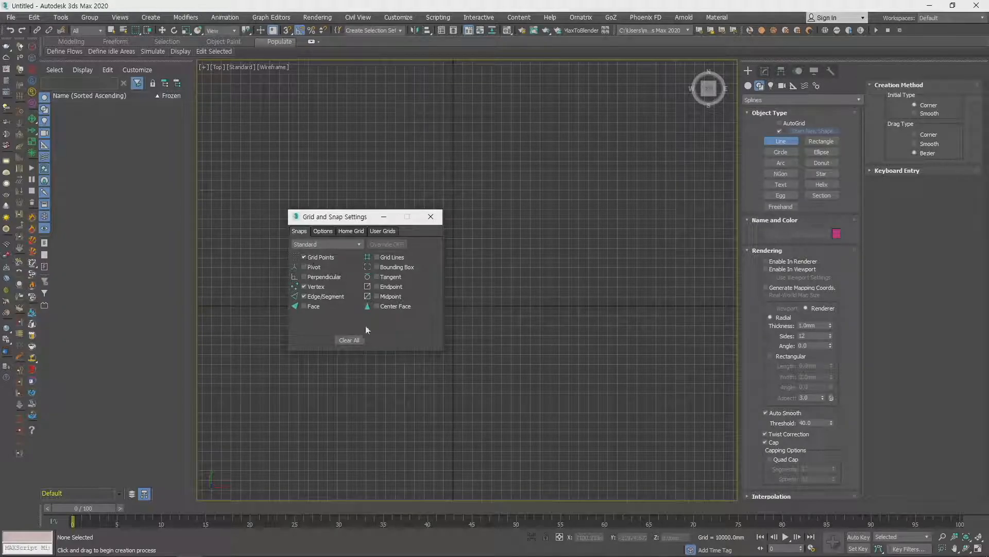
click(431, 216)
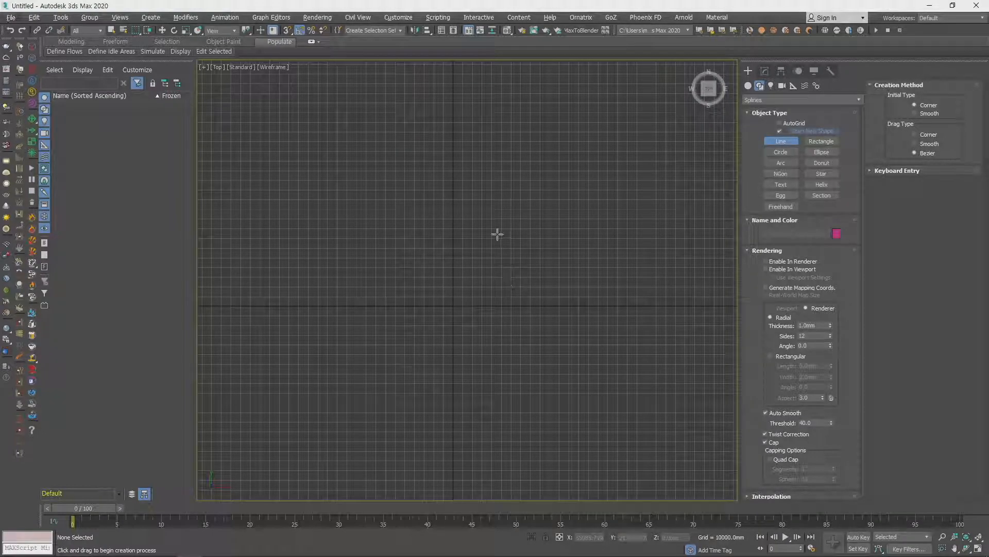
- Turn on 3D snapping and check the active snap types in the Grid and Snap Settings
key(alt+s)
click(762, 172)
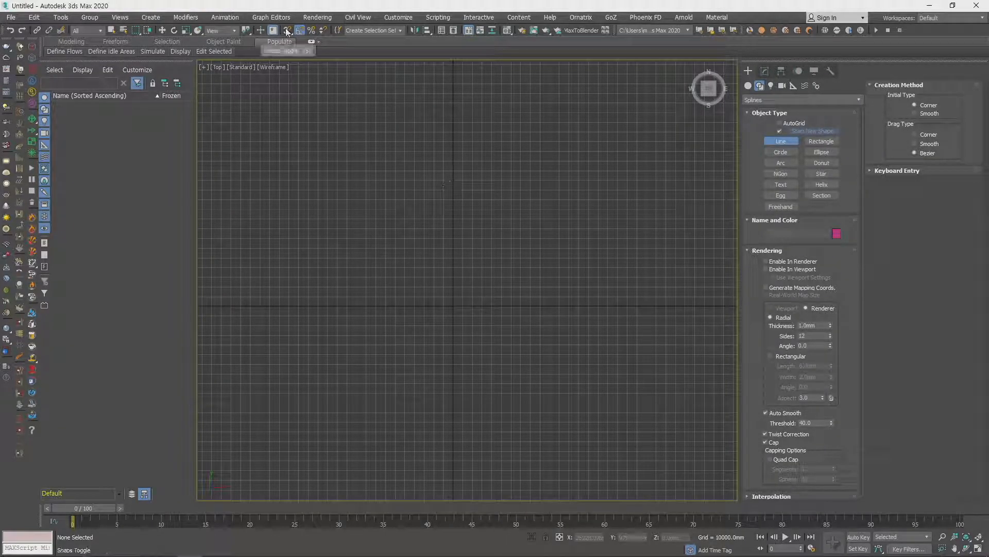
key(s)
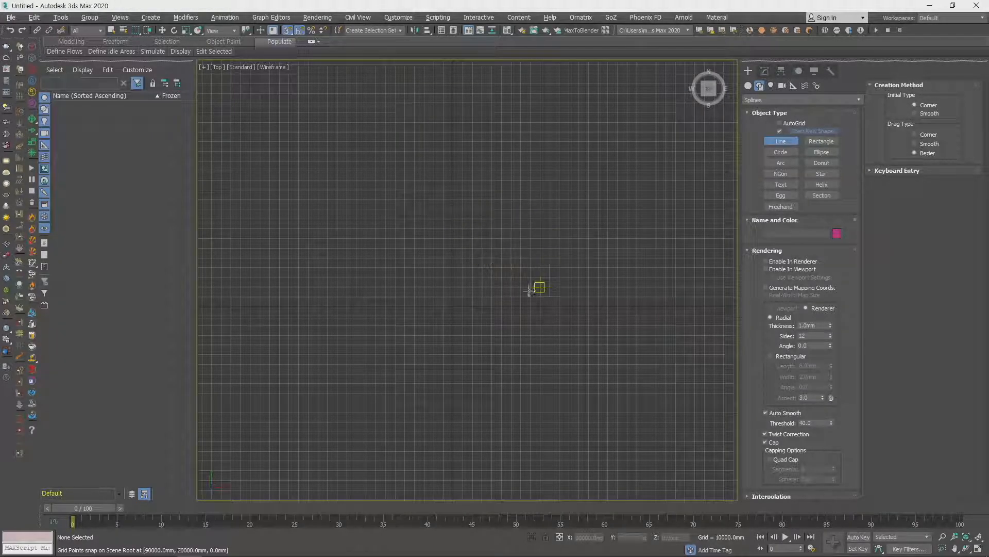
right_click(288, 32)
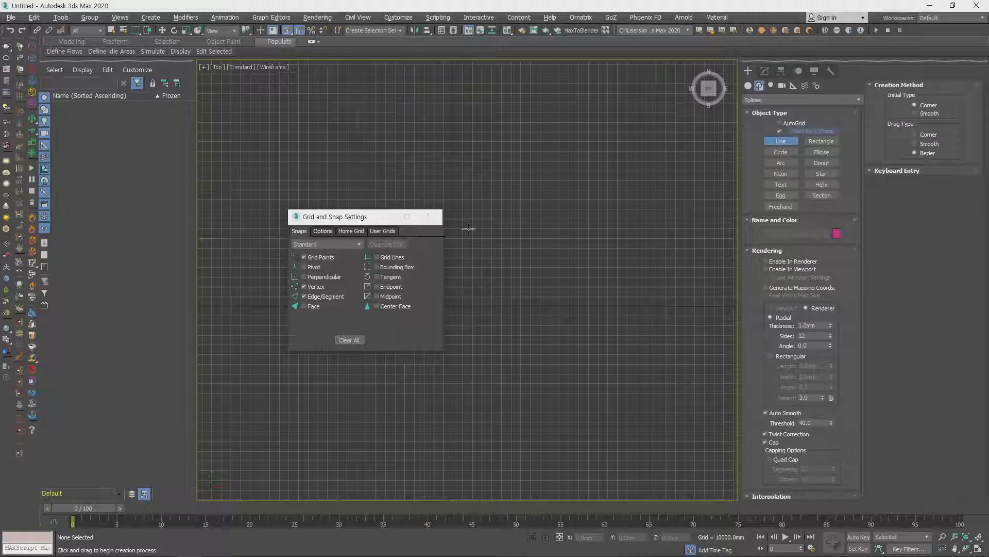
click(431, 217)
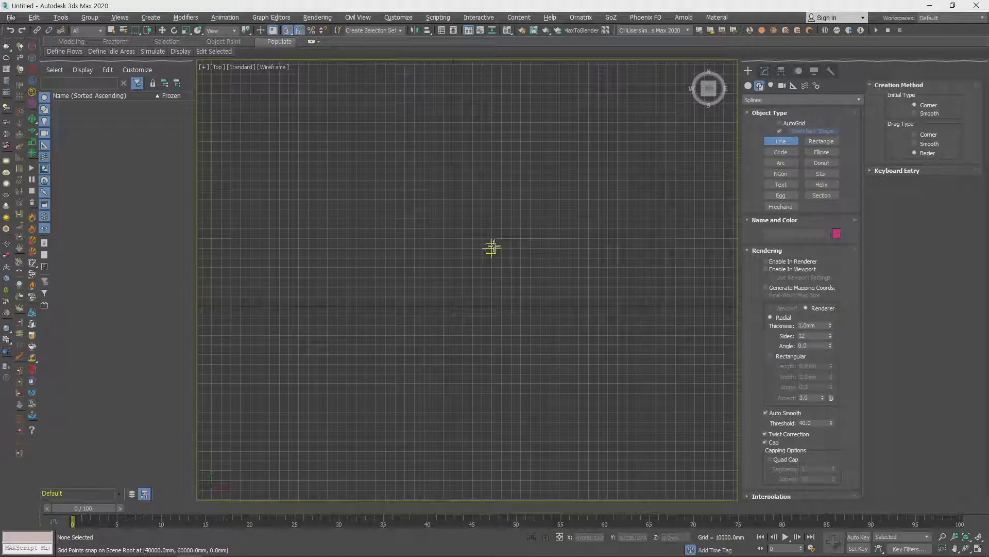
- Draw an open right-angled line with six straight segments on the grid points, starting at X 40000, Y 60000 mm
click(491, 249)
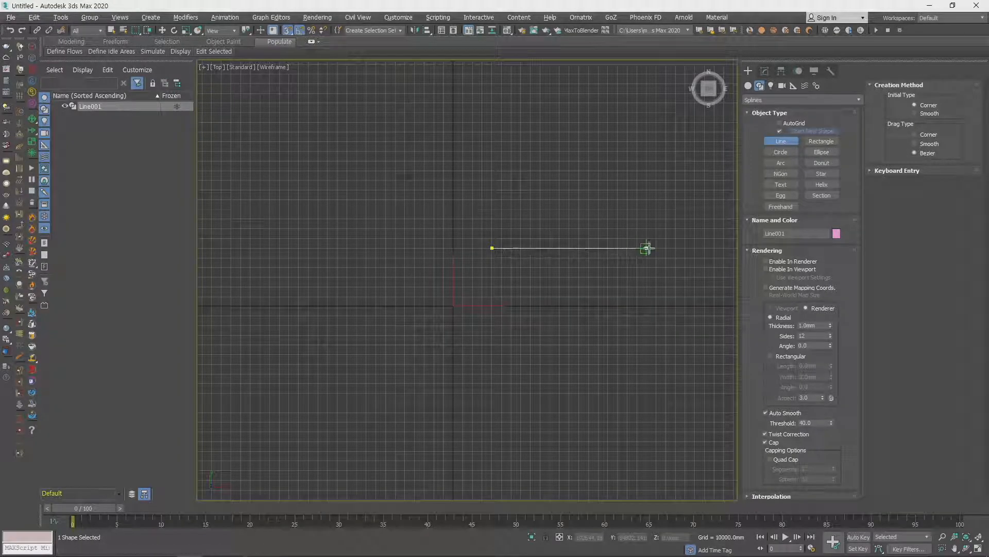
click(657, 248)
click(656, 413)
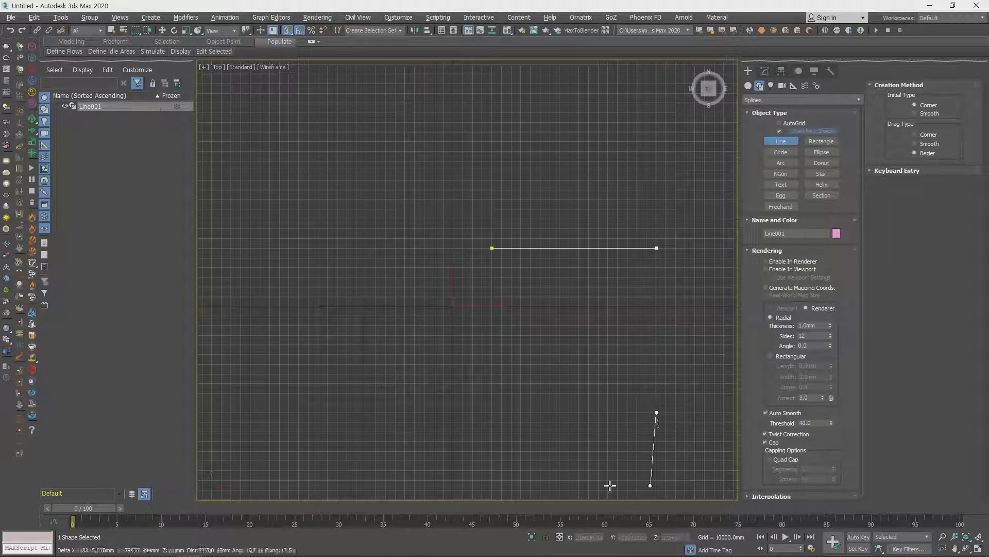
click(472, 413)
click(473, 278)
click(328, 277)
click(328, 412)
right_click(346, 394)
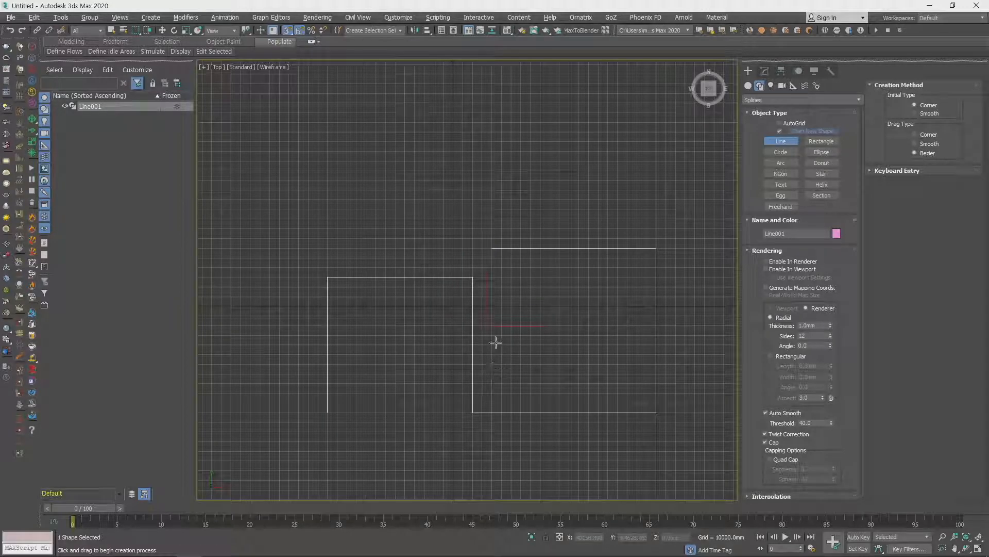
- Exit the Line tool, frame the line in the Perspective view, and turn on Enable In Renderer in its modify settings
right_click(517, 333)
middle_drag(564, 337, 468, 340)
key(p)
key(z)
scroll(510, 311, up, 5)
scroll(584, 320, down, 2)
click(765, 71)
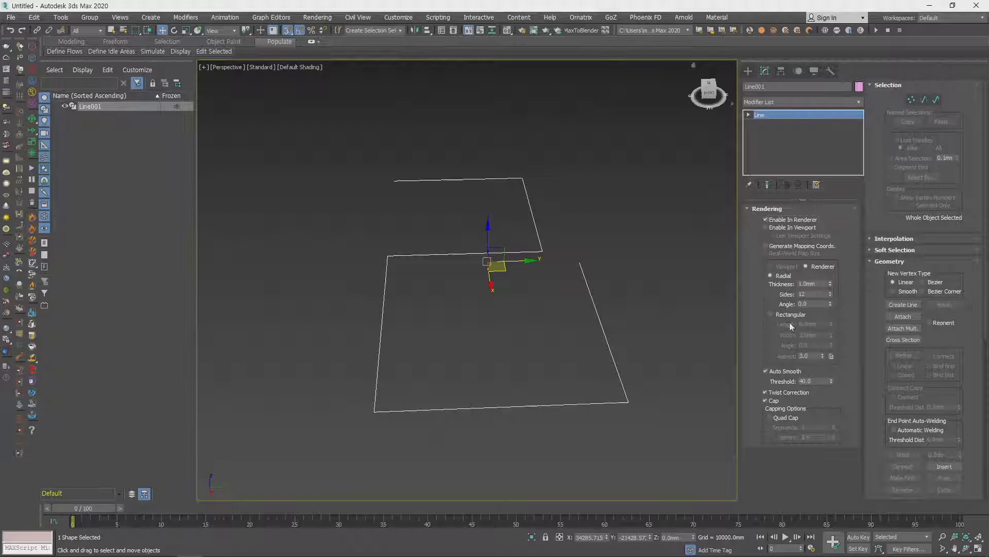
middle_drag(645, 323, 644, 324)
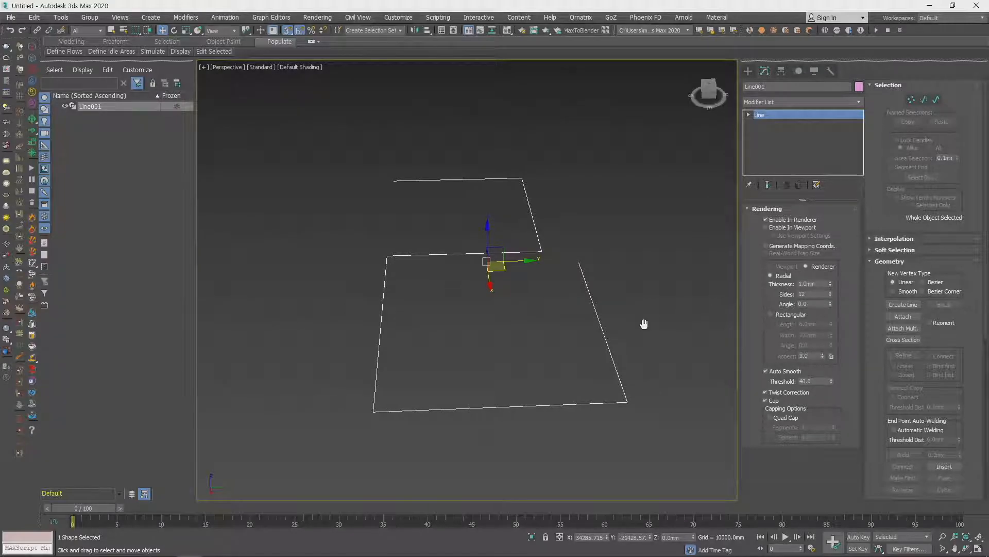
- Turn on Enable In Viewport for the line and set its radial thickness to 500 mm
click(808, 285)
click(767, 227)
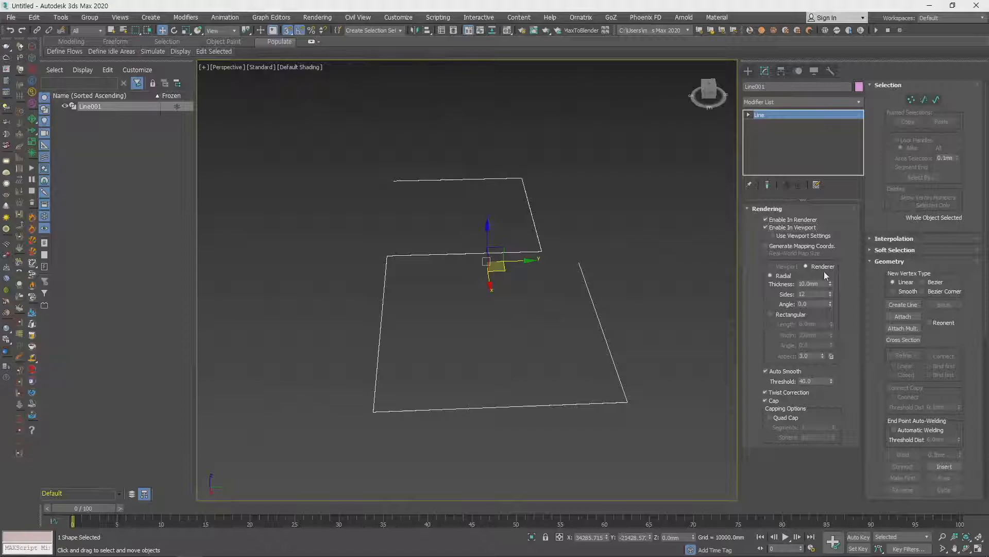
drag(830, 283, 659, 207)
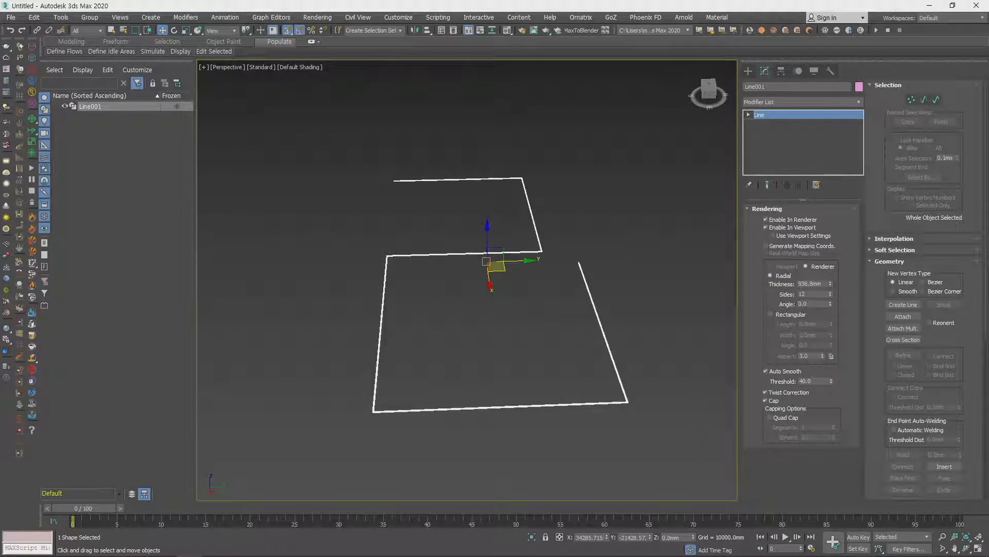
text(500)
key(Return)
- Examine the thickened line up close and from several angles
middle_drag(667, 460, 594, 387)
scroll(595, 372, up, 10)
key(z)
alt+middle_drag(568, 357, 400, 344)
scroll(484, 381, up, 4)
alt+middle_drag(483, 382, 466, 367)
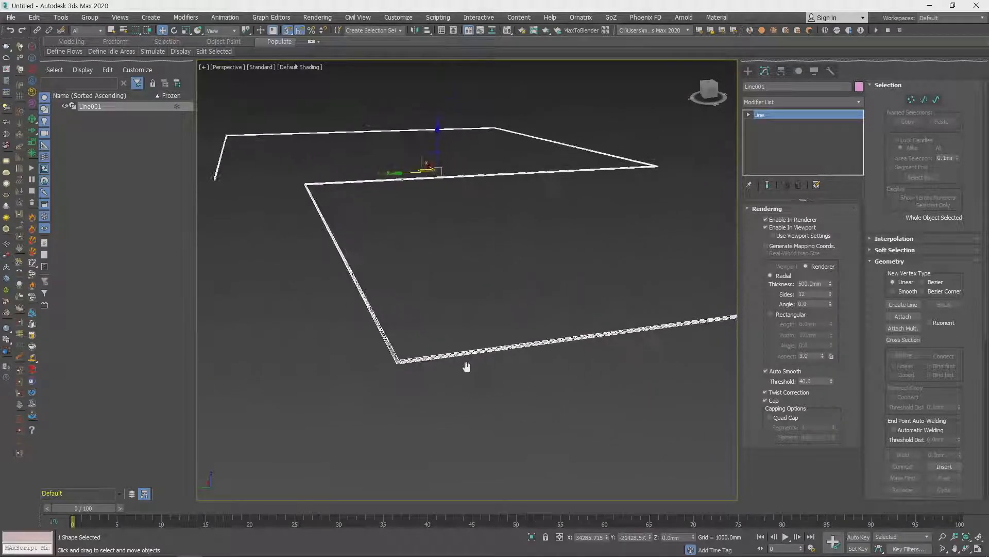
scroll(646, 299, down, 5)
alt+middle_drag(647, 299, 631, 327)
middle_drag(631, 327, 568, 331)
scroll(526, 319, up, 3)
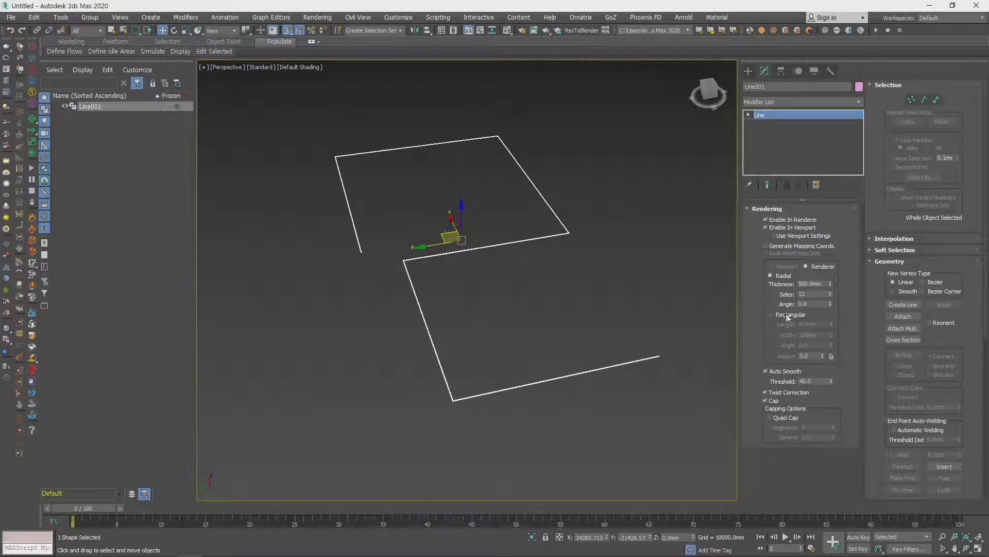
scroll(511, 253, up, 10)
scroll(487, 314, down, 10)
- Switch the line's rendered cross-section to Rectangular with a length of 1000 mm
click(771, 315)
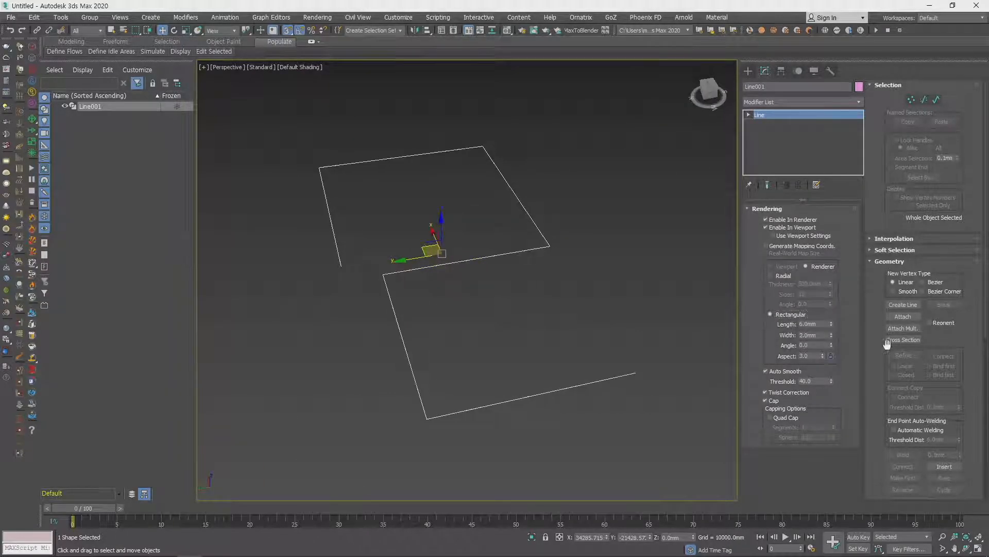
click(823, 325)
text(1000)
key(Return)
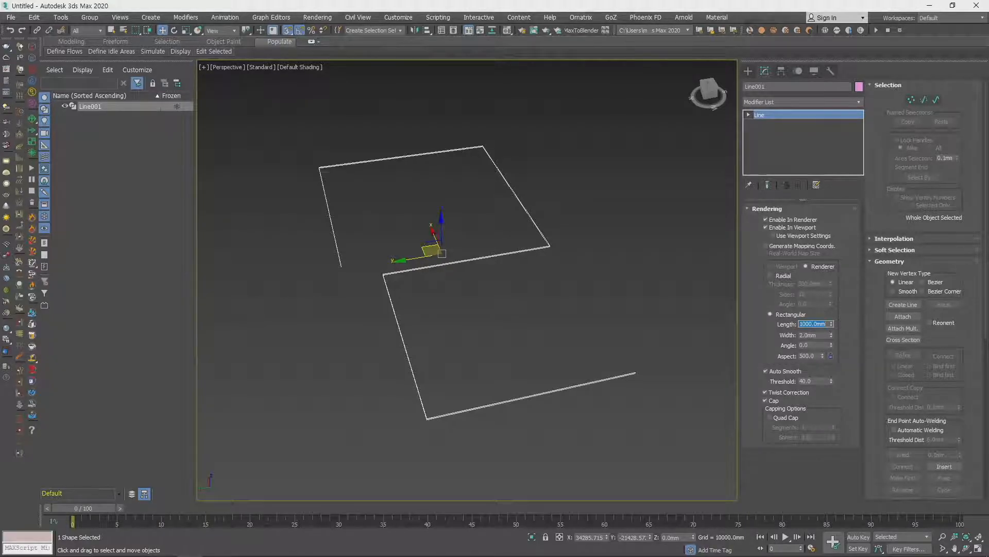
- Set the rectangular cross-section's length to 50000 mm so the line forms tall walls
middle_drag(626, 317, 605, 314)
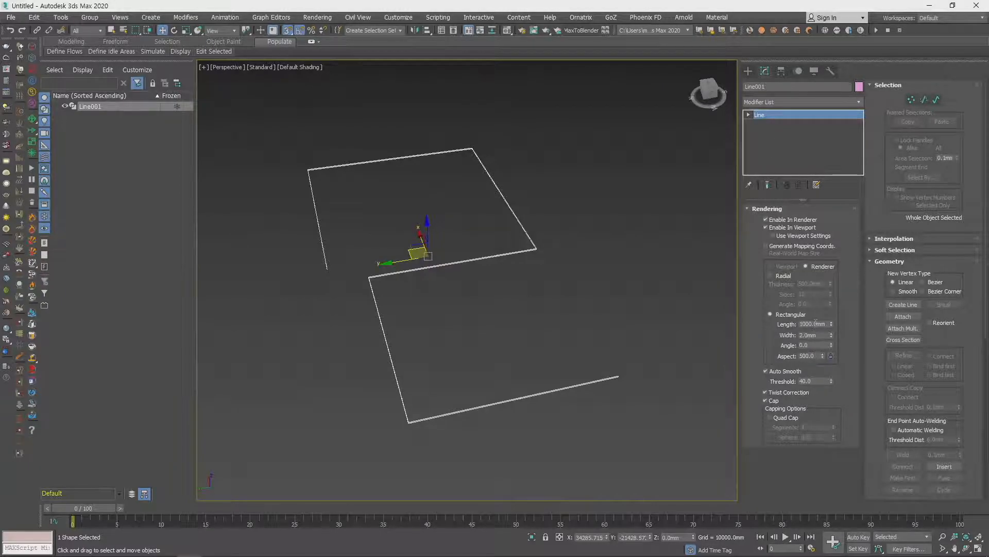
text(5000)
key(Return)
alt+middle_drag(615, 283, 571, 273)
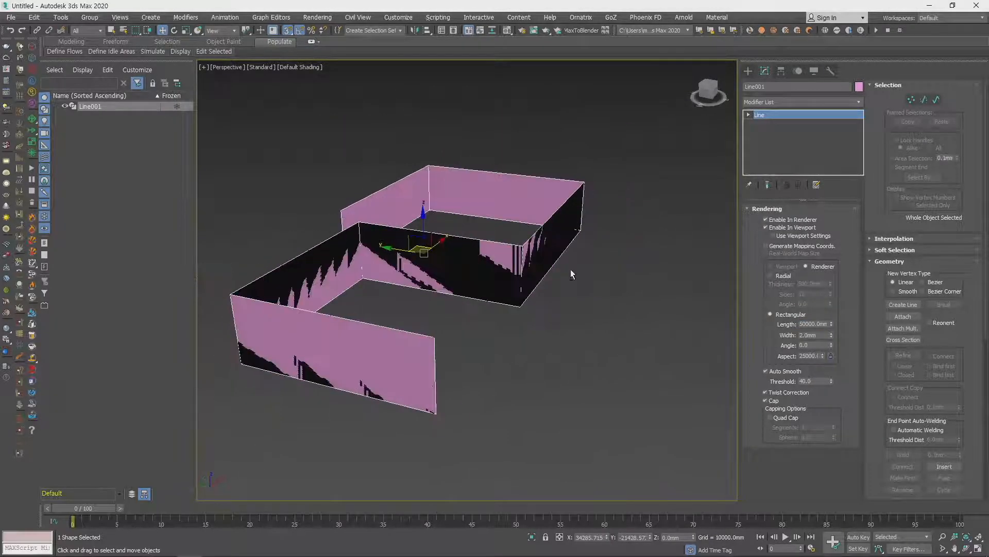
- Set the rectangular cross-section's width to 2000 mm to thicken the walls
scroll(571, 274, up, 4)
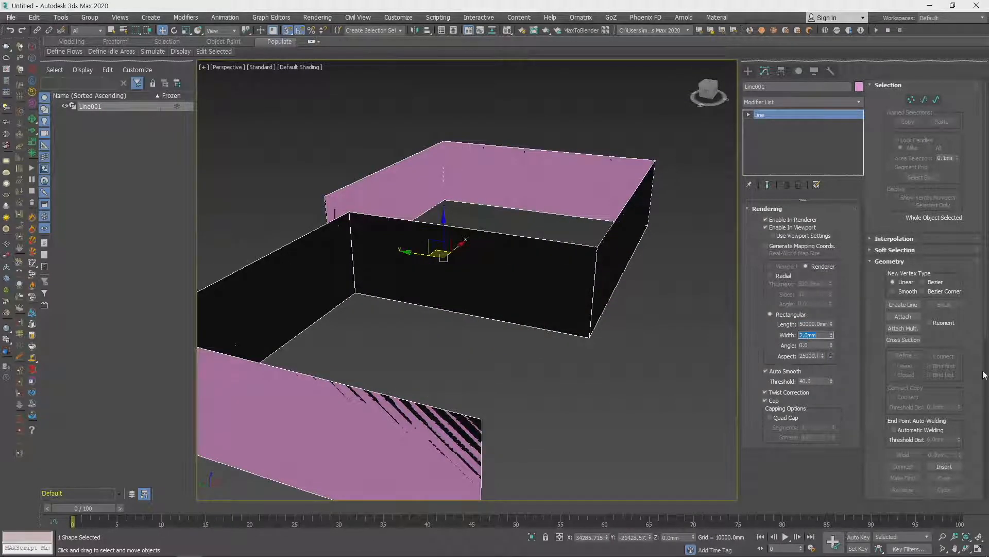
text(2000)
key(Return)
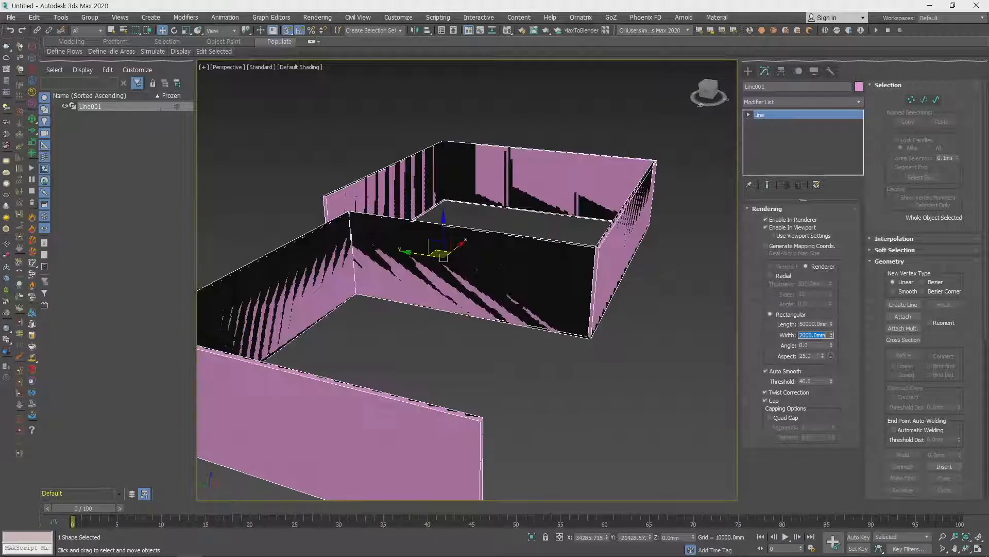
alt+middle_drag(700, 265, 636, 260)
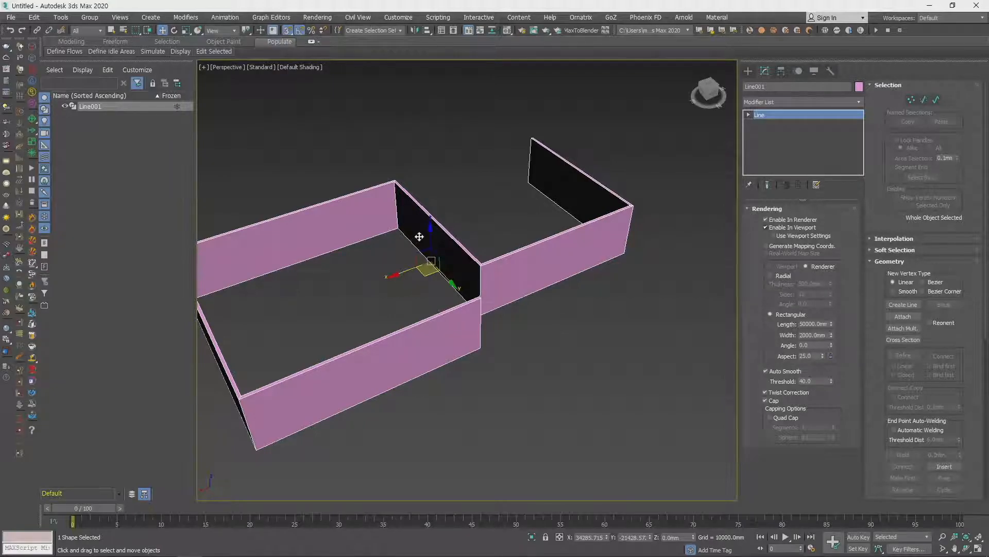
- Convert the wall-shaped line to an Editable Poly and inspect the resulting walls
right_click(532, 263)
mouse_move(596, 377)
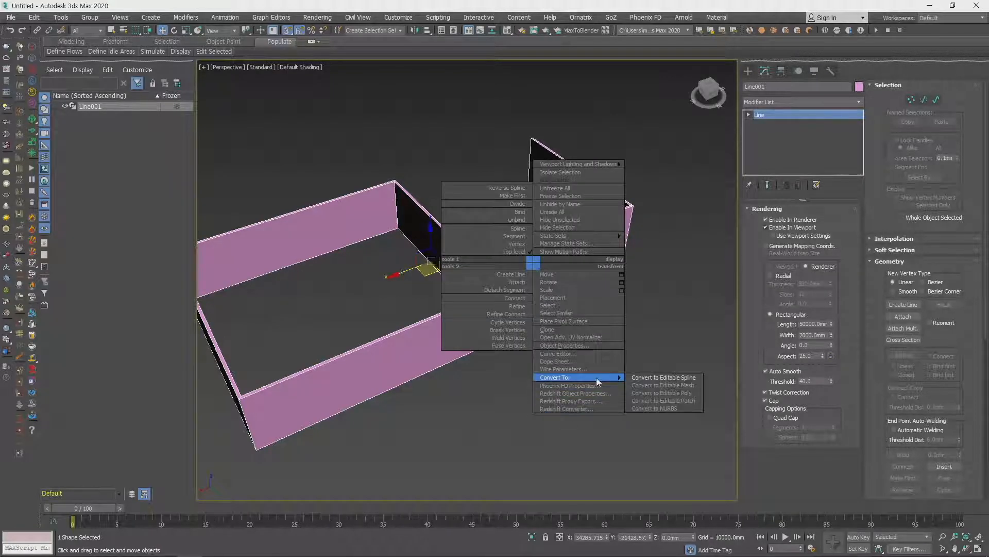
click(698, 396)
alt+middle_drag(535, 342, 577, 341)
middle_drag(500, 319, 535, 298)
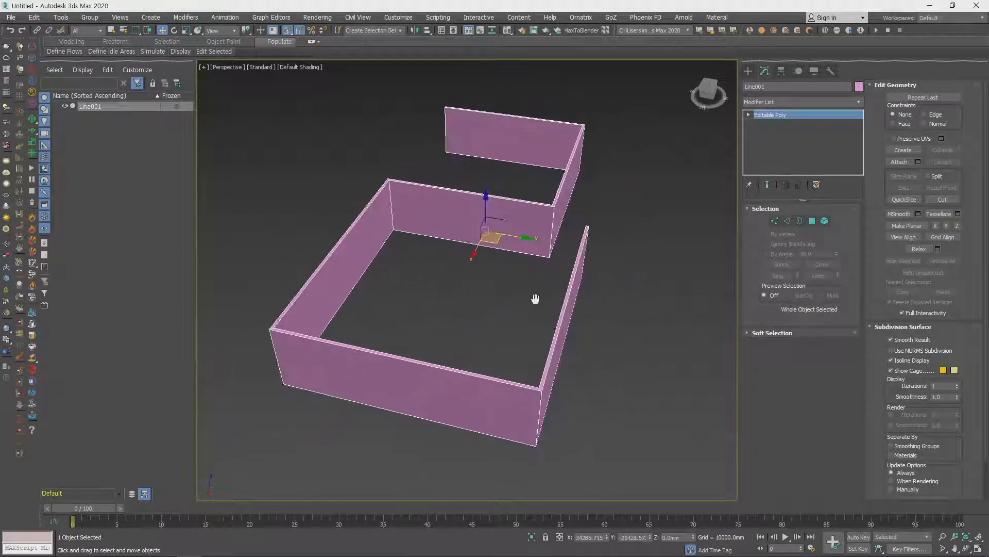
scroll(510, 332, up, 5)
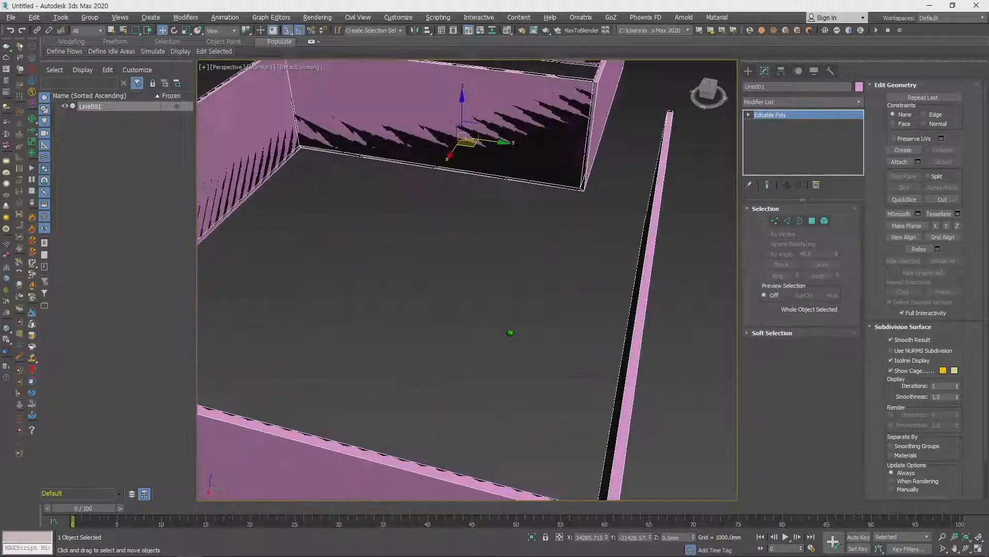
- Examine the shading of the editable poly walls at near and far distances and from several angles
scroll(510, 333, down, 4)
alt+middle_drag(581, 337, 490, 282)
scroll(553, 237, up, 5)
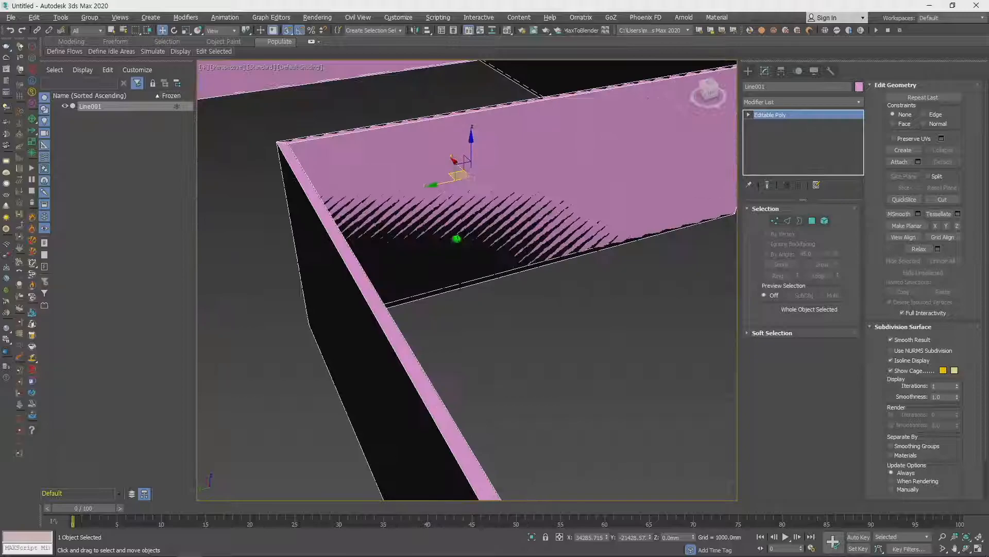
scroll(554, 238, down, 5)
scroll(554, 238, up, 3)
alt+middle_drag(554, 238, 510, 258)
scroll(519, 361, down, 2)
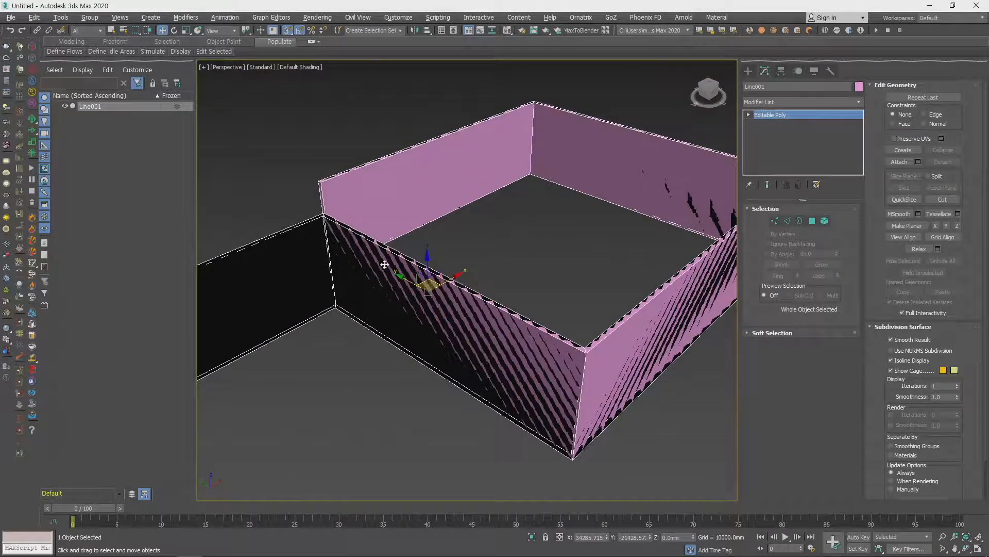
scroll(412, 294, up, 3)
scroll(461, 327, up, 3)
scroll(462, 326, down, 5)
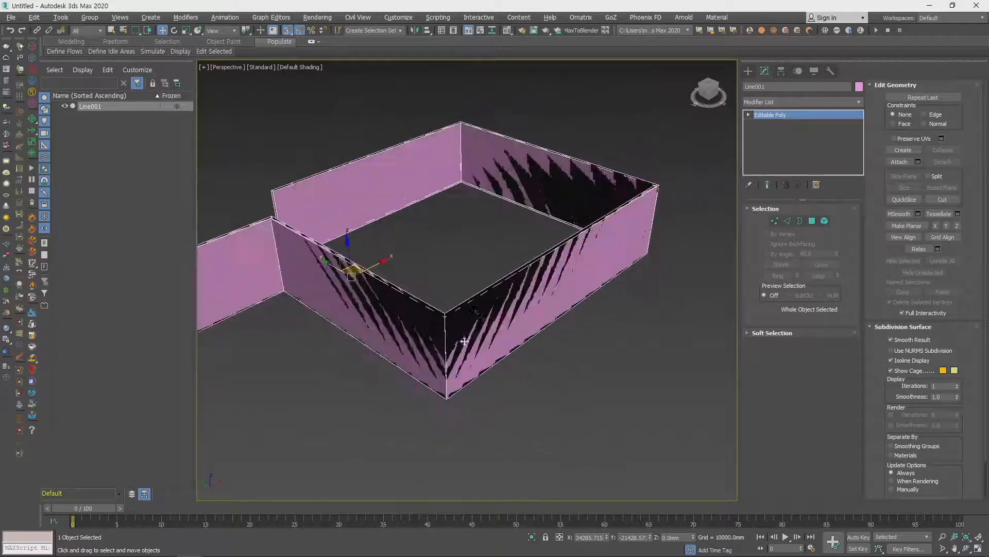
mouse_move(521, 309)
alt+middle_down()
mouse_move(548, 325)
mouse_move(505, 283)
mouse_move(393, 287)
mouse_move(415, 260)
mouse_move(406, 340)
mouse_move(548, 302)
mouse_move(502, 327)
mouse_move(456, 298)
mouse_move(504, 304)
alt+middle_up()
scroll(523, 284, up, 4)
scroll(517, 280, down, 5)
- Turn on viewport clipping for the Perspective view and adjust the clipping range around the walls
click(228, 68)
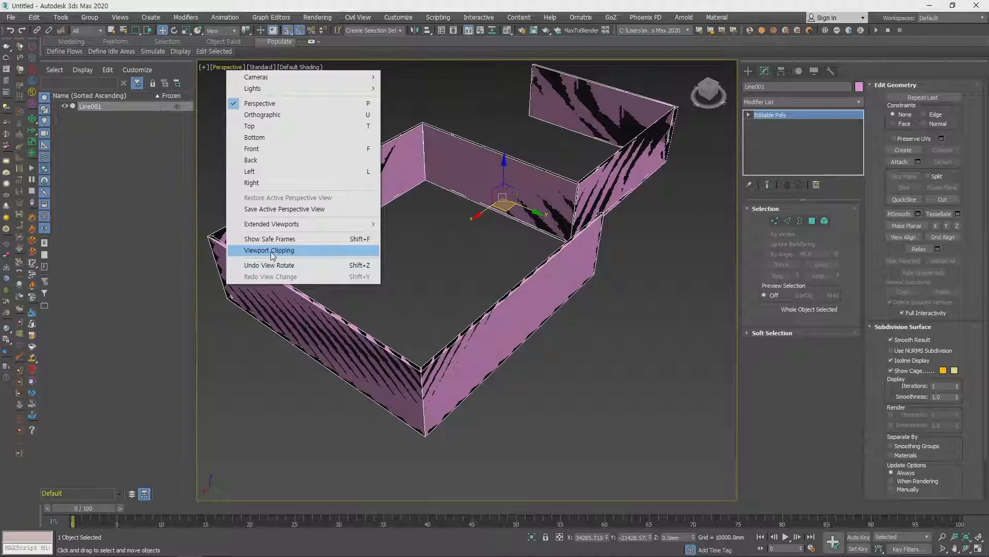
click(217, 69)
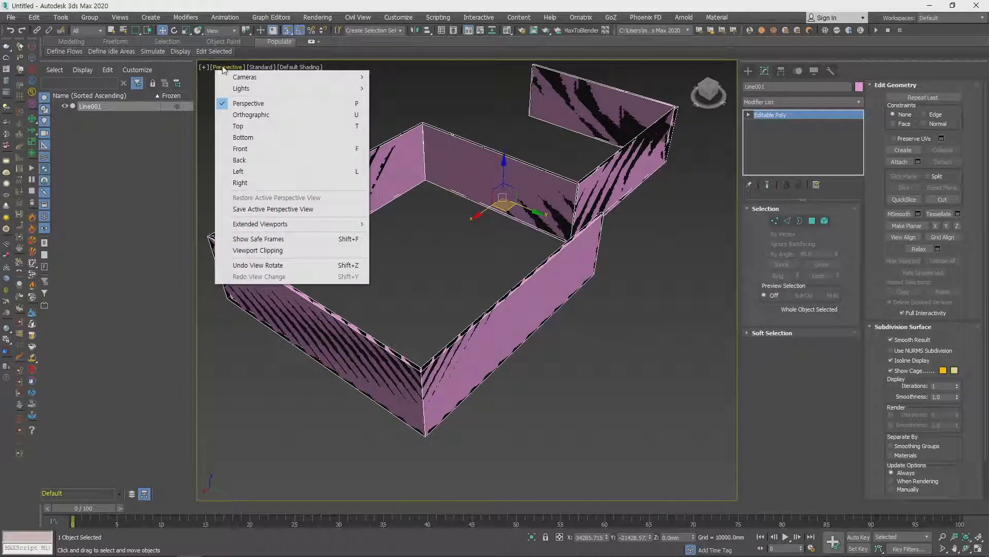
click(277, 251)
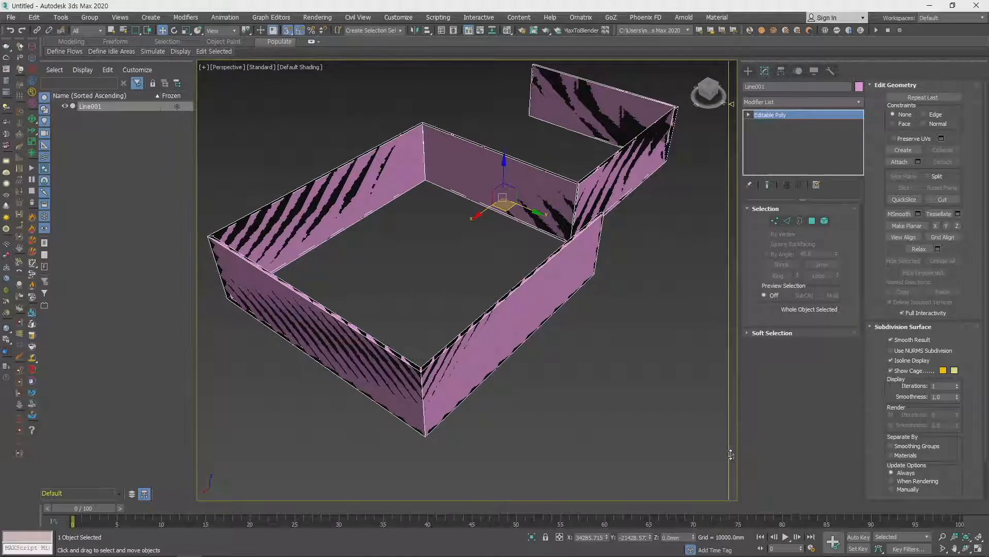
mouse_move(730, 454)
mouse_down()
mouse_move(732, 444)
mouse_move(733, 463)
mouse_move(732, 448)
mouse_up()
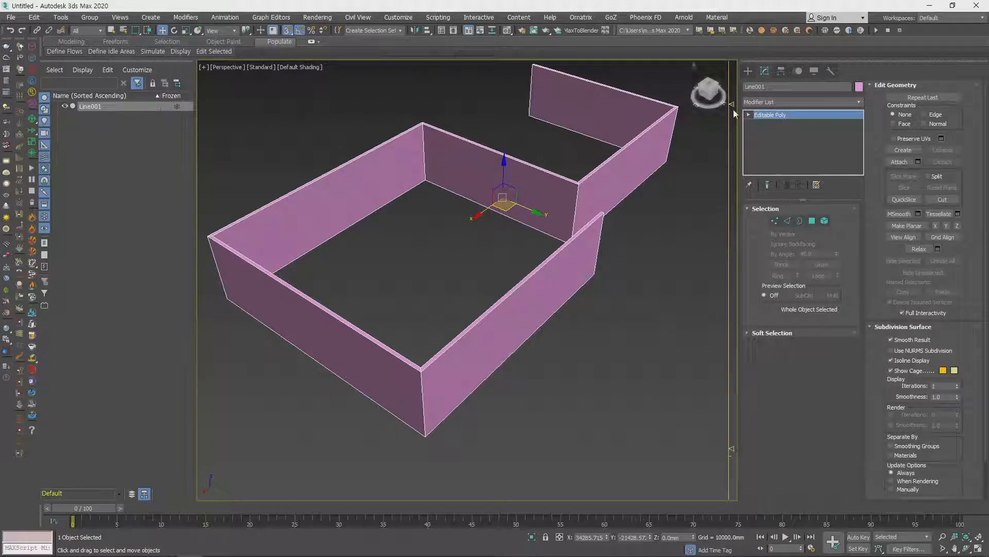
- Check the wall shading with viewport clipping on, from close up, from afar and from different angles
alt+middle_drag(617, 334, 615, 333)
scroll(524, 260, up, 8)
scroll(523, 259, down, 10)
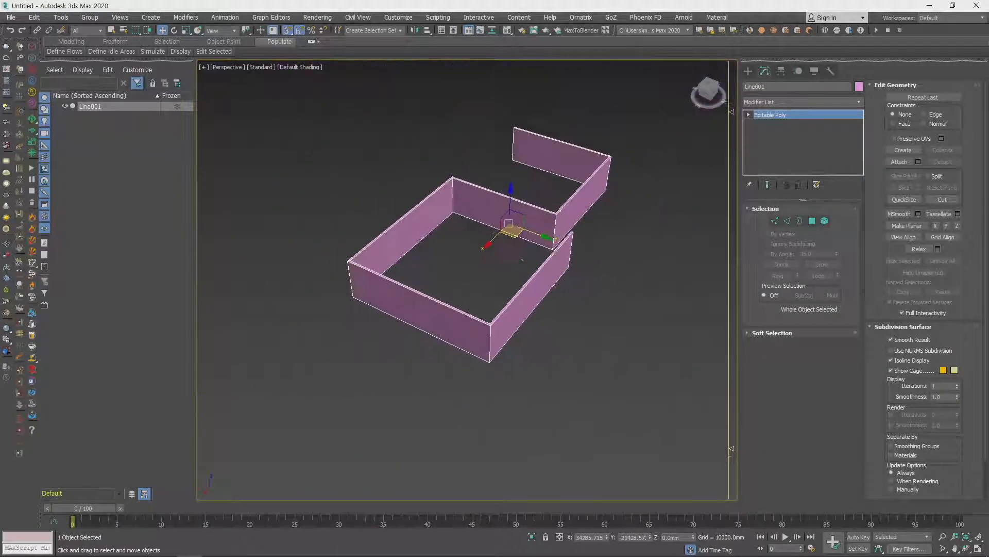
scroll(524, 259, up, 6)
alt+middle_drag(526, 252, 458, 279)
scroll(499, 285, down, 5)
scroll(466, 300, down, 5)
scroll(458, 278, up, 5)
alt+middle_drag(510, 331, 474, 304)
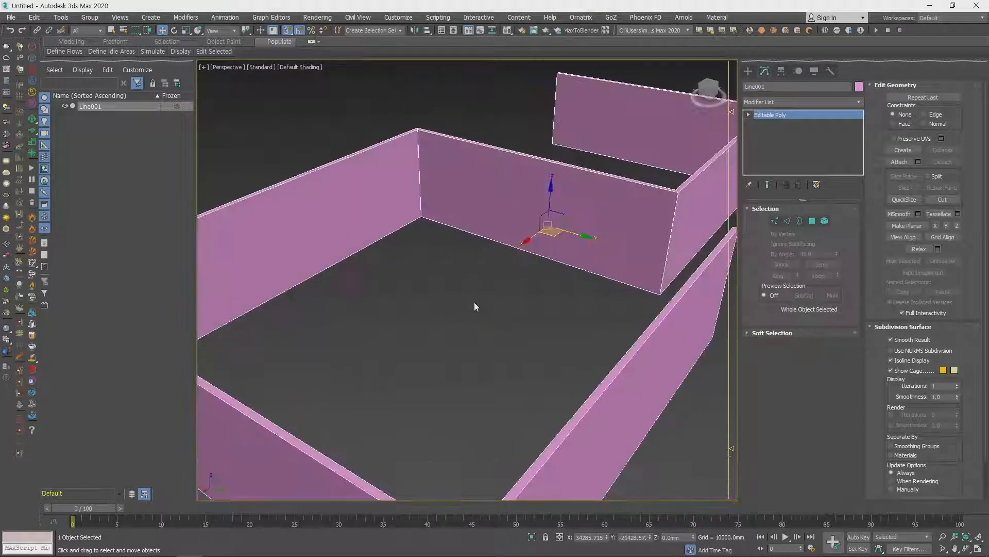
scroll(474, 304, down, 5)
alt+middle_drag(536, 341, 542, 326)
- Turn off viewport clipping, recheck the wall shading and delete the wall object
click(233, 67)
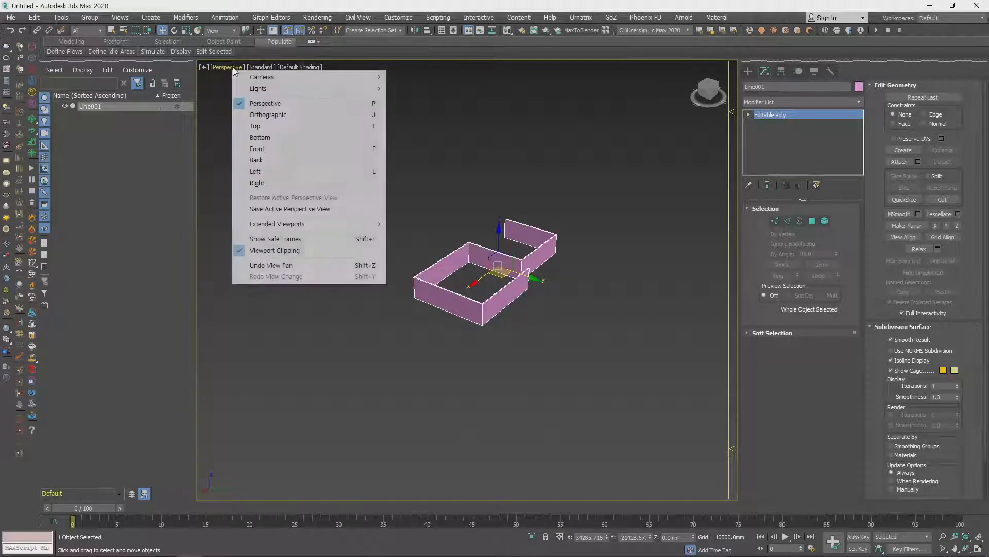
click(275, 251)
scroll(523, 295, up, 10)
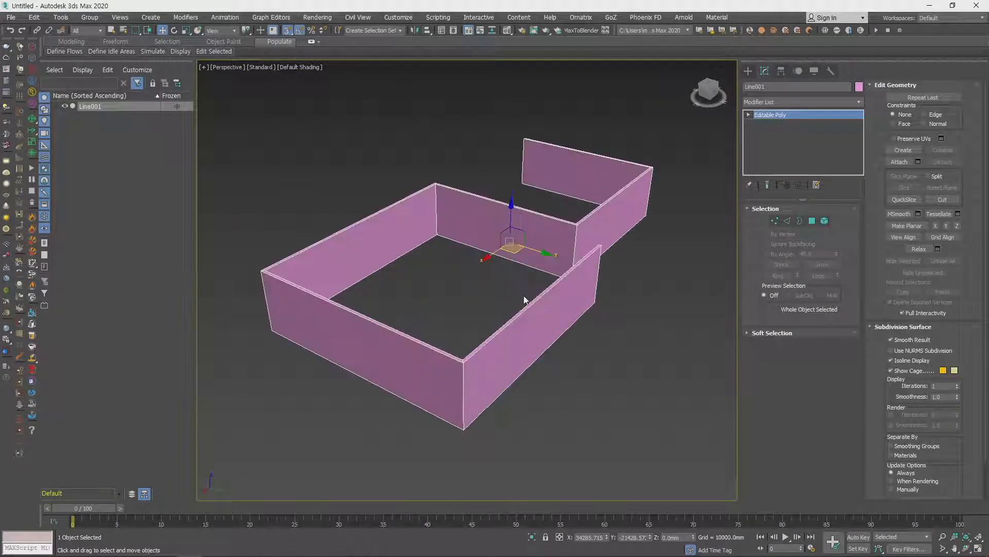
scroll(525, 294, down, 8)
alt+middle_drag(525, 294, 519, 292)
middle_drag(526, 244, 528, 260)
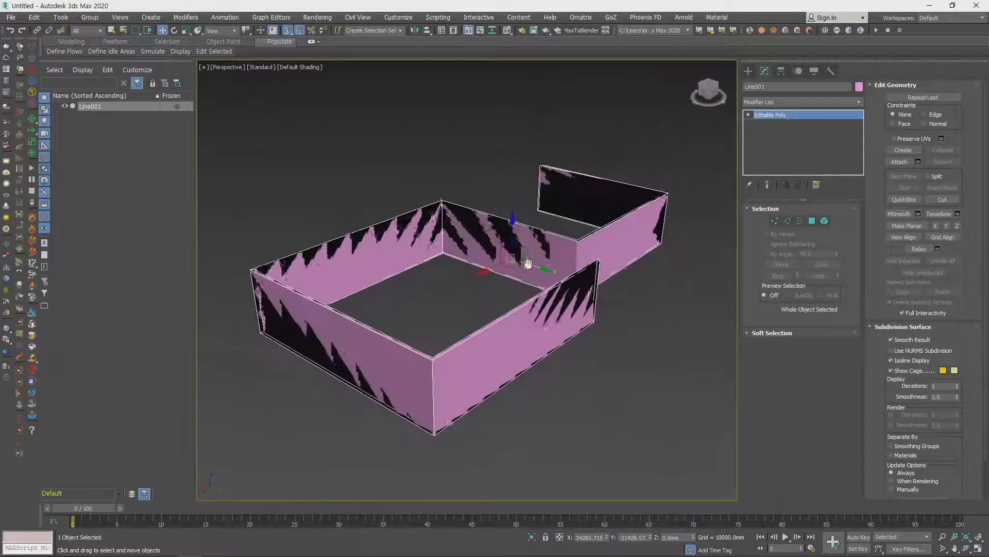
scroll(528, 261, up, 3)
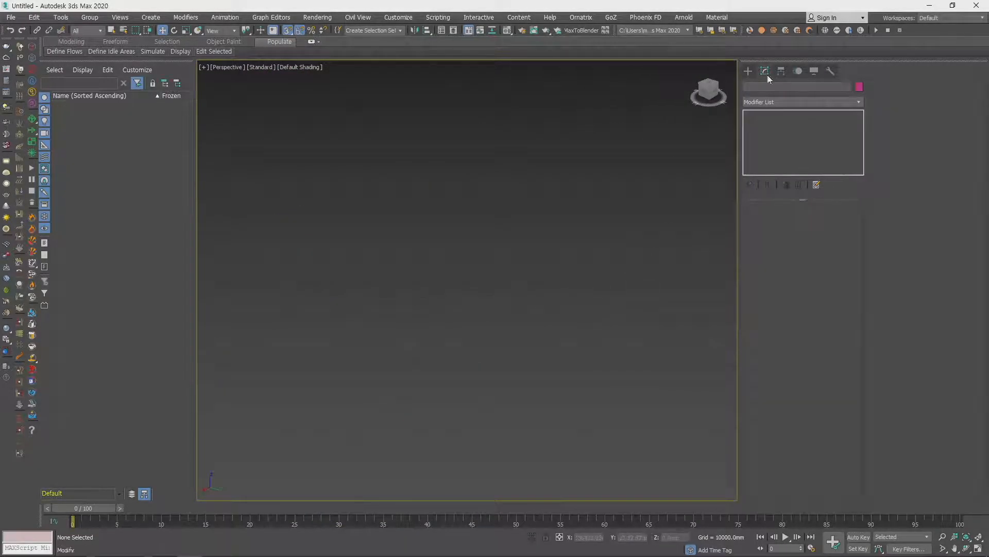
- Draw an open spline line with four corner points in the Top view
click(748, 71)
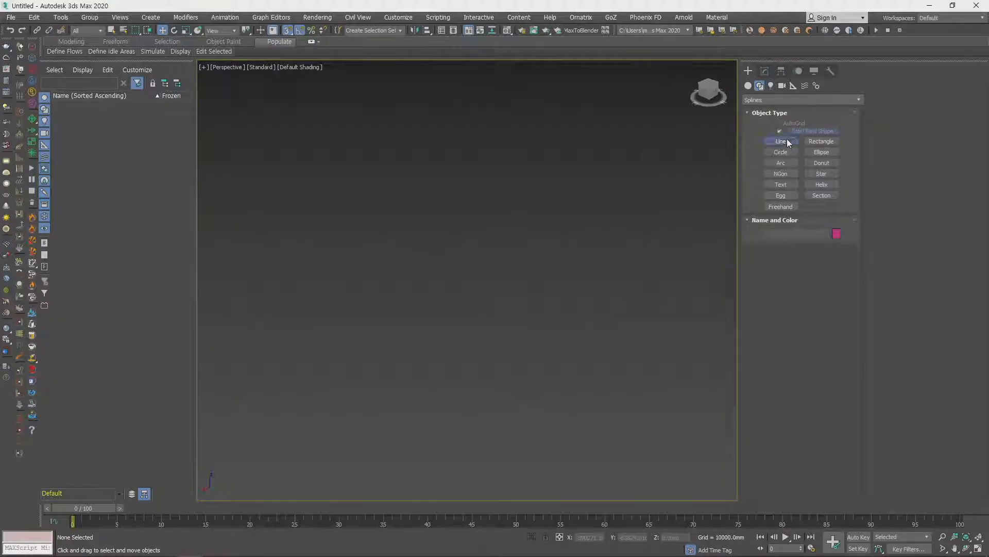
click(787, 138)
key(t)
scroll(448, 331, up, 3)
scroll(335, 268, up, 3)
scroll(471, 282, up, 3)
scroll(505, 291, up, 3)
scroll(505, 290, up, 2)
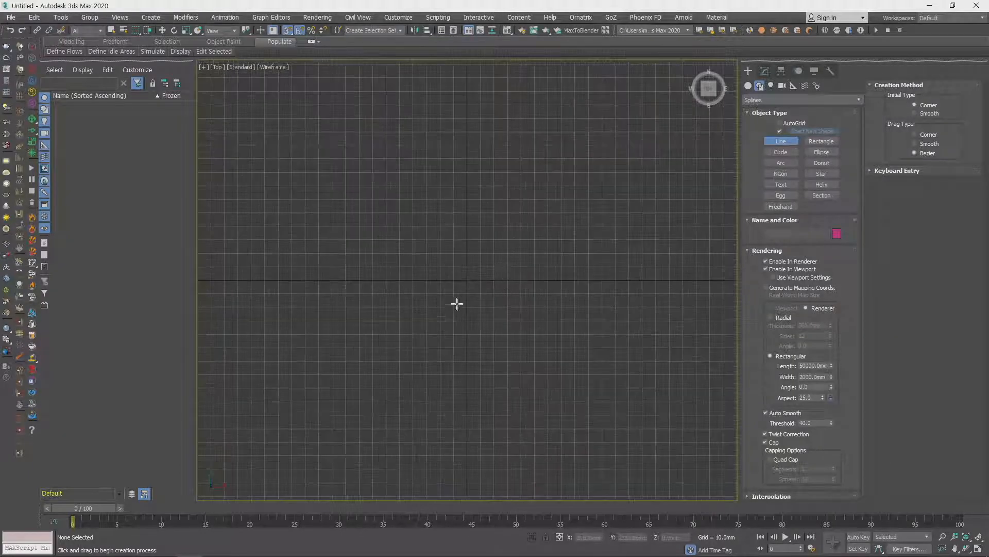
click(427, 224)
click(574, 238)
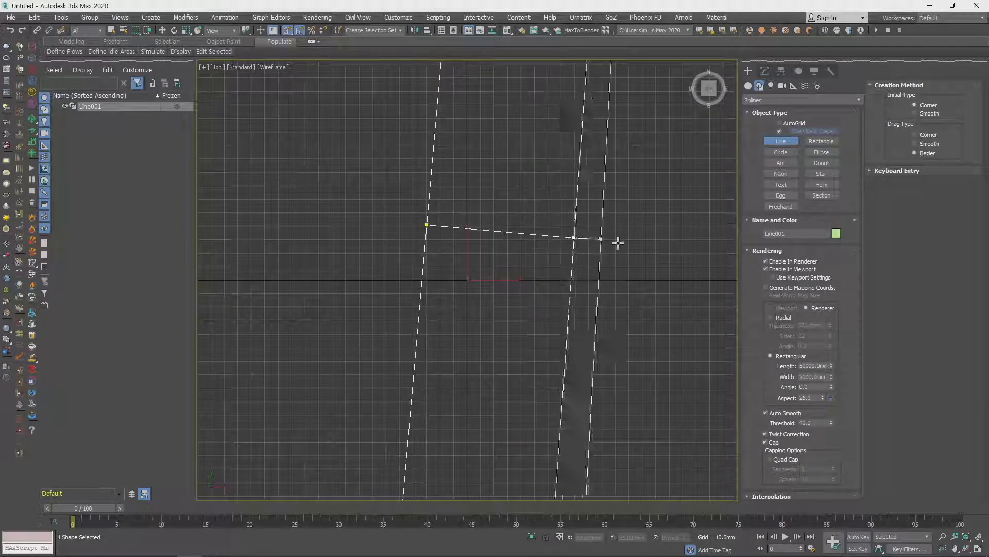
click(666, 374)
click(711, 289)
right_click(711, 289)
- Disable the line's rendering in both the renderer and the viewport so only the thin spline shows
scroll(666, 272, down, 3)
middle_drag(667, 271, 511, 299)
click(768, 262)
click(772, 268)
scroll(514, 300, up, 4)
key(w)
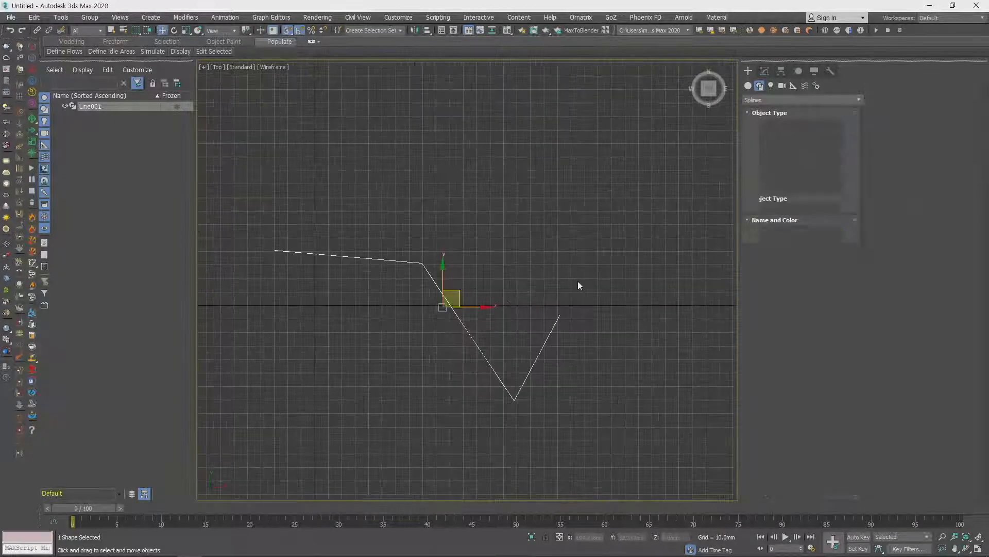
- Enter vertex editing for the line and open its interpolation settings
click(764, 71)
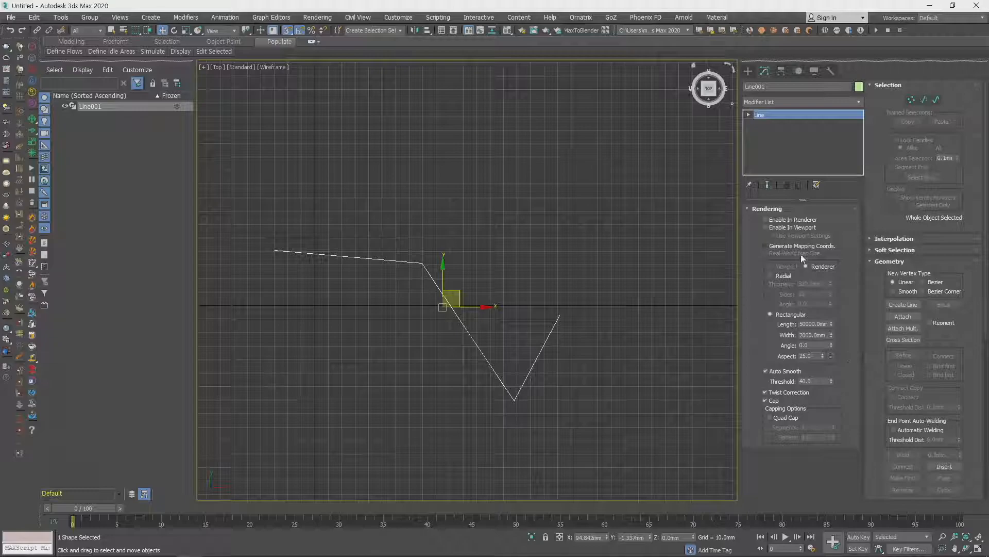
click(767, 209)
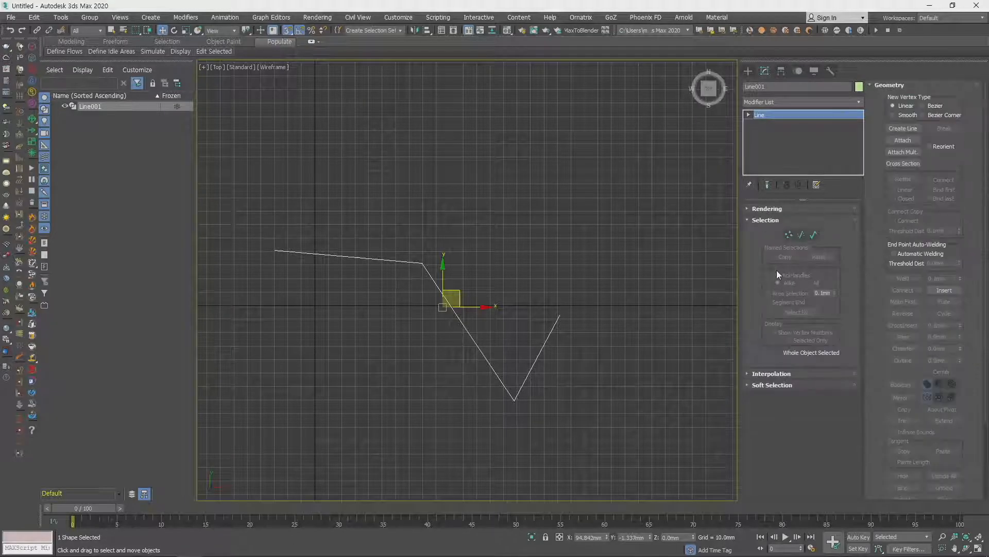
click(788, 235)
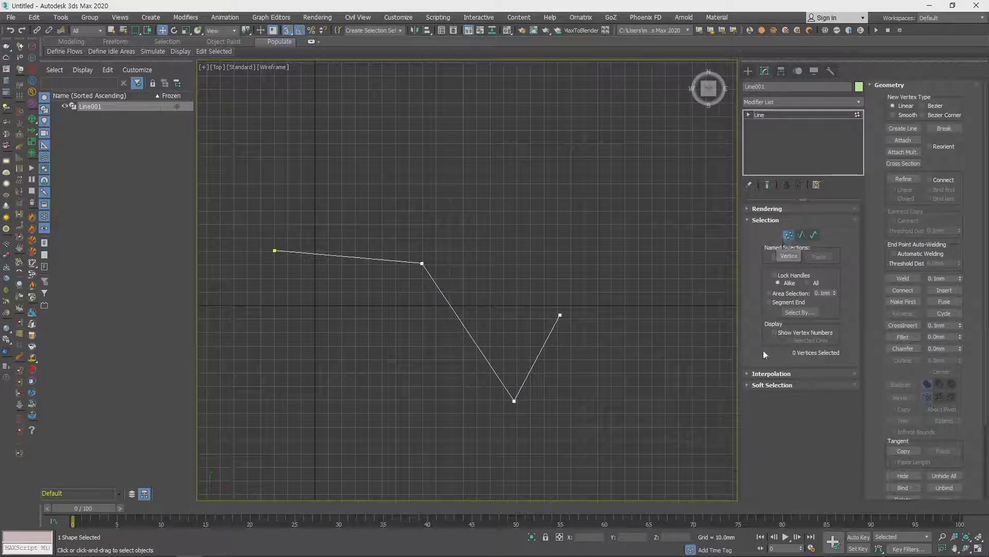
click(761, 375)
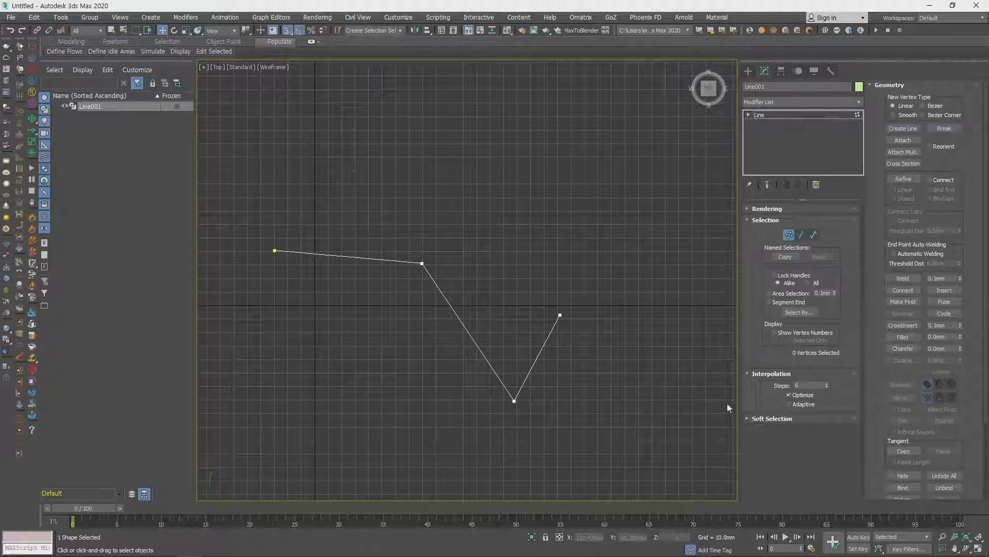
double_click(804, 386)
- Convert the line's second vertex to Bezier and pull its handle to curve the adjoining segments steeply
drag(239, 223, 292, 273)
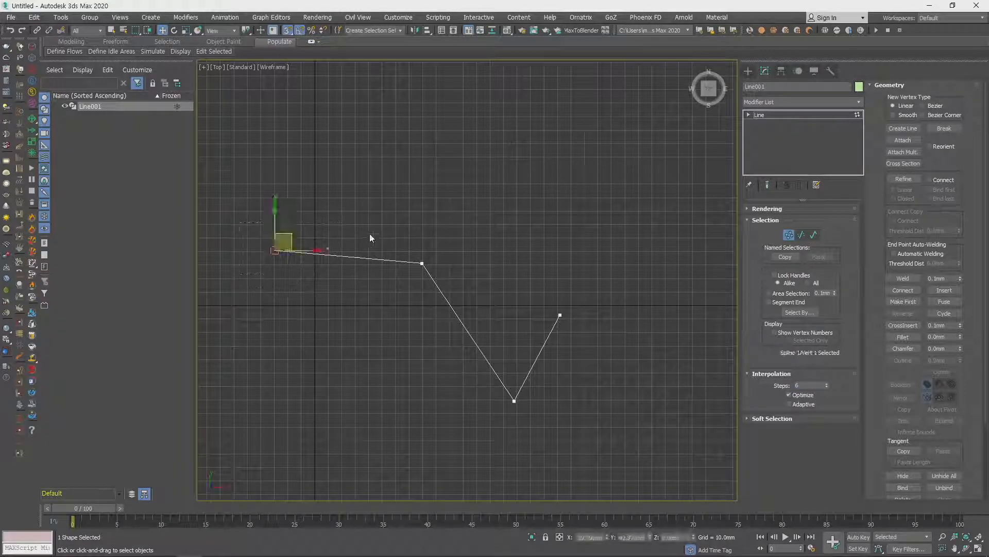
click(422, 263)
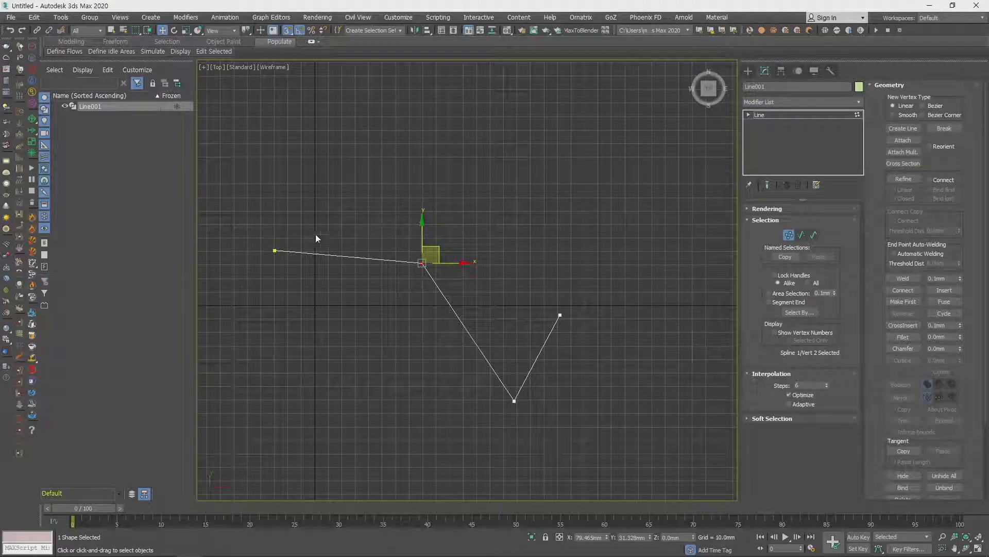
right_click(422, 261)
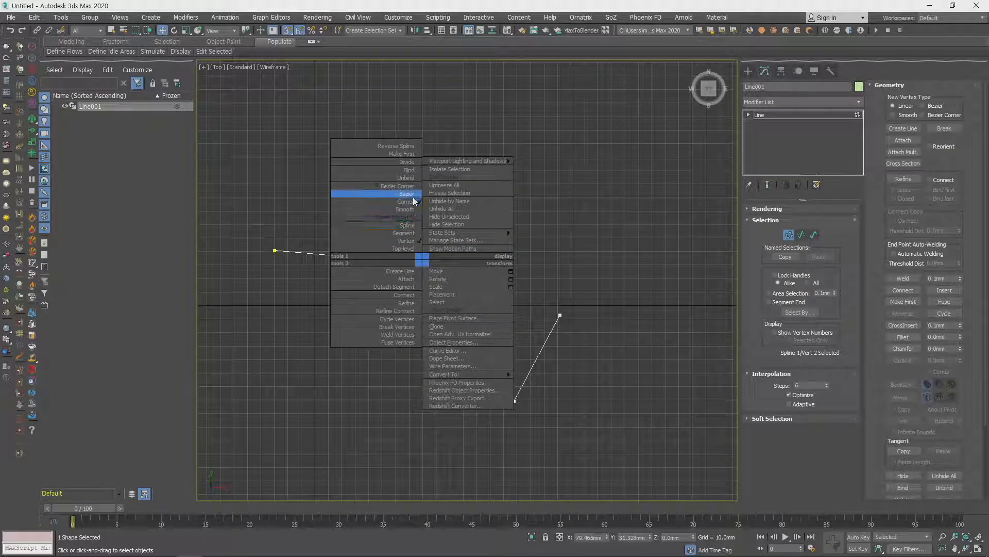
click(384, 193)
drag(477, 268, 495, 543)
- Examine the straight facets along the curved segment near and far, against the interpolation steps setting
scroll(378, 200, up, 3)
middle_drag(378, 201, 490, 302)
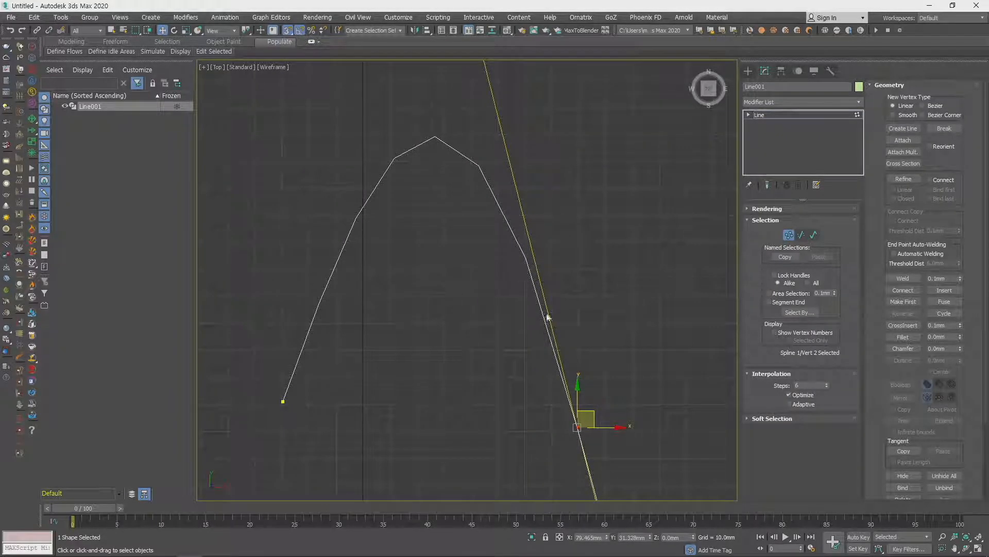
click(807, 386)
scroll(482, 219, down, 10)
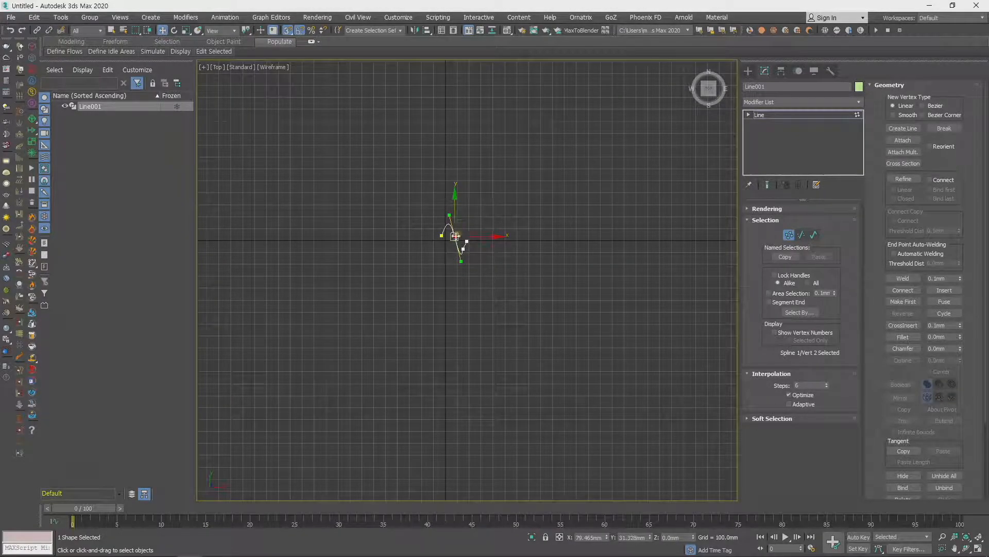
scroll(451, 227, up, 10)
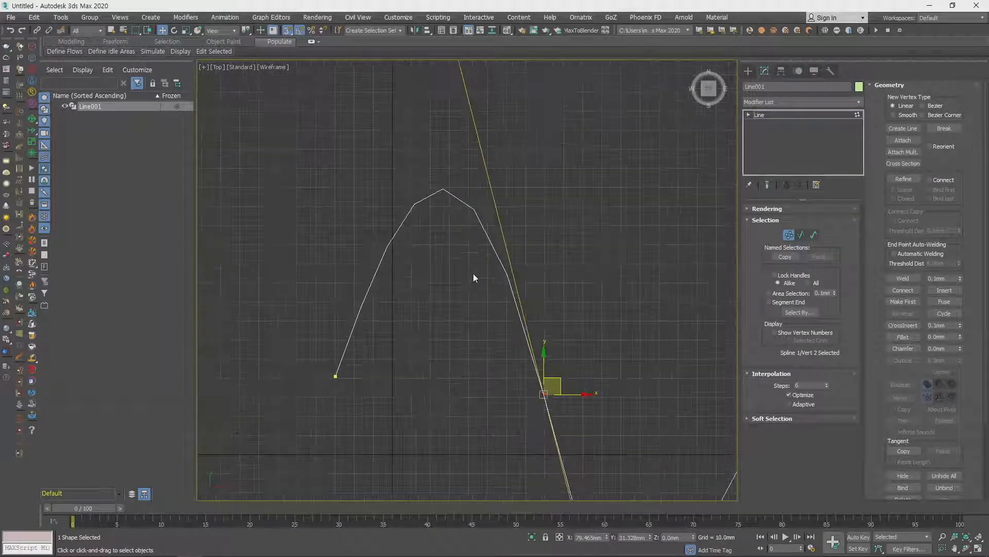
scroll(473, 275, up, 2)
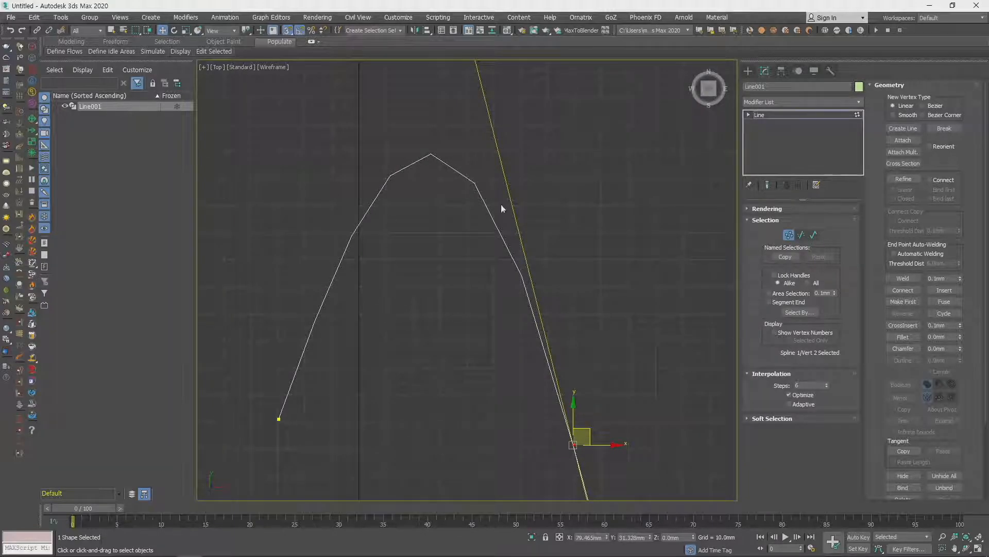
middle_drag(584, 335, 552, 300)
scroll(593, 360, down, 2)
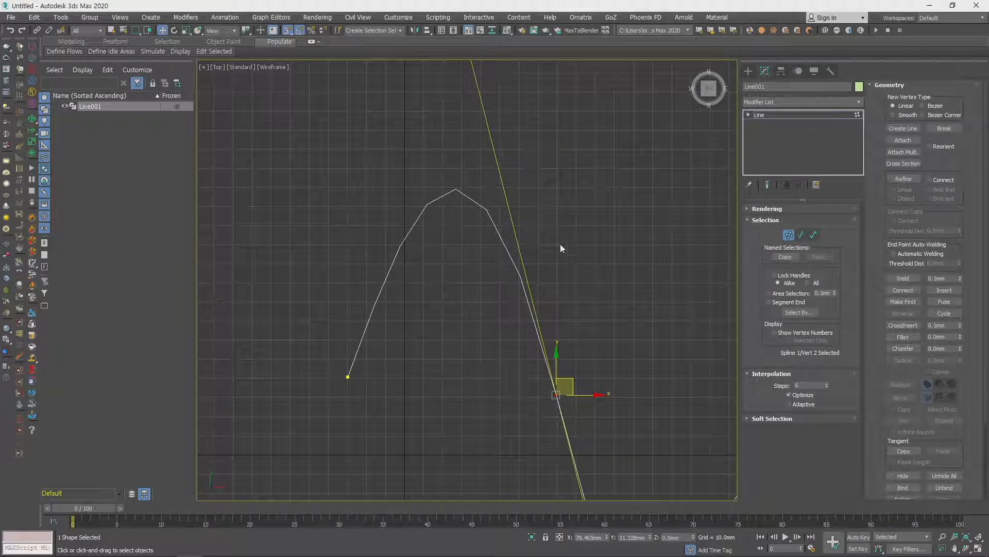
- Raise the line's interpolation steps to 23 to smooth the curve
click(814, 385)
click(827, 383)
click(827, 384)
click(827, 384)
click(827, 383)
click(827, 383)
click(827, 383)
click(827, 384)
click(827, 384)
click(827, 383)
click(827, 383)
click(827, 383)
click(827, 383)
double_click(808, 385)
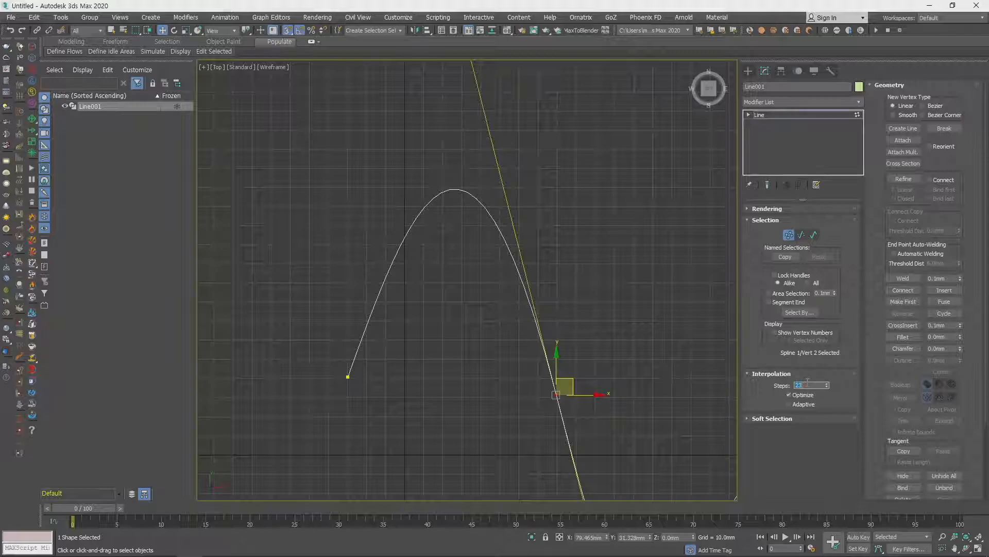
- Enable Adaptive interpolation and reshape the second vertex's Bezier handles into a gentler S-curve
click(791, 405)
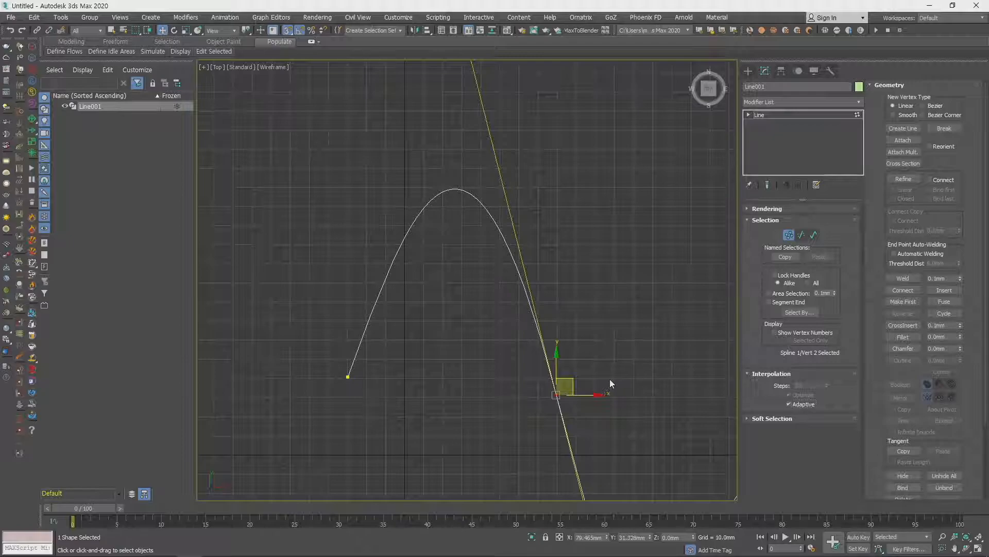
scroll(610, 384, down, 4)
drag(420, 139, 475, 238)
middle_drag(571, 315, 621, 261)
scroll(622, 261, up, 2)
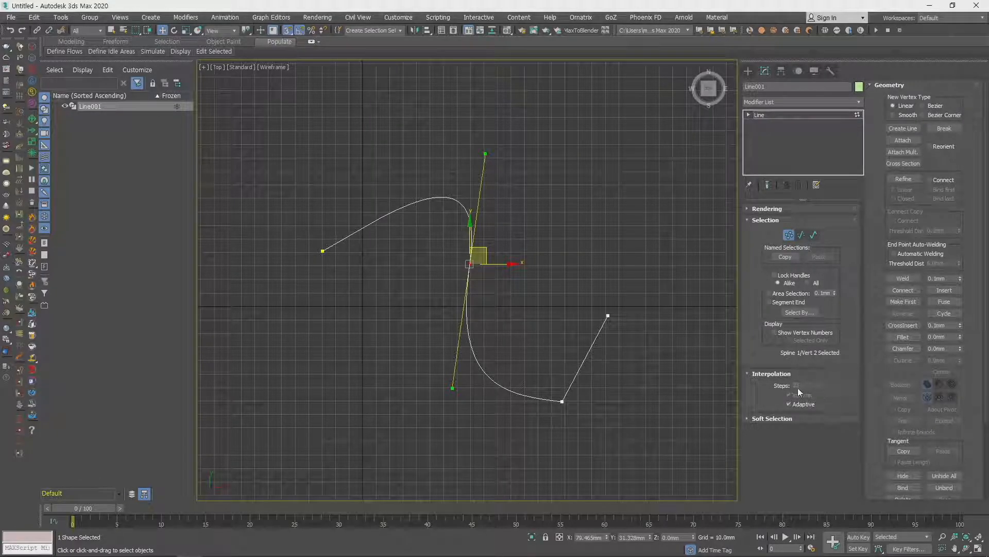
- Turn off Adaptive interpolation for the line and set its interpolation steps to 6
click(792, 404)
double_click(812, 386)
key(Return)
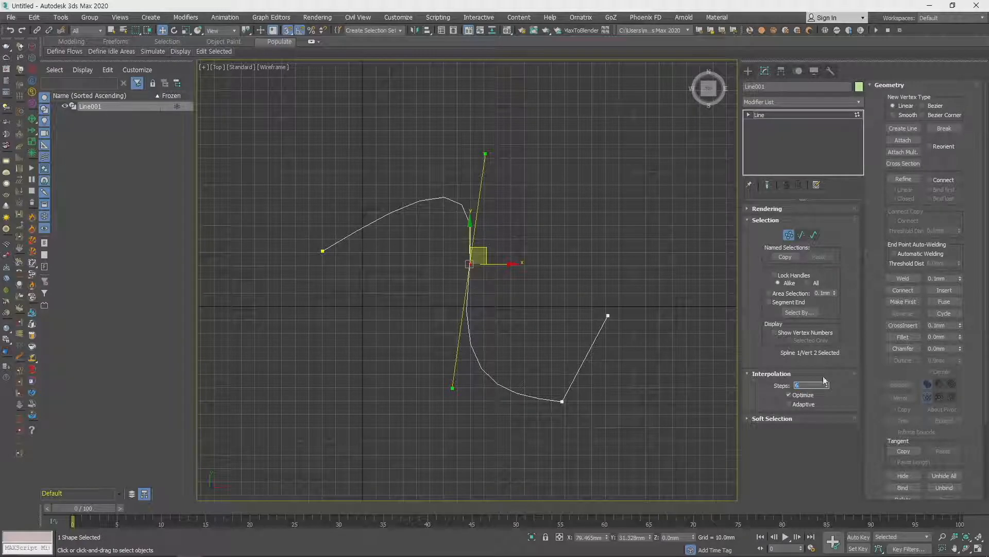
- Tilt the second vertex's Bezier handles diagonally to flatten the curve, and select the line's first vertex
drag(486, 154, 456, 199)
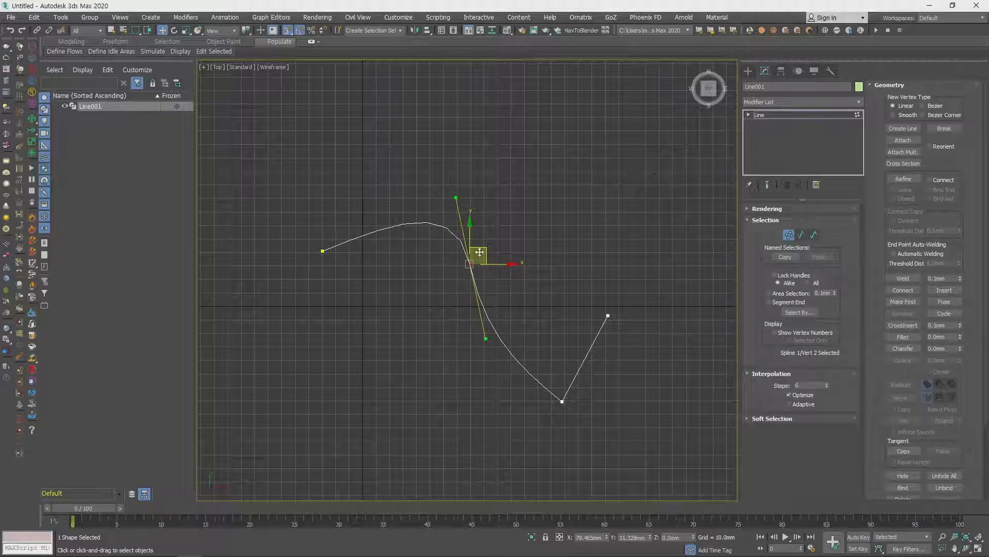
drag(456, 198, 434, 194)
drag(297, 238, 380, 305)
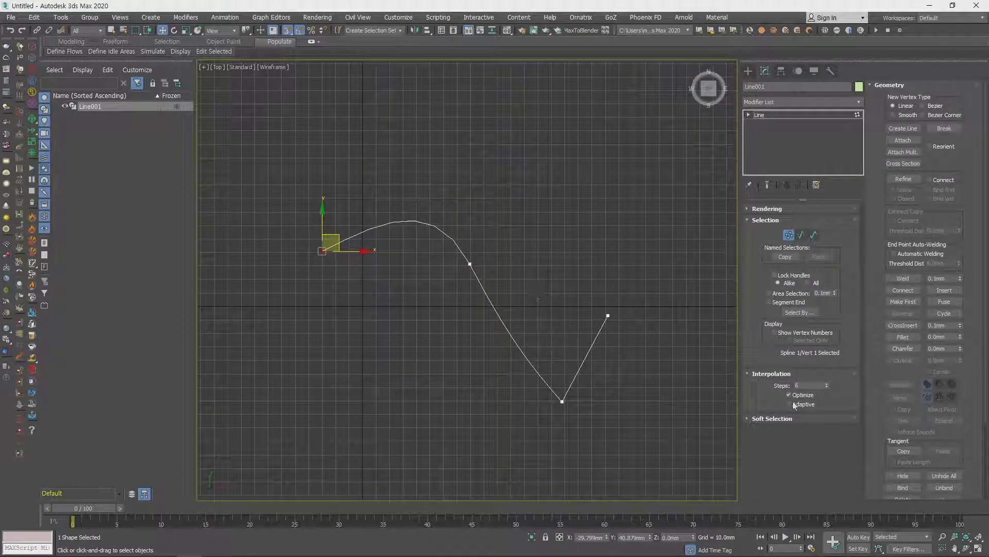
- Examine the Soft Selection settings for the line's vertices and collapse them again
click(768, 418)
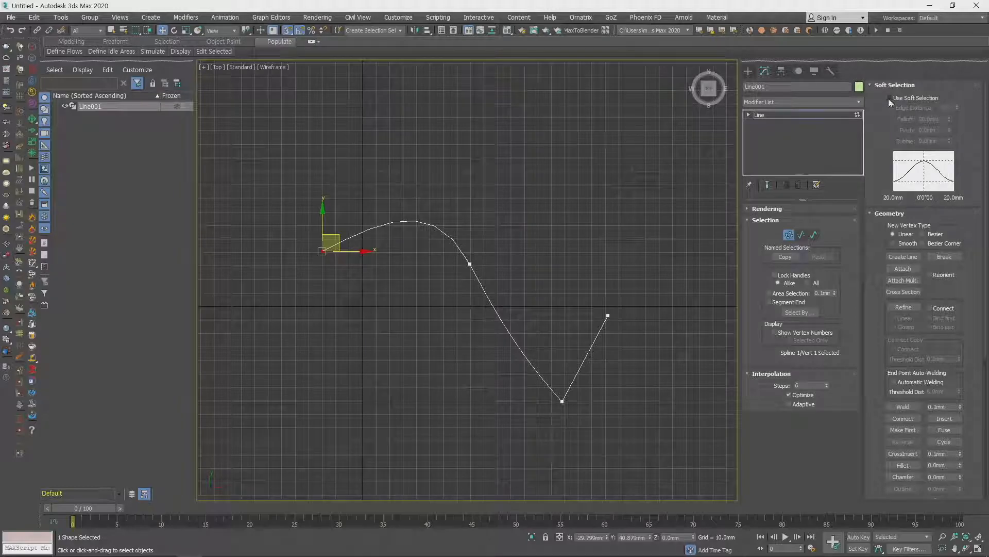
drag(515, 297, 515, 299)
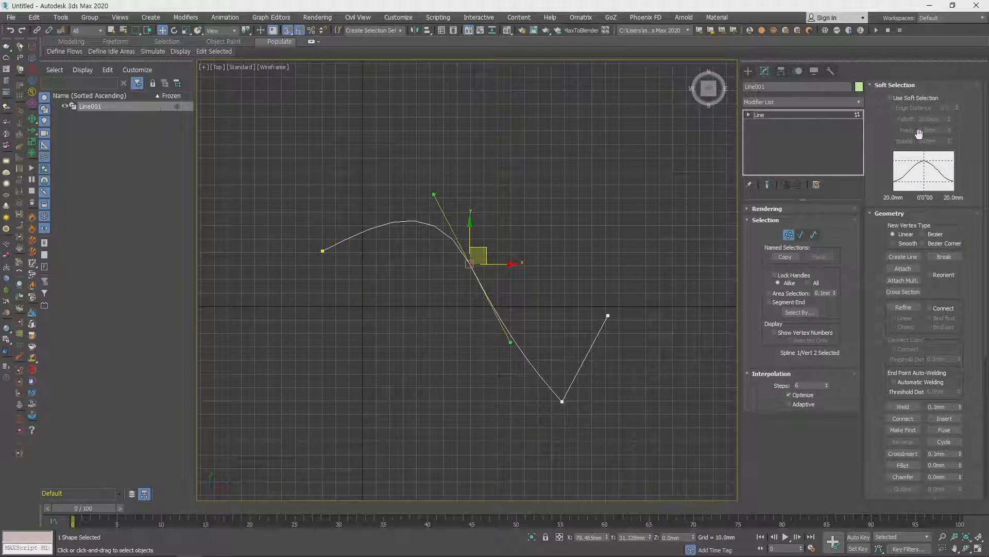
click(870, 86)
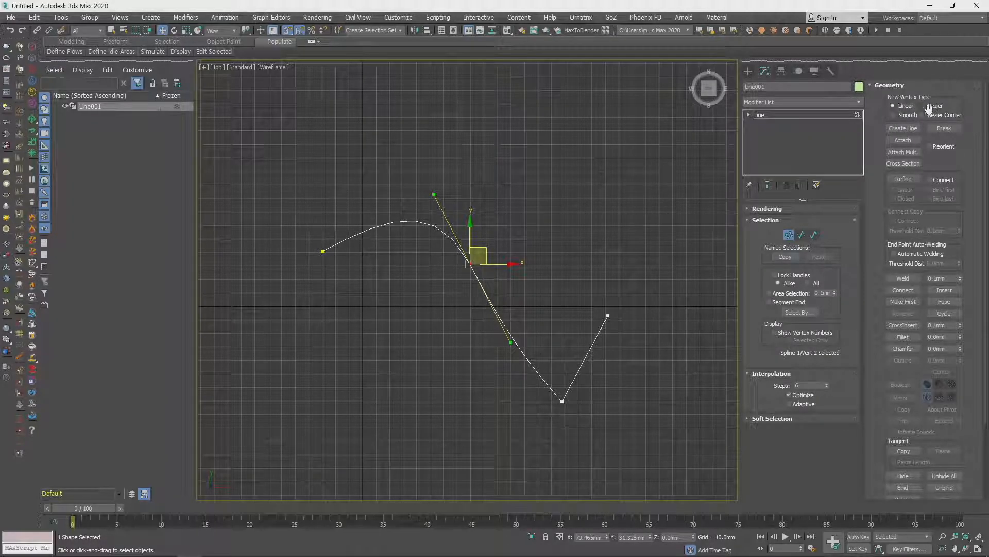
- Convert the second vertex to Bezier Corner and move its two handles independently to bend each adjoining segment differently
drag(438, 207, 568, 463)
right_click(474, 263)
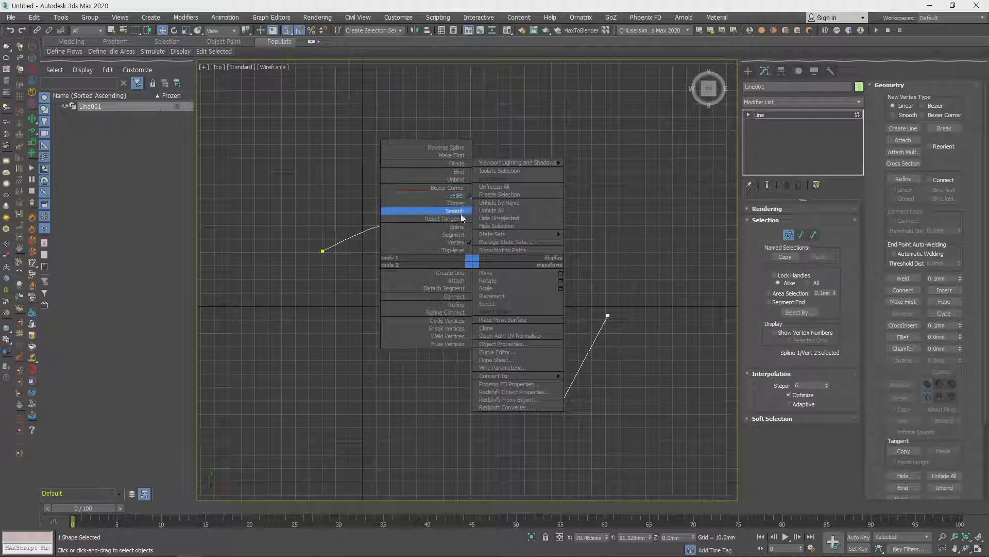
click(449, 187)
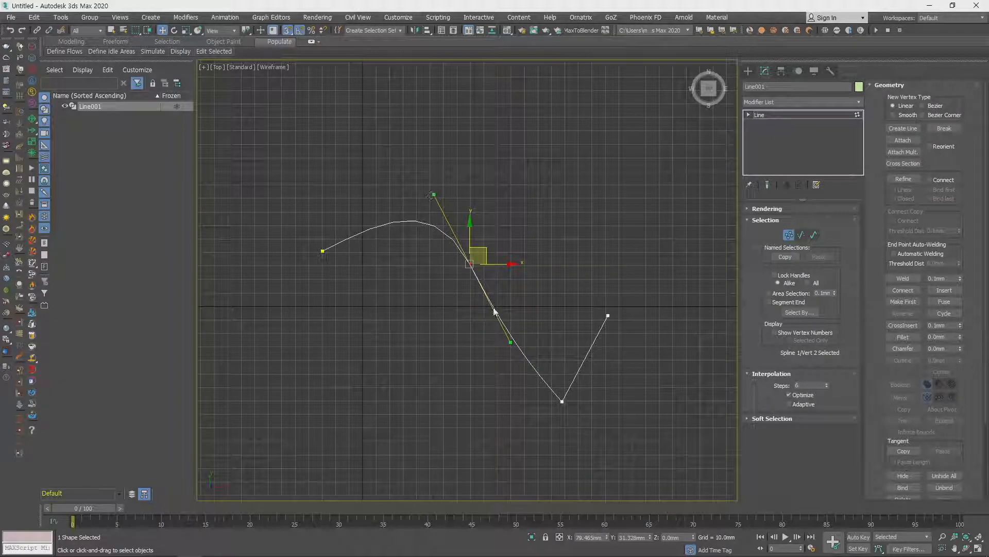
click(515, 303)
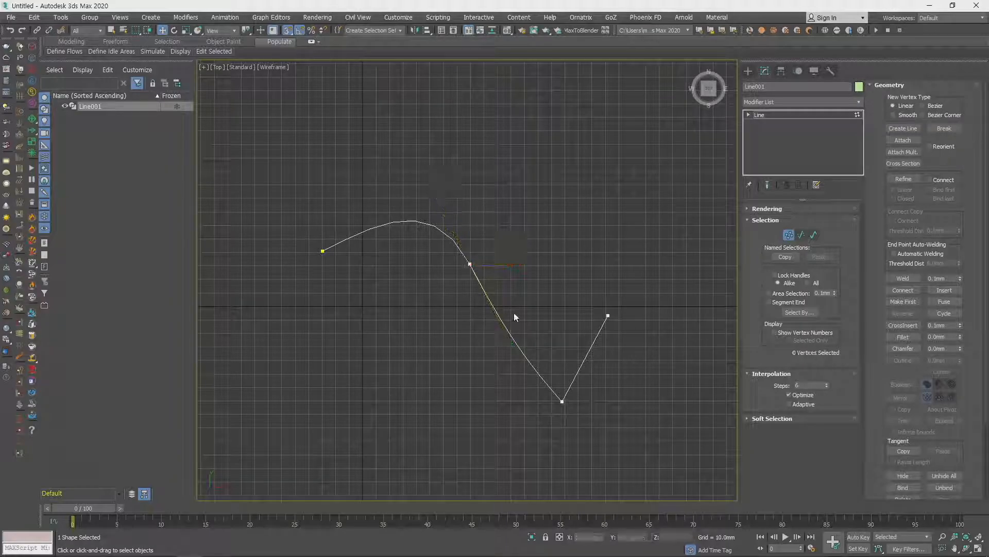
drag(502, 292, 448, 252)
drag(511, 343, 396, 316)
drag(432, 200, 455, 142)
drag(395, 318, 388, 338)
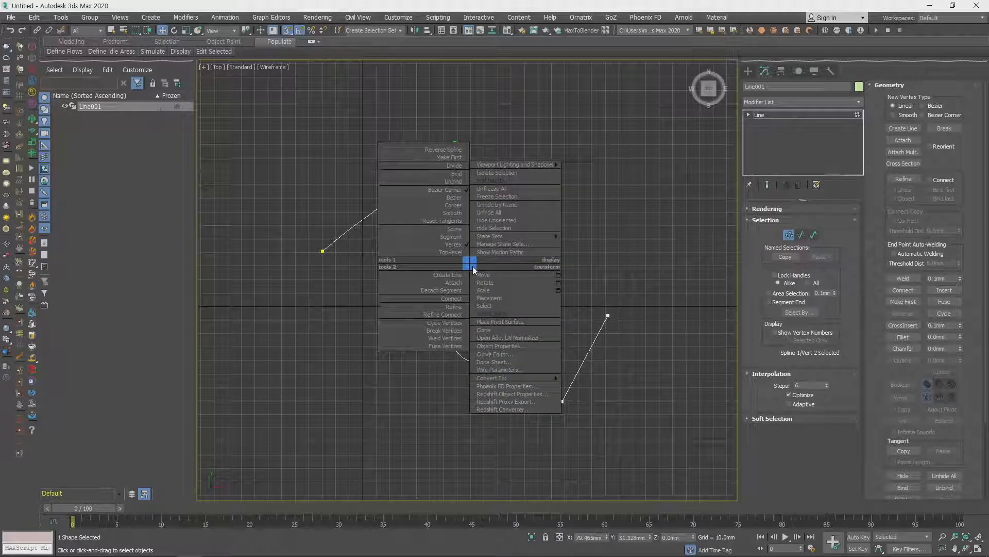
- Convert the second vertex to Bezier, shorten its handles, and change its type to Corner
click(455, 198)
drag(461, 148, 456, 181)
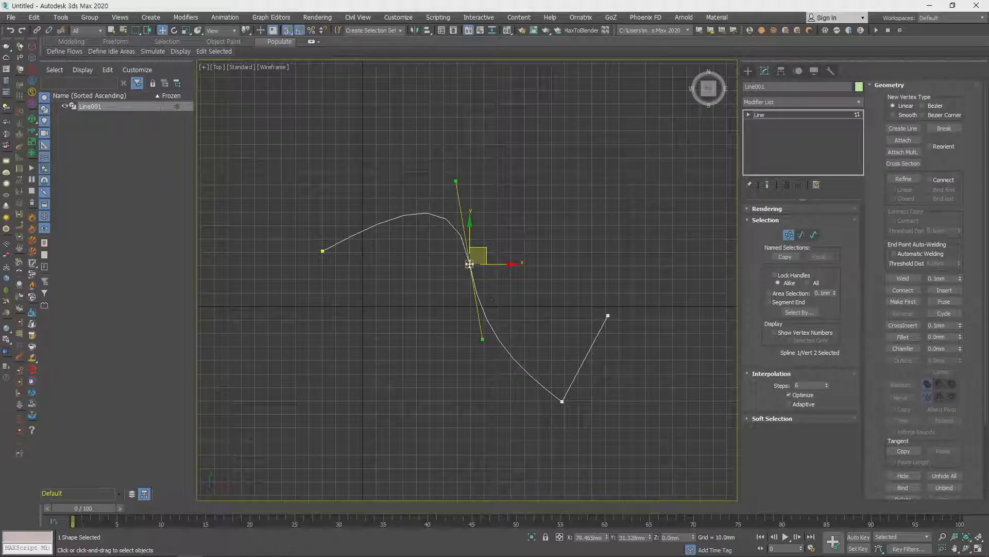
right_click(468, 264)
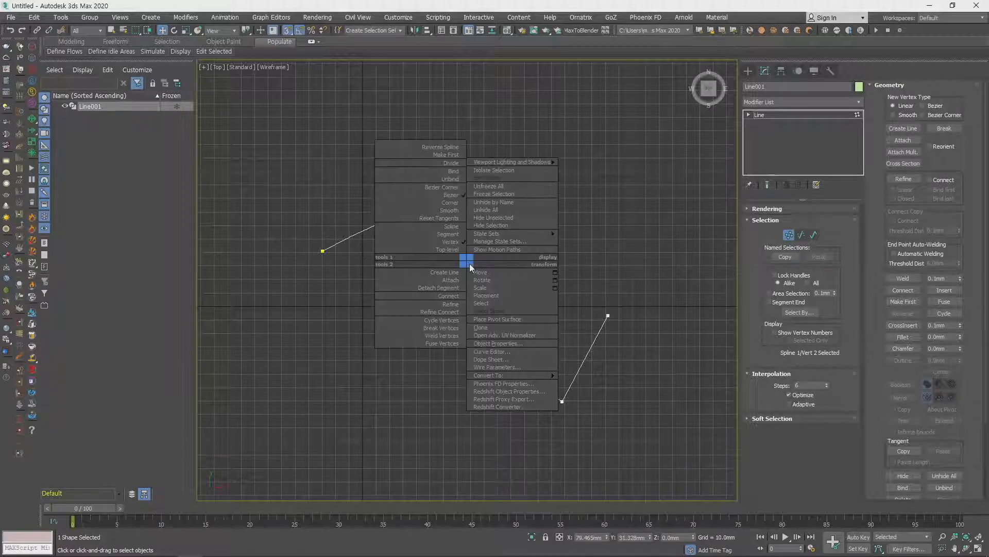
click(457, 204)
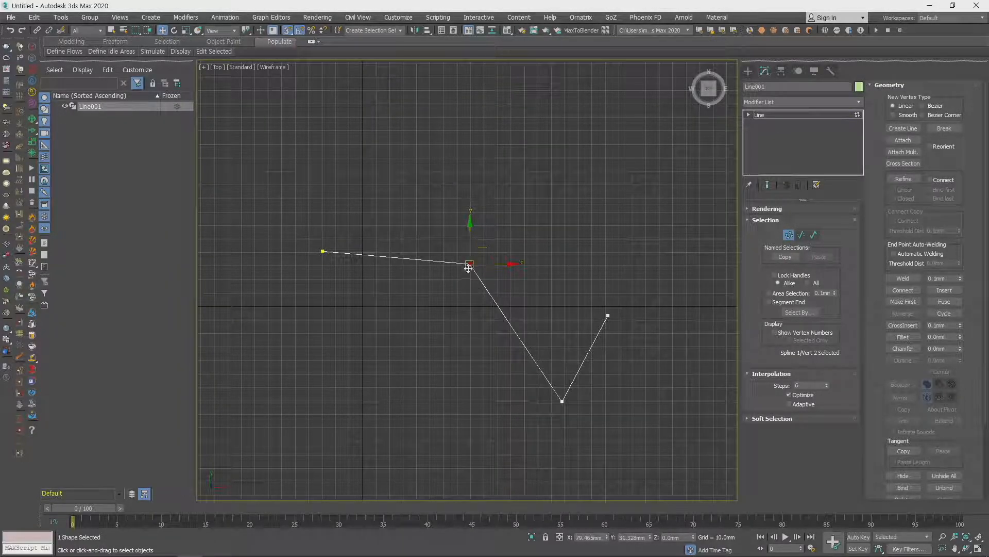
- Convert the second vertex to Smooth and move it slightly up and to the right
right_click(469, 268)
click(459, 212)
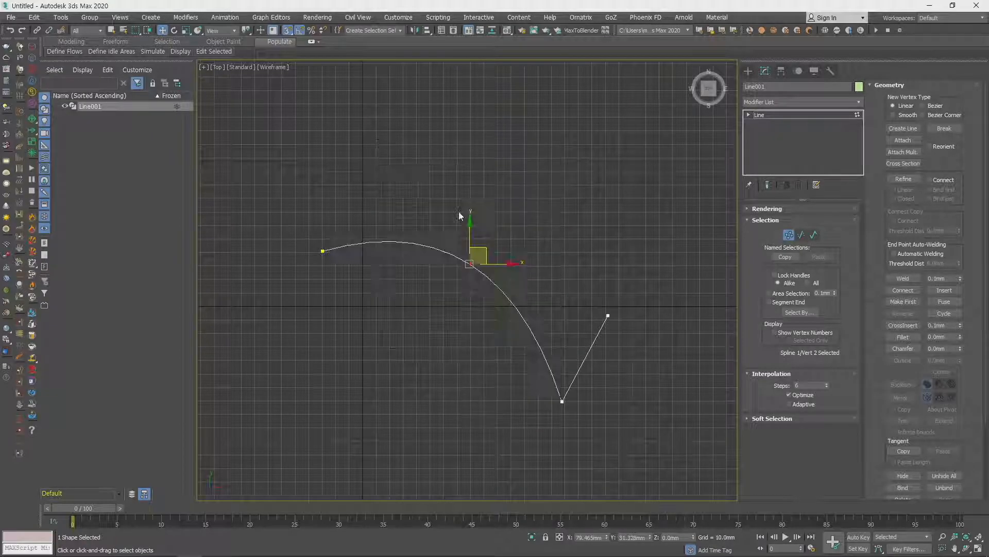
drag(498, 263, 500, 233)
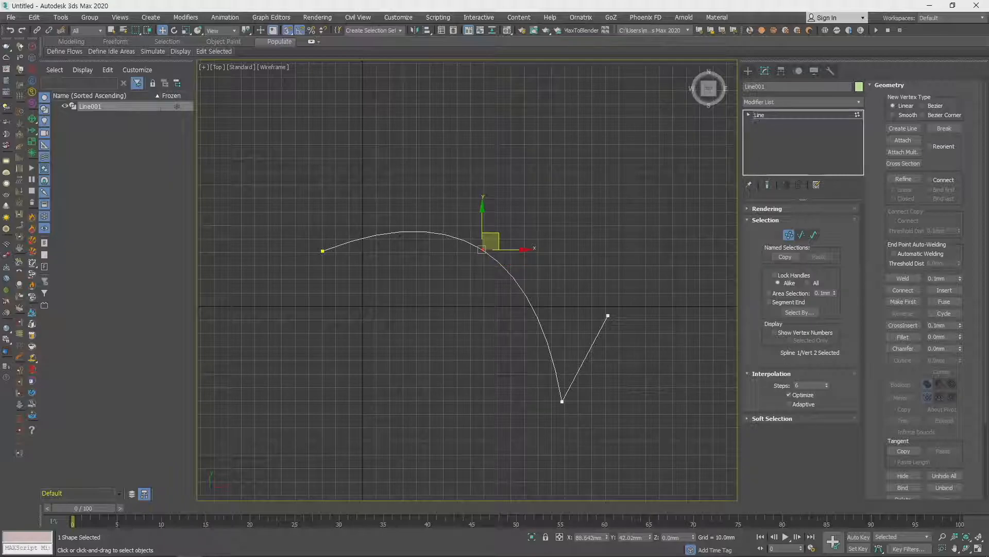
- Look over the available shape categories for creation and return to the line's modify settings
click(749, 71)
click(763, 98)
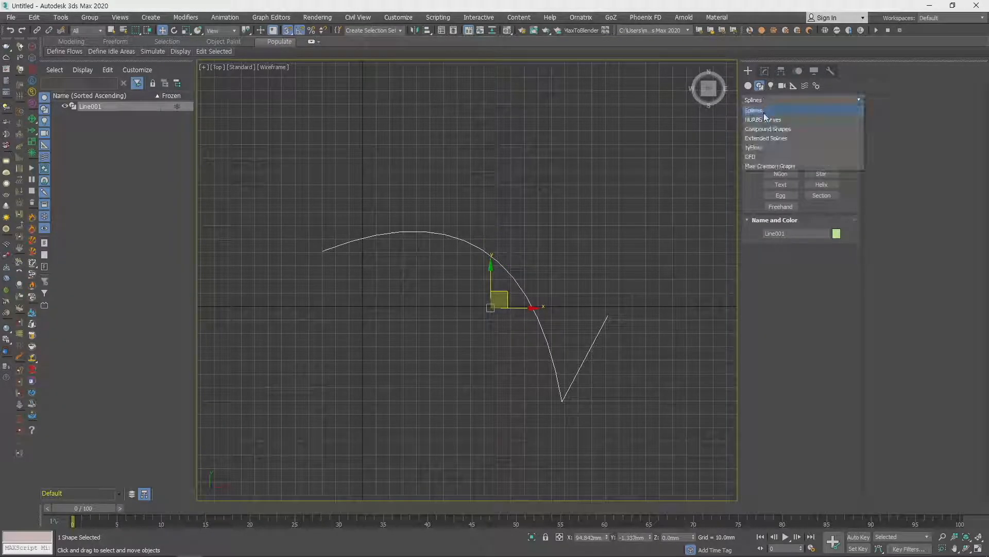
click(765, 72)
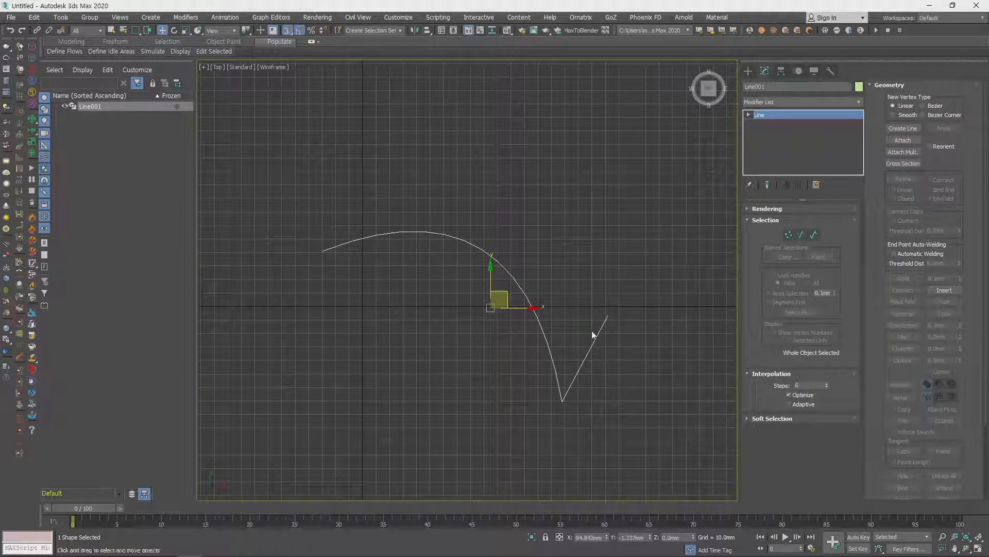
- Convert the line's second vertex to Bezier and pull one of its handles to reshape the adjoining segments
middle_drag(580, 326, 573, 312)
key(1)
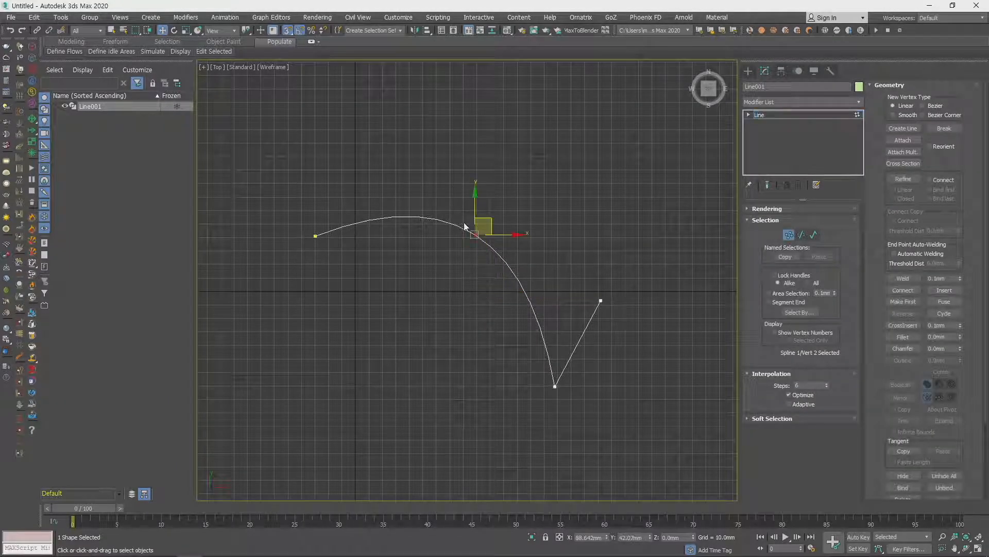
right_click(481, 235)
right_click(477, 230)
click(461, 165)
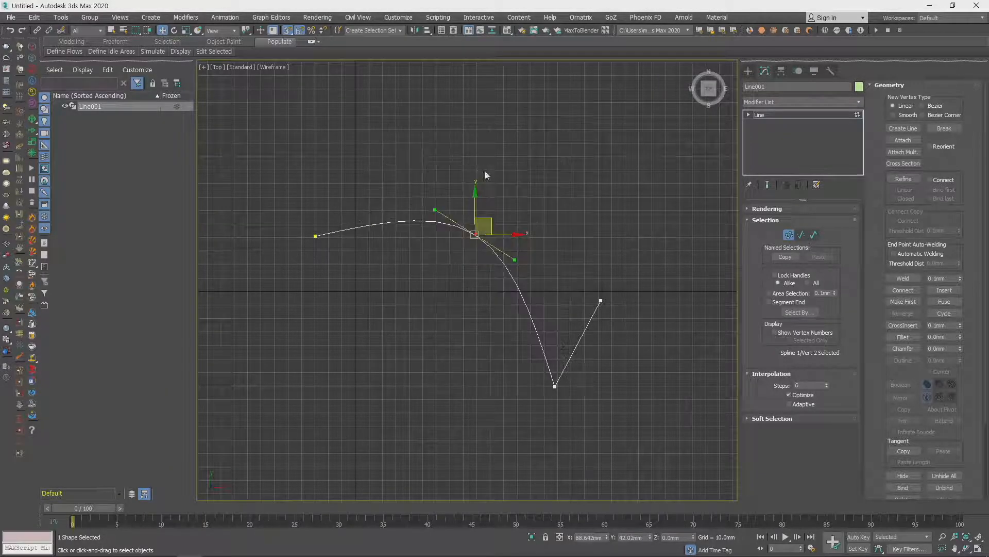
drag(515, 261, 528, 349)
- Convert the line's third vertex to Bezier Corner and examine its two separate handles up close
click(554, 385)
scroll(561, 384, up, 6)
scroll(470, 398, down, 5)
middle_drag(453, 391, 497, 376)
right_click(509, 384)
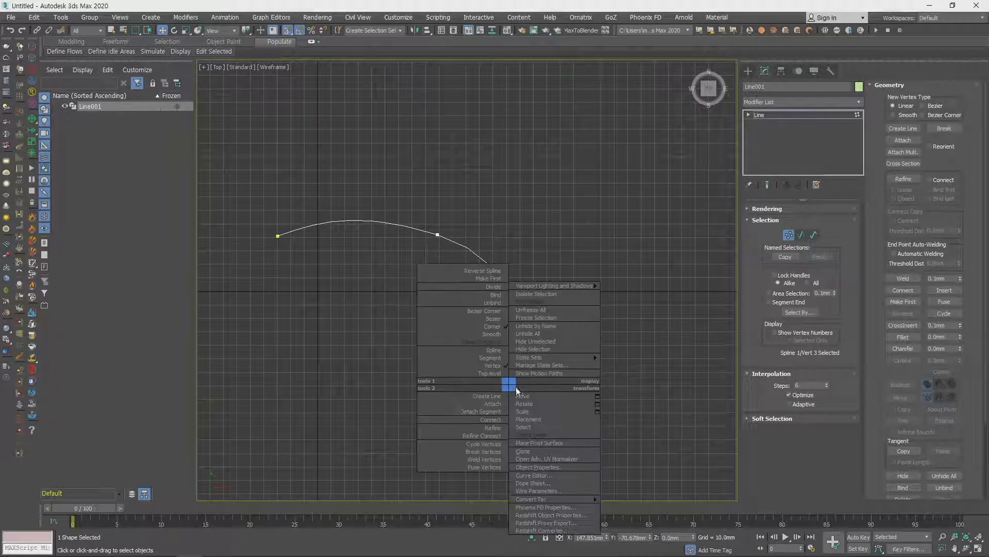
click(494, 319)
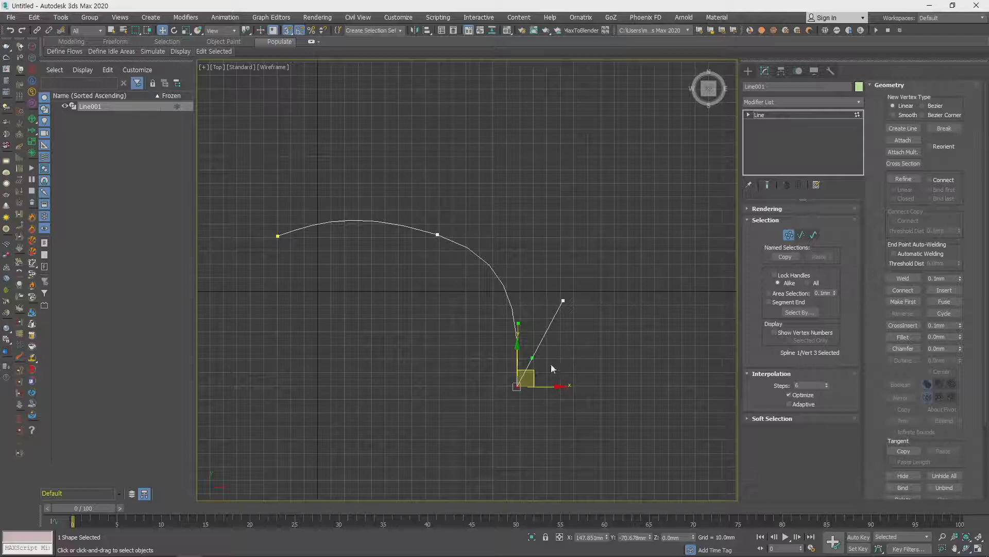
scroll(561, 370, up, 5)
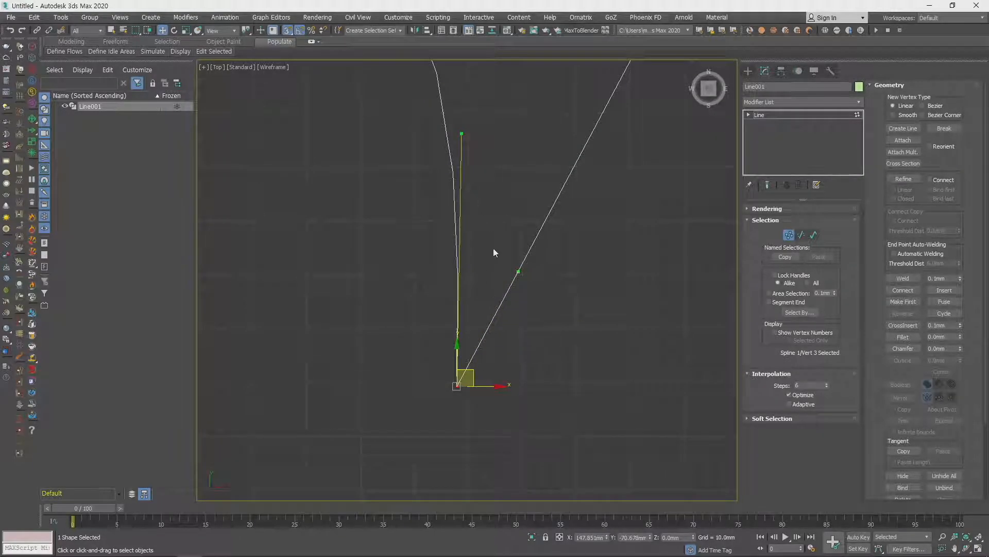
scroll(489, 274, up, 2)
middle_drag(478, 218, 488, 253)
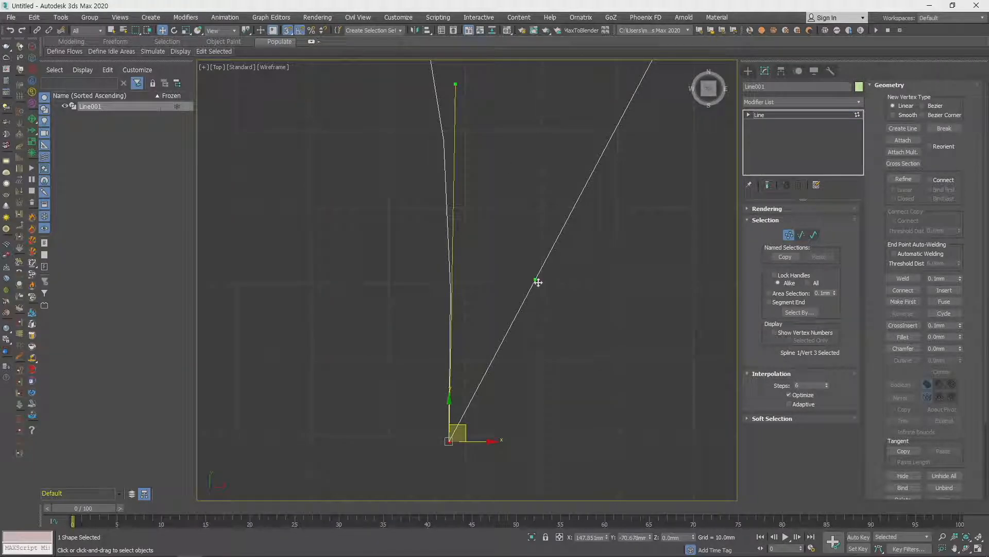
scroll(439, 304, down, 5)
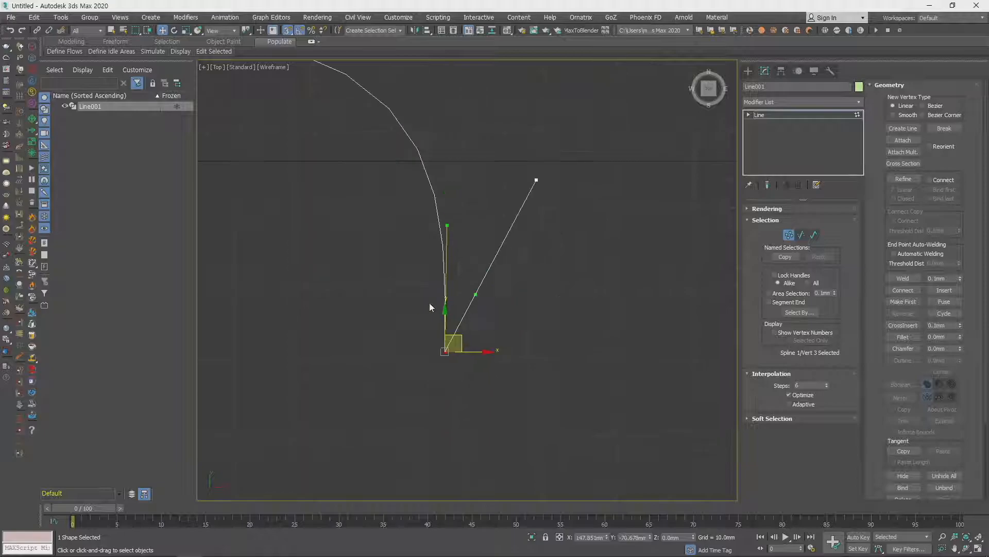
- Give the third vertex aligned Bezier handles and move it up close to the level of the end vertex
right_click(496, 376)
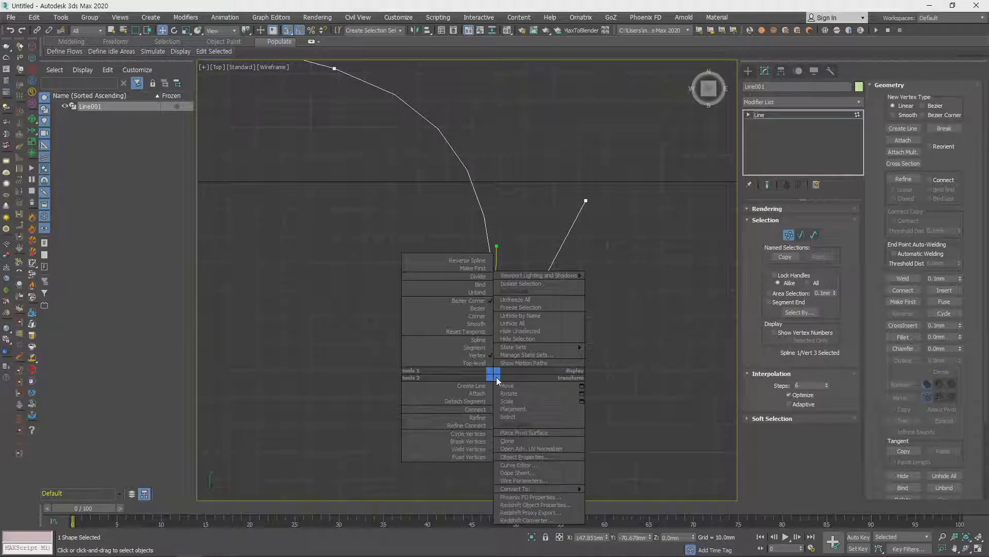
click(474, 335)
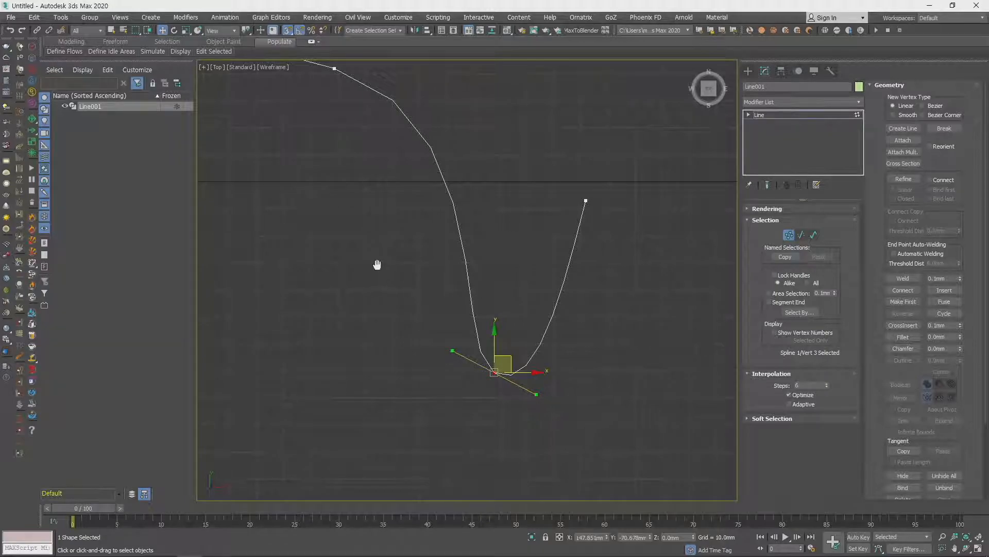
middle_drag(377, 264, 506, 309)
scroll(502, 305, down, 3)
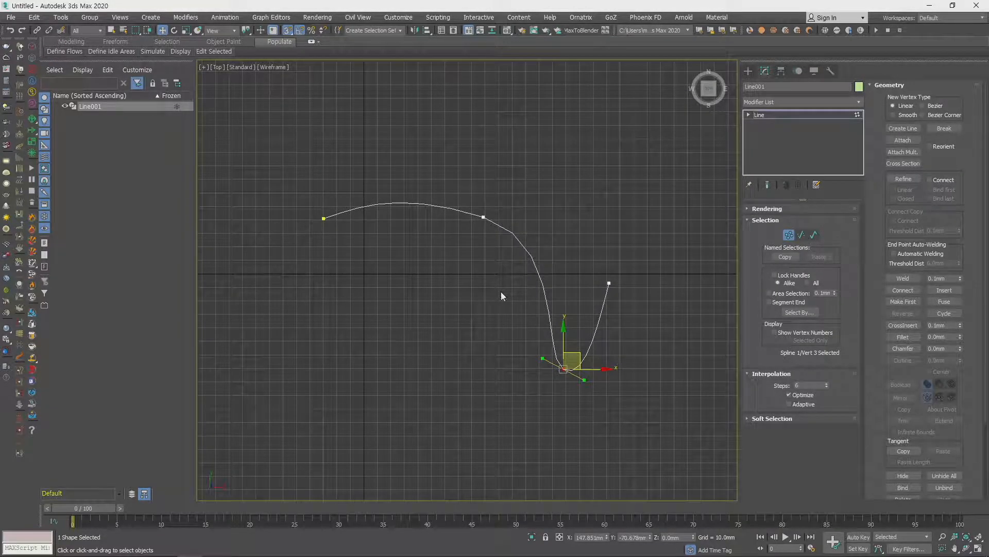
drag(577, 360, 572, 280)
click(654, 251)
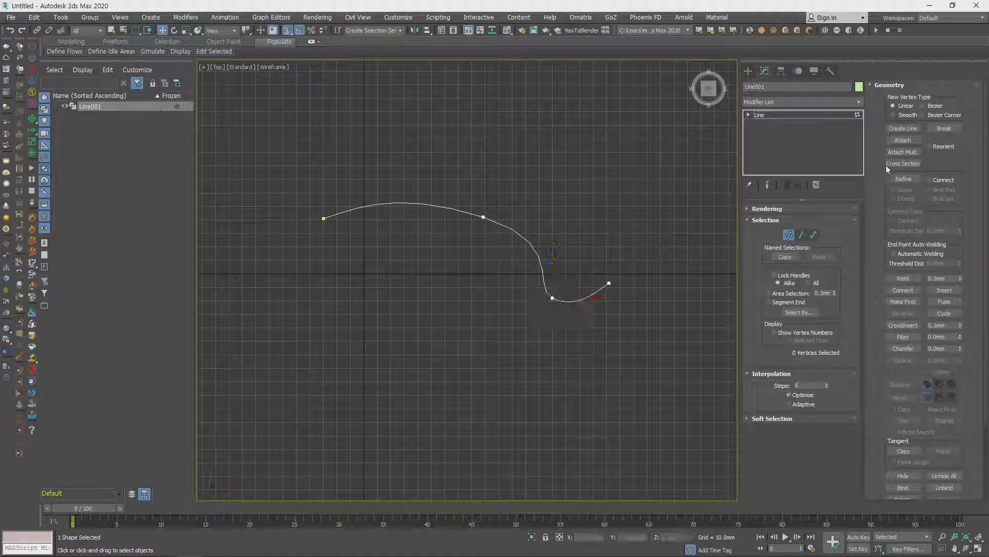
- Use Create Line to add a four-vertex zigzag spline below the curve within the same line object
middle_drag(588, 237, 595, 255)
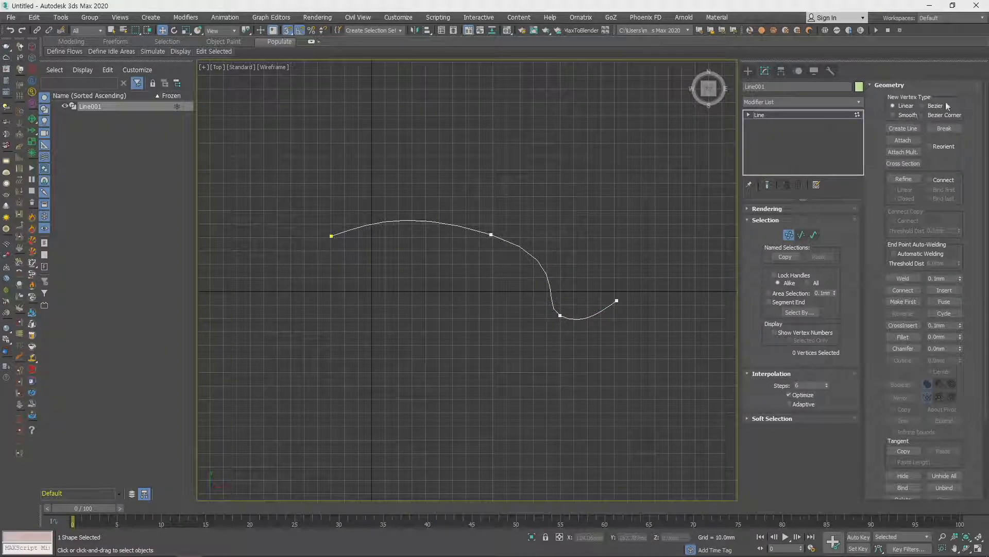
middle_drag(512, 249, 523, 180)
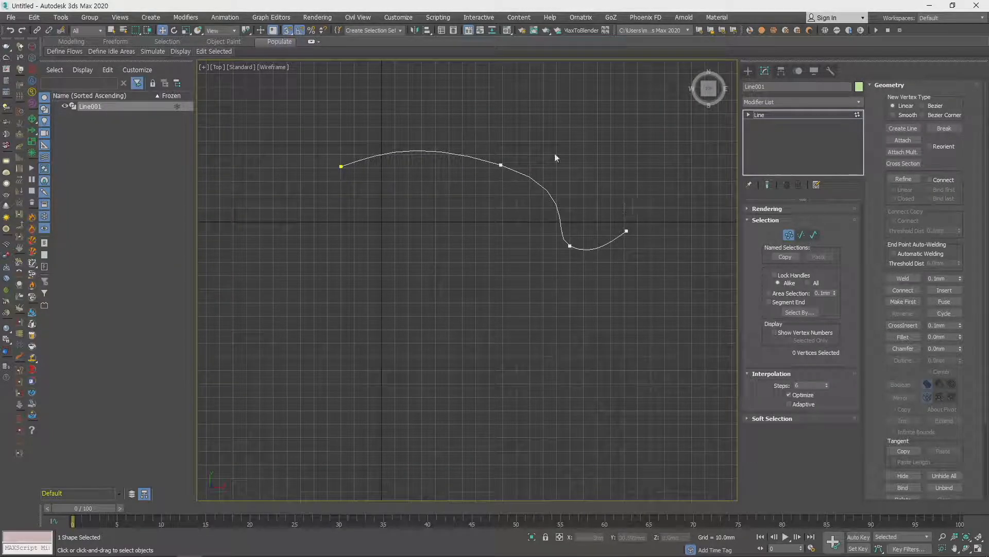
click(904, 130)
click(641, 291)
click(469, 326)
click(414, 195)
click(271, 248)
right_click(445, 327)
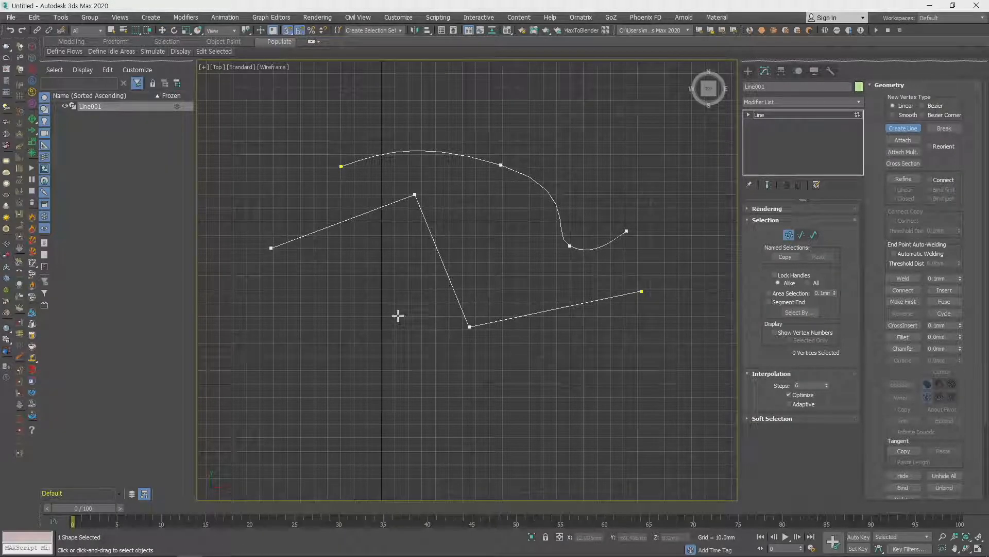
right_click(398, 316)
- Convert the new spline's third vertex to Corner and move it down and to the left
middle_drag(523, 255, 533, 289)
click(424, 228)
right_click(423, 221)
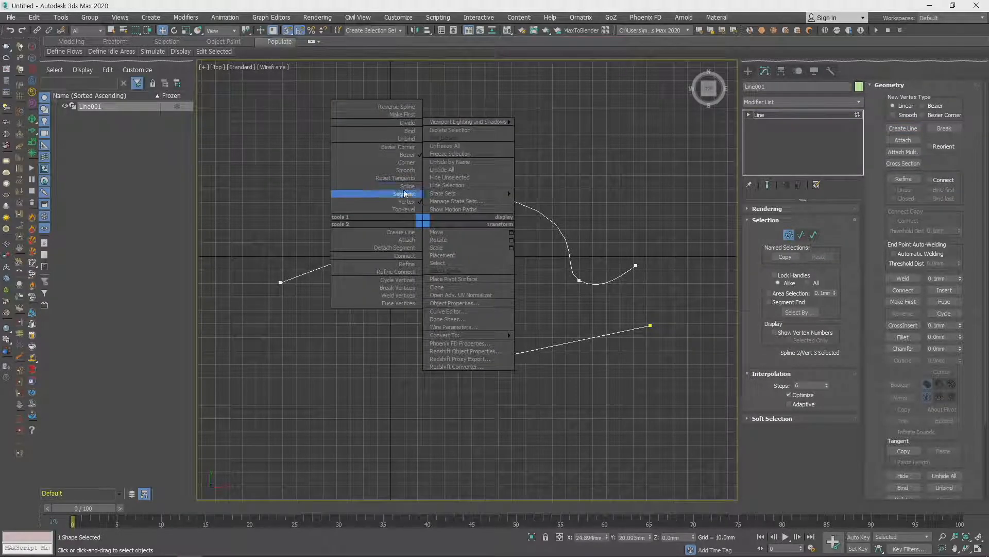
click(406, 162)
drag(447, 226, 415, 273)
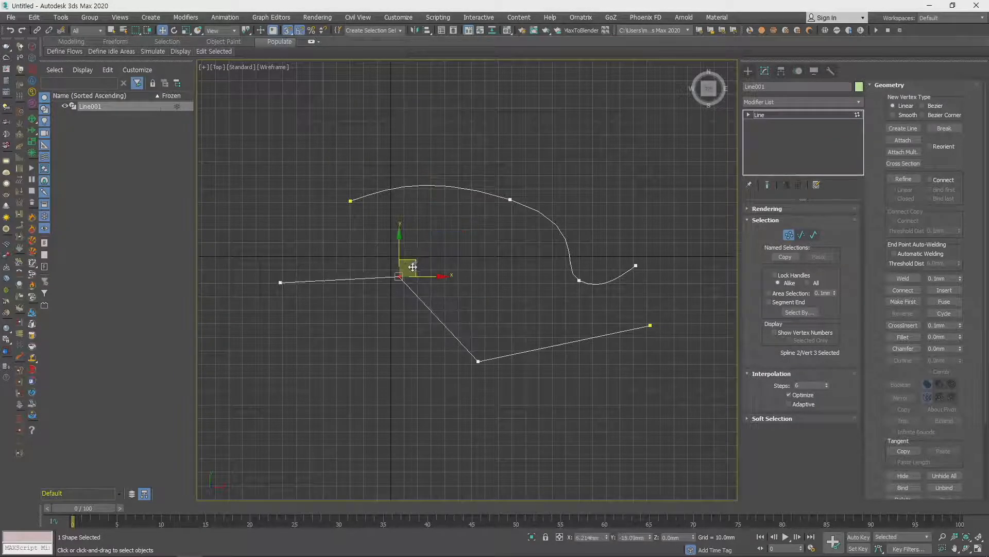
- Change the new spline's third vertex to Bezier and check its vertex type
right_click(386, 275)
click(371, 211)
right_click(405, 280)
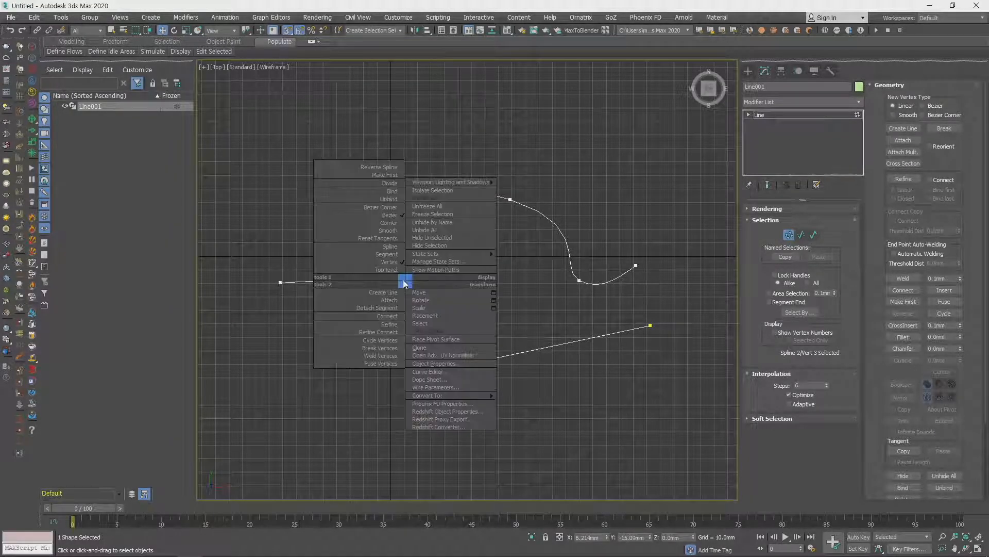
scroll(394, 294, up, 5)
scroll(406, 273, down, 5)
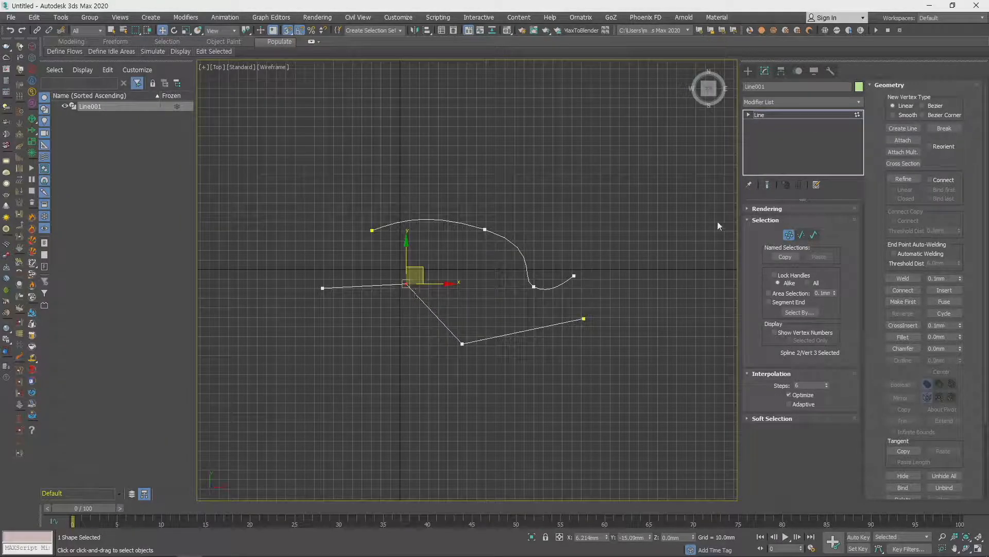
- Switch the lower spline's third vertex to Corner and back to Bezier, angling its handles to curve both adjoining segments
right_click(418, 281)
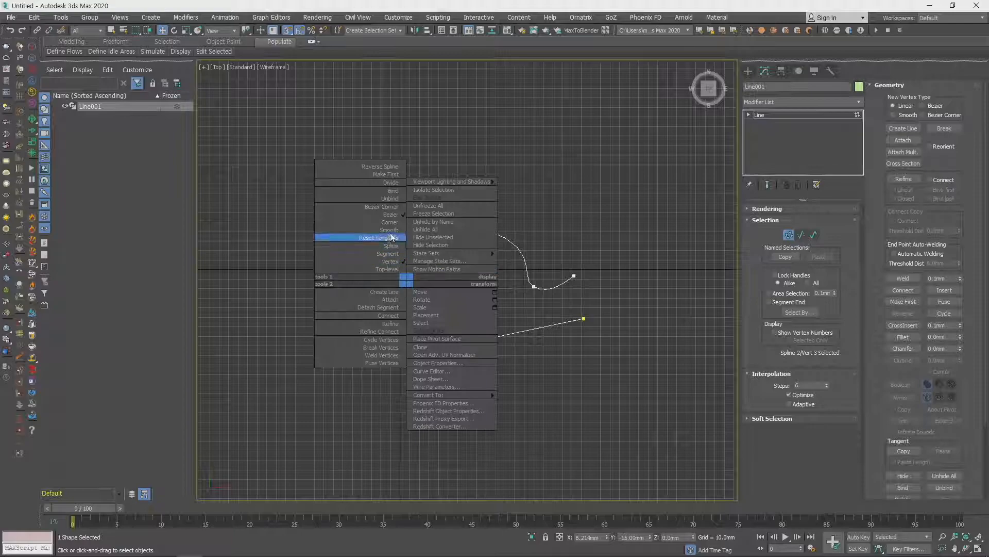
click(391, 225)
right_click(407, 276)
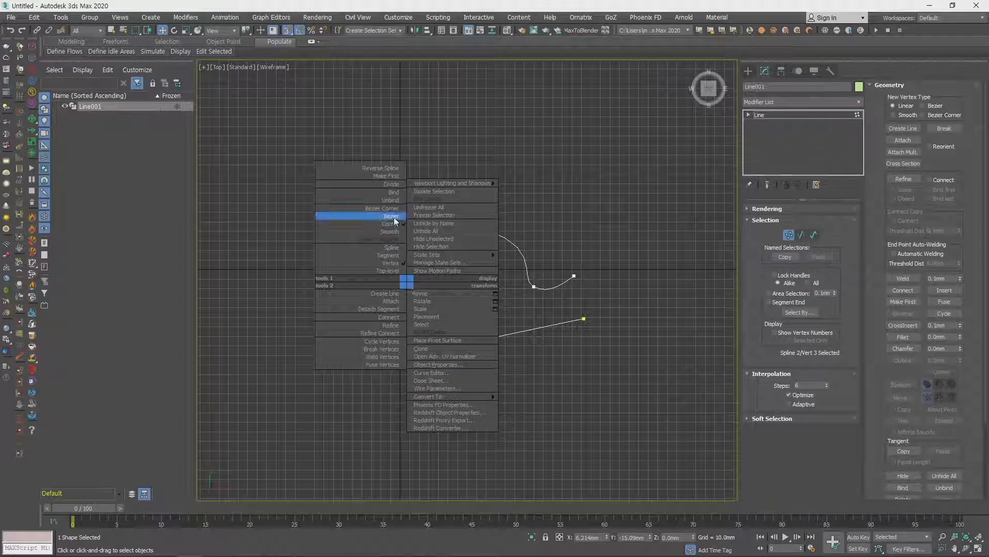
click(361, 224)
mouse_move(425, 303)
mouse_down()
mouse_move(450, 270)
mouse_move(441, 263)
mouse_move(426, 324)
mouse_move(446, 274)
mouse_move(435, 324)
mouse_move(442, 294)
mouse_up()
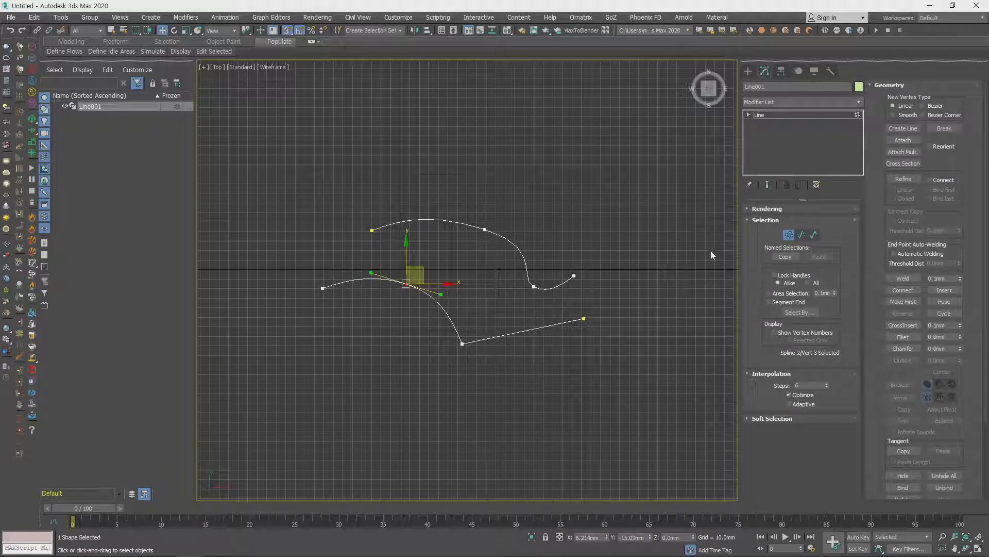
- Break the lower spline at its third vertex and move one of the separated ends up and away from the other
click(948, 130)
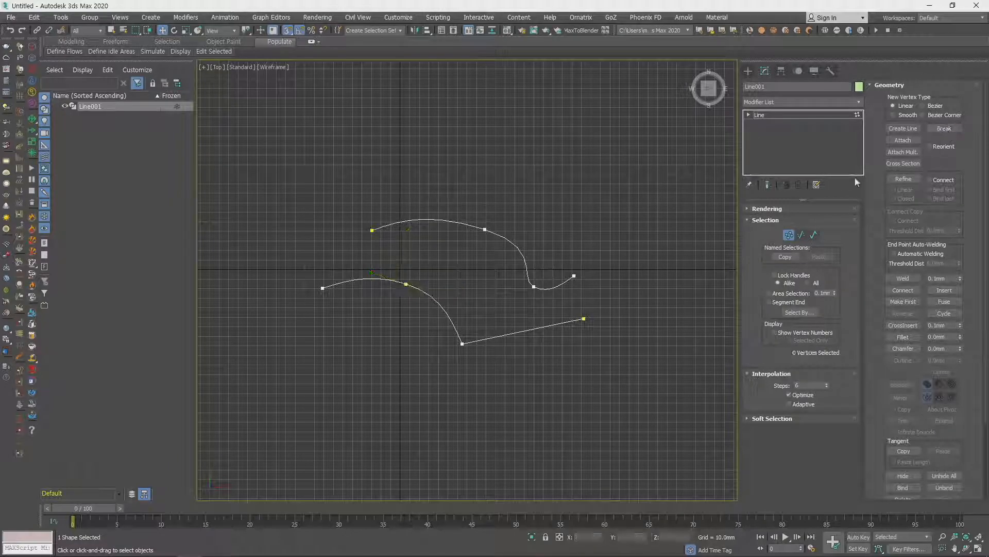
click(406, 284)
drag(420, 268, 407, 242)
click(487, 301)
middle_drag(460, 331, 557, 380)
scroll(518, 356, up, 4)
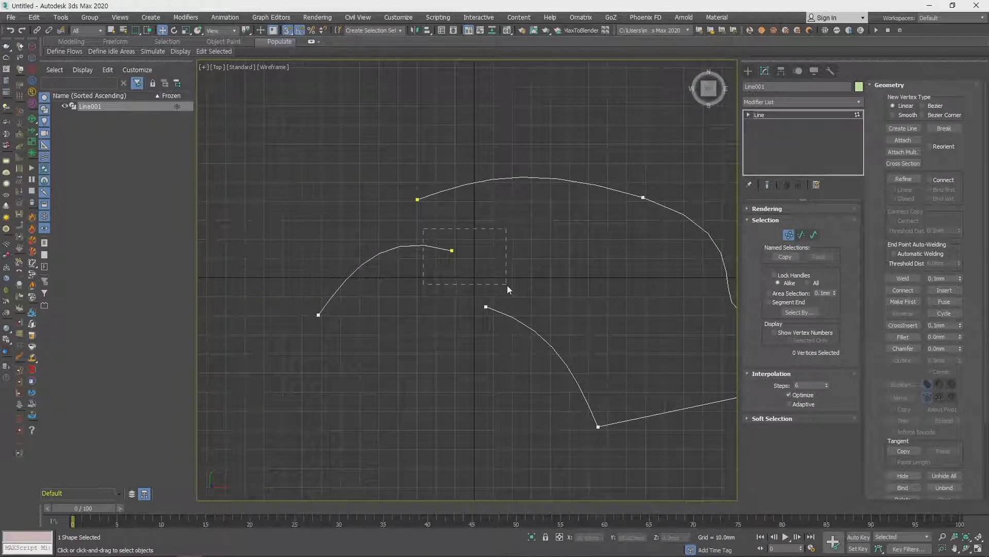
- Move the detached end vertex back onto the other broken end and weld the two vertices together
click(452, 251)
drag(467, 230, 478, 303)
drag(462, 271, 537, 335)
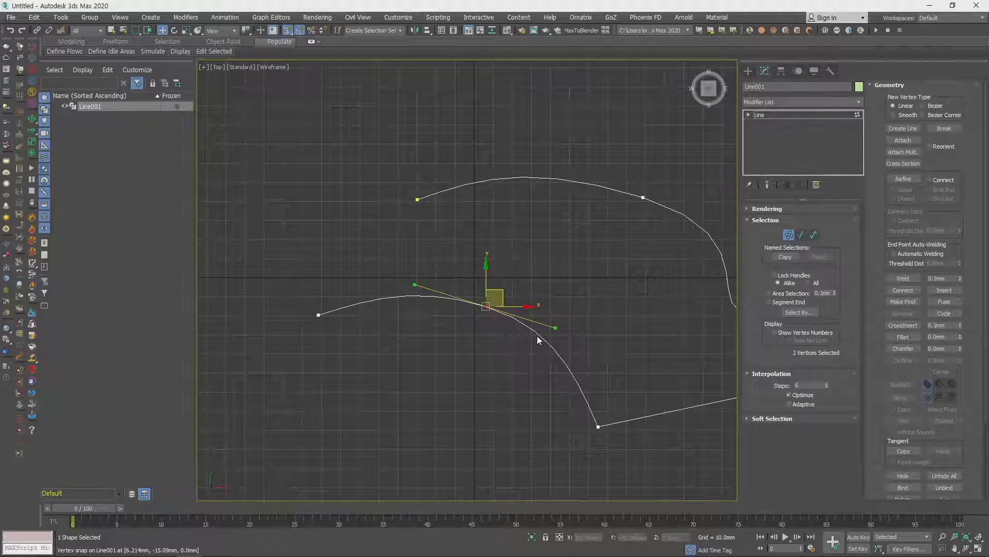
click(904, 278)
- Move the welded vertex straight up so both adjoining segments follow it
click(484, 316)
click(485, 307)
drag(506, 294, 508, 256)
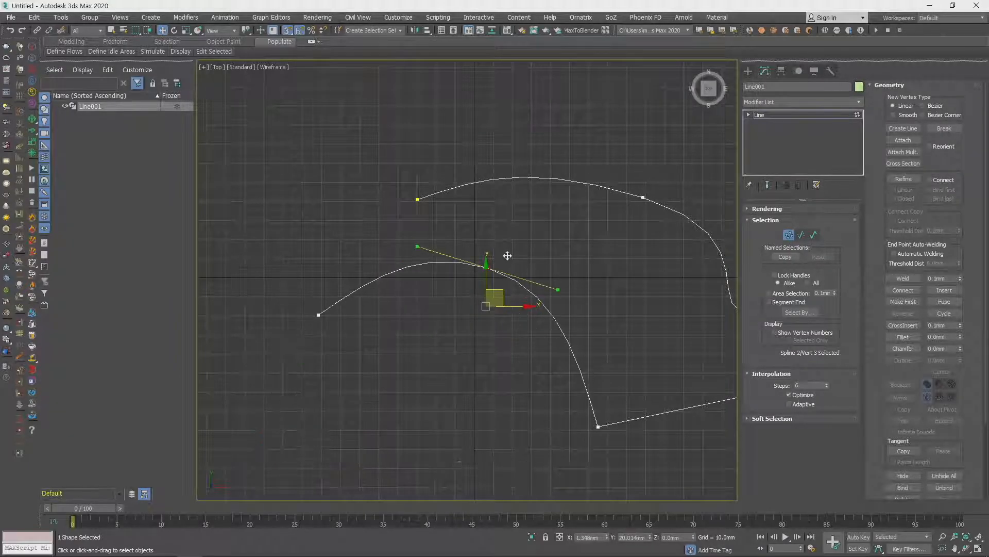
scroll(526, 287, down, 6)
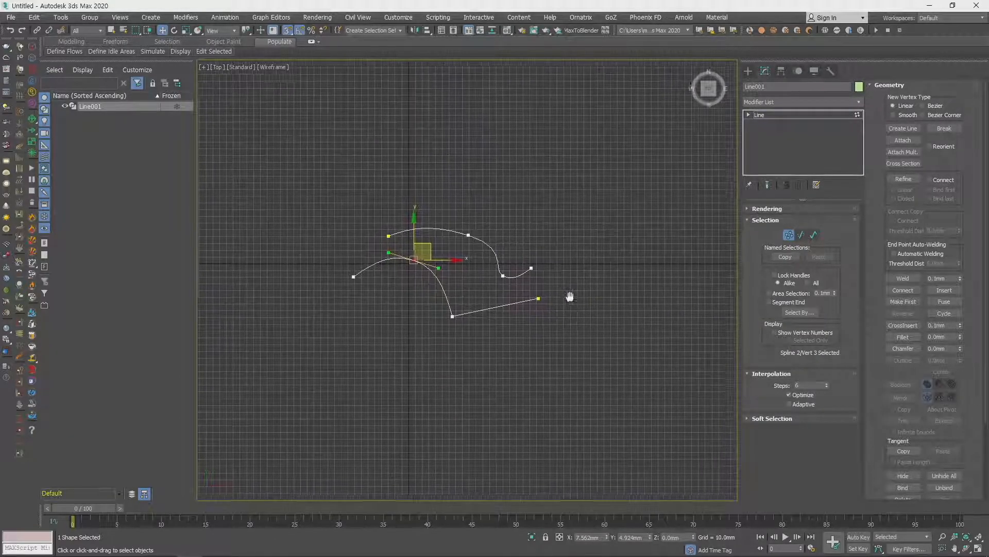
click(901, 140)
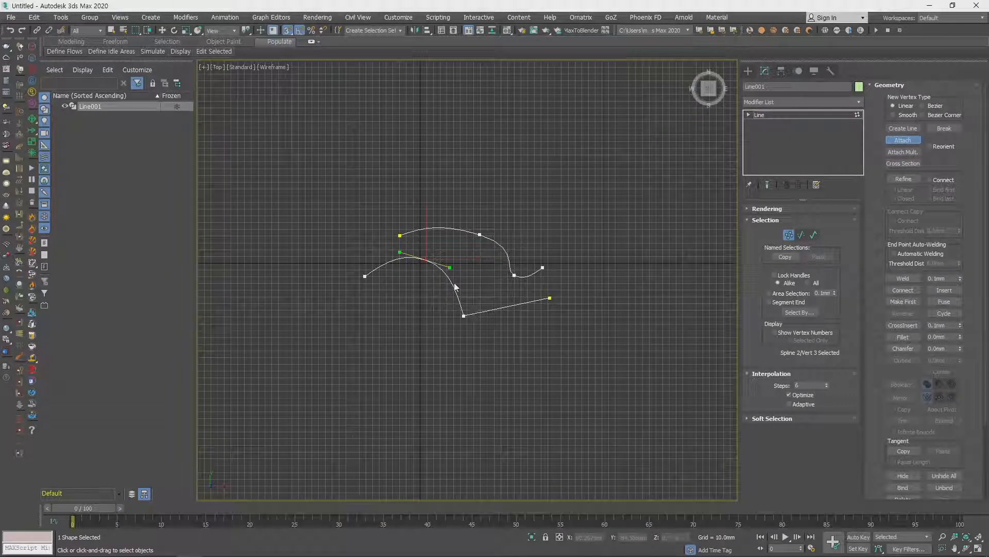
key(w)
click(498, 218)
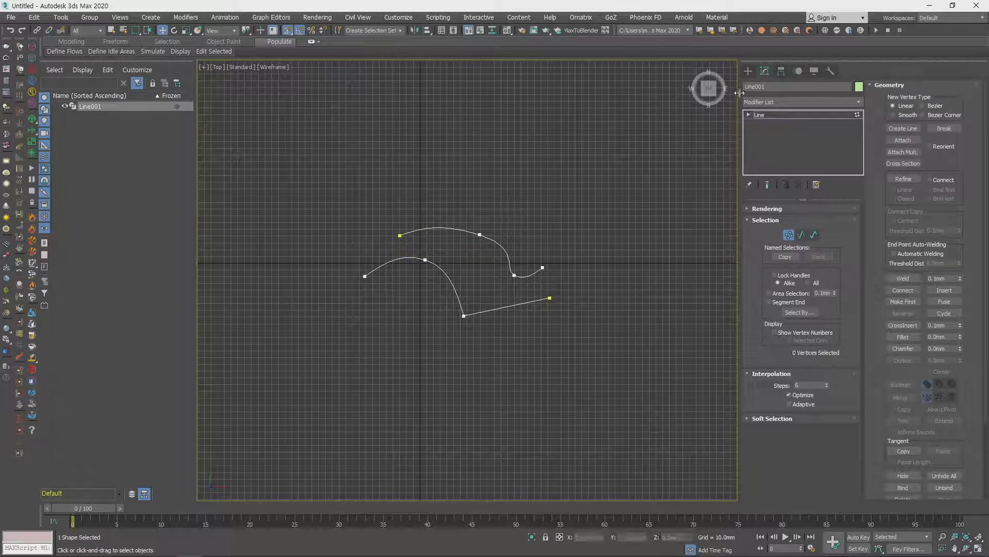
- Draw three separate circles around the line object, making the one above the curves the largest
click(748, 71)
click(793, 153)
mouse_move(595, 286)
mouse_down()
mouse_move(626, 335)
mouse_move(600, 306)
mouse_move(603, 317)
mouse_up()
drag(512, 173, 547, 200)
drag(308, 105, 333, 125)
key(w)
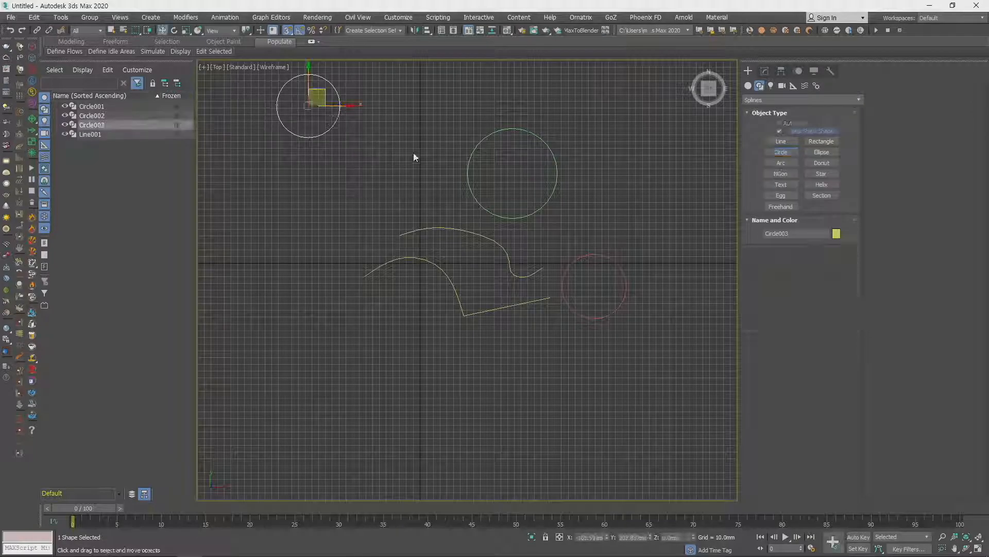
- Select the line object and move it to the left, clear of the circles
click(430, 228)
middle_drag(464, 251, 473, 344)
drag(504, 345, 443, 336)
middle_drag(545, 369, 551, 333)
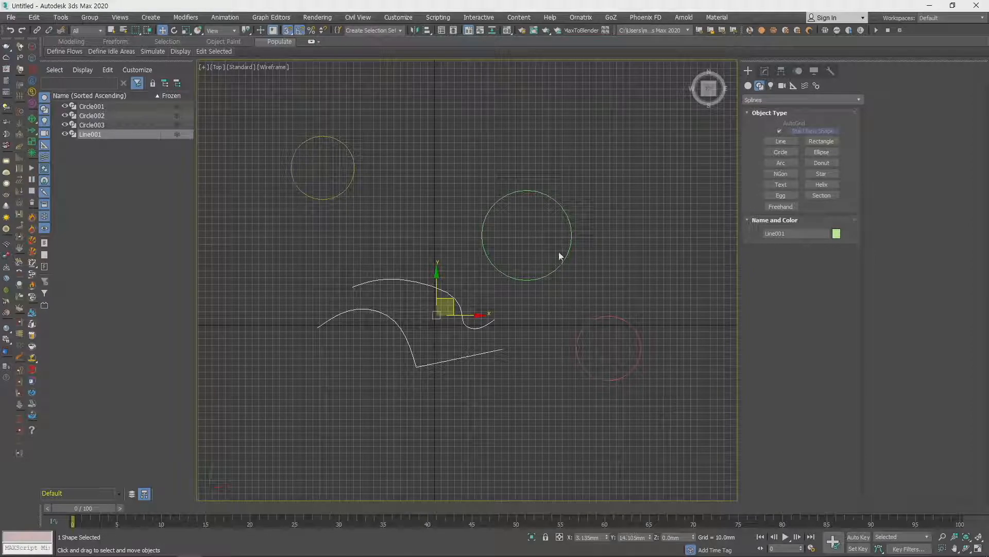
- Attach the small circle at the right of the curves to the line object
click(764, 70)
click(902, 141)
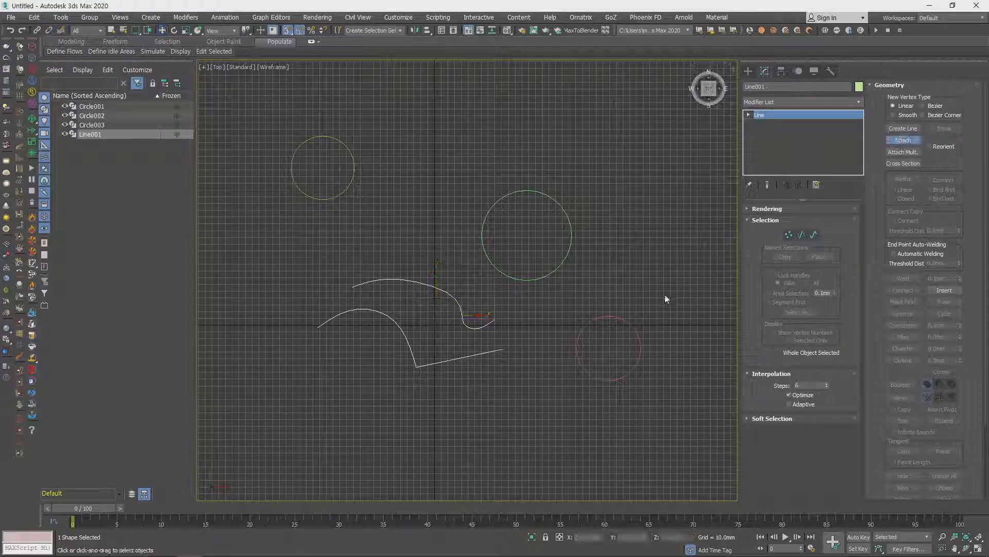
click(623, 318)
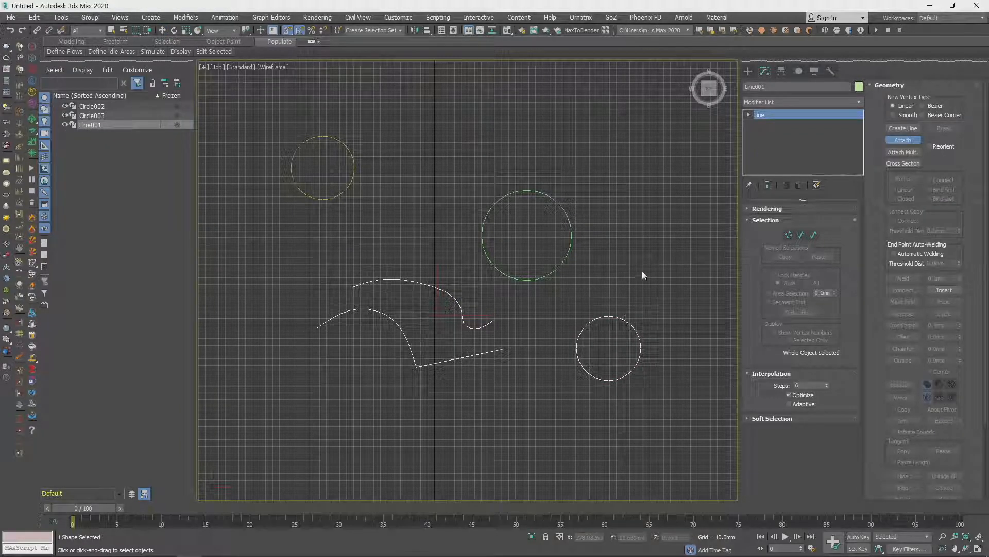
key(w)
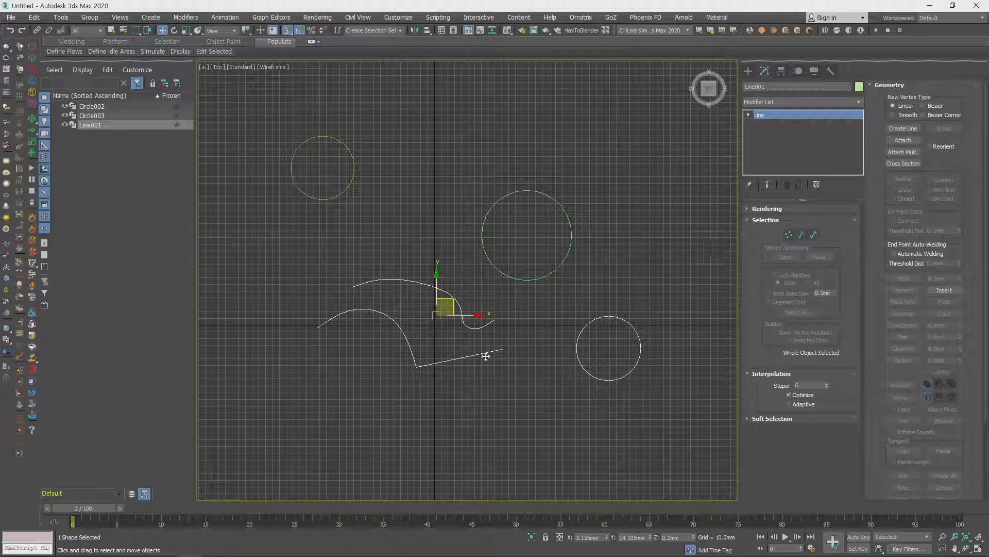
middle_drag(515, 342, 537, 358)
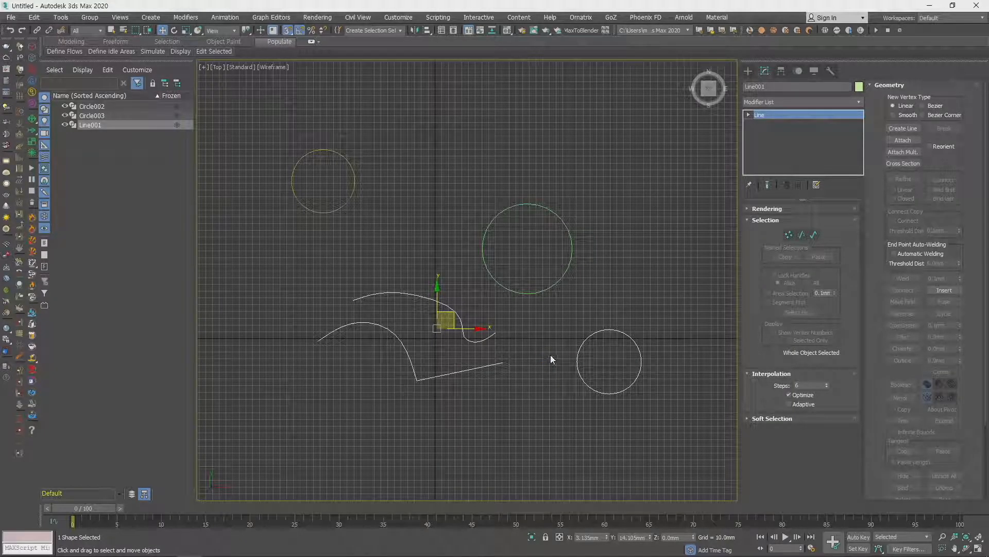
- Pick Circle002 and Circle003 for Attach Multiple at spline level, then cancel without attaching them
click(814, 235)
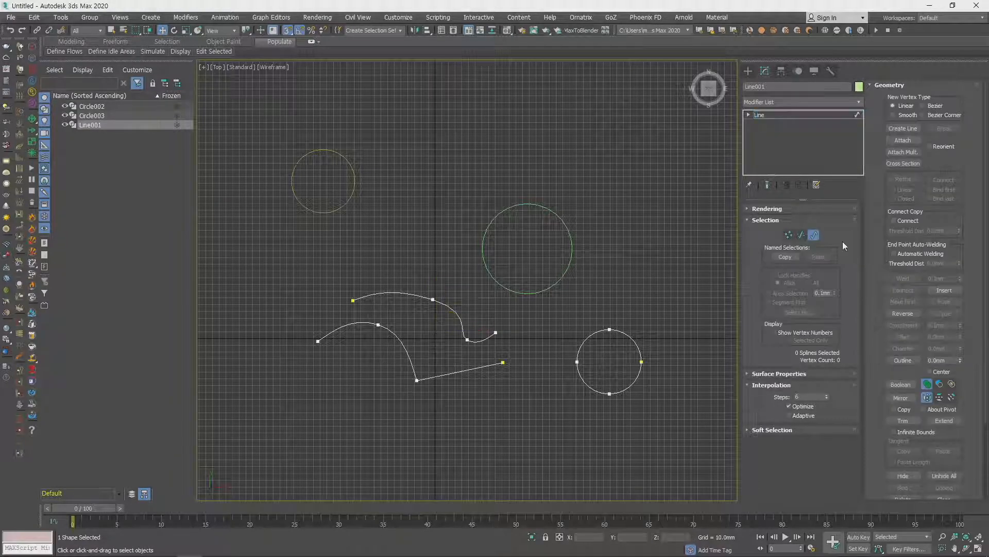
click(903, 152)
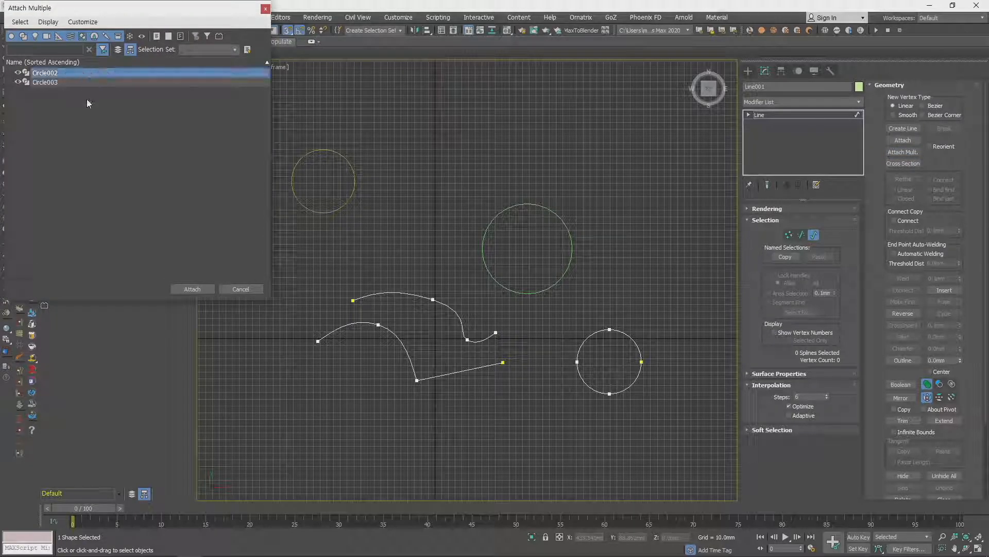
click(91, 73)
drag(91, 73, 216, 116)
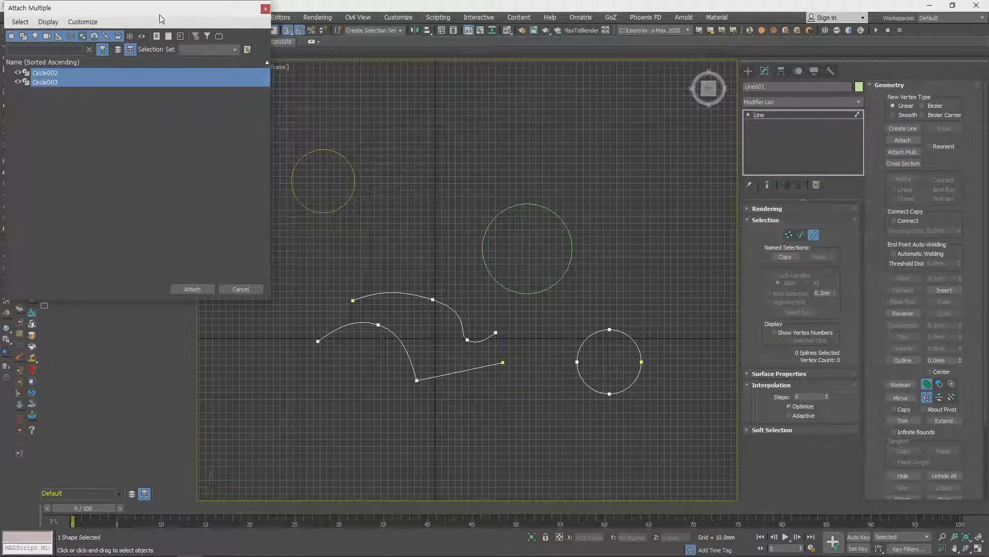
drag(162, 20, 269, 120)
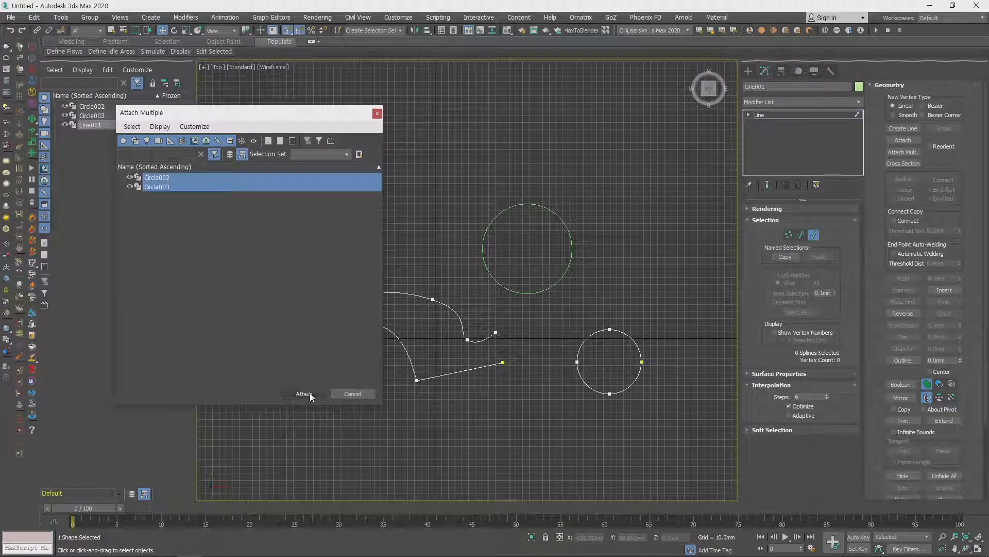
click(352, 393)
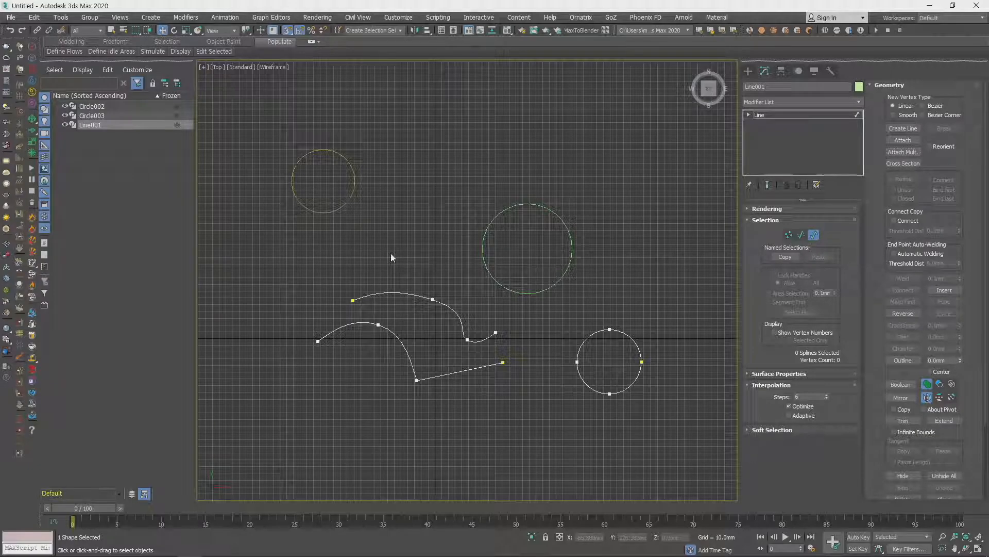
- Delete the line object and the small upper-left circle, keeping only the large middle circle
middle_drag(446, 304, 515, 306)
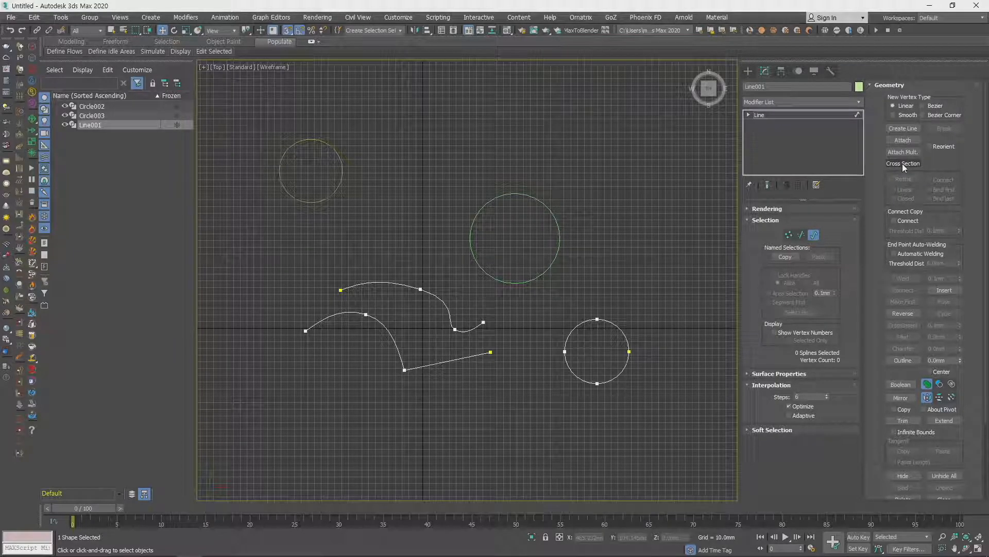
middle_drag(700, 207, 691, 225)
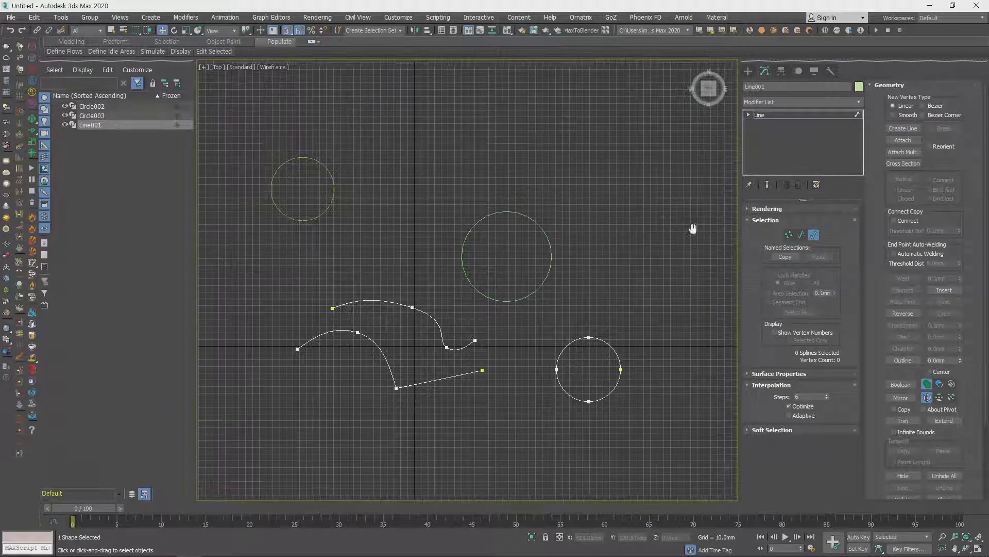
click(782, 116)
drag(240, 118, 697, 469)
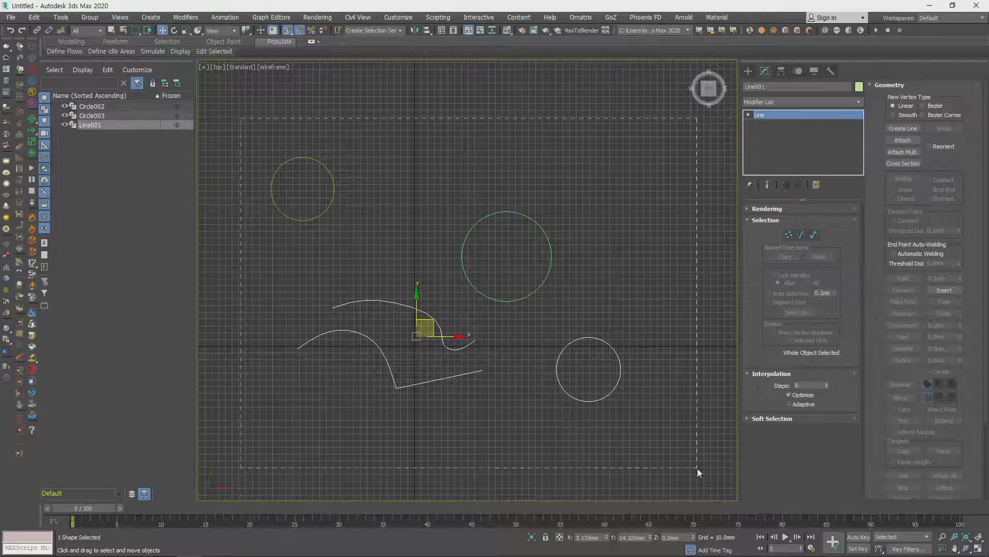
drag(422, 384, 422, 383)
key(Delete)
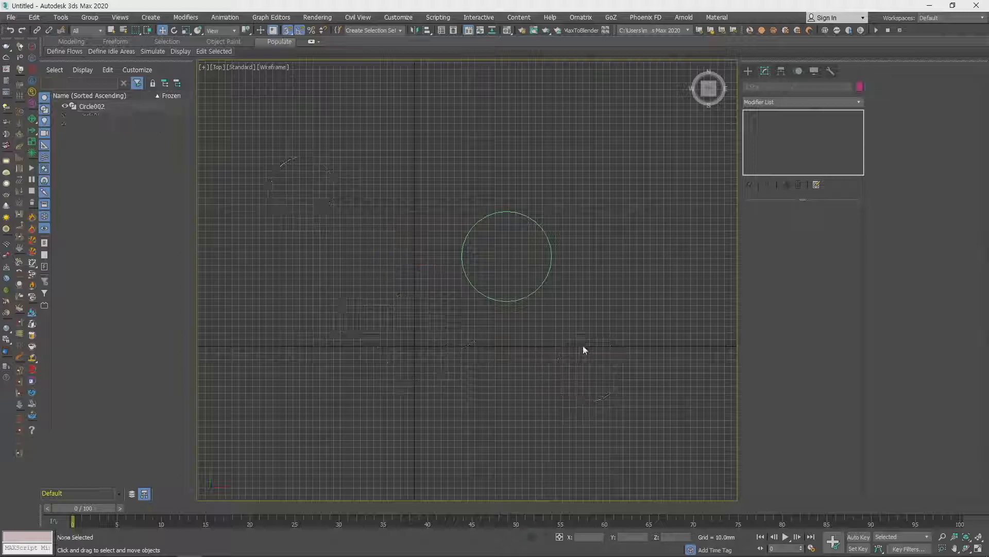
- Convert the remaining circle to an Editable Spline in the perspective view
click(544, 274)
mouse_move(544, 273)
middle_down()
mouse_move(539, 340)
mouse_move(549, 298)
middle_up()
key(p)
right_click(549, 298)
mouse_move(617, 410)
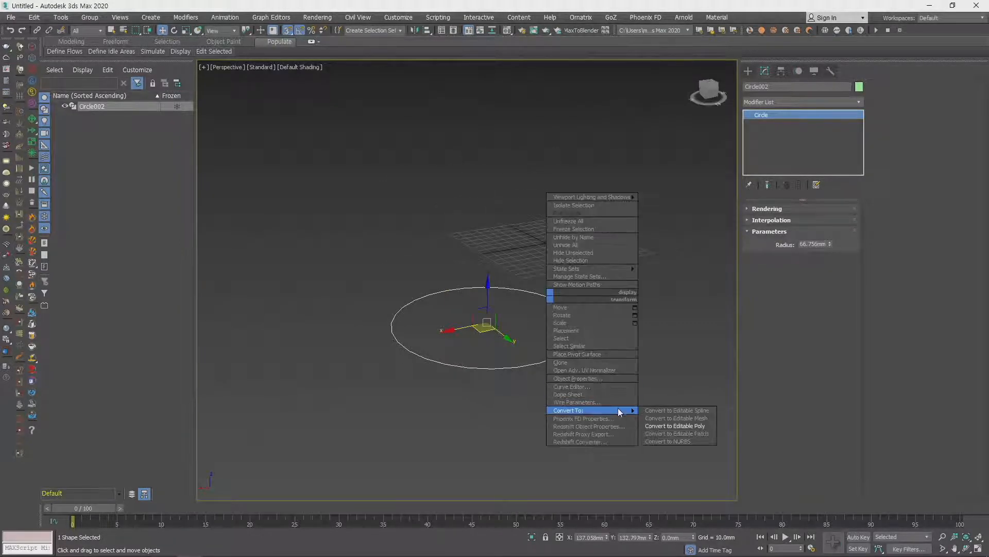
click(687, 410)
- Clone the circle spline upward twice within the object, making the first copy larger and the second copy smaller
key(3)
click(524, 291)
shift+drag(524, 291, 487, 241)
scroll(537, 315, down, 3)
middle_drag(537, 316, 531, 359)
key(w)
shift+drag(501, 279, 499, 230)
key(r)
middle_drag(540, 299, 541, 330)
- Clone the small ring upward twice, keeping the first copy narrow and scaling the top copy into the widest ring
key(w)
shift+drag(503, 237, 503, 222)
key(r)
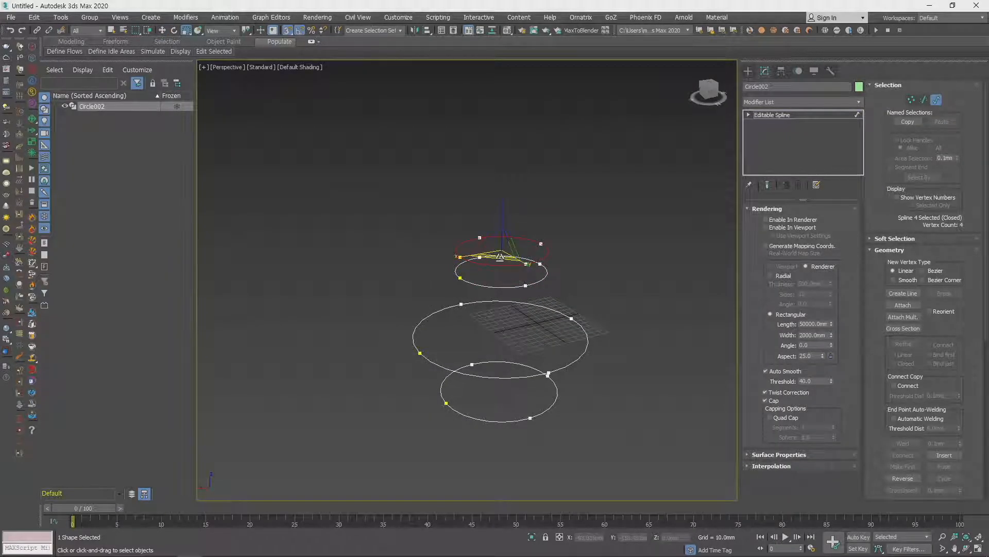
shift+drag(500, 258, 500, 281)
key(w)
drag(504, 220, 508, 171)
alt+middle_drag(584, 394, 586, 340)
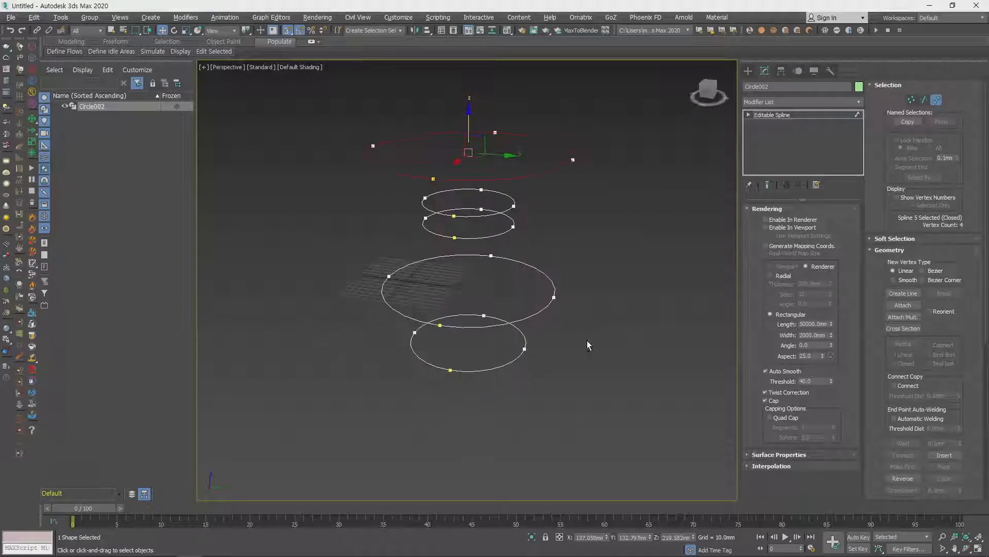
- Use Cross Section to link the five rings in order from the bottom one to the top one
click(508, 229)
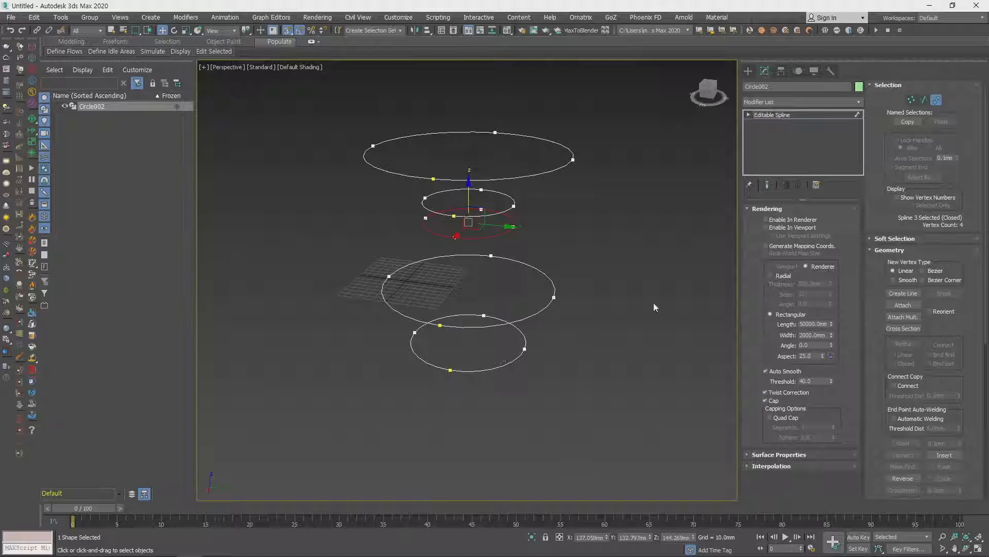
click(826, 210)
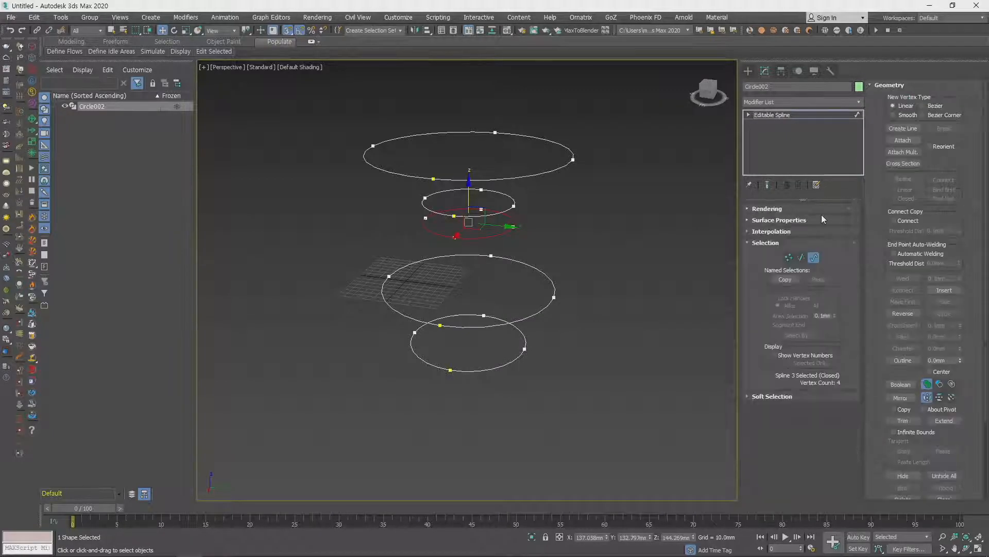
click(901, 164)
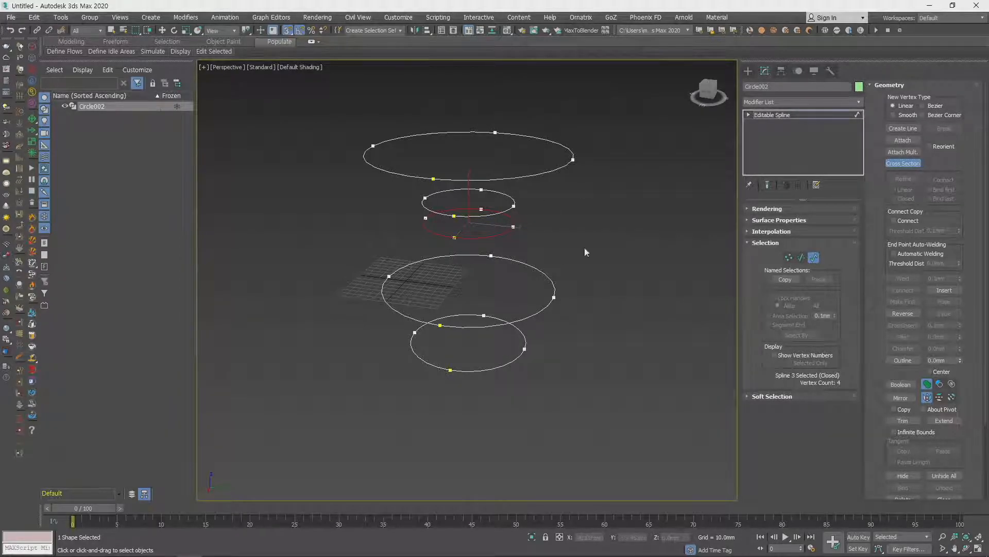
click(524, 350)
click(555, 297)
click(514, 227)
click(514, 205)
click(571, 160)
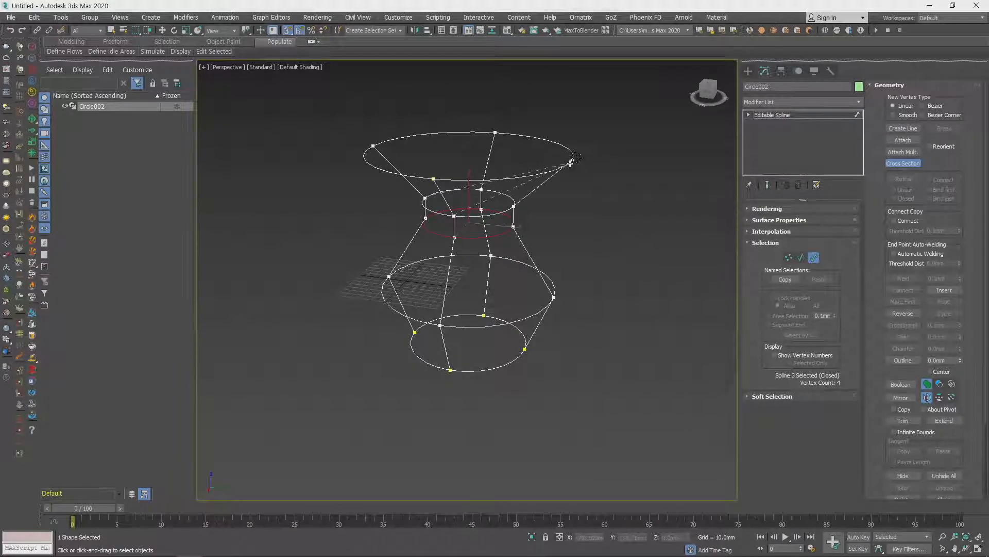
alt+middle_drag(477, 259, 559, 338)
scroll(506, 335, up, 6)
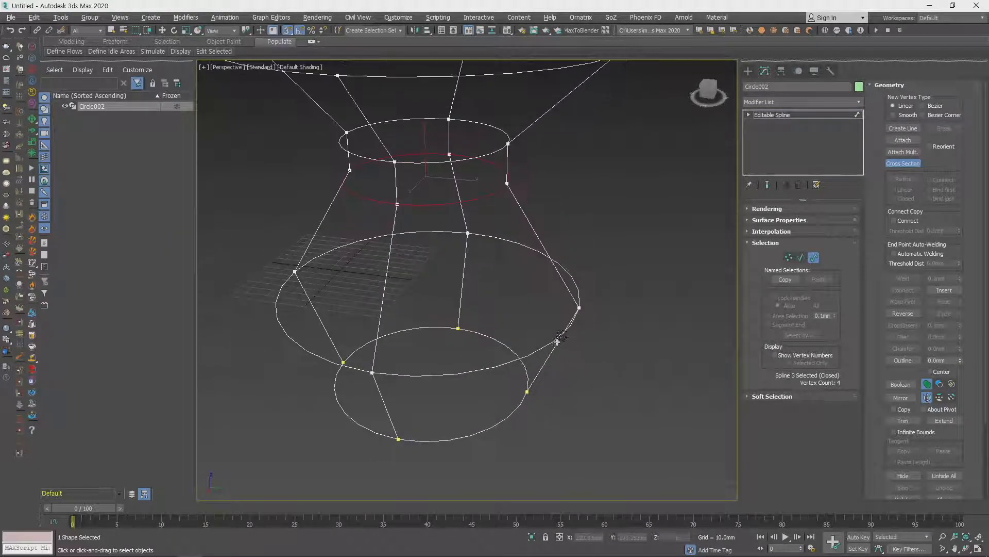
alt+middle_drag(594, 302, 563, 269)
scroll(585, 287, down, 4)
right_click(585, 287)
click(585, 191)
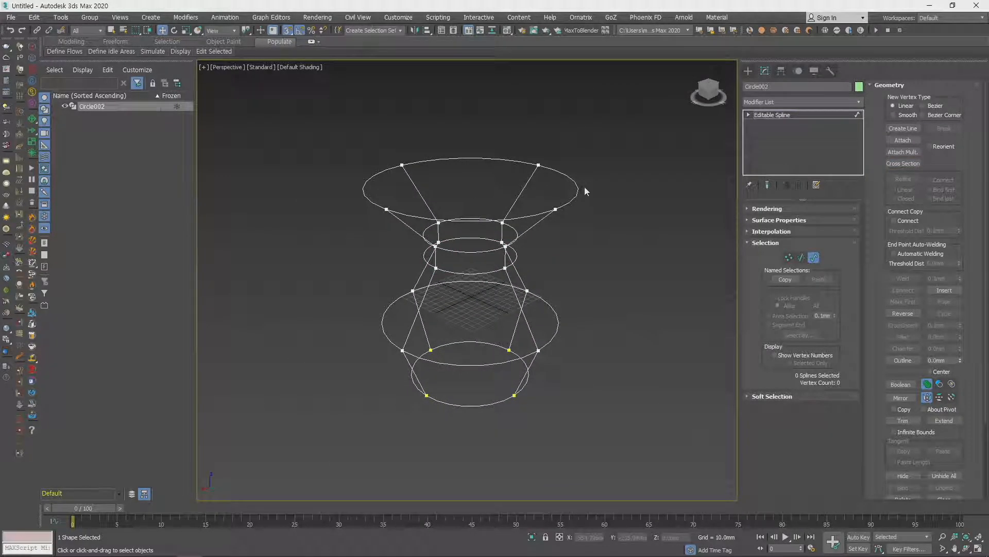
- Apply the Surface modifier to the linked ring cage
click(821, 102)
scroll(803, 157, down, 2)
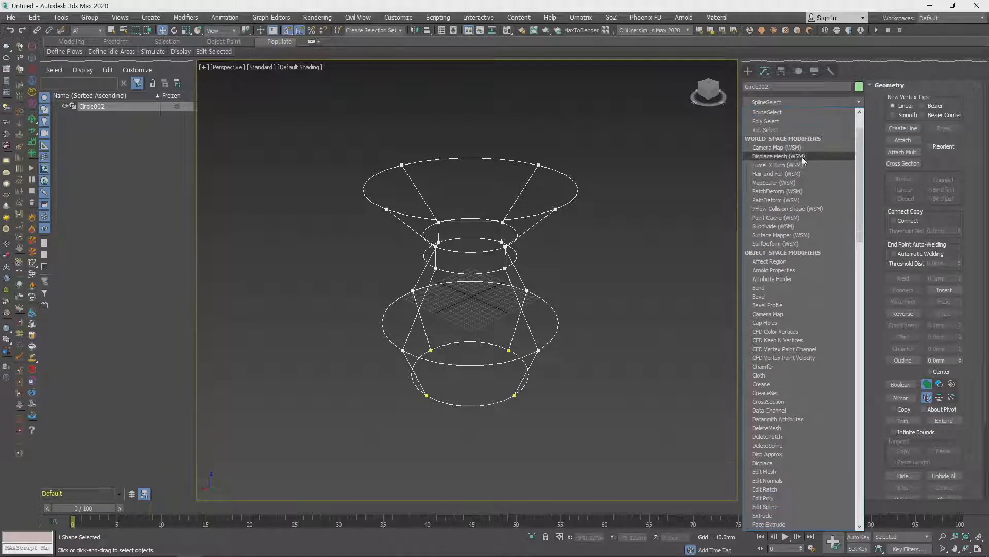
scroll(802, 157, down, 20)
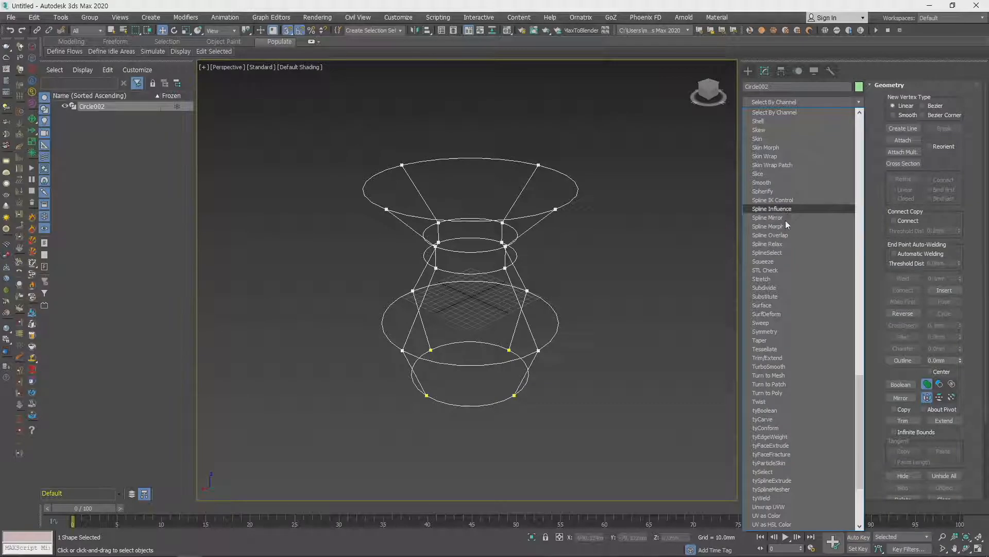
click(769, 305)
mouse_move(665, 283)
alt+middle_down()
mouse_move(556, 189)
mouse_move(586, 341)
mouse_move(577, 249)
mouse_move(598, 188)
mouse_move(581, 283)
mouse_move(624, 262)
mouse_move(586, 307)
mouse_move(594, 308)
alt+middle_up()
- Show the vase in the front view and hide the grid
key(f)
middle_drag(647, 217, 479, 345)
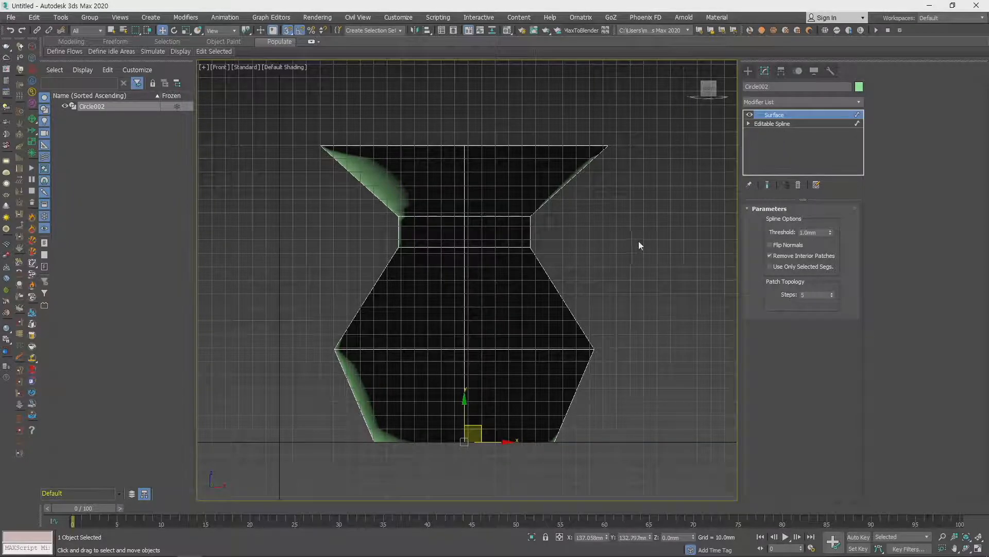
middle_drag(606, 304, 596, 319)
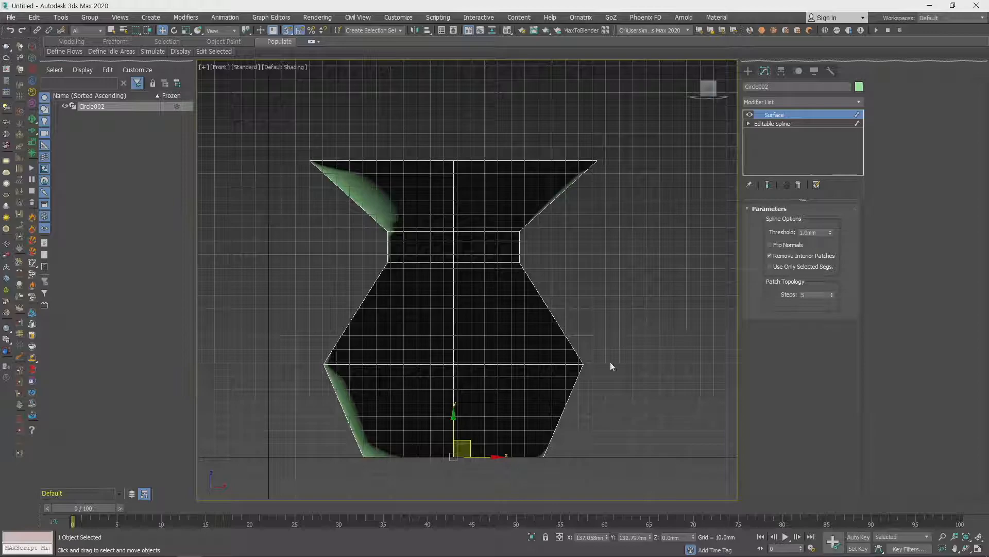
key(g)
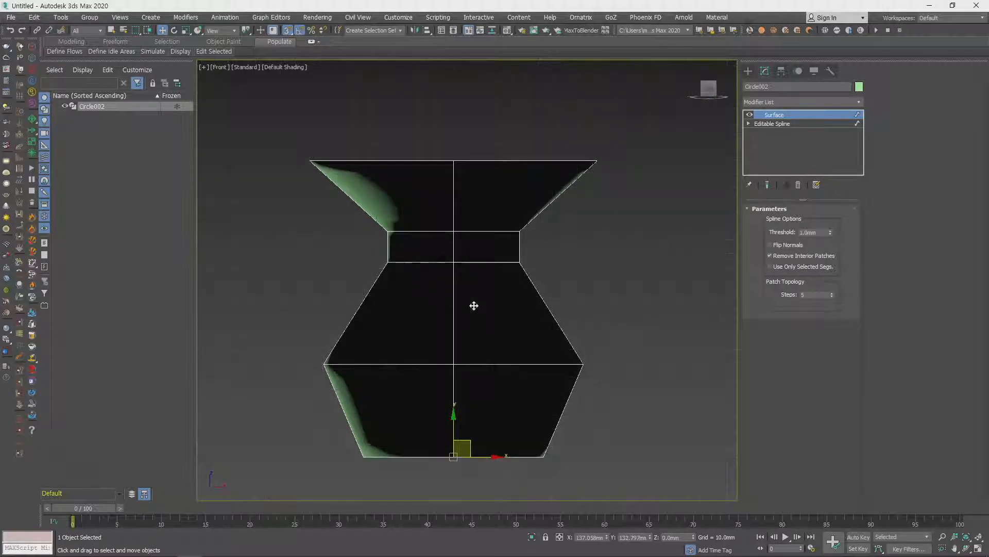
key(g)
key(g)
key(g)
key(g)
key(g)
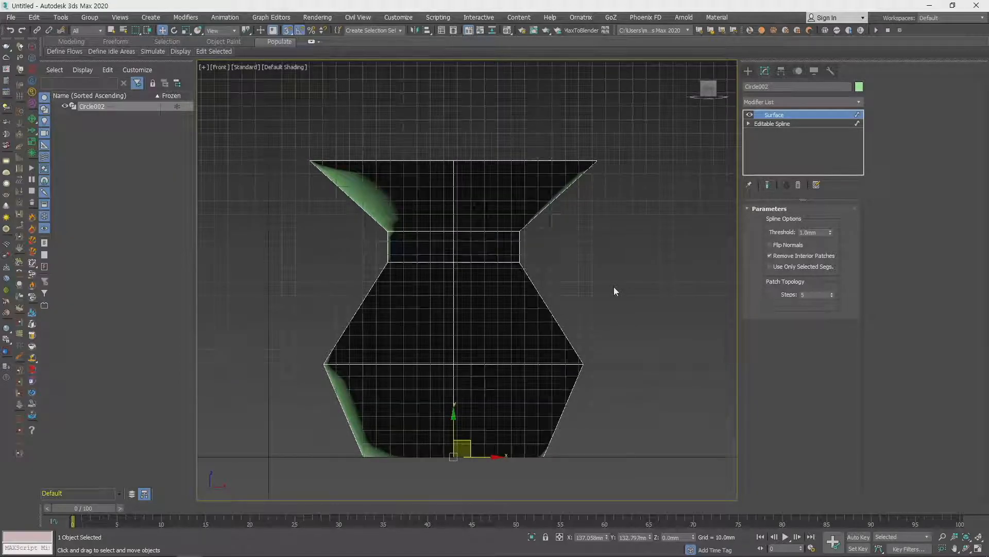
key(g)
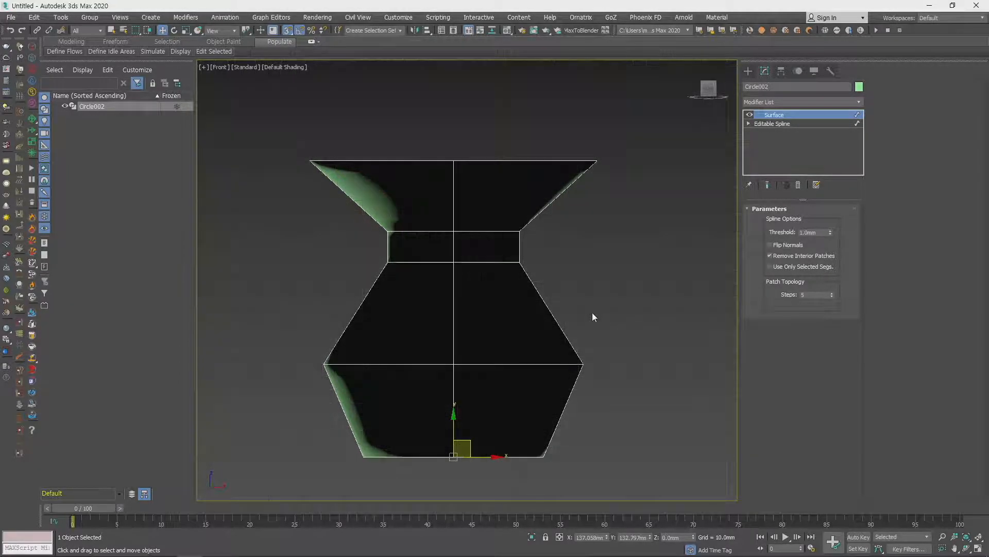
- At the Editable Spline's vertex level, convert the two overlapping vertices at the right end of the upper neck ring to Bezier Corner
click(789, 125)
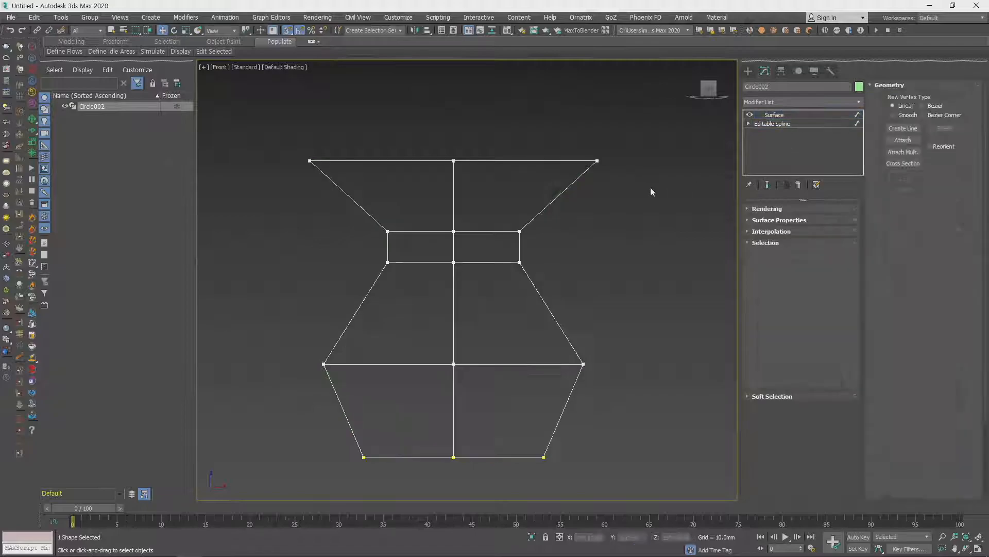
drag(525, 222, 280, 246)
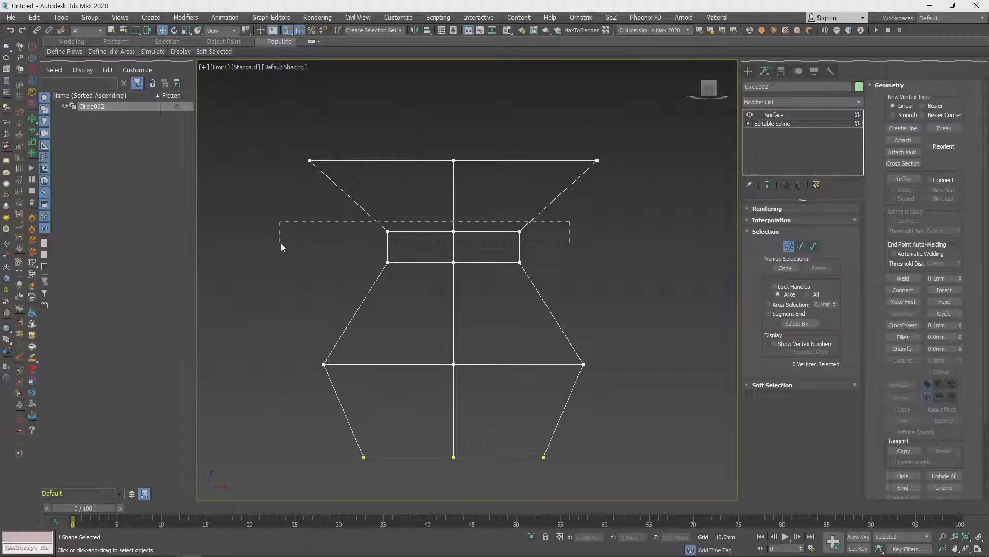
scroll(528, 217, up, 5)
drag(457, 212, 592, 299)
right_click(504, 252)
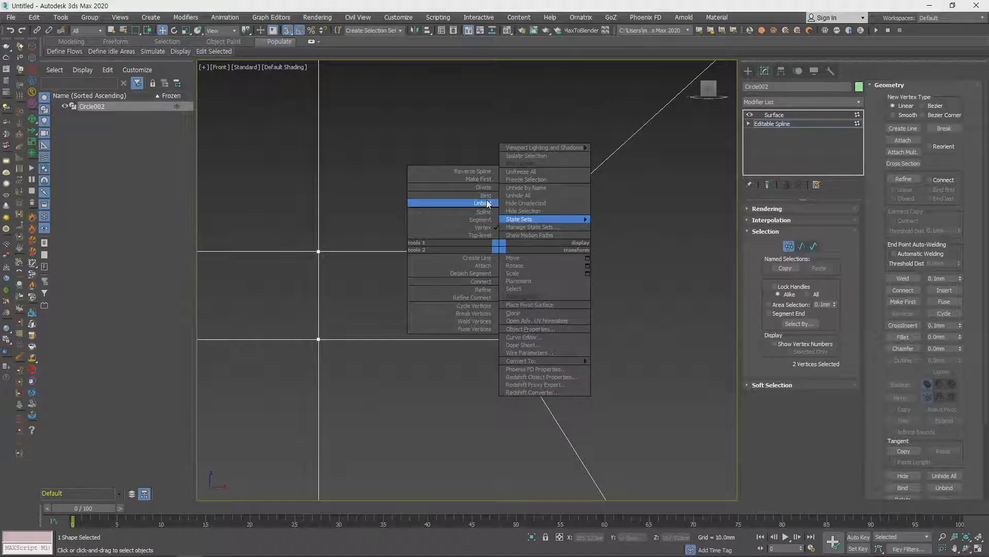
key(Escape)
right_click(499, 251)
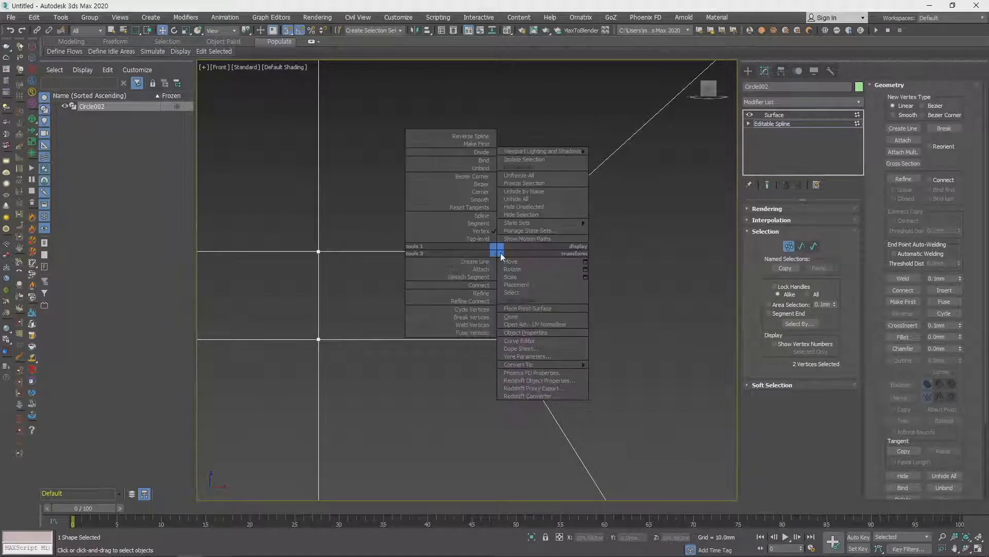
click(472, 176)
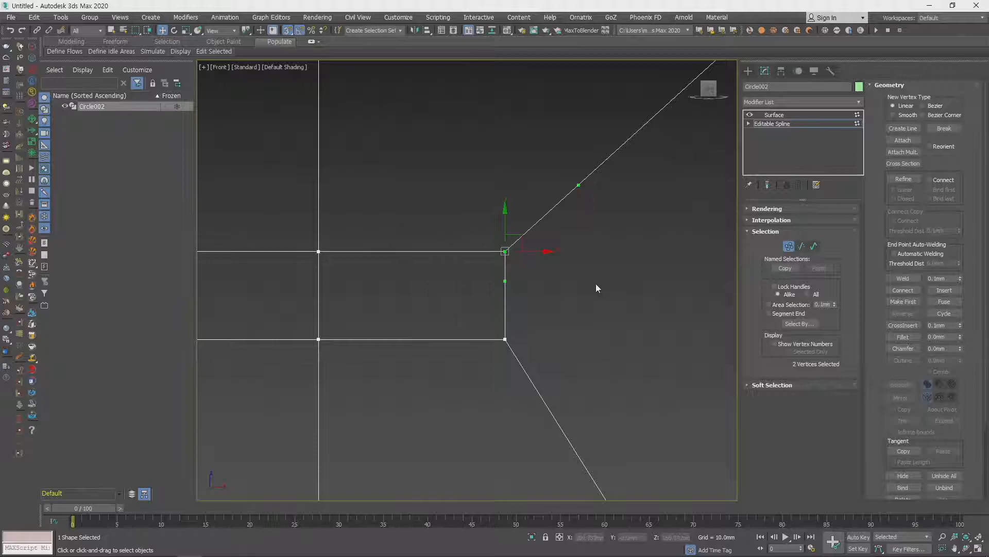
scroll(599, 256, down, 5)
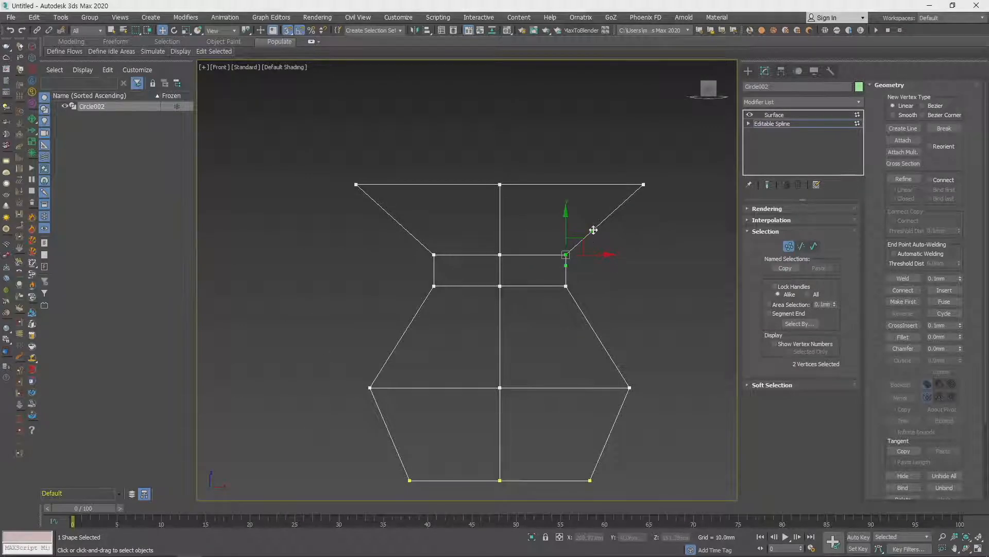
scroll(596, 241, up, 3)
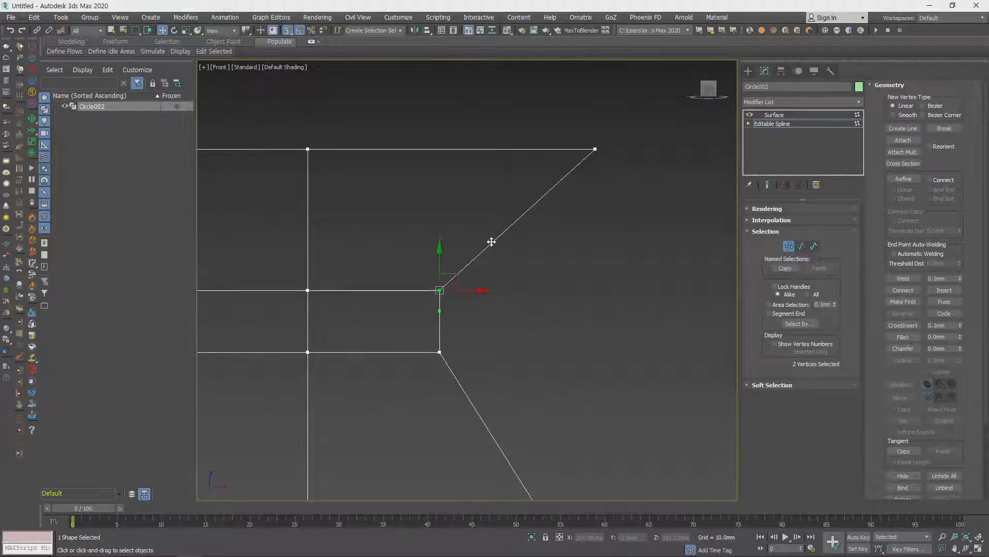
drag(441, 254, 433, 203)
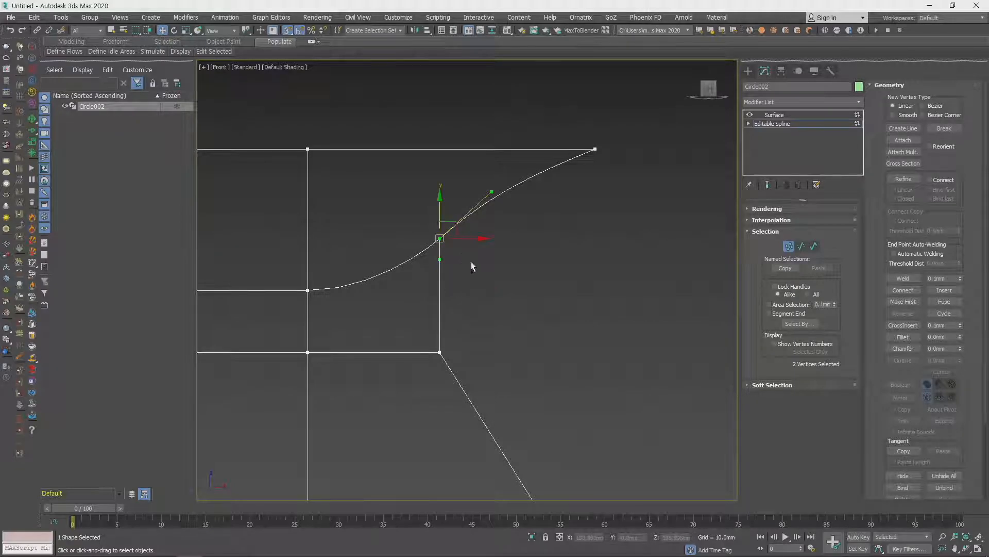
key(ctrl+z)
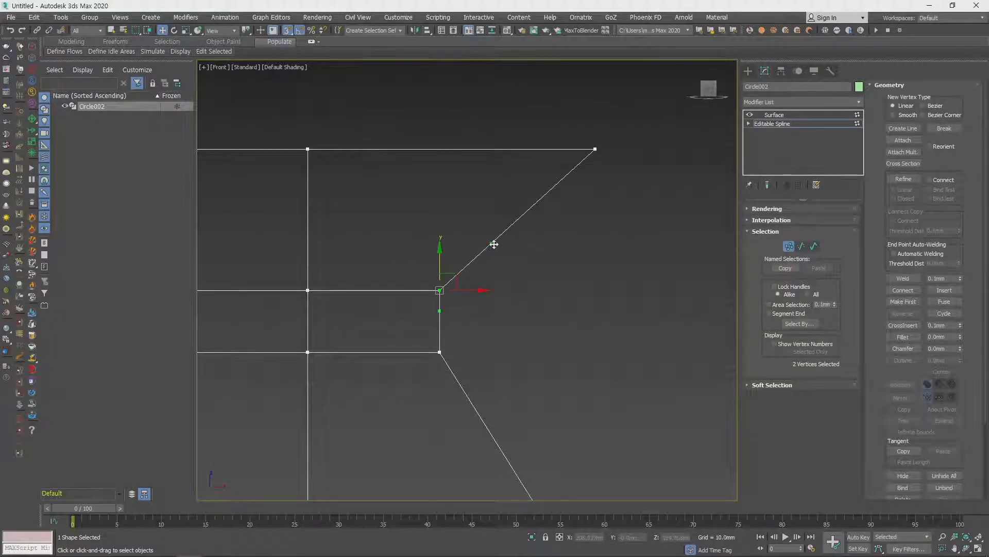
drag(490, 241, 474, 208)
key(ctrl+z)
mouse_move(492, 243)
mouse_down()
mouse_move(481, 166)
mouse_move(497, 251)
mouse_move(492, 243)
mouse_up()
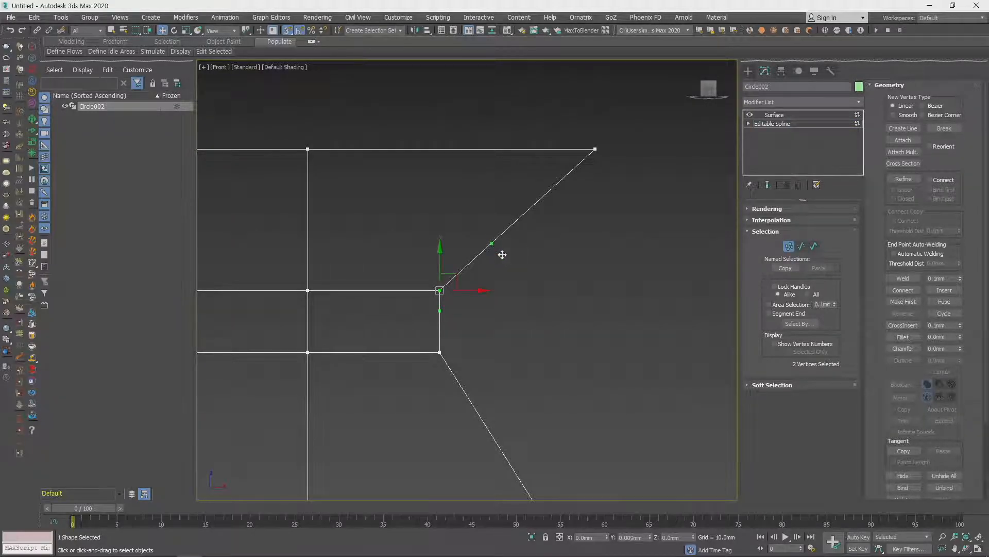
- Curve the right neck-to-rim segment inward by moving its Bezier handle straight above the neck vertex, and deselect the vertices
drag(502, 254, 440, 211)
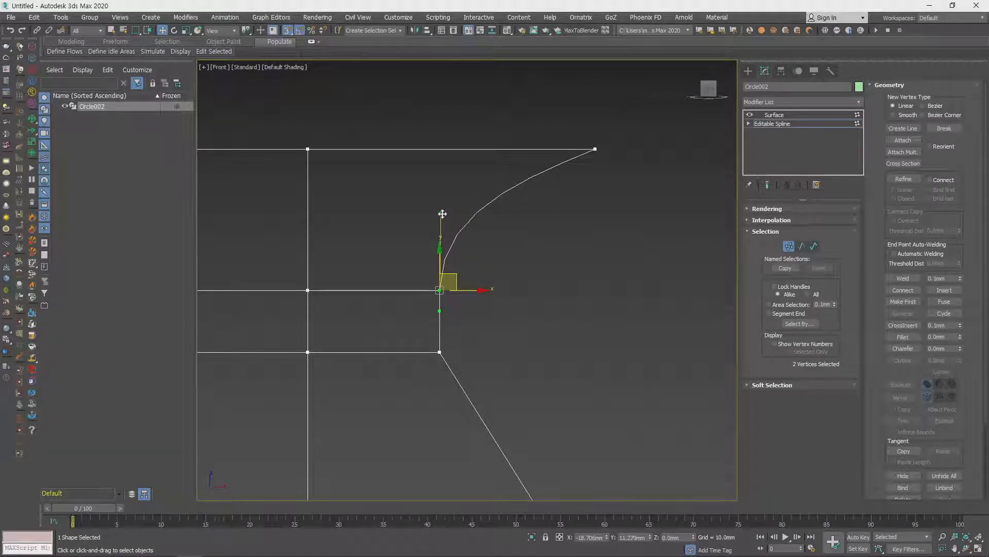
scroll(574, 303, down, 2)
scroll(574, 299, down, 2)
middle_drag(574, 300, 609, 283)
click(622, 323)
- Convert the upper neck ring's left vertices to Bezier Corner and curve the left rim segment inward with the upper handle
drag(381, 269, 427, 288)
right_click(415, 279)
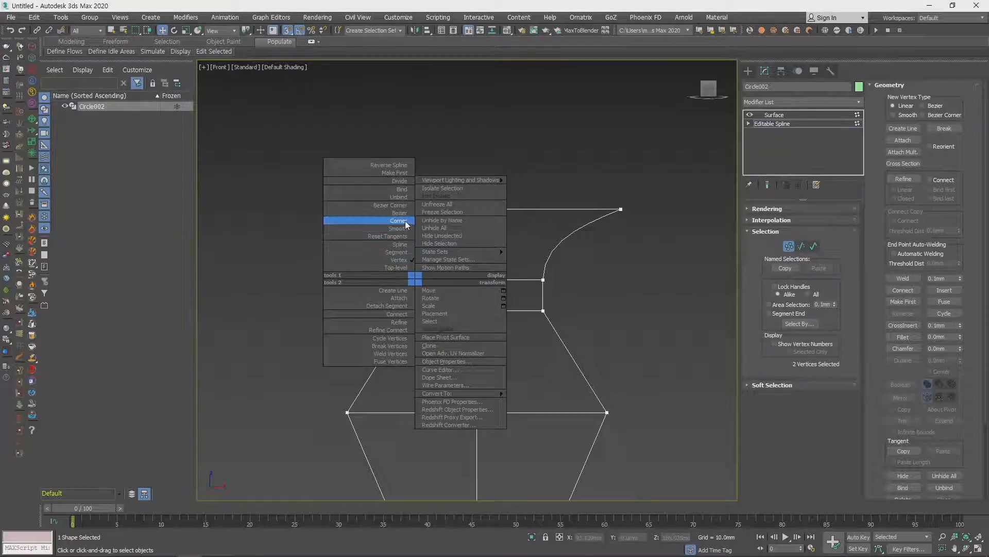
click(399, 213)
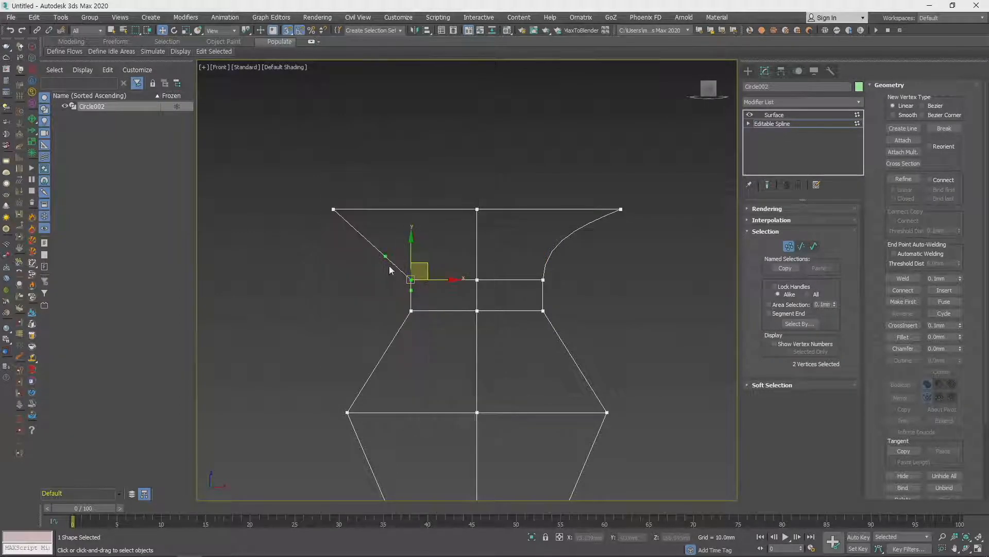
drag(385, 252, 410, 237)
middle_drag(648, 302, 637, 270)
- Return to the Surface modifier and inspect the curved rim on the shaded vase in the perspective view
key(p)
mouse_move(621, 321)
alt+middle_down()
mouse_move(554, 344)
mouse_move(563, 329)
alt+middle_up()
key(F3)
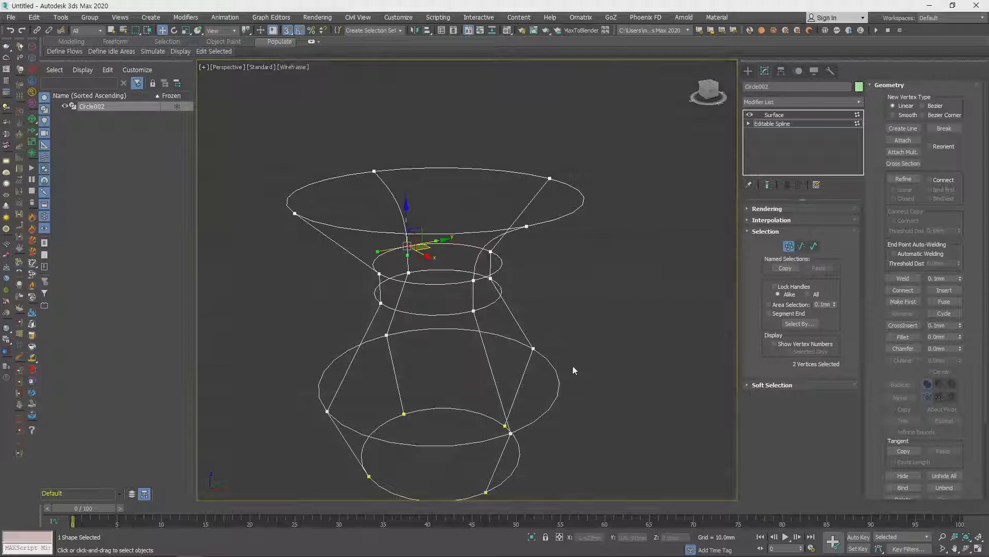
alt+middle_drag(575, 369, 548, 345)
click(775, 115)
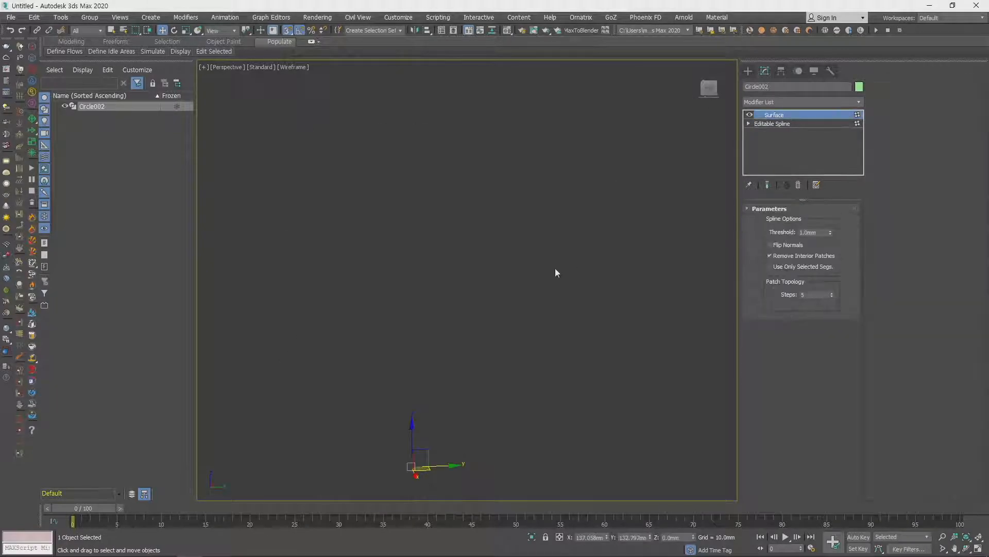
click(585, 335)
mouse_move(586, 335)
alt+middle_down()
mouse_move(552, 347)
mouse_move(570, 381)
mouse_move(622, 295)
alt+middle_up()
key(F3)
click(543, 199)
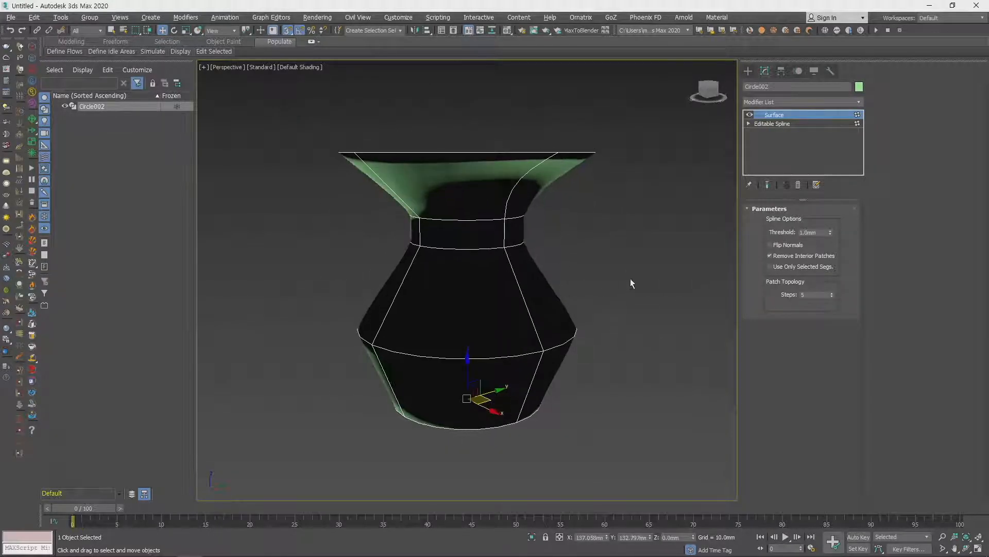
- Compare the Editable Spline cage with the end result shown and hidden, and return to the Surface modifier
click(777, 123)
mouse_move(529, 295)
alt+middle_down()
mouse_move(531, 313)
mouse_move(525, 284)
mouse_move(525, 364)
mouse_move(549, 283)
mouse_move(526, 297)
alt+middle_up()
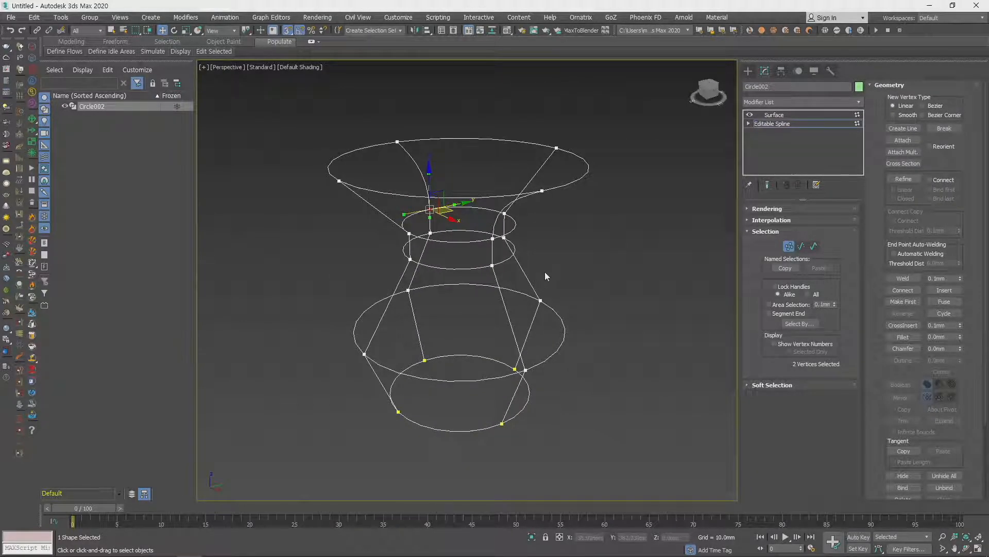
mouse_move(540, 289)
alt+middle_down()
mouse_move(508, 305)
mouse_move(541, 286)
alt+middle_up()
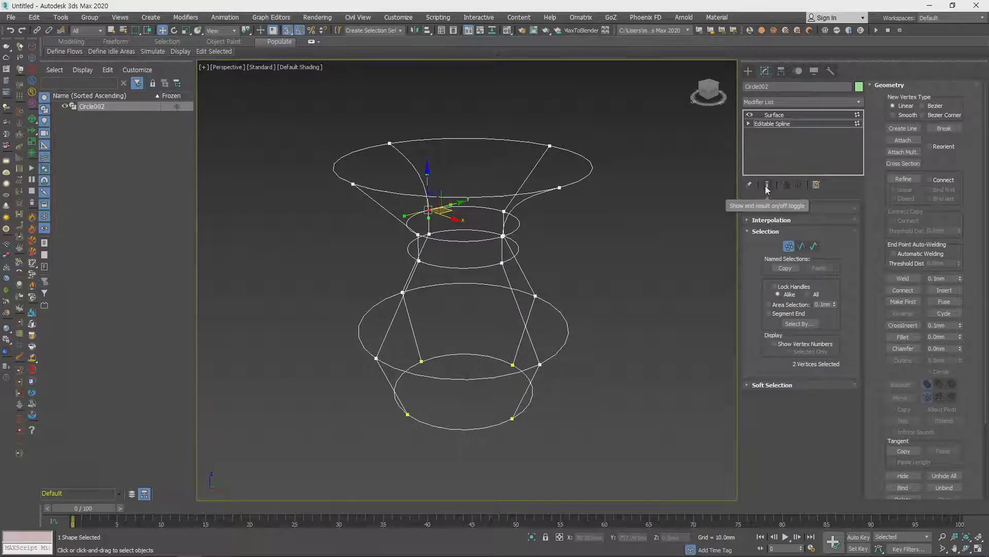
click(768, 185)
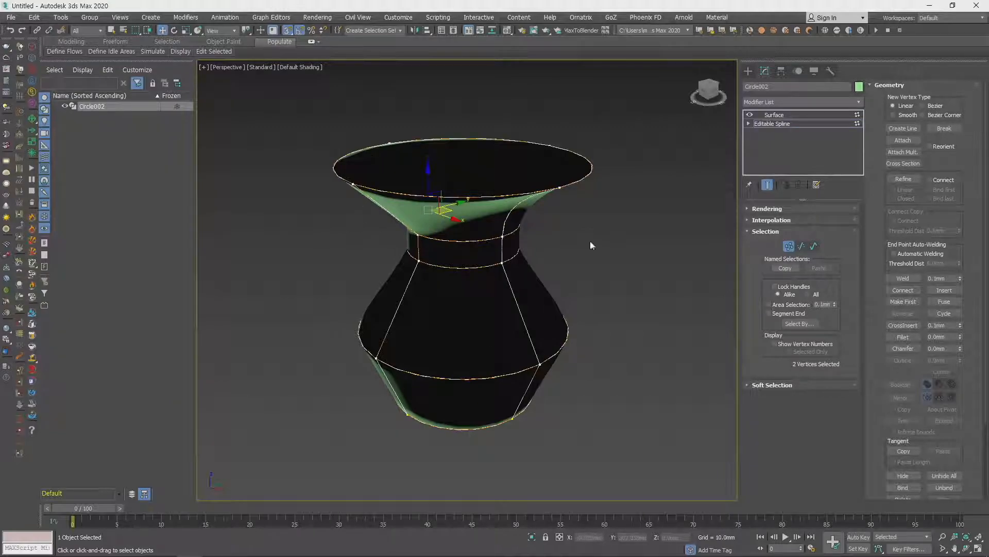
click(767, 184)
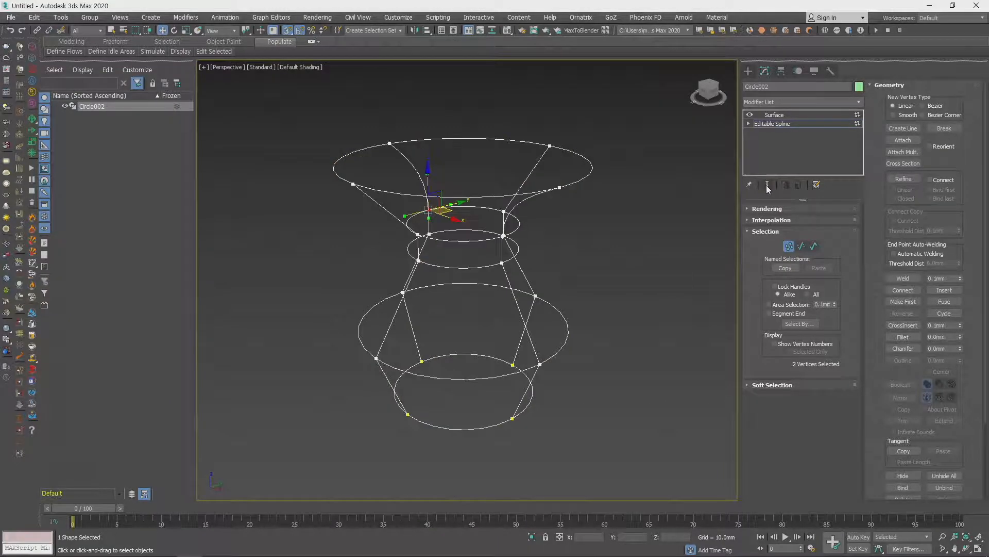
click(790, 124)
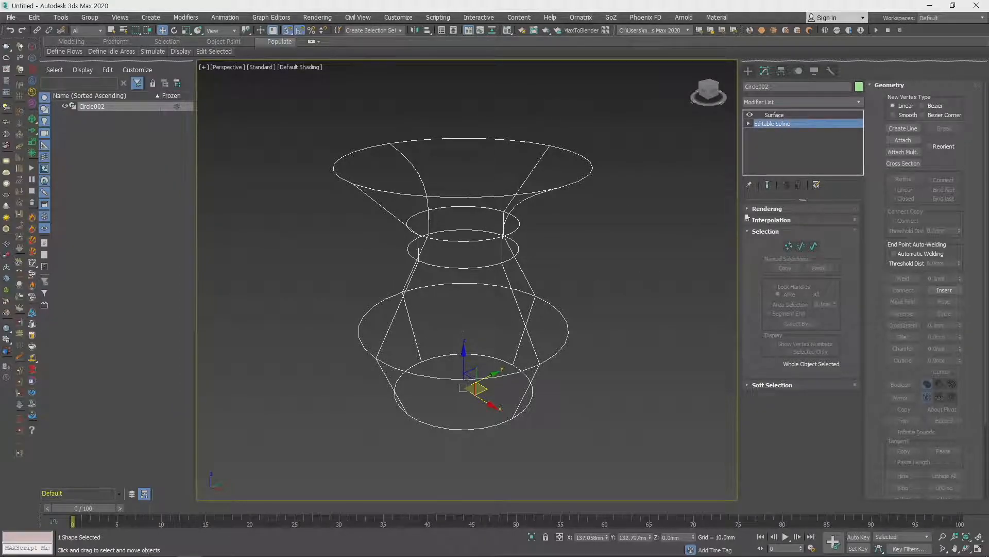
click(768, 186)
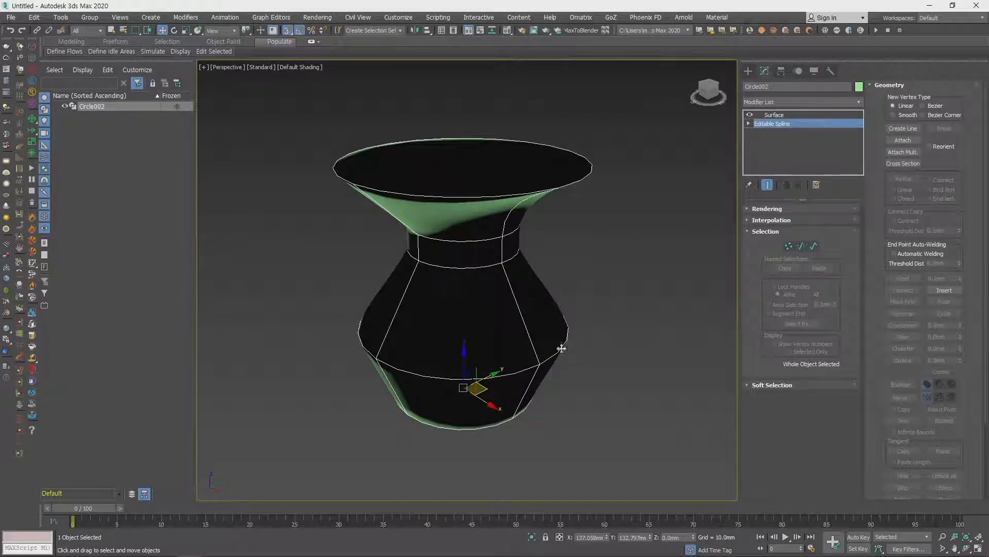
click(768, 185)
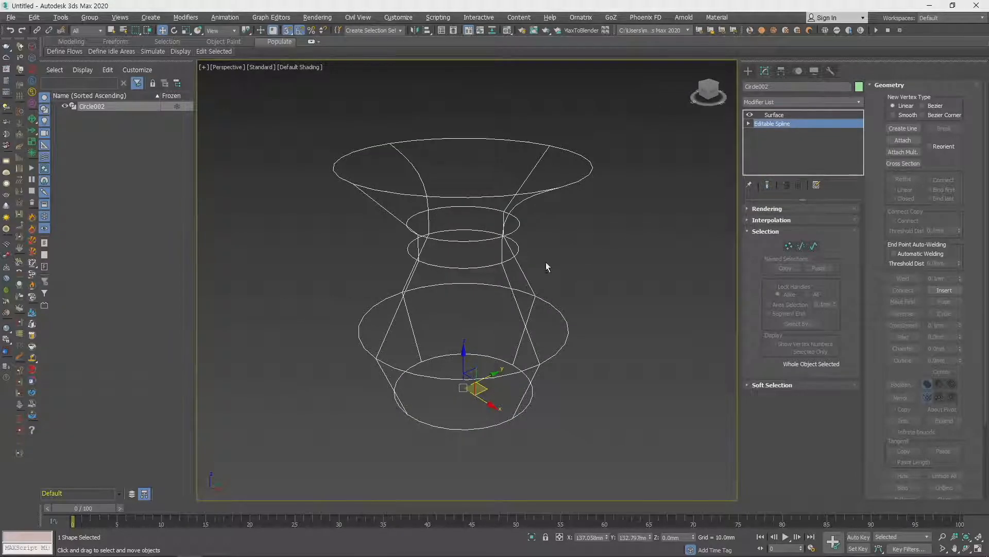
click(778, 115)
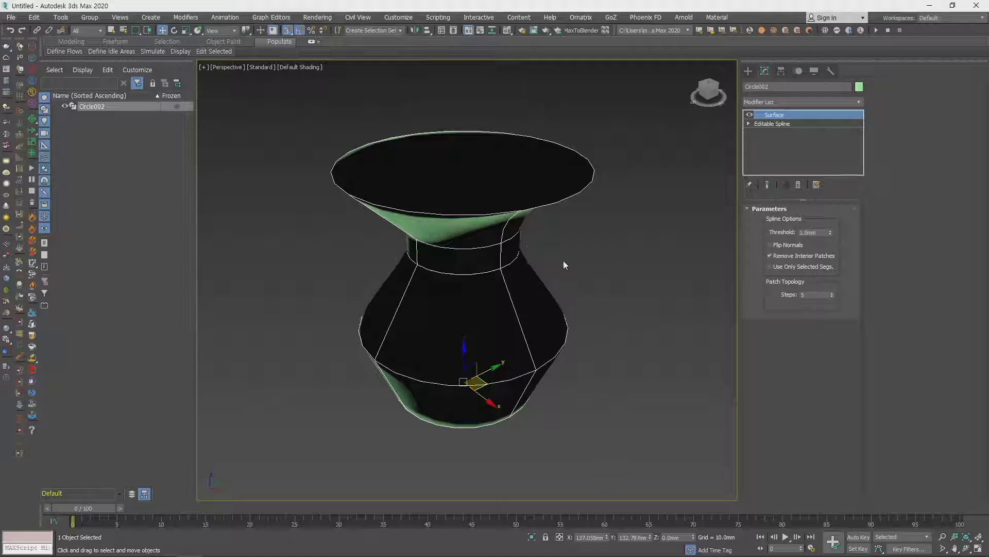
- Try larger Surface threshold values, including 5.5 mm, and reset the threshold to 0
mouse_move(832, 232)
mouse_down()
mouse_move(829, 193)
mouse_move(828, 226)
mouse_up()
alt+middle_drag(566, 282, 487, 245)
scroll(495, 243, up, 5)
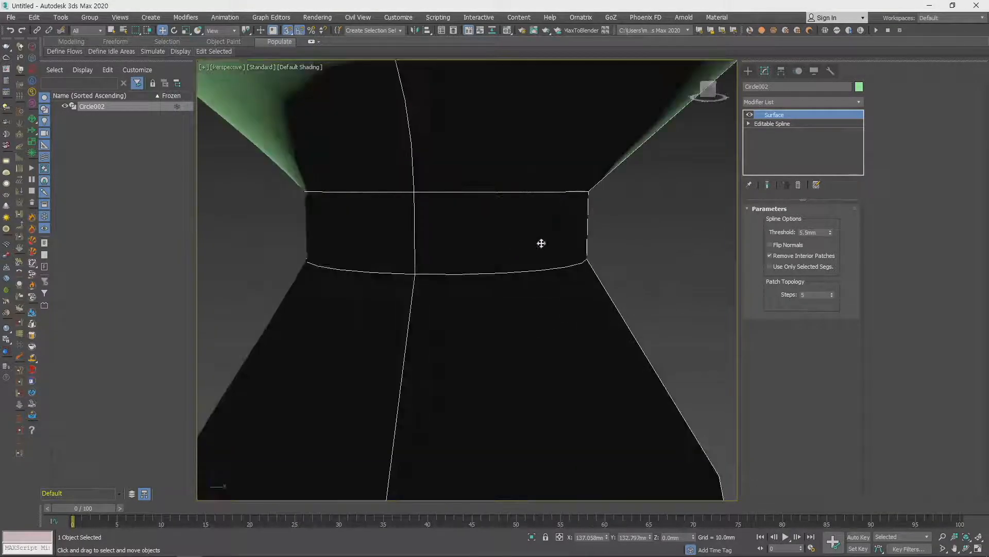
drag(830, 231, 831, 204)
scroll(610, 256, down, 10)
mouse_move(610, 256)
alt+middle_down()
mouse_move(664, 250)
mouse_move(696, 212)
mouse_move(639, 257)
mouse_move(606, 255)
alt+middle_up()
scroll(675, 257, up, 5)
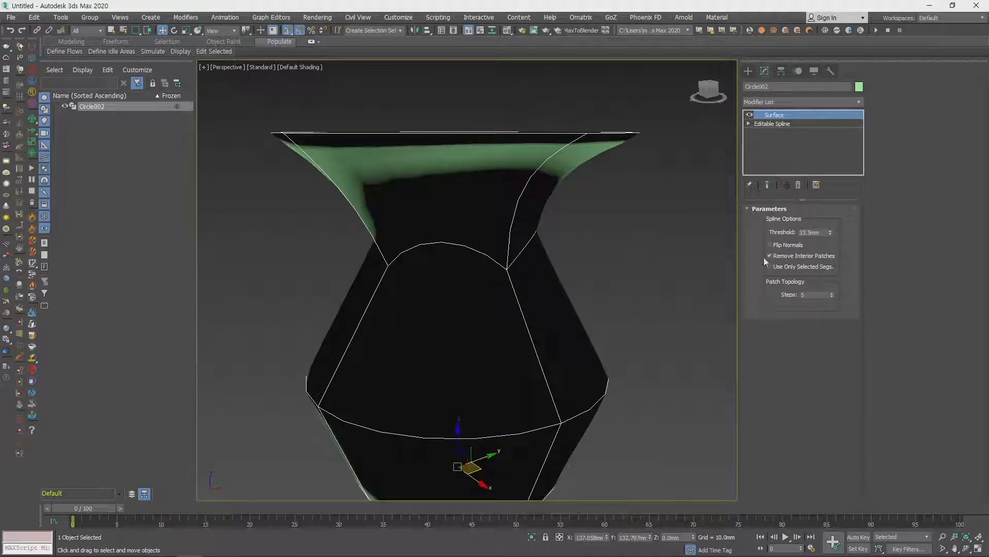
right_click(830, 233)
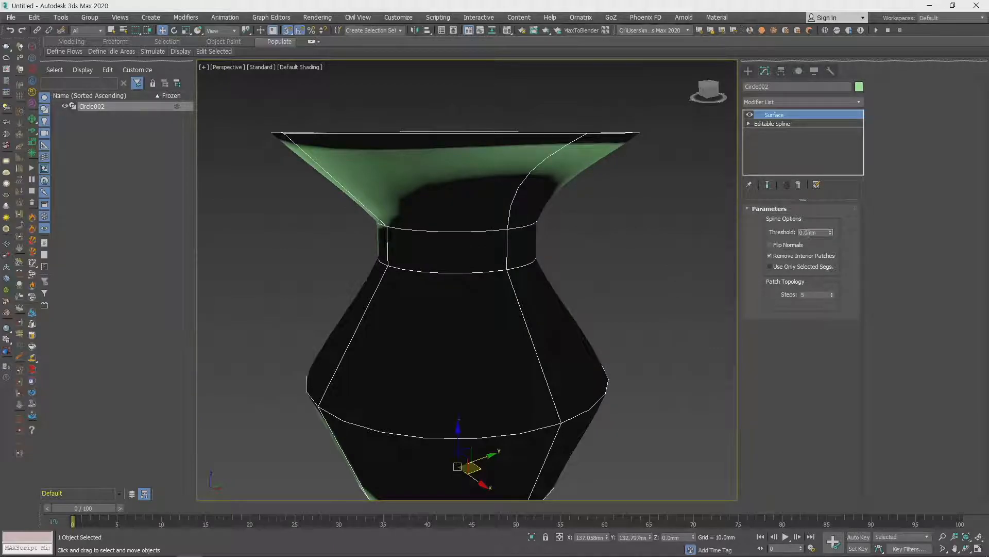
- Set the Surface modifier's threshold to 0.1 mm and check the vase's surface
double_click(803, 233)
text(0.1)
key(Return)
alt+middle_drag(566, 239, 580, 303)
right_click(579, 302)
- Reduce the Surface modifier's patch topology steps to 0 and raise them to 2
click(820, 295)
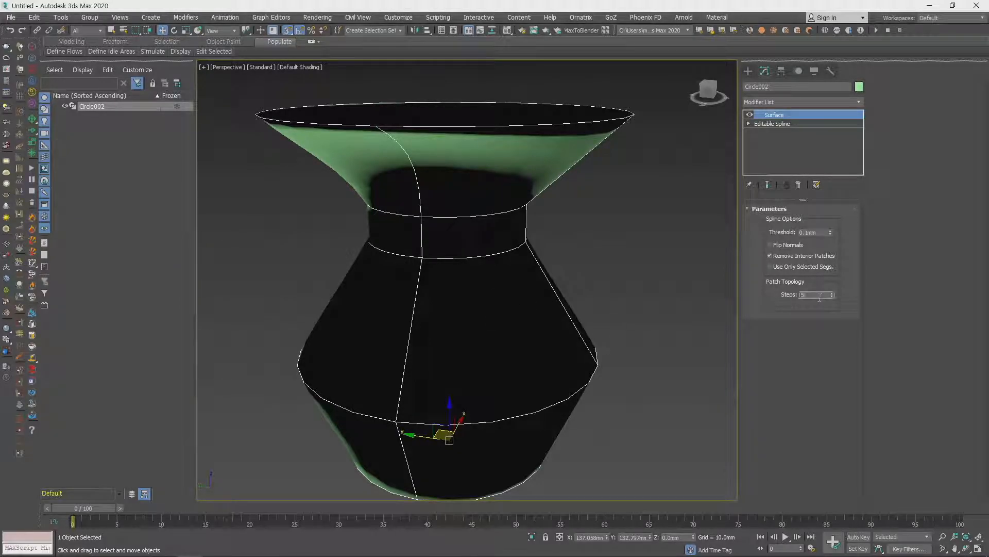
click(832, 297)
click(833, 296)
click(832, 297)
click(832, 297)
click(832, 297)
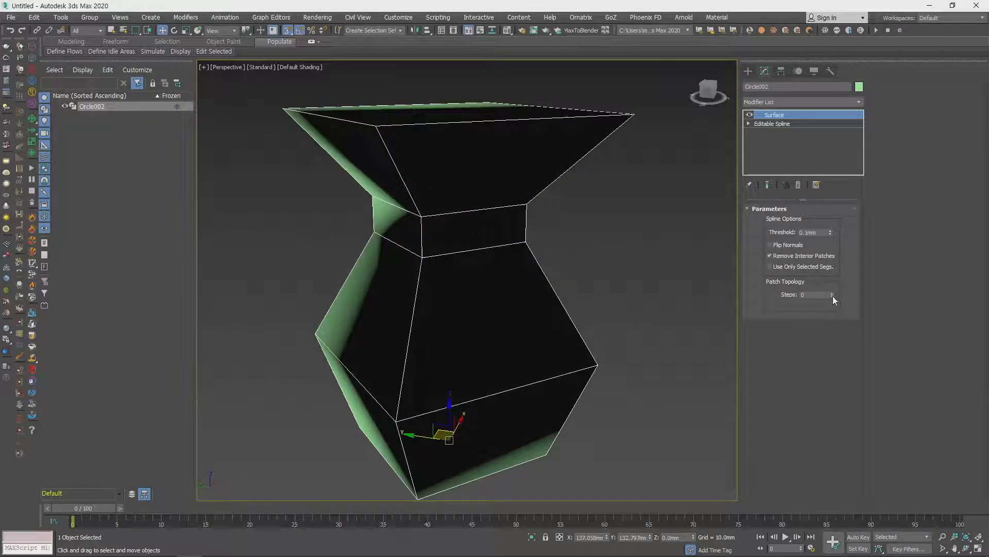
click(832, 292)
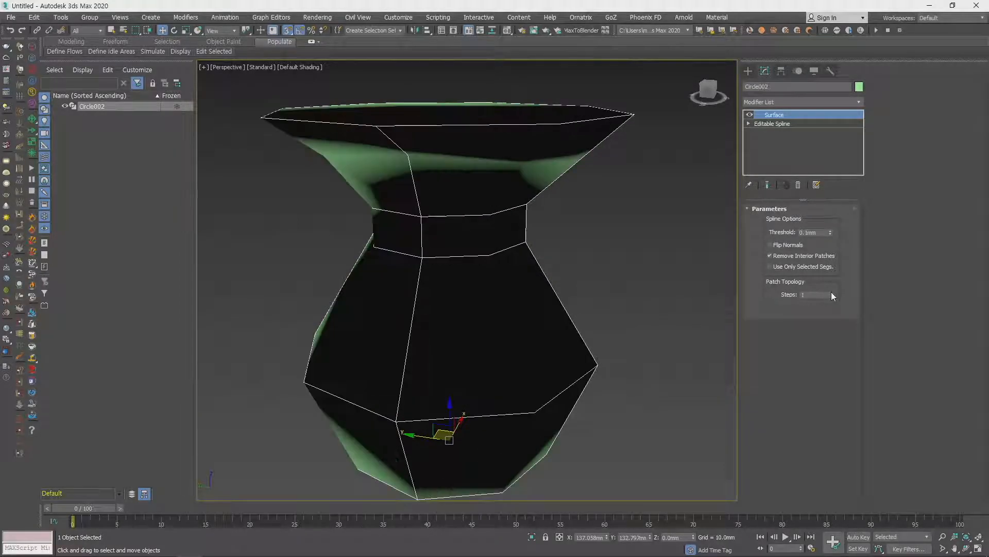
click(832, 292)
- Convert the vase to an Editable Poly and examine its mesh and rim from above
right_click(566, 229)
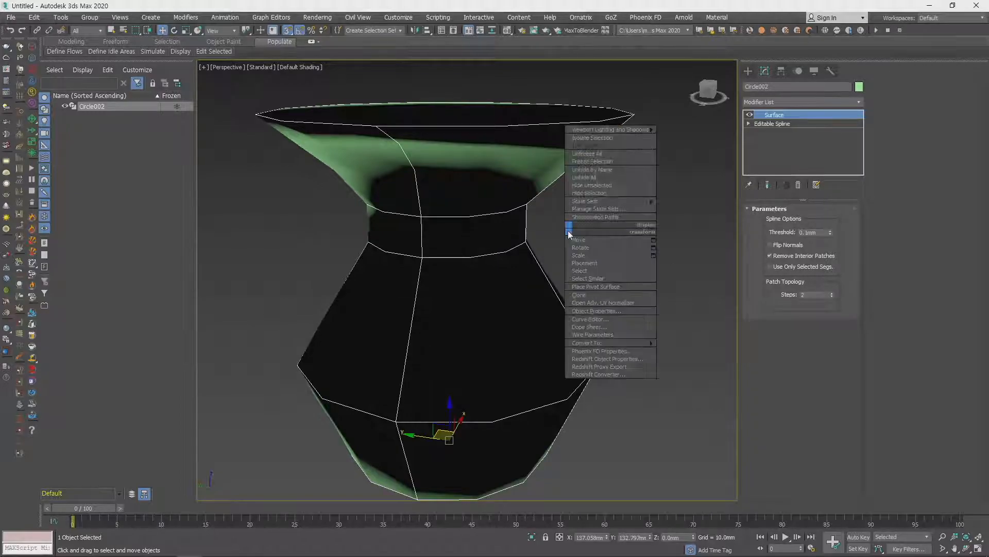
mouse_move(618, 342)
click(693, 351)
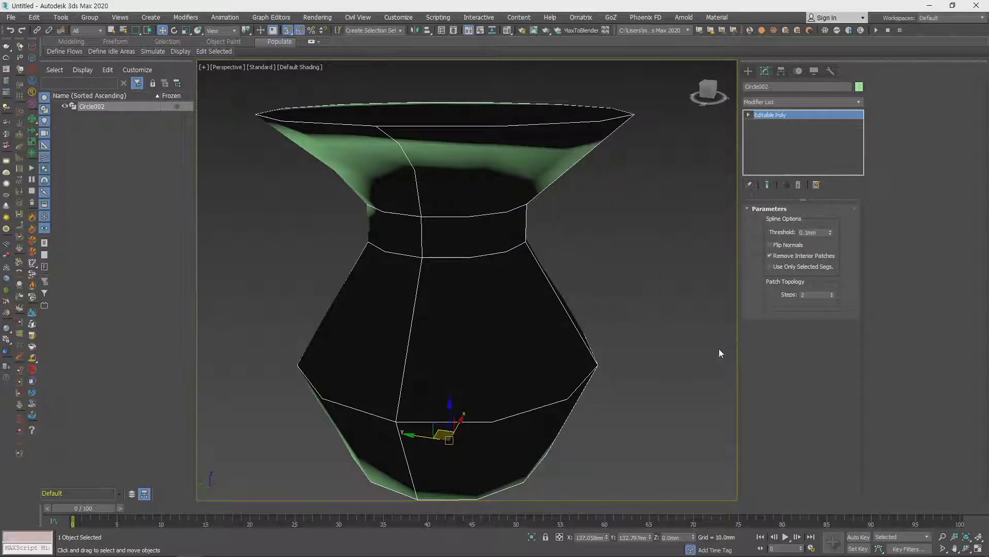
alt+middle_drag(663, 317, 633, 302)
alt+middle_drag(589, 172, 614, 227)
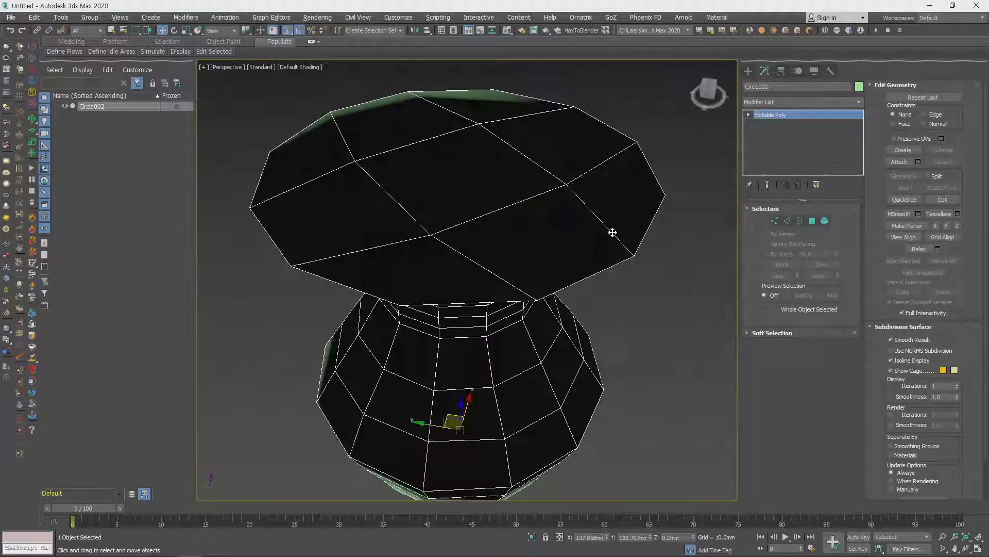
- Delete the vase from the scene
scroll(656, 331, down, 5)
middle_drag(655, 331, 464, 252)
key(Delete)
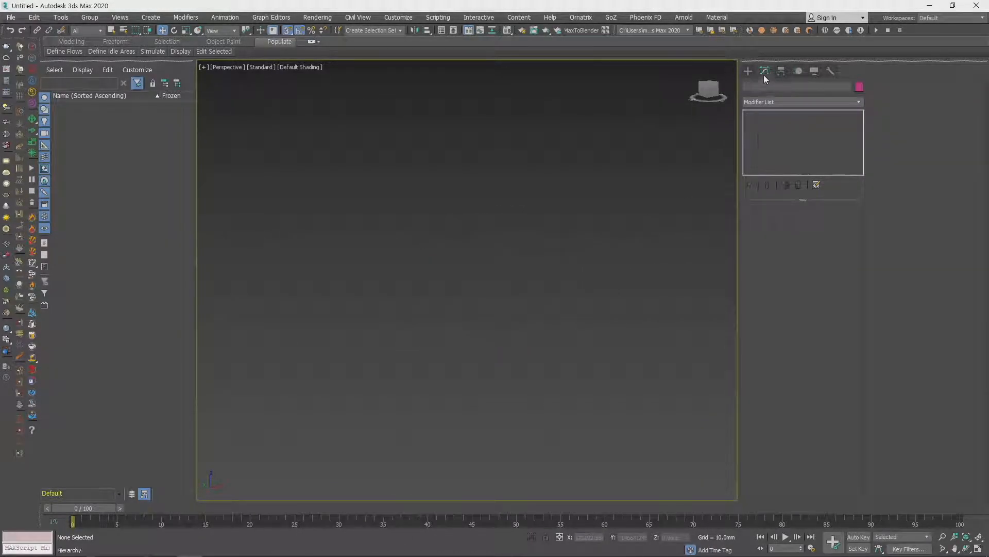
- Draw a rectangle spline on the ground plane in the perspective view
click(748, 70)
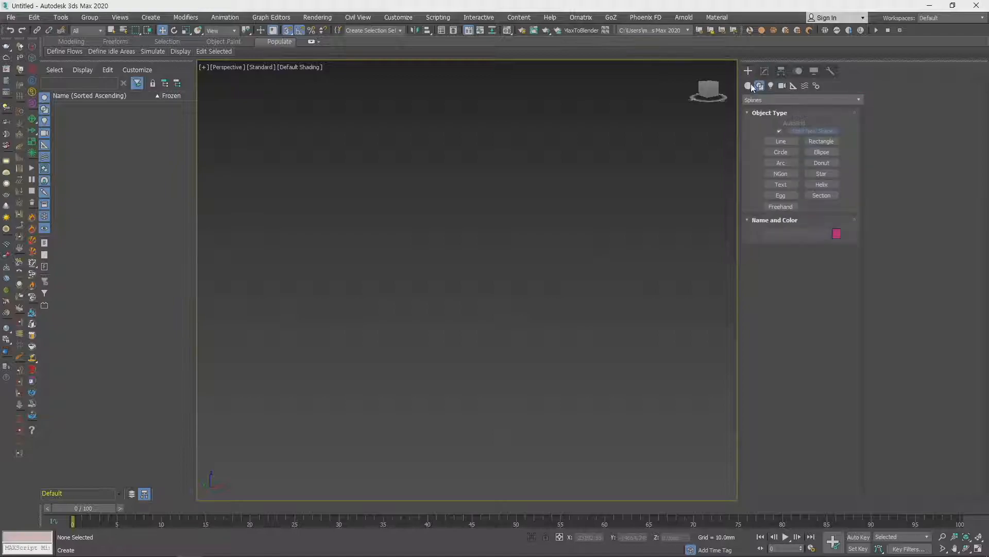
click(822, 144)
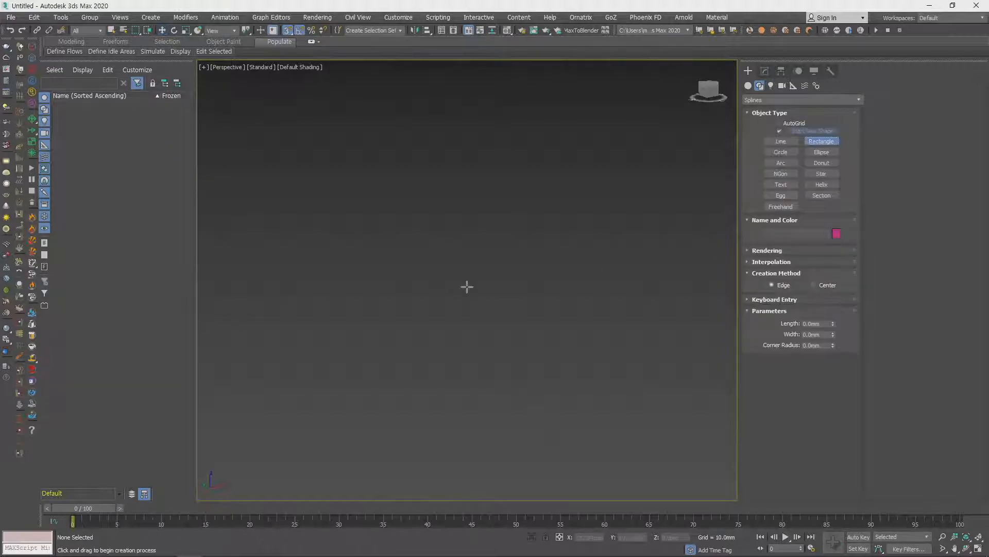
drag(434, 325, 573, 323)
right_click(572, 322)
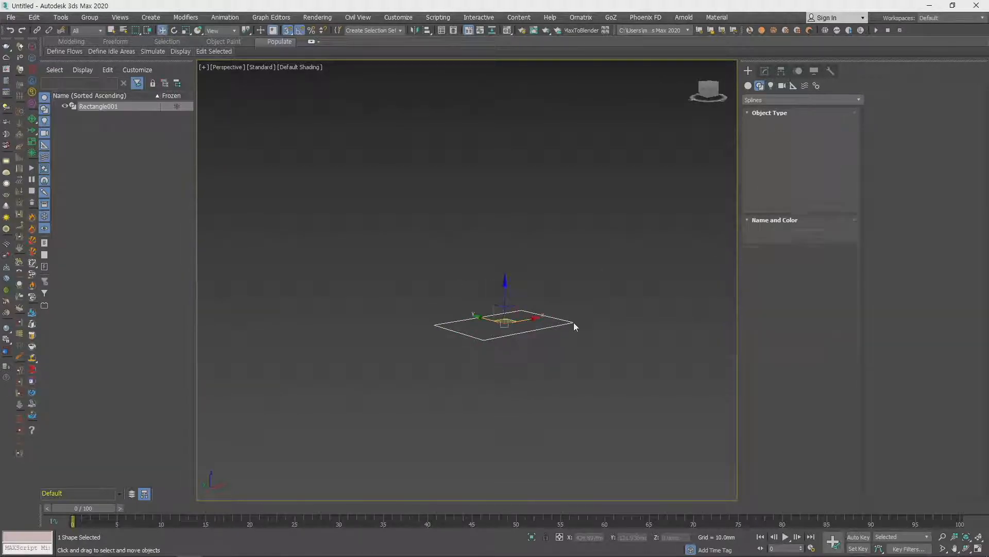
- Convert the rectangle to an Editable Spline and bring its geometry editing options into view
right_click(570, 321)
mouse_move(608, 434)
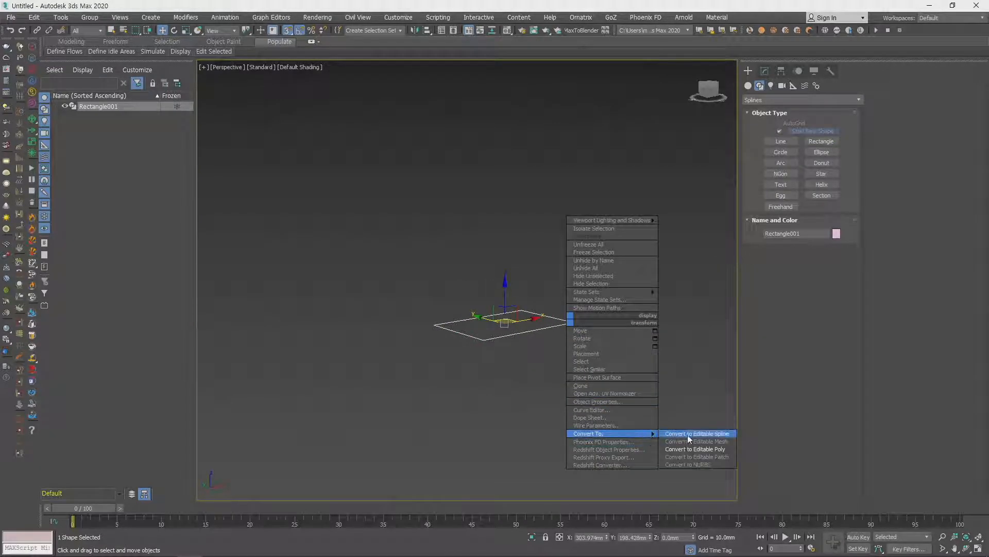
click(685, 436)
alt+middle_drag(614, 313, 601, 294)
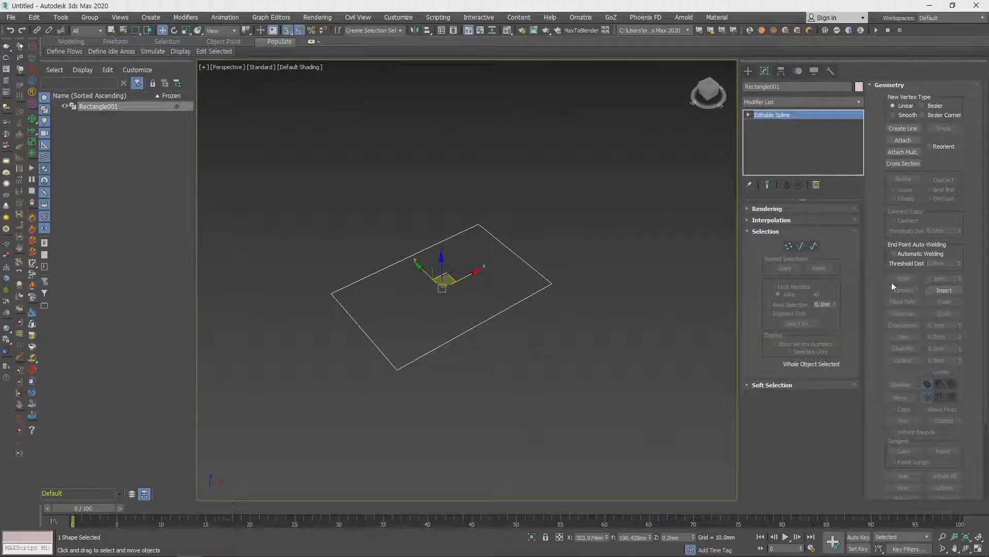
scroll(888, 282, down, 3)
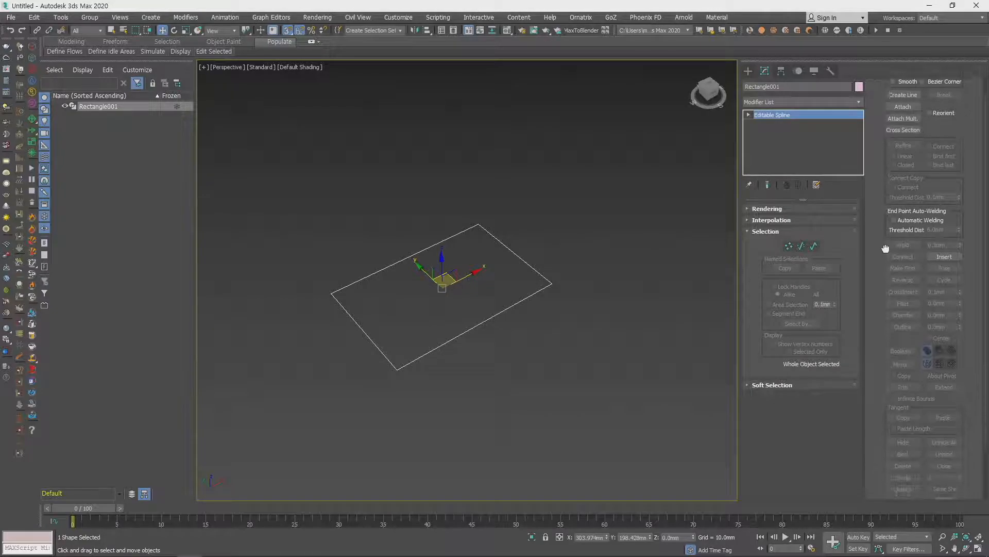
- Refine the rectangle at vertex level with two vertices on each long edge and one on the far short edge
middle_drag(485, 304, 514, 307)
key(1)
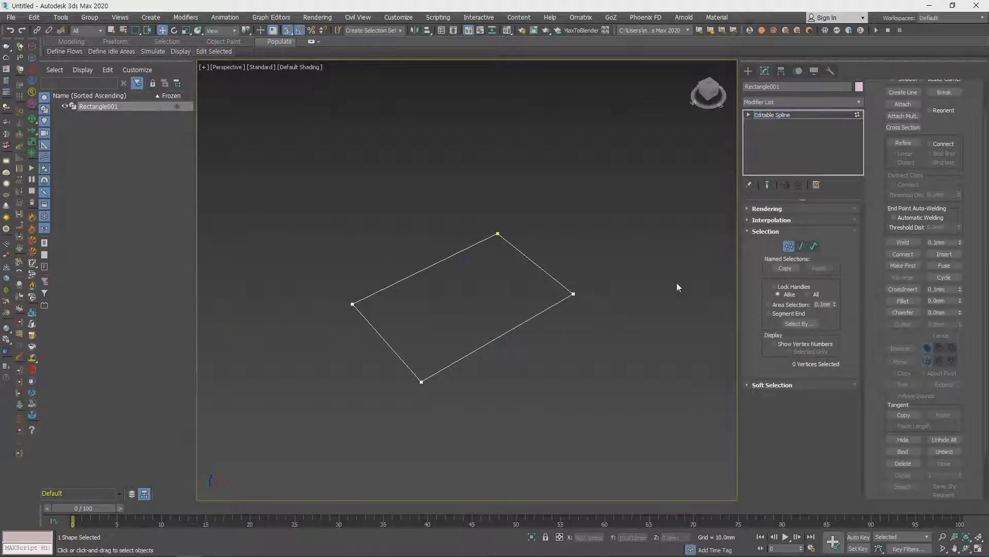
click(913, 144)
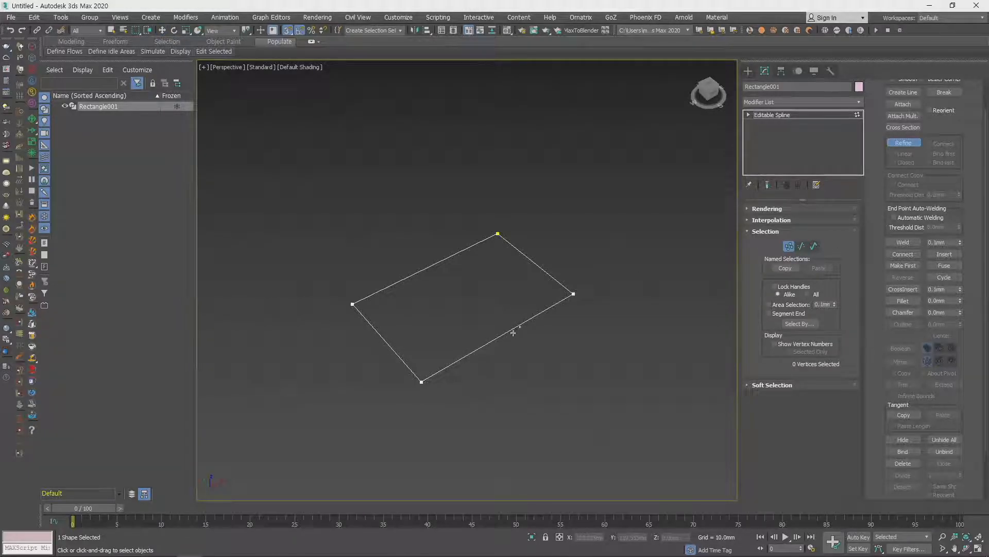
click(473, 352)
click(534, 316)
key(w)
- Move the two added vertices on the near long edge outward to bend the outline into curves
drag(564, 364, 564, 363)
drag(533, 317, 579, 356)
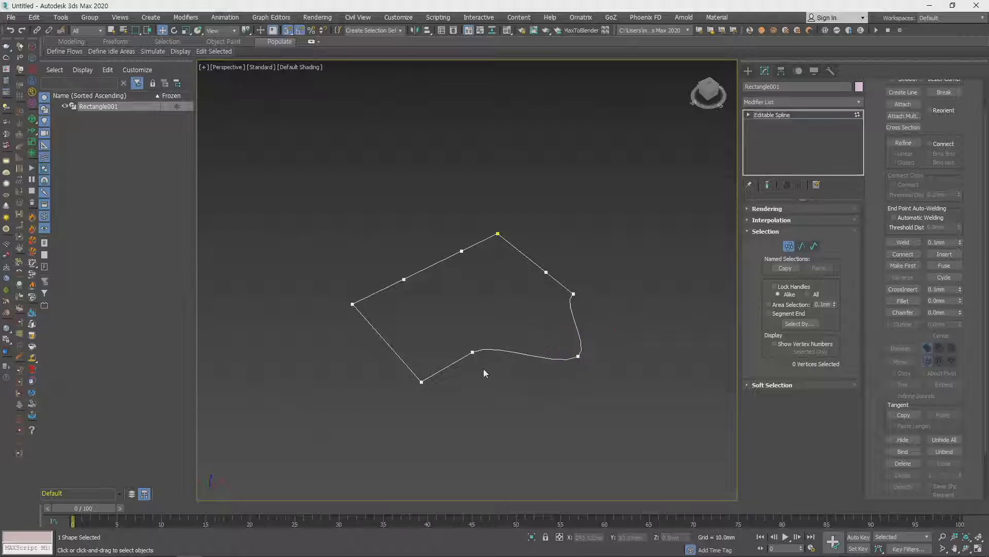
drag(497, 379, 497, 379)
drag(470, 349, 531, 434)
- Refine the curved segment beside the near corner with one more vertex, and select the corner vertex
click(911, 144)
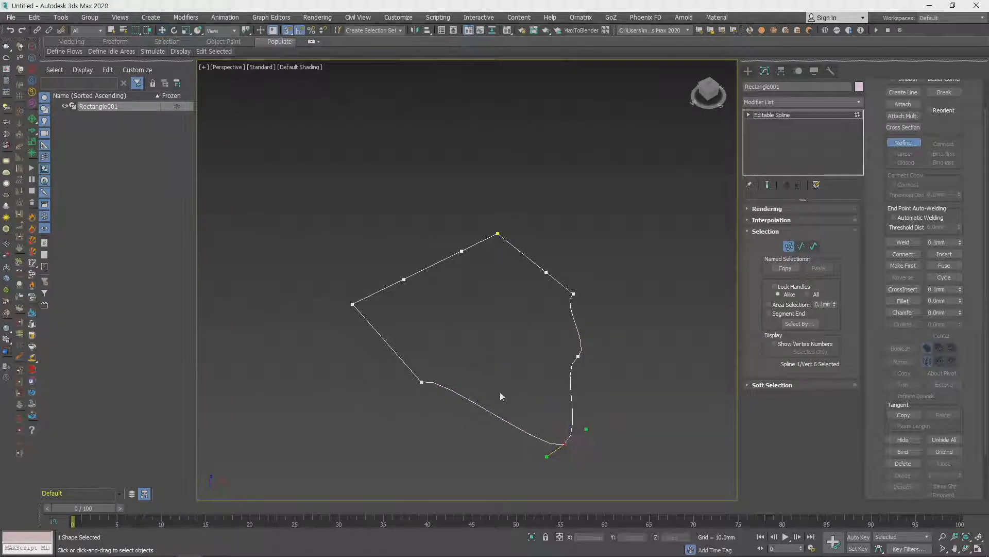
right_click(535, 373)
middle_drag(534, 372, 492, 323)
click(381, 317)
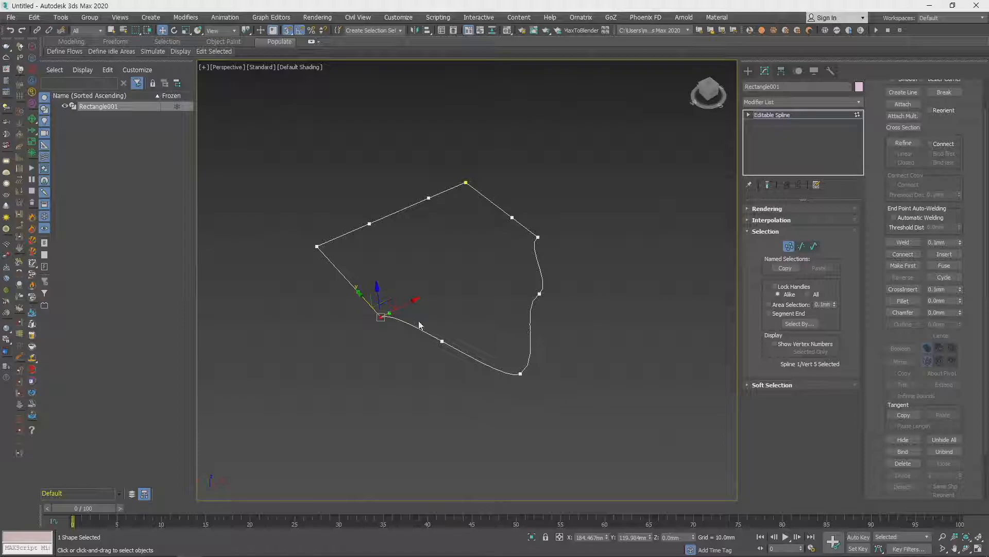
middle_drag(452, 335, 499, 320)
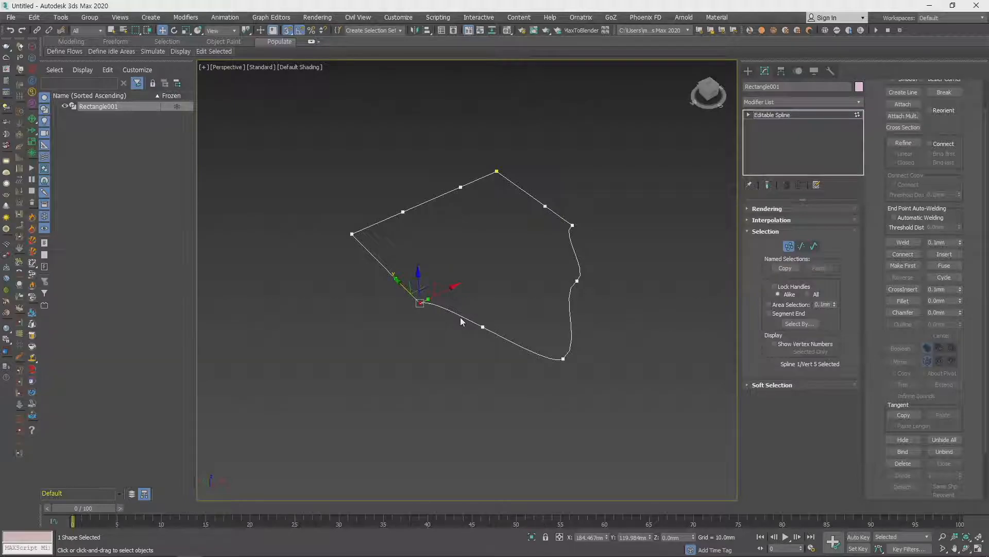
- Try smaller and larger transform gizmo sizes on the selected corner vertex
key(=)
key(minus)
key(minus)
scroll(427, 317, up, 5)
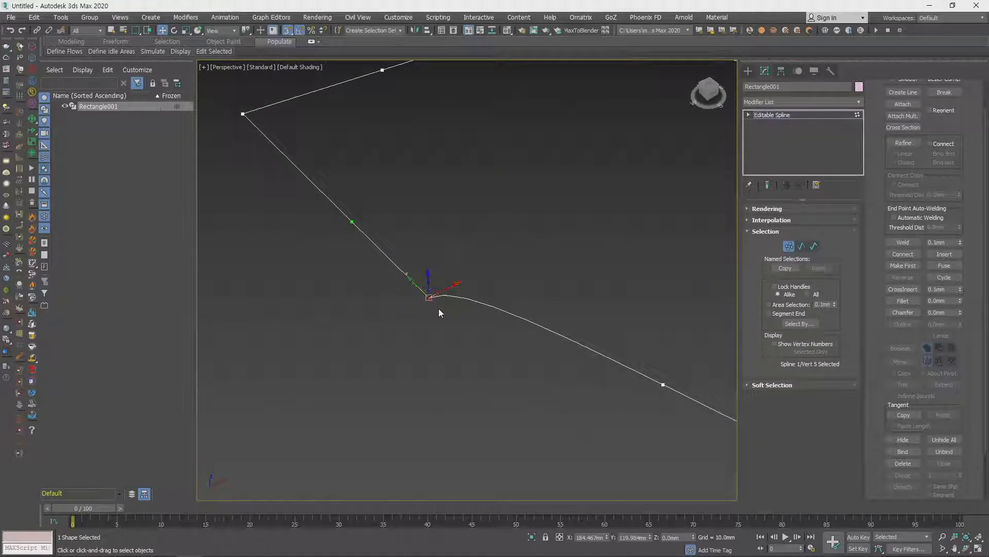
key(equal)
key(equal)
key(minus)
key(minus)
key(minus)
key(equal)
key(equal)
key(equal)
key(equal)
- Shrink the transform gizmo and undo a trial move at the selected corner vertex
middle_drag(480, 320, 437, 320)
key(minus)
key(minus)
key(minus)
drag(354, 274, 394, 277)
key(ctrl+z)
middle_drag(341, 297, 403, 313)
- Zoom in on the corner vertex's tangent handles and enlarge the transform gizmo well beyond them
scroll(403, 314, up, 4)
scroll(405, 316, down, 5)
scroll(414, 319, up, 4)
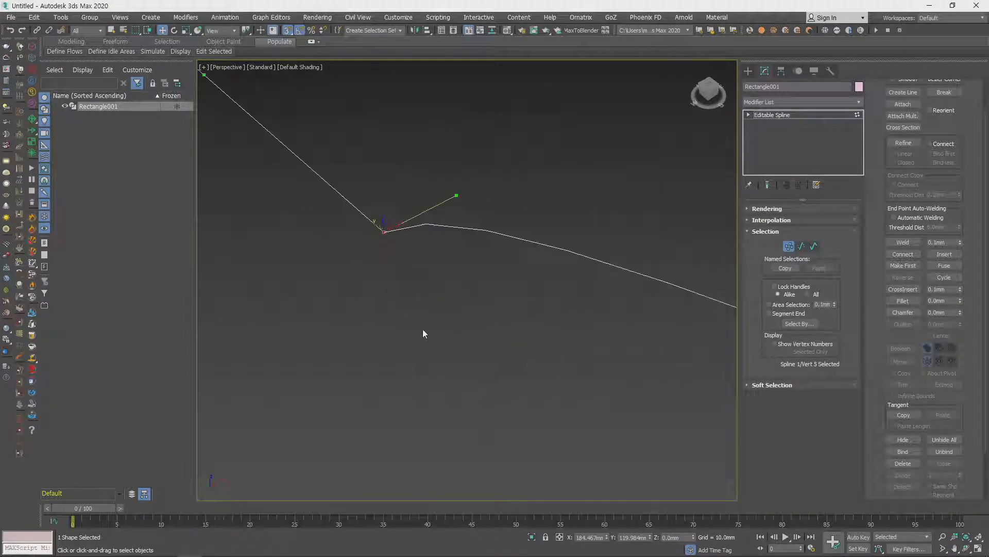
key(equal)
key(equal)
key(equal)
key(equal)
key(equal)
key(equal)
key(equal)
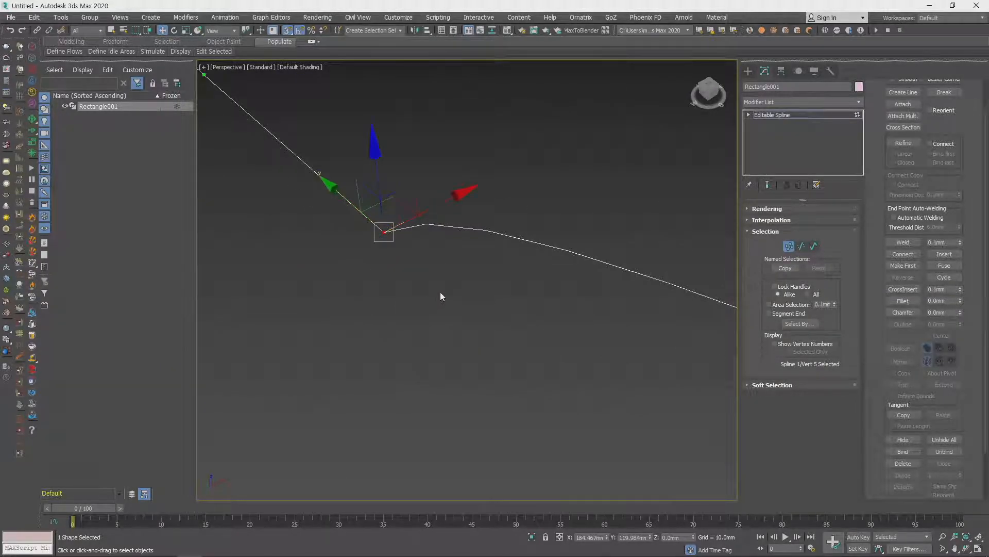
middle_drag(441, 292, 439, 327)
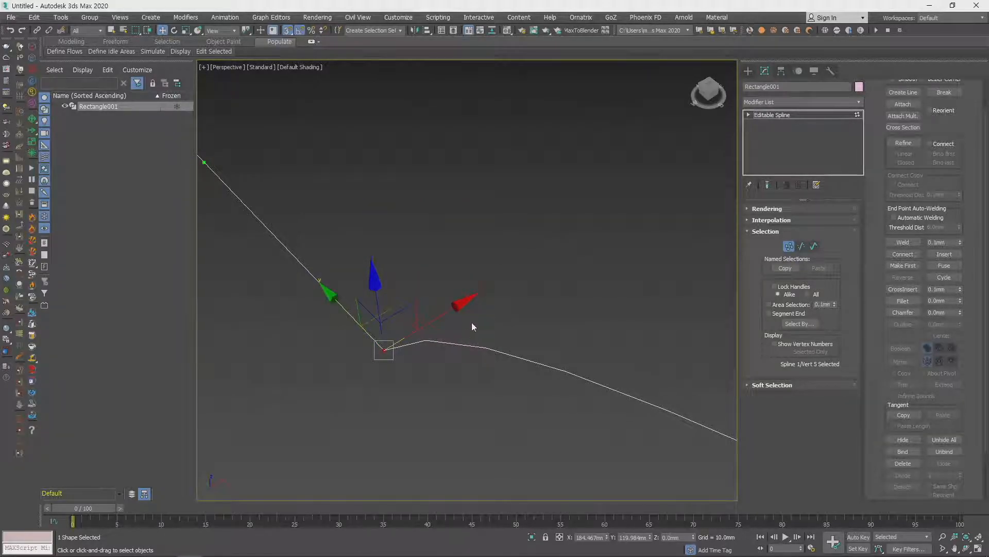
- Shrink the transform gizmo and pull the corner vertex's tangent handle down along the curved segment
key(minus)
key(minus)
key(minus)
key(minus)
drag(456, 305, 492, 444)
scroll(480, 337, down, 4)
middle_drag(479, 338, 706, 311)
- Enlarge the transform gizmo again with the whole outline in view
scroll(514, 320, down, 3)
key(equal)
key(equal)
key(equal)
scroll(532, 290, down, 3)
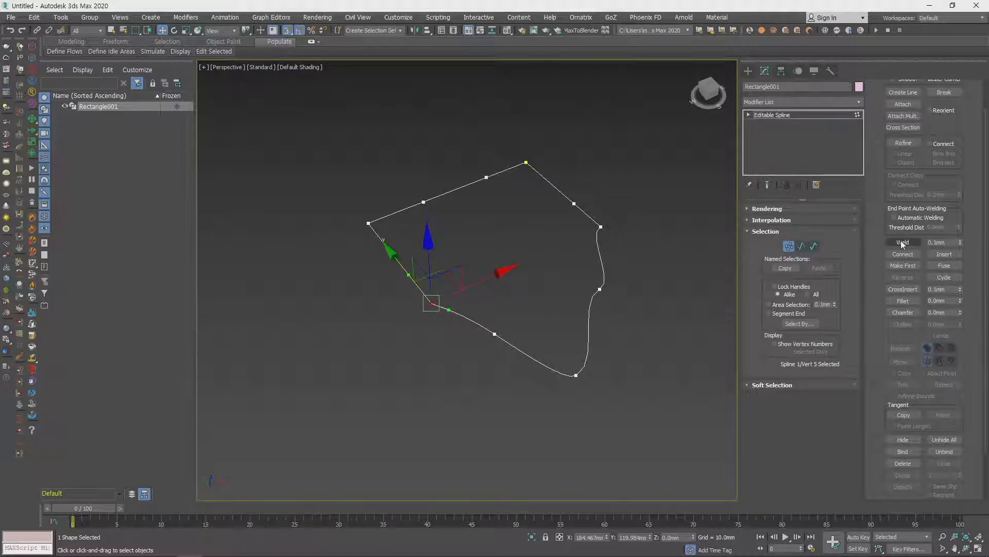
- Delete the curved segment just below the far end of the short edge to open the outline
key(2)
drag(680, 240, 579, 265)
key(Delete)
middle_drag(672, 292, 633, 314)
- Close the gap in the outline by joining its two open end vertices with Connect
key(1)
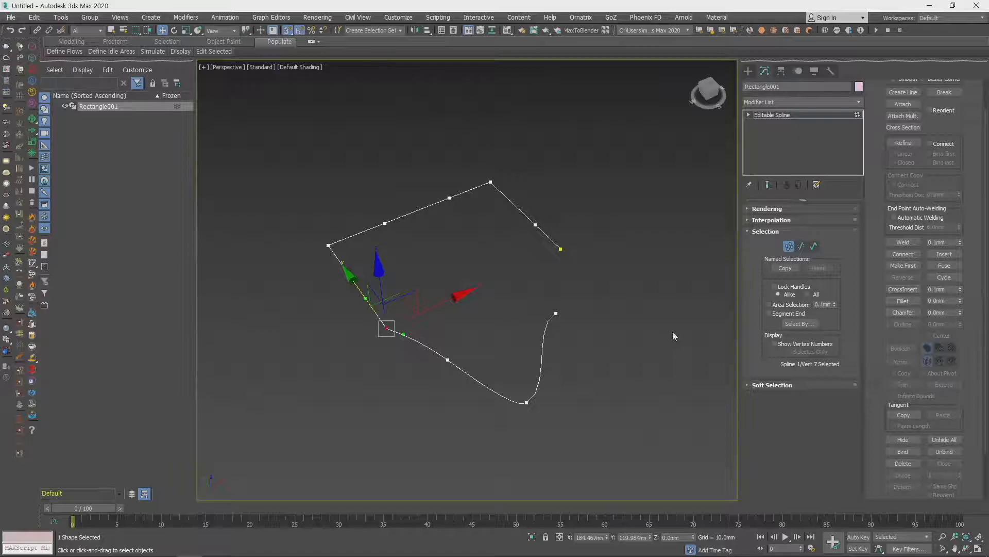
key(1)
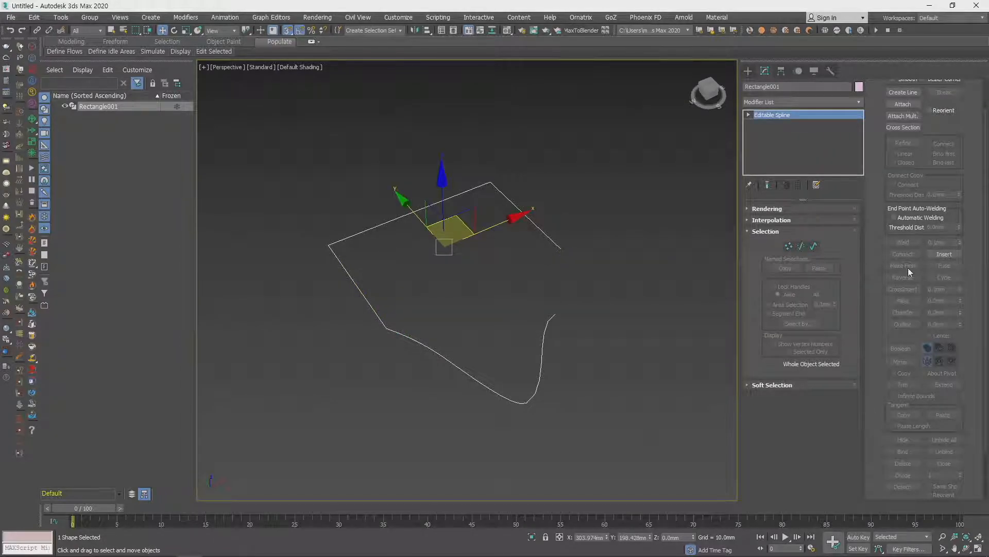
key(3)
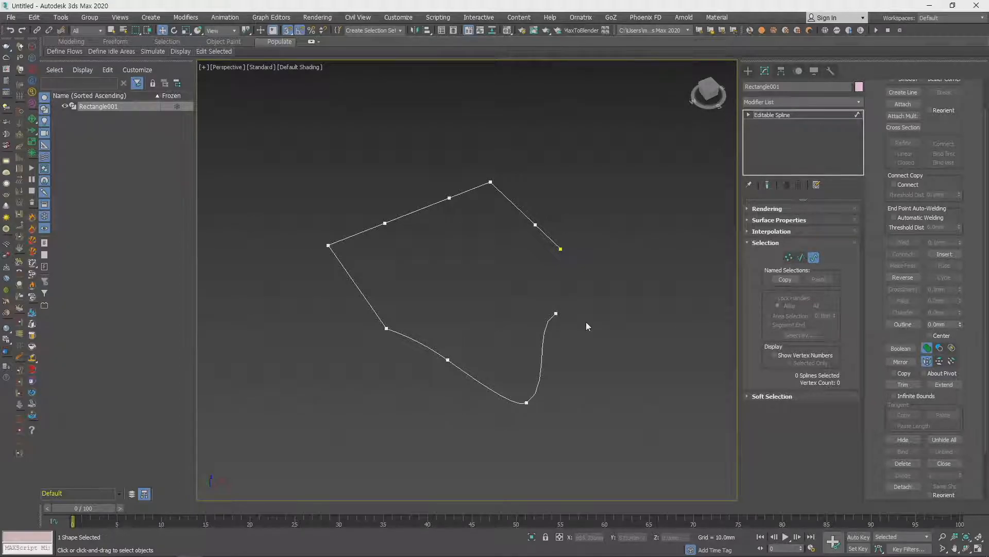
key(1)
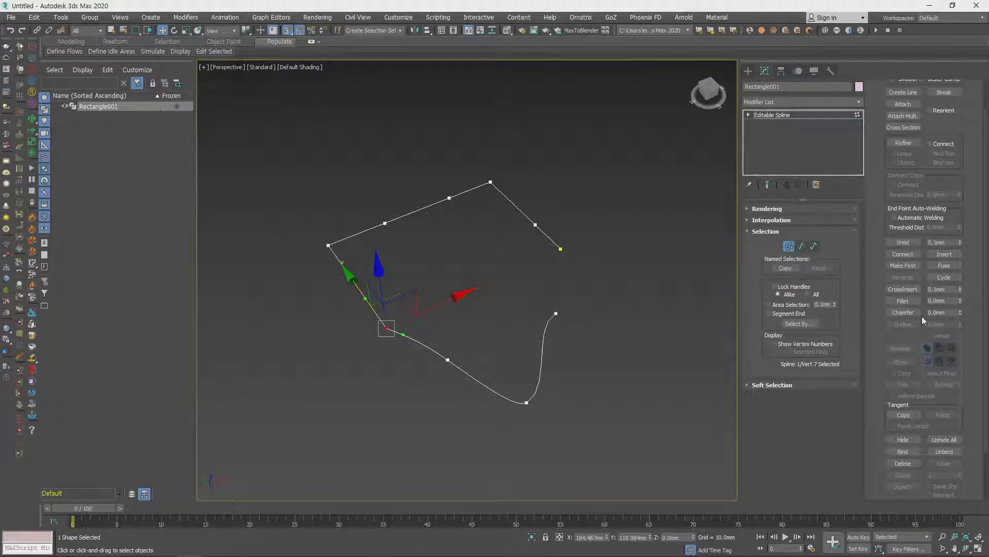
click(903, 254)
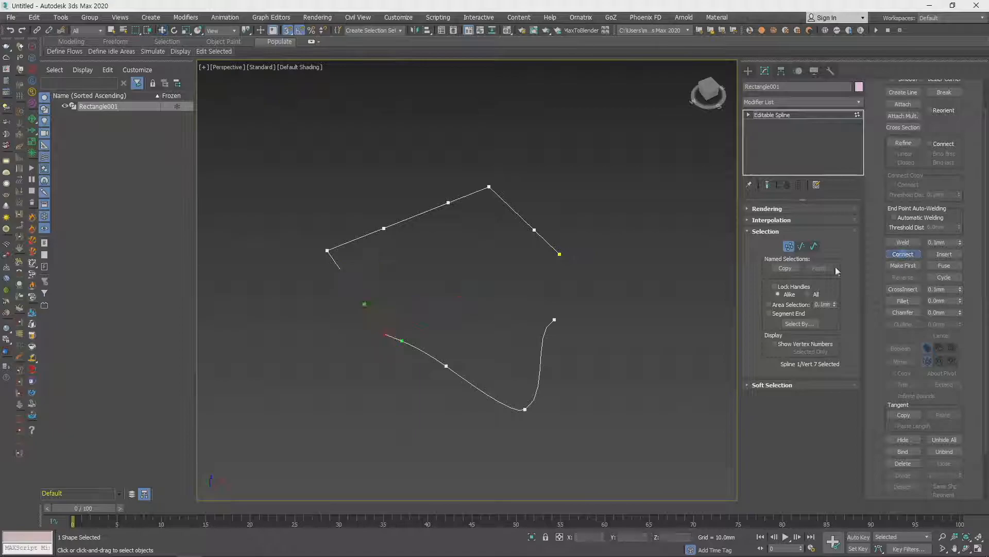
drag(559, 254, 555, 320)
right_click(635, 320)
- Add a vertex near the middle of the newly connected segment with Refine
click(944, 254)
click(549, 243)
right_click(637, 232)
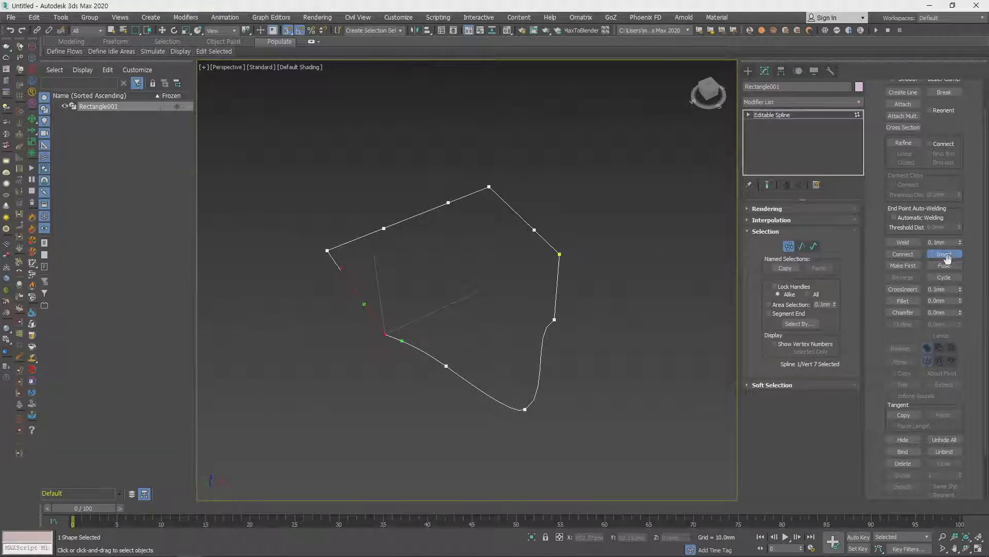
click(904, 145)
right_click(627, 287)
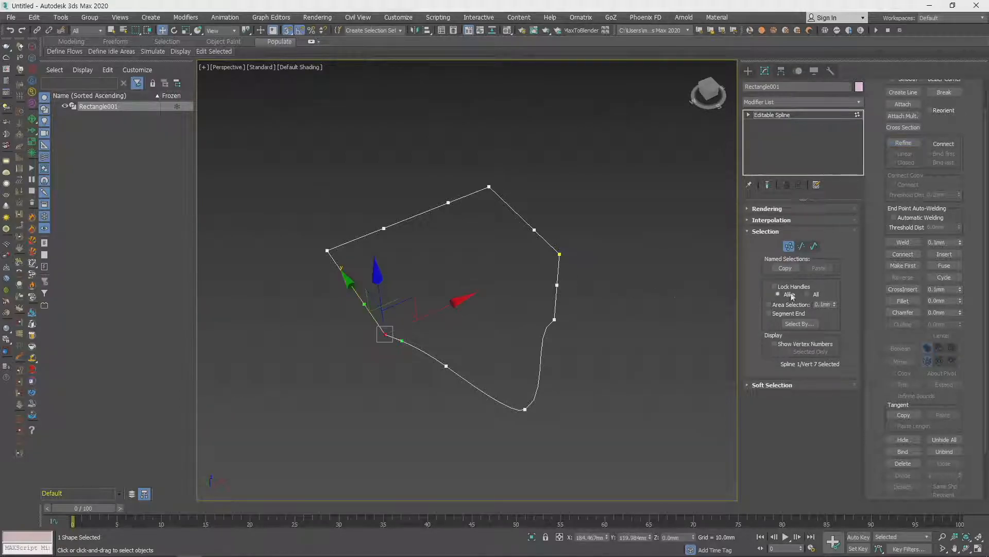
- Insert a zigzag chain of five vertices into the far short edge with Insert
click(944, 254)
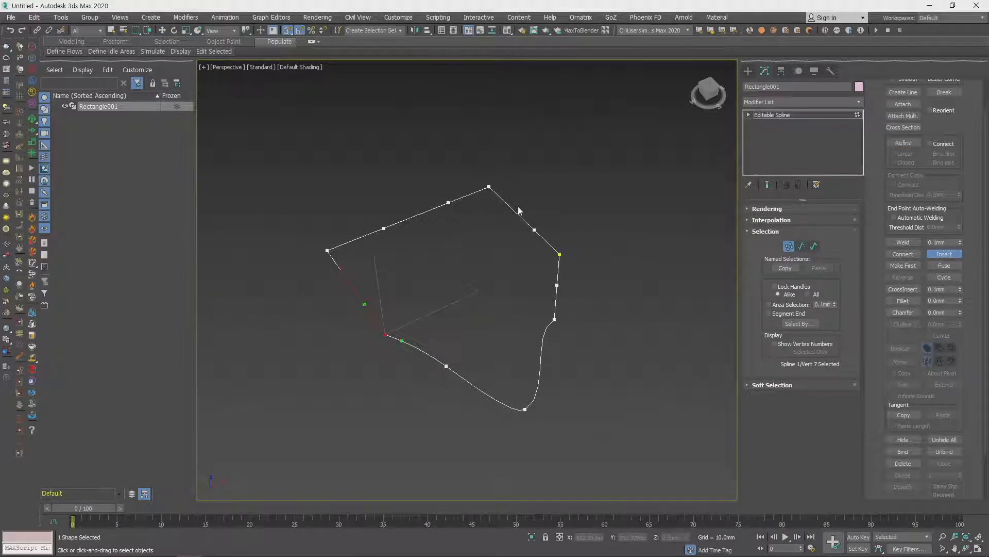
click(520, 212)
click(603, 197)
click(552, 168)
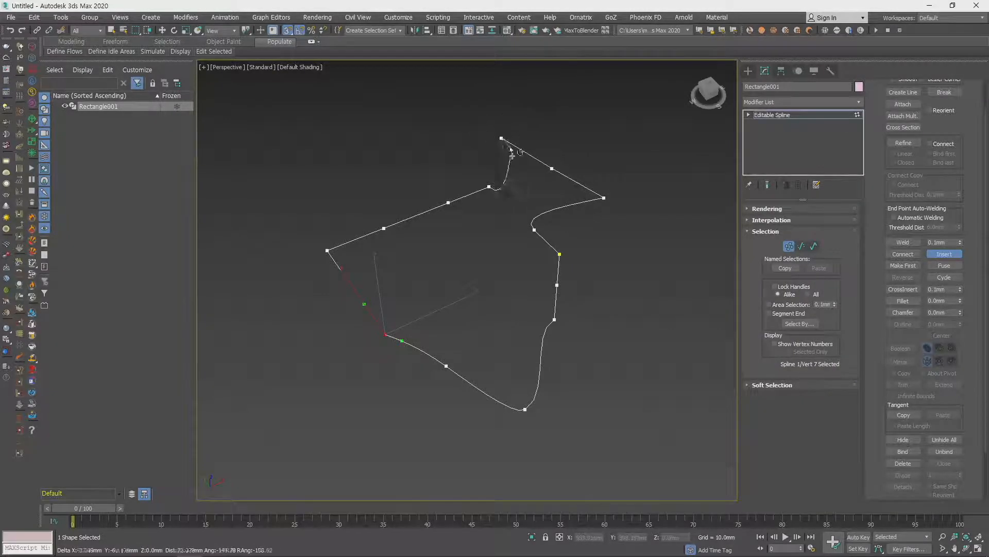
click(525, 183)
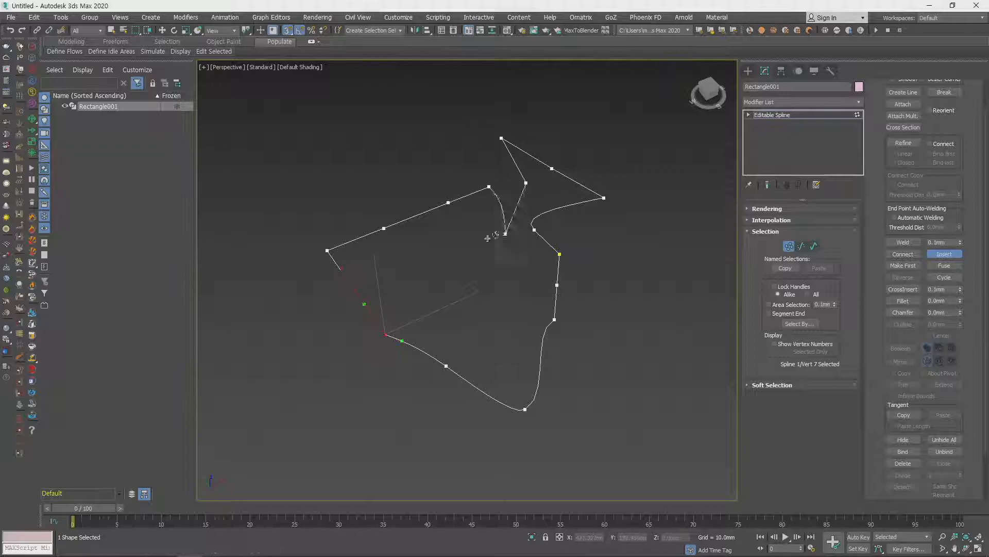
click(488, 233)
right_click(660, 272)
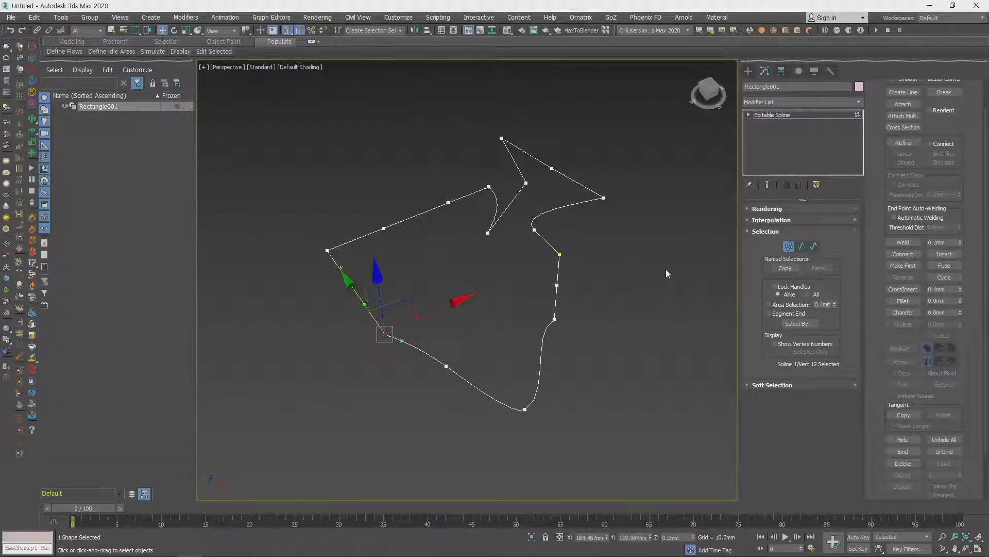
- Make the tip vertex at the far corner of the zigzag the first vertex of the closed outline
click(902, 266)
drag(647, 228, 581, 187)
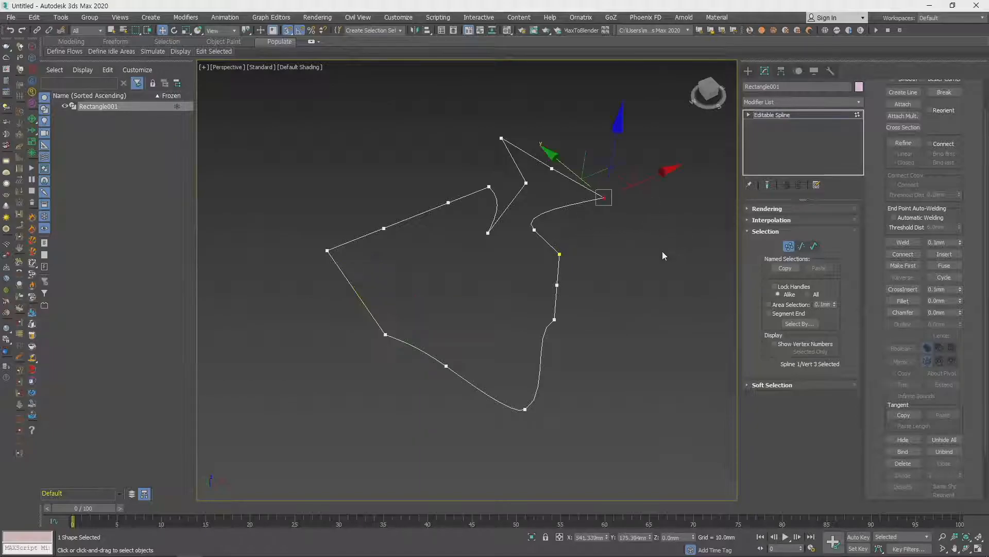
click(902, 265)
click(560, 211)
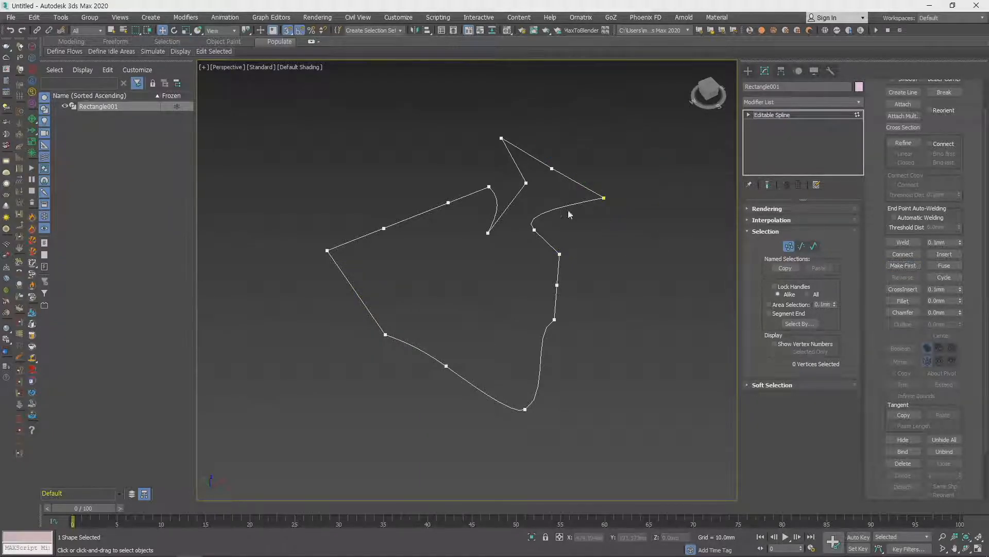
click(605, 198)
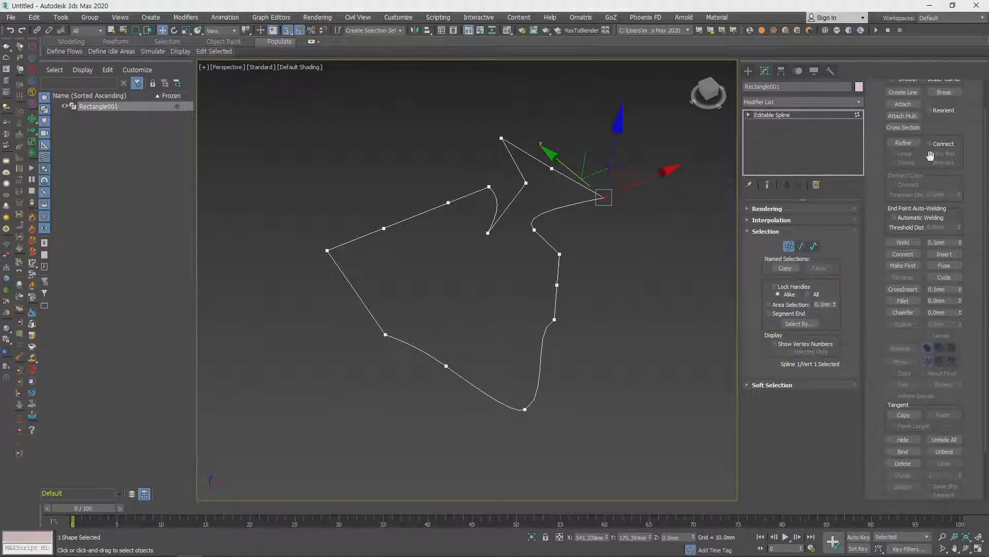
- Delete the curved segment next to the tip vertex to open the outline, and apply Make First to that end vertex
key(2)
click(566, 213)
key(Delete)
click(583, 186)
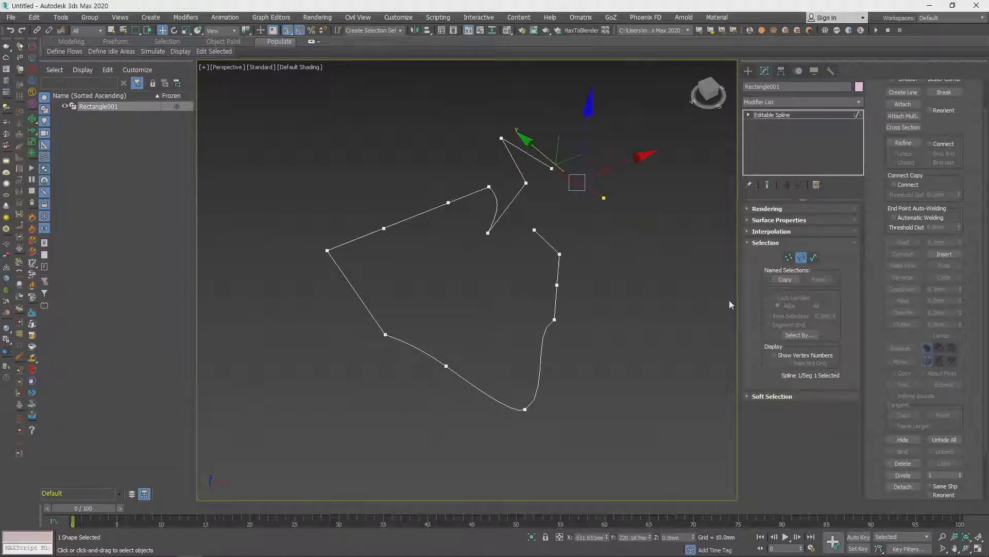
key(1)
click(604, 197)
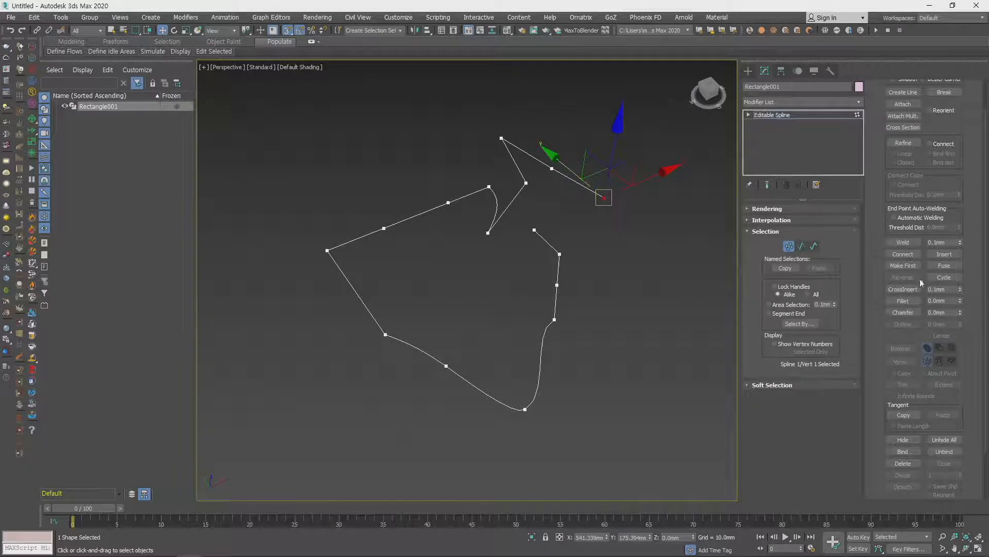
click(905, 267)
drag(521, 228, 523, 242)
middle_drag(576, 216, 592, 291)
scroll(587, 296, up, 4)
scroll(593, 299, up, 3)
click(597, 319)
scroll(582, 319, down, 4)
scroll(590, 315, down, 5)
middle_drag(623, 286, 587, 274)
drag(669, 261, 671, 230)
middle_drag(596, 272, 567, 282)
scroll(581, 249, up, 2)
scroll(582, 249, down, 1)
scroll(581, 249, up, 4)
scroll(590, 227, down, 3)
scroll(589, 222, up, 2)
middle_drag(587, 220, 587, 242)
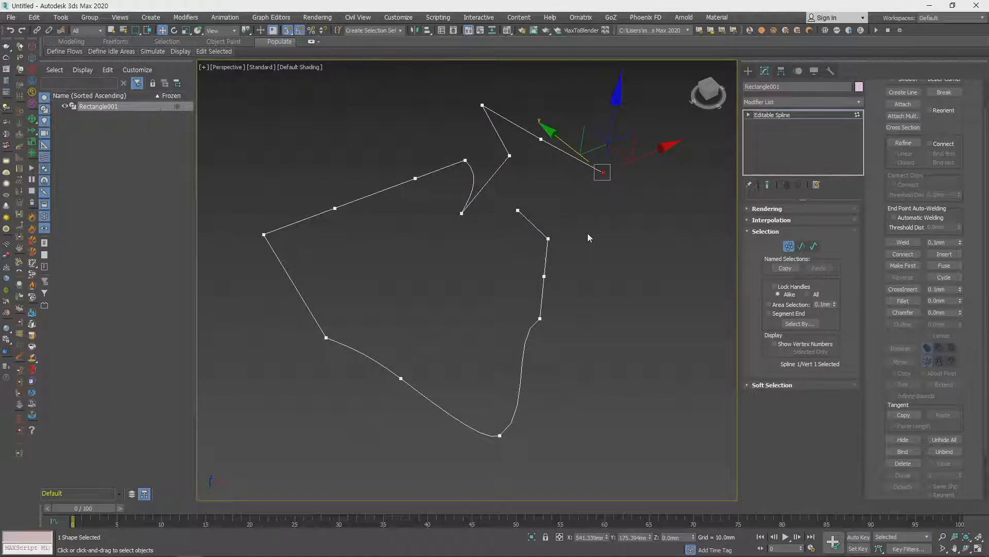
- Select the two open end vertices in turn and reassign the tip end as the first vertex
click(590, 214)
drag(621, 193, 581, 157)
click(518, 209)
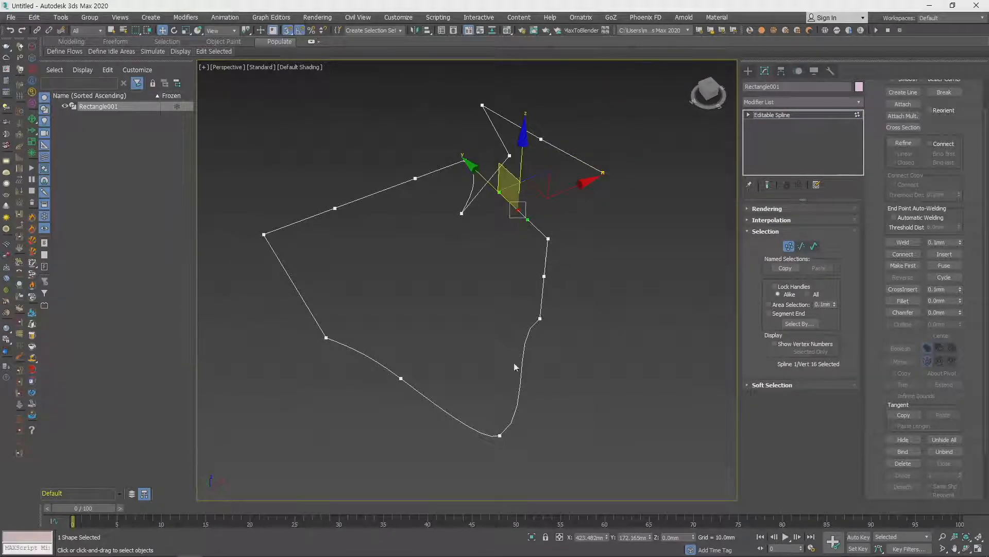
click(603, 173)
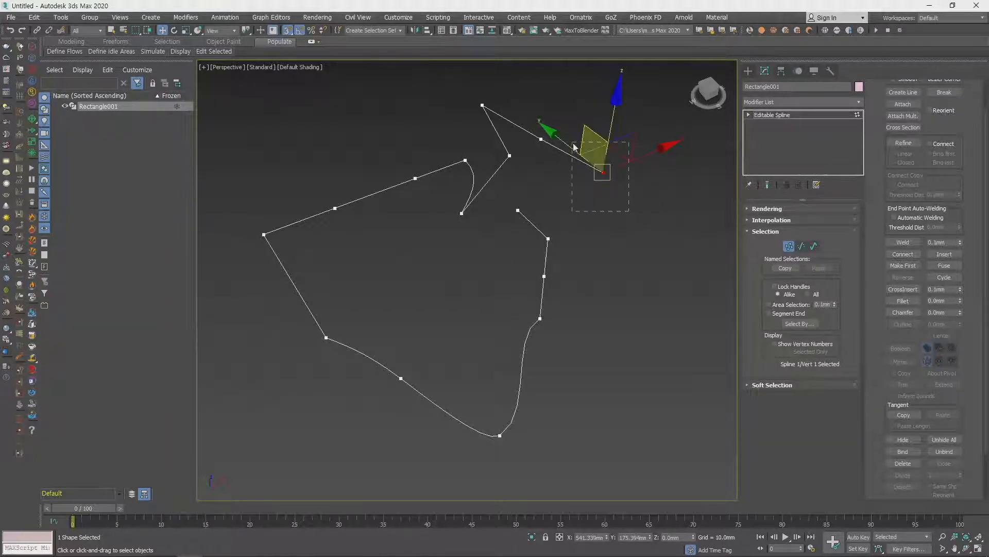
drag(663, 233, 588, 139)
click(906, 266)
- Fuse the two open end vertices so they share one location between their original positions
drag(642, 226, 572, 155)
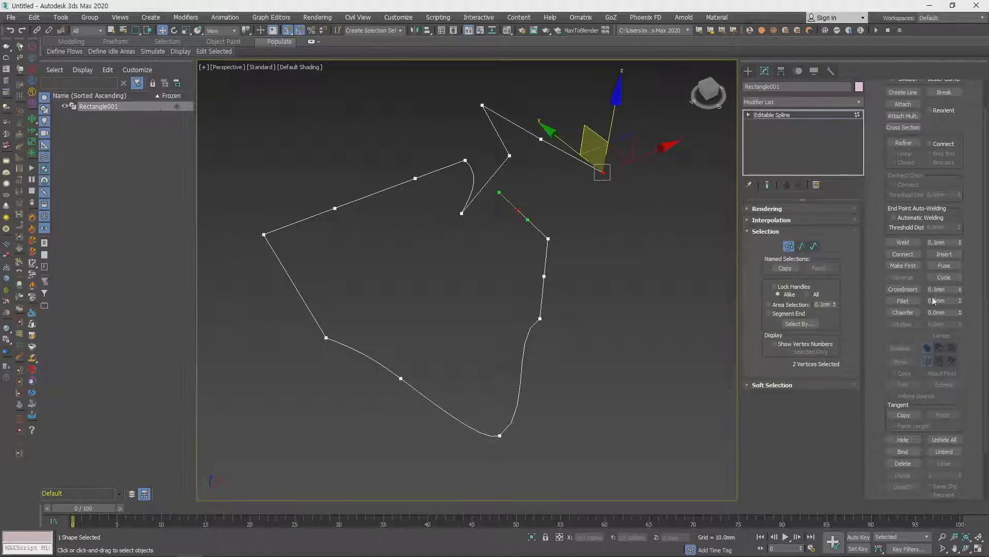
click(946, 265)
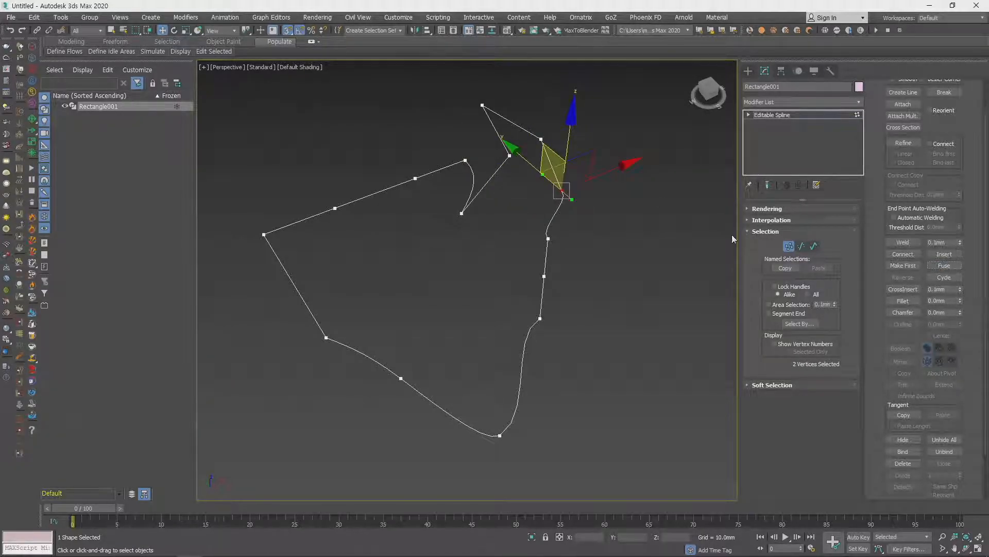
key(ctrl+z)
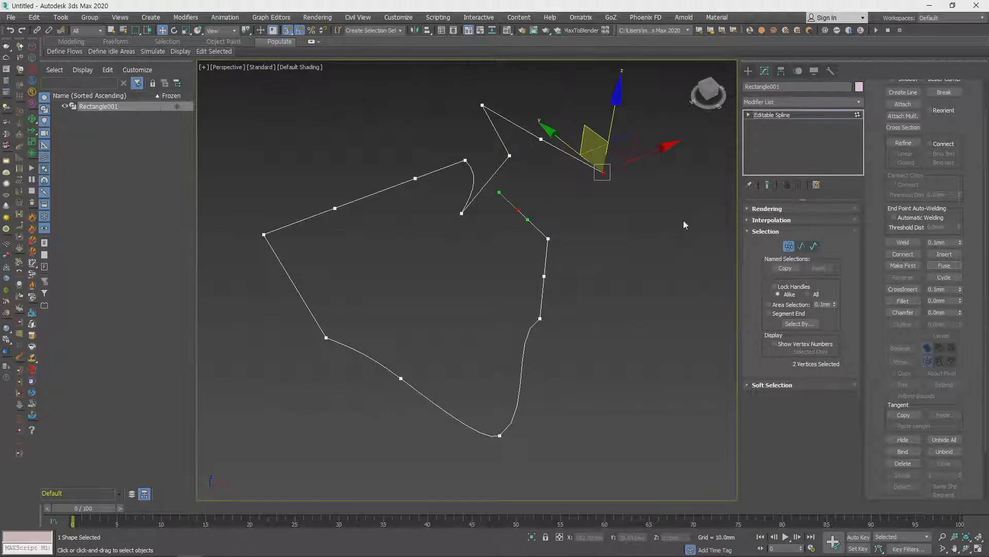
click(945, 265)
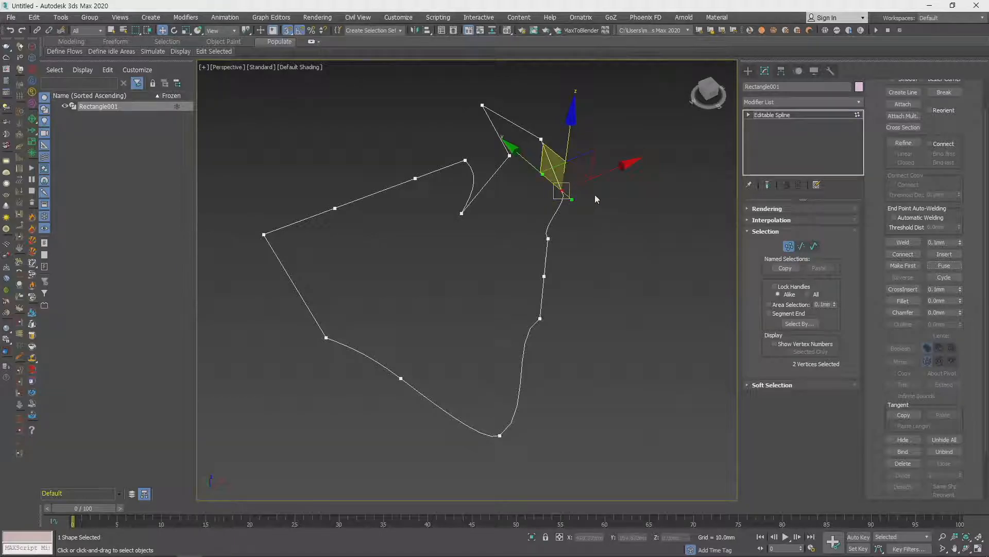
- Try moving one of the fused vertices away on its own, and undo the move
click(605, 214)
click(563, 191)
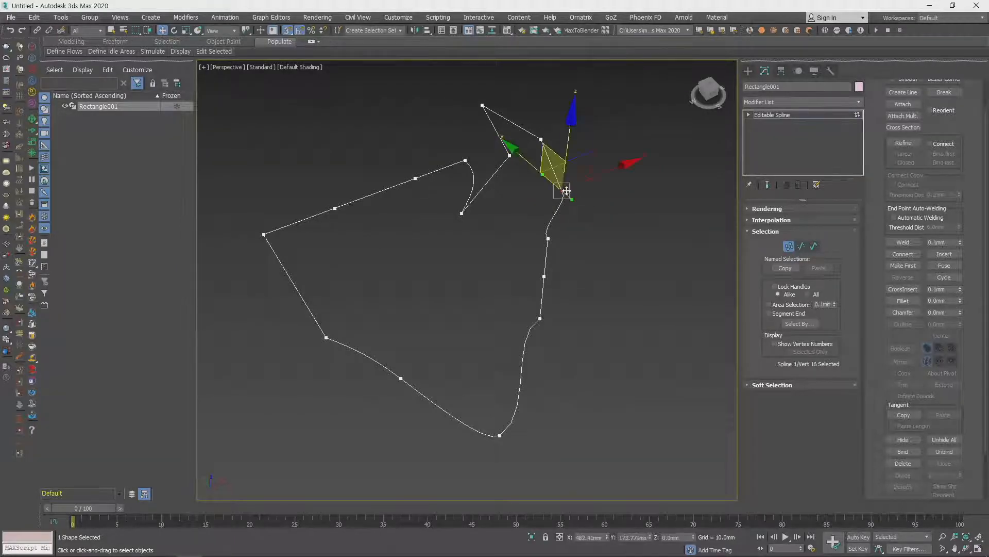
drag(609, 172, 687, 153)
key(ctrl+z)
- Weld the two fused end vertices into one with a 0.1 mm threshold to close the outline
drag(606, 222, 519, 174)
click(903, 242)
middle_drag(681, 284, 651, 305)
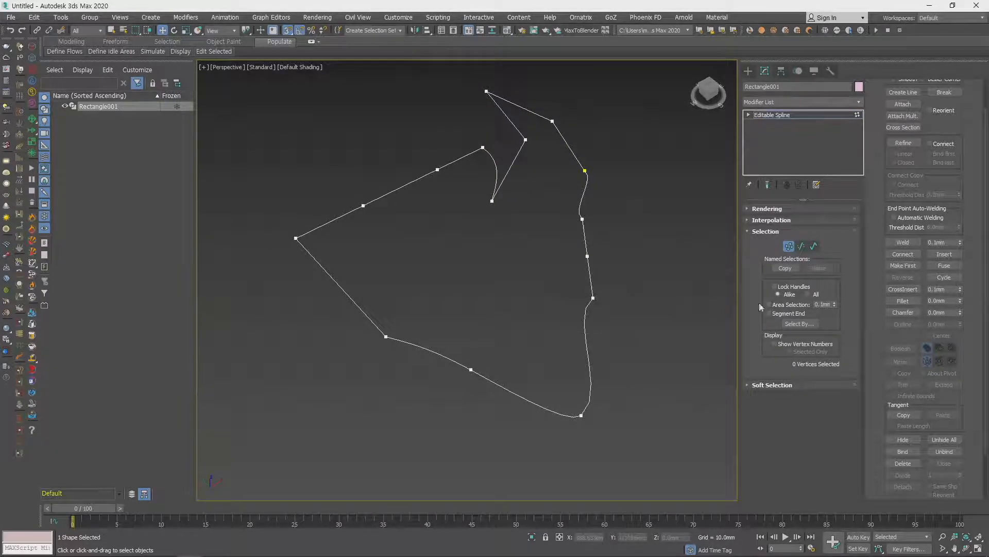
- Try CrossInsert with a 0.1 mm threshold on the vertex next to the welded one
click(914, 288)
right_click(588, 224)
click(581, 218)
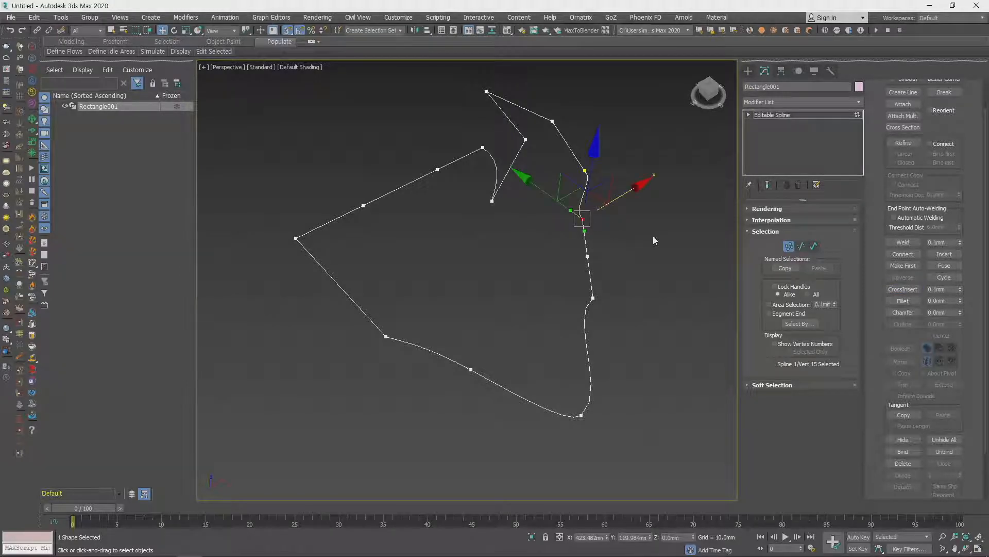
click(903, 290)
scroll(583, 222, up, 5)
right_click(691, 260)
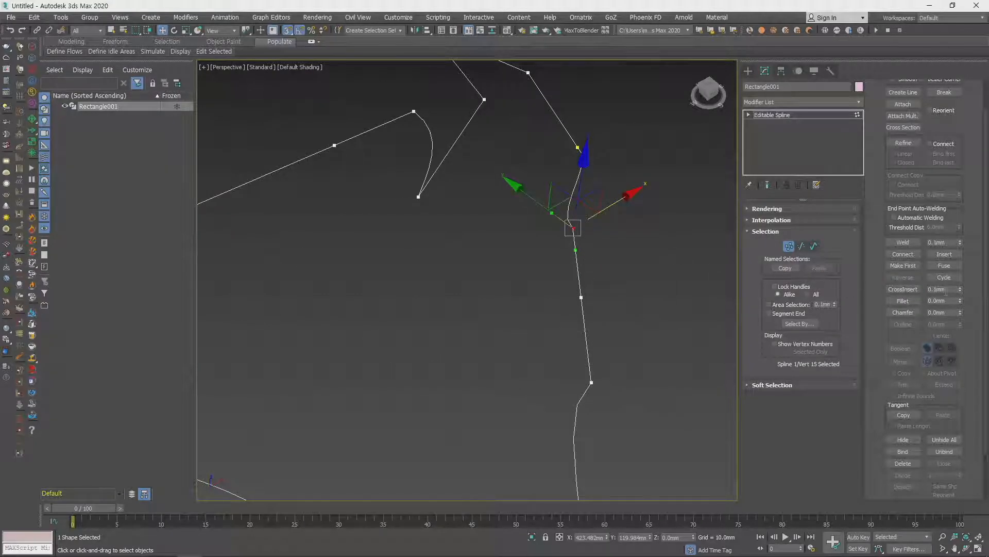
- Fillet the corner vertex above the long curved side and chamfer the vertex on the inner zigzag edge
click(903, 300)
scroll(619, 253, down, 4)
click(593, 283)
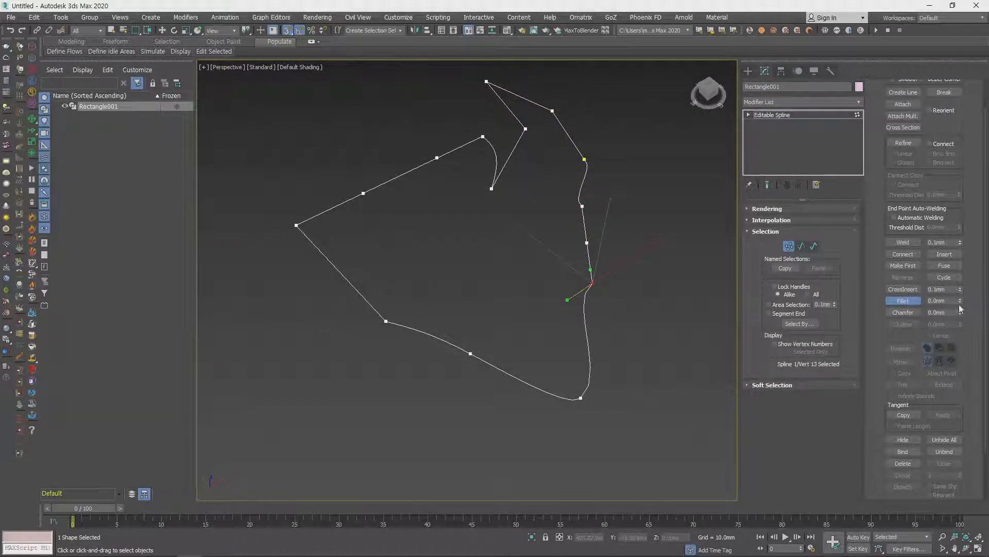
drag(960, 302, 966, 290)
drag(960, 302, 961, 282)
key(ctrl+z)
drag(963, 318, 962, 291)
middle_drag(651, 261, 629, 256)
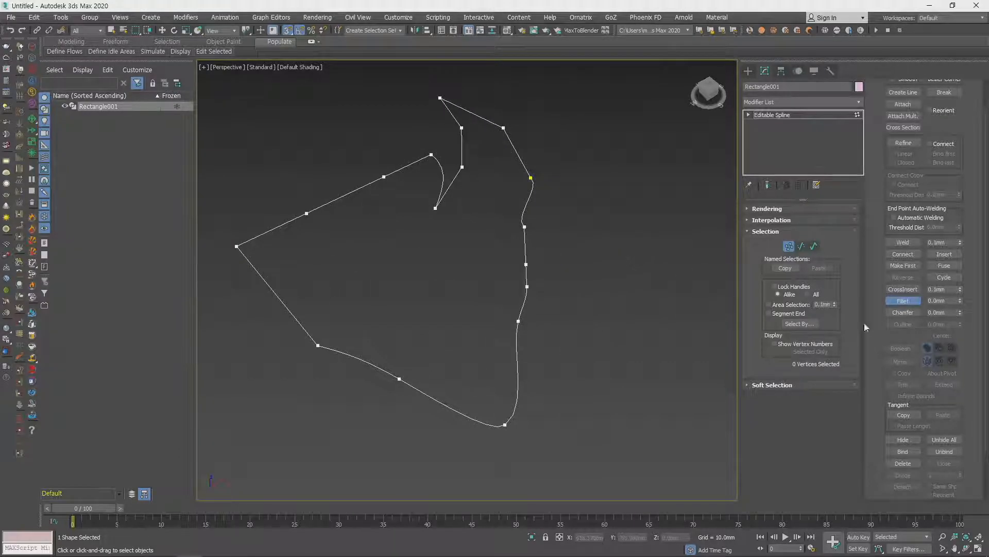
- In the Top view, copy the whole closed spline diagonally so the copy partly overlaps the original within the same shape
key(3)
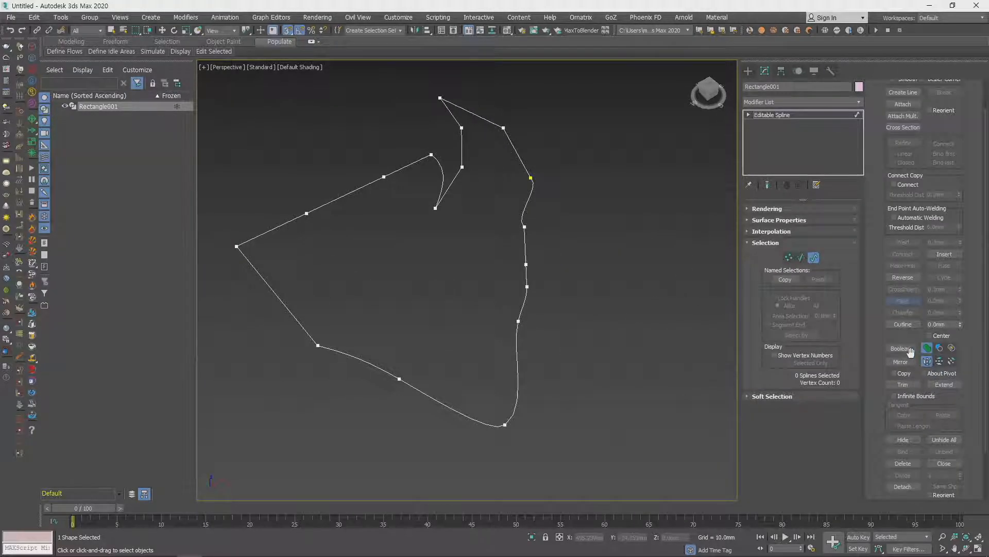
middle_drag(616, 279, 600, 292)
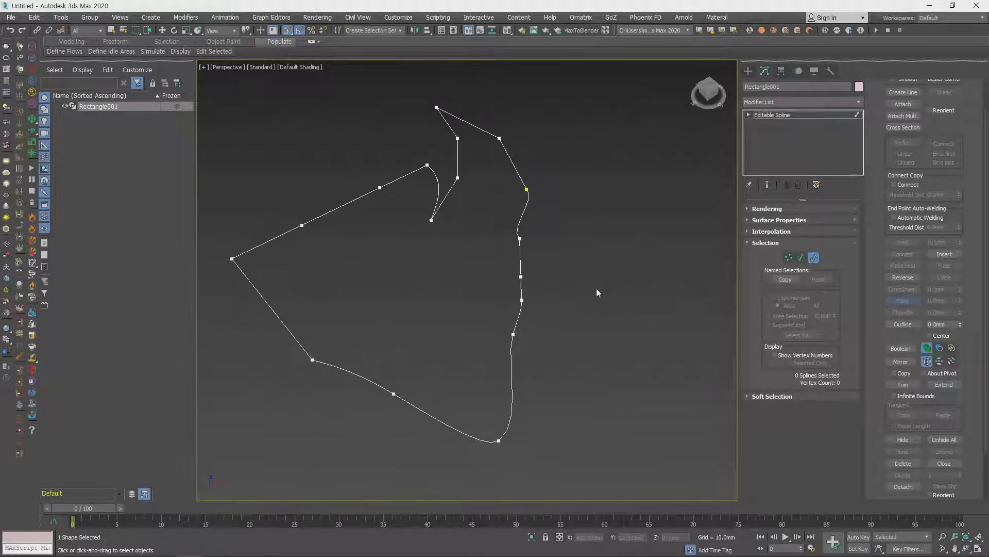
key(t)
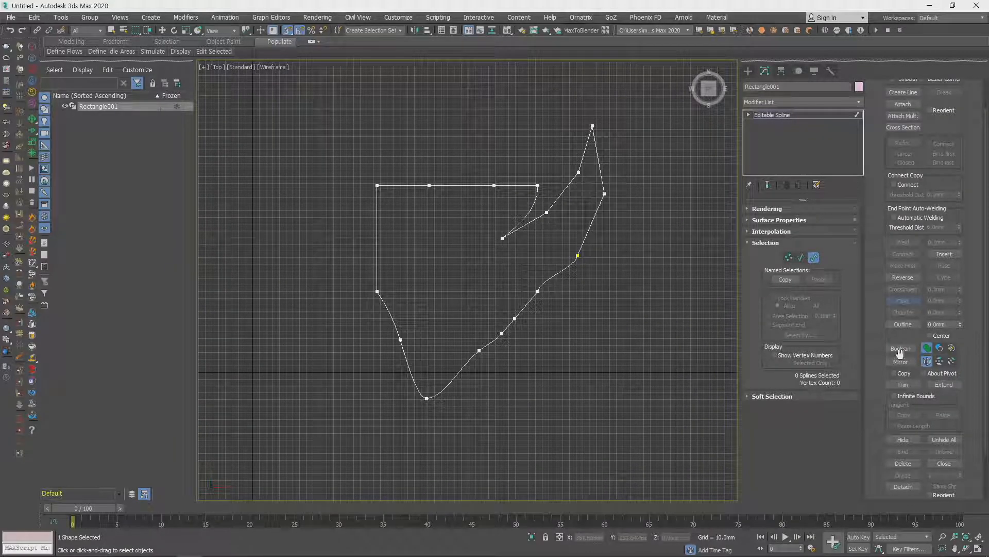
middle_drag(508, 245, 471, 256)
key(w)
key(3)
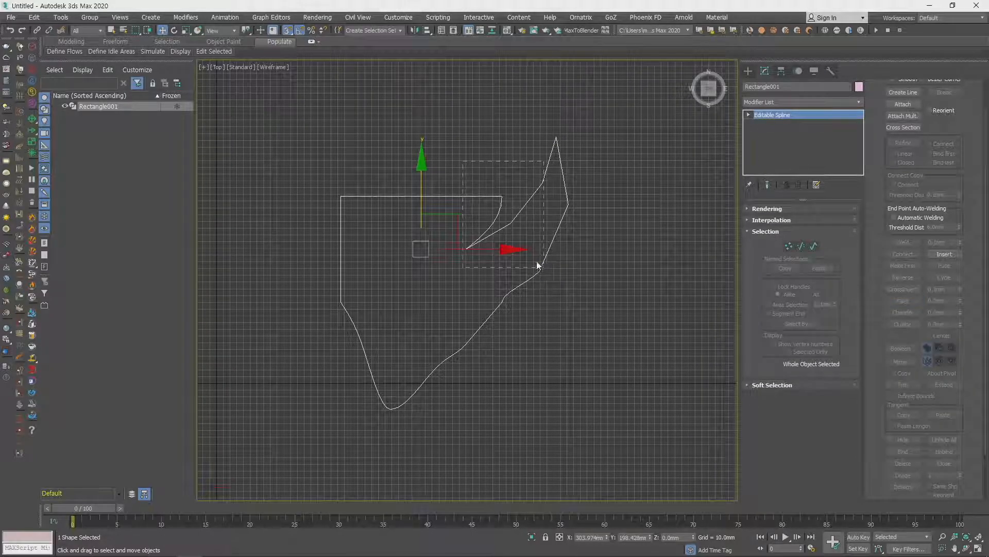
key(3)
click(498, 208)
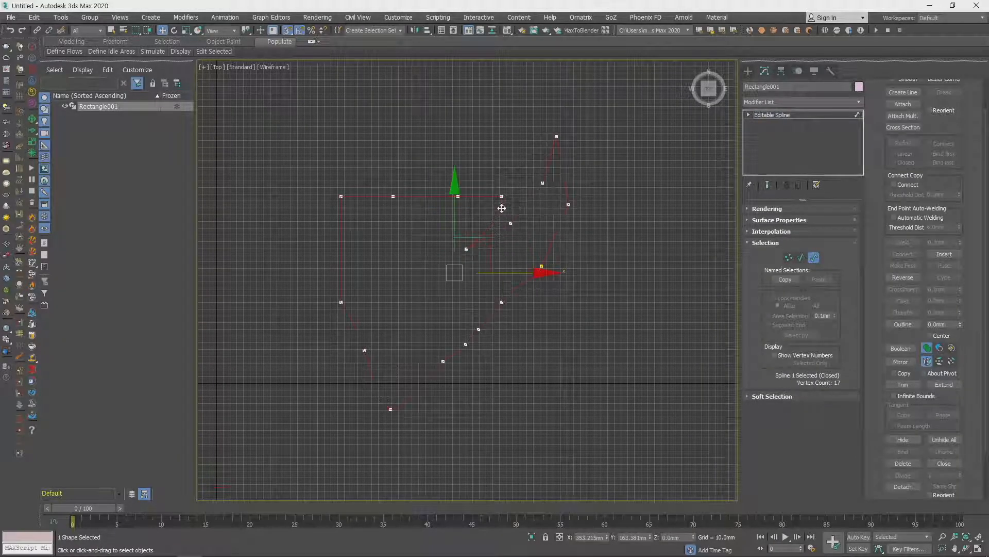
mouse_move(491, 254)
shift+mouse_down()
mouse_move(630, 343)
mouse_move(604, 373)
mouse_move(582, 347)
shift+mouse_up()
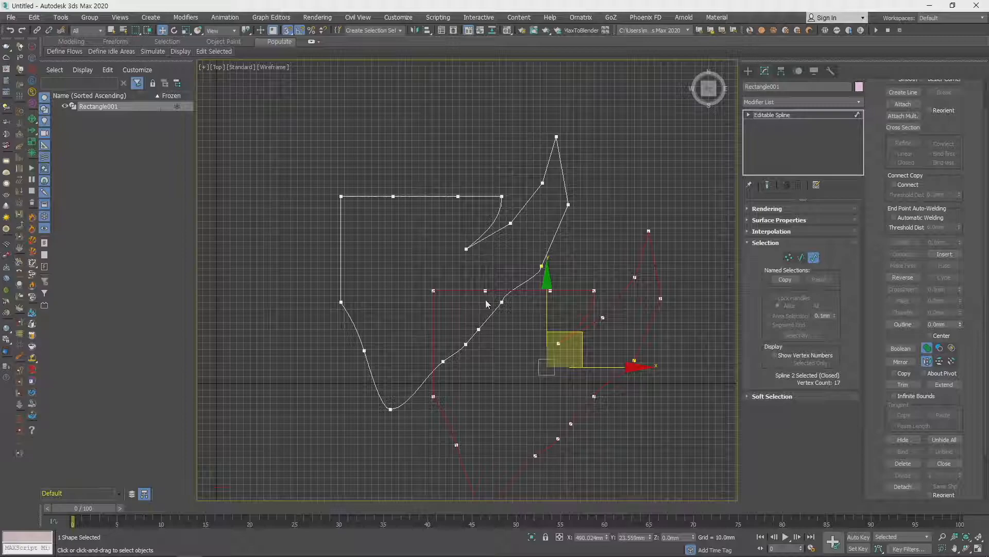
- Combine the copied spline with the original using a Boolean Union
click(909, 352)
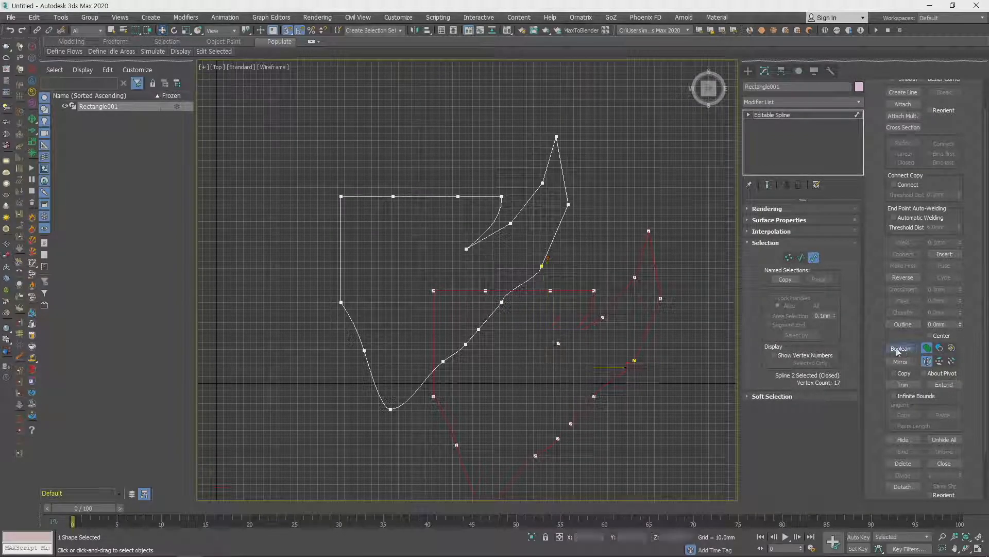
click(503, 336)
right_click(495, 322)
middle_drag(475, 354, 456, 299)
click(573, 288)
- Hide the viewport grid and leave sub-object editing to view the combined outline
key(g)
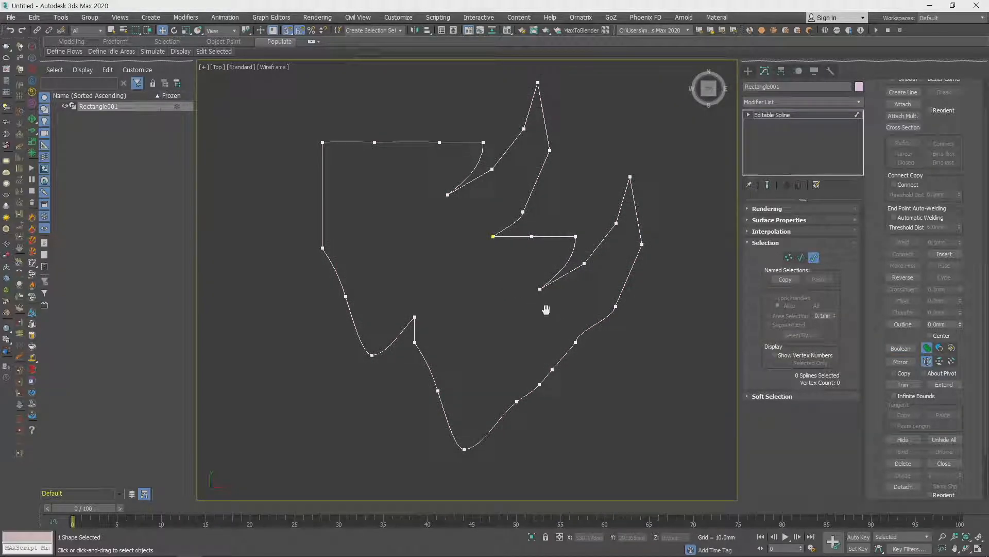
middle_drag(546, 308, 546, 323)
key(1)
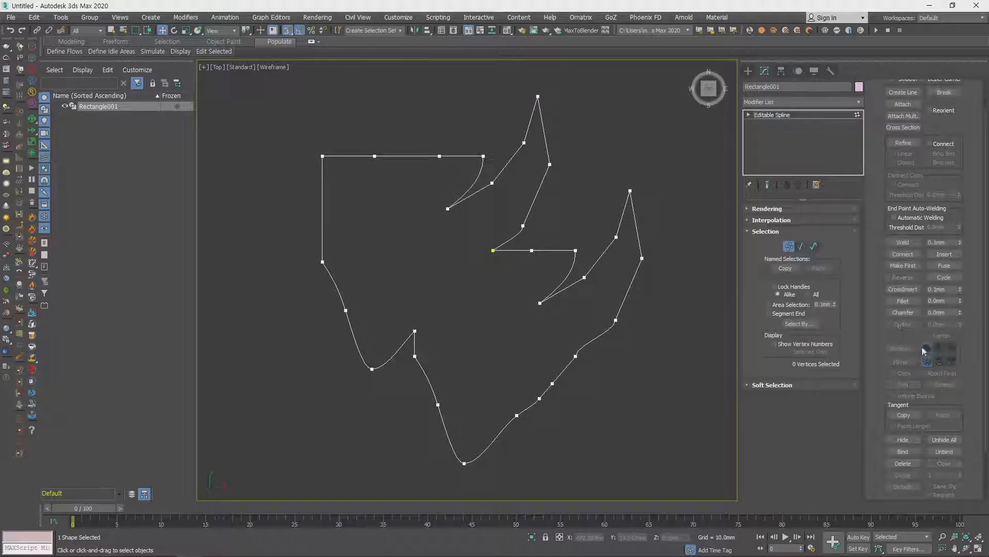
key(1)
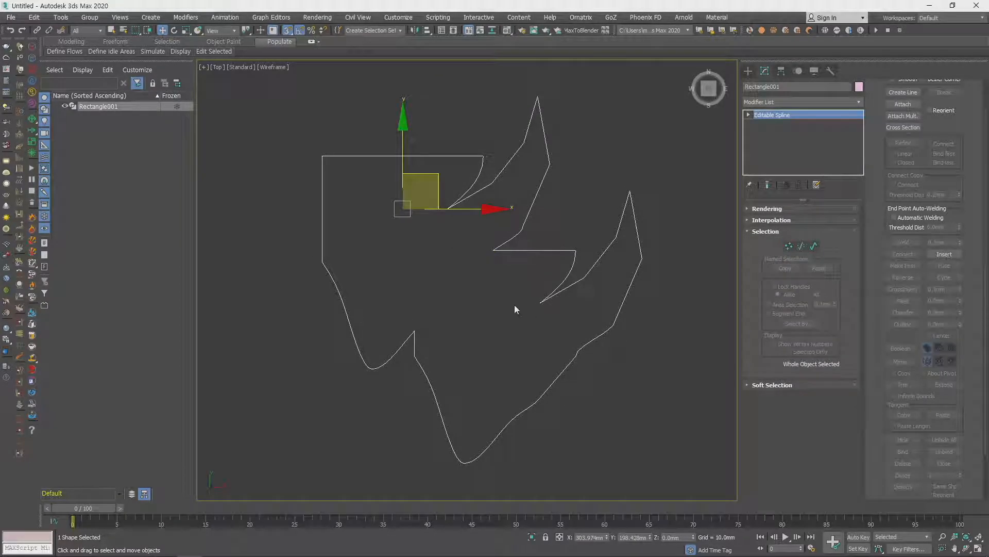
- Undo the Boolean union while keeping the copied spline, and reselect the rectangle shape
key(ctrl+z)
key(ctrl+z)
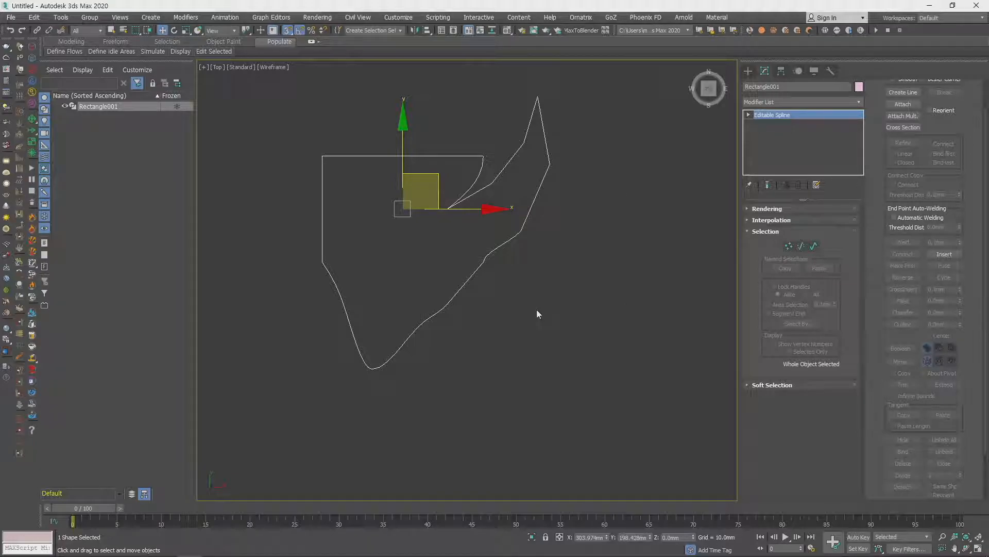
key(ctrl+y)
click(509, 299)
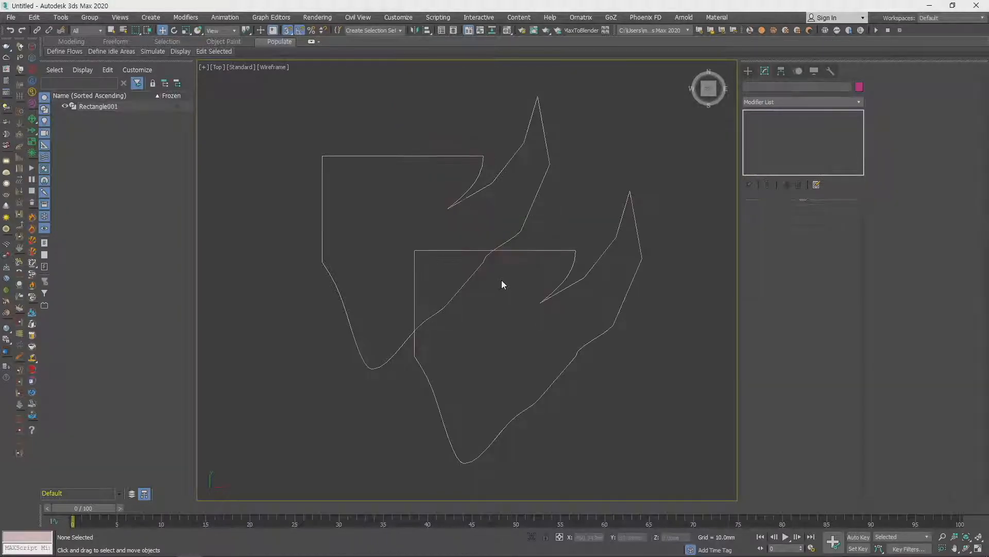
click(514, 252)
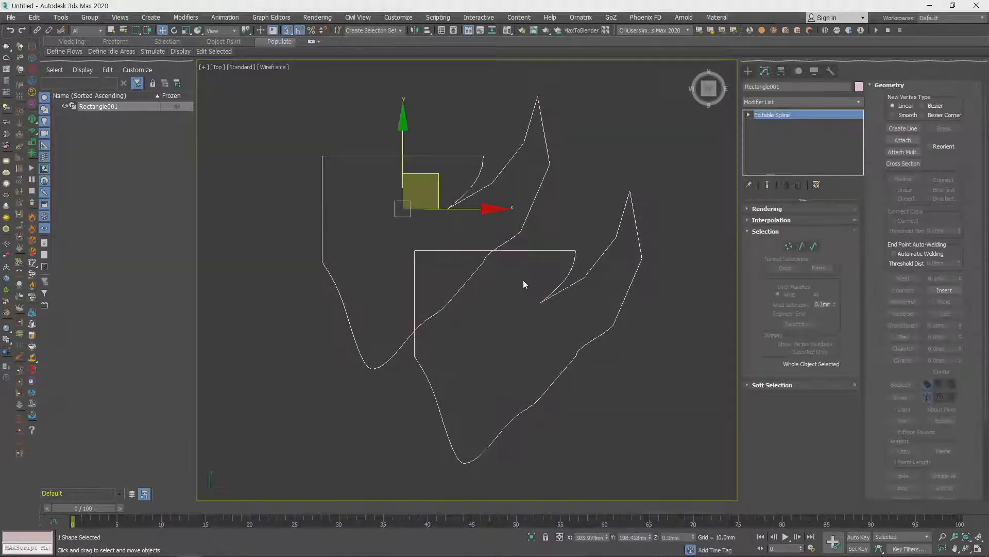
- Subtract the original spline from the overlapping copy using a Boolean Subtraction
key(3)
click(939, 383)
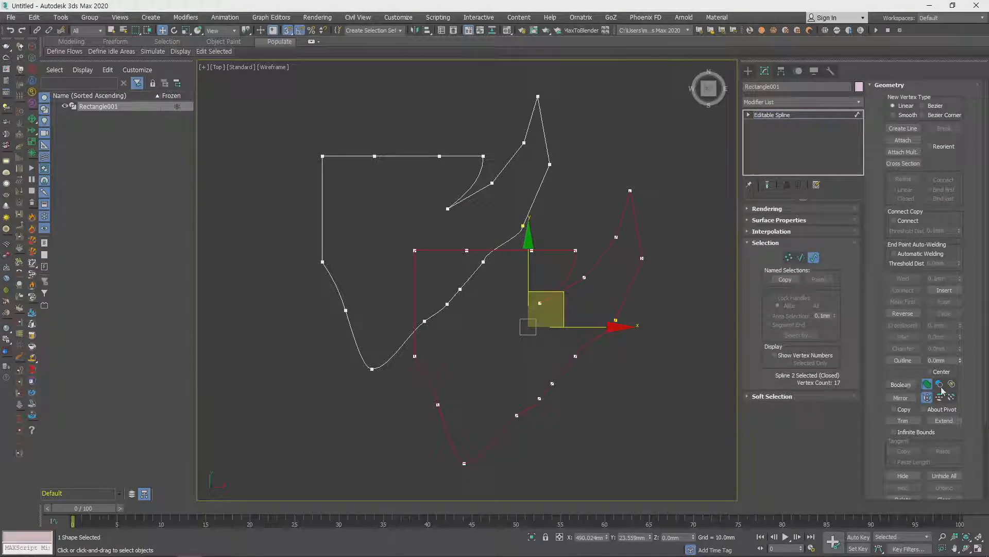
click(901, 385)
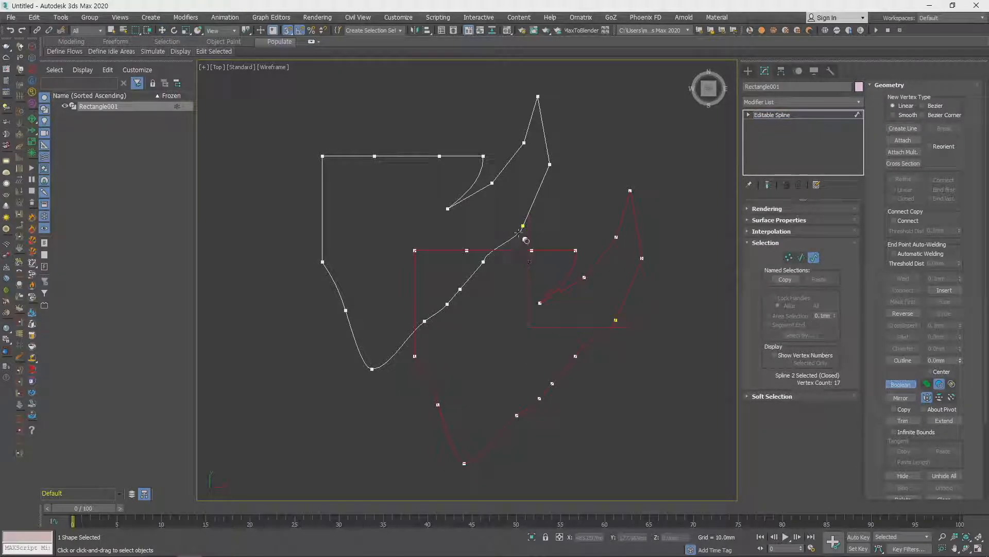
click(519, 233)
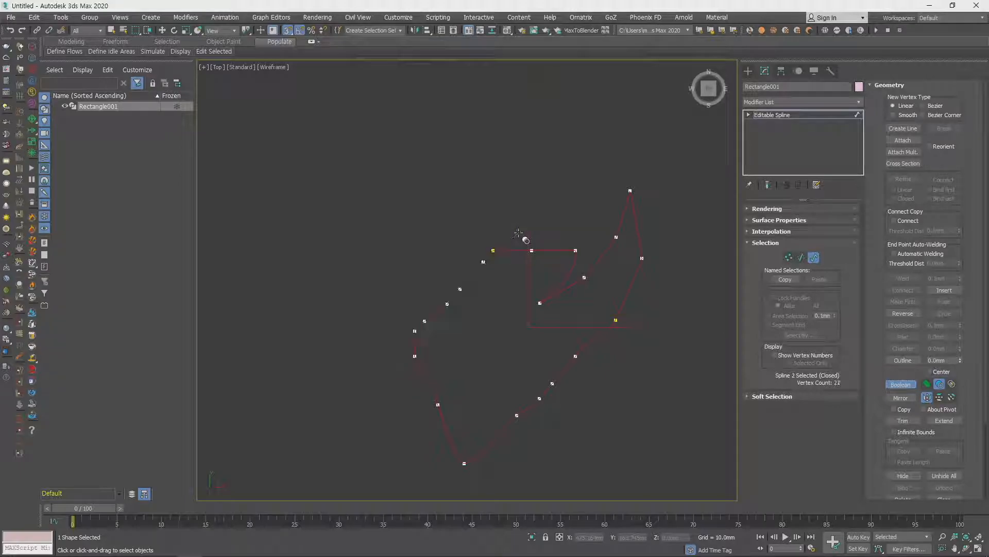
- Undo the Boolean subtraction and try Mirror on the copied spline horizontally, vertically and in both directions
key(ctrl+z)
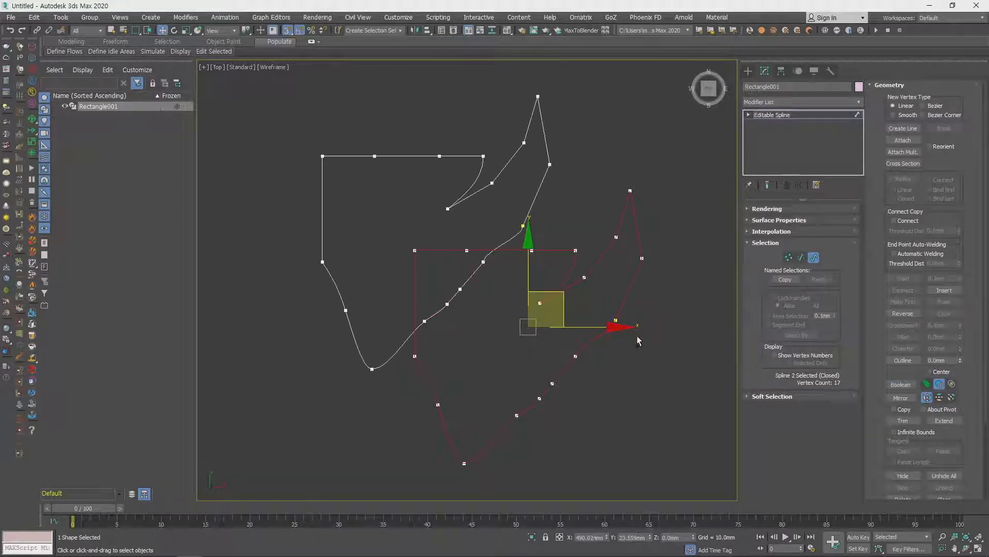
click(901, 398)
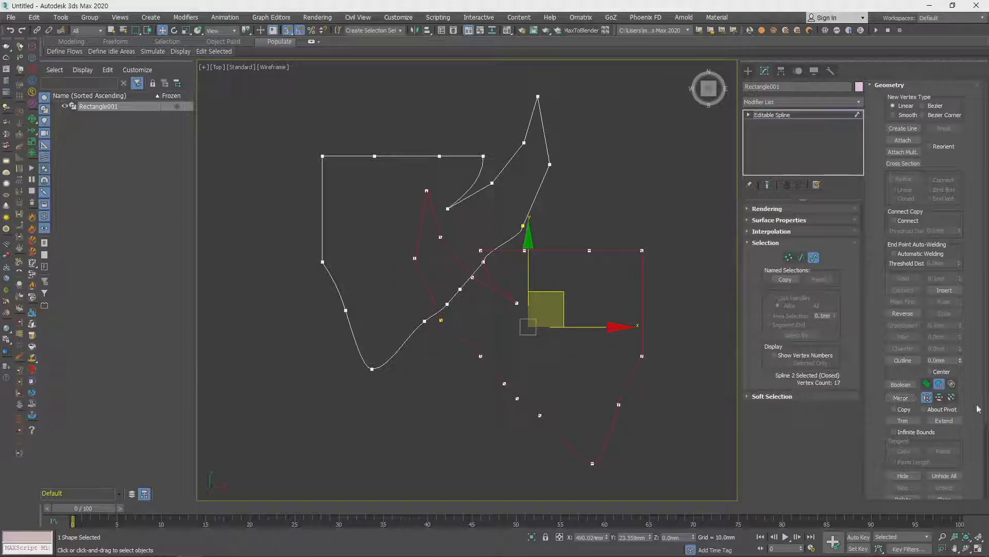
click(939, 396)
click(900, 398)
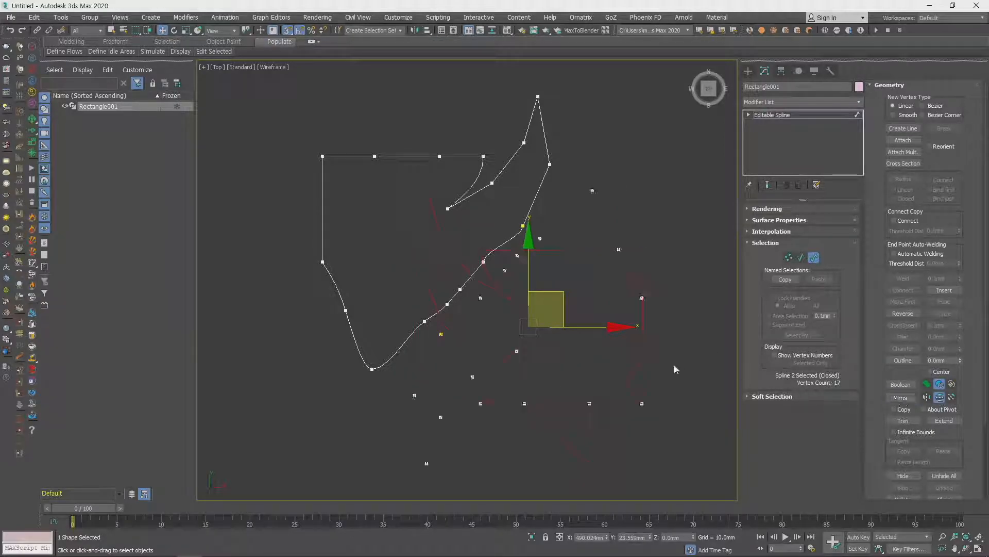
click(952, 397)
click(900, 398)
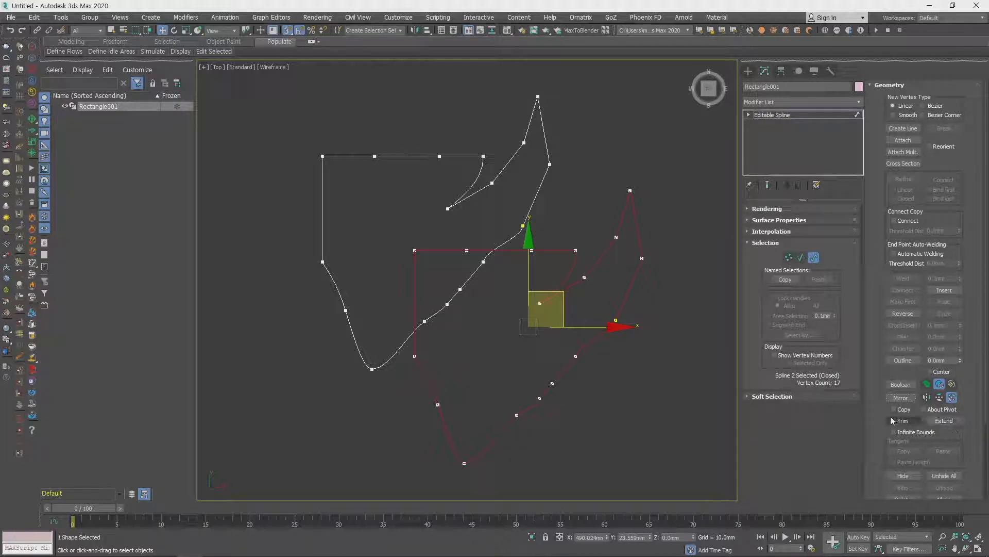
- Try Trim on the original spline's portion overlapping the copied spline, and undo the attempt
click(911, 422)
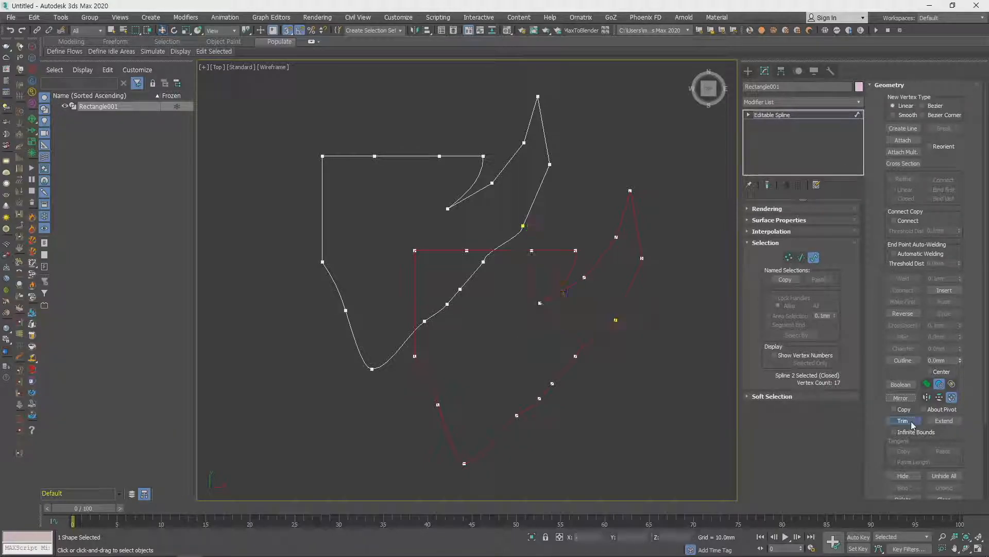
click(471, 275)
key(ctrl+z)
key(ctrl+z)
key(ctrl+z)
key(ctrl+z)
key(ctrl+z)
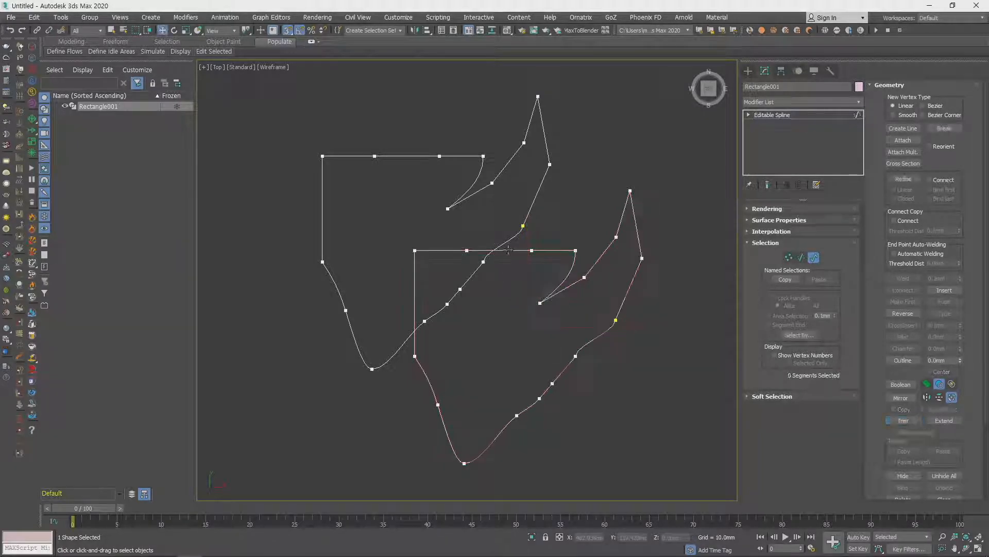
- Delete the original spline's segment that crosses the upper edge of the copied spline
key(2)
click(504, 242)
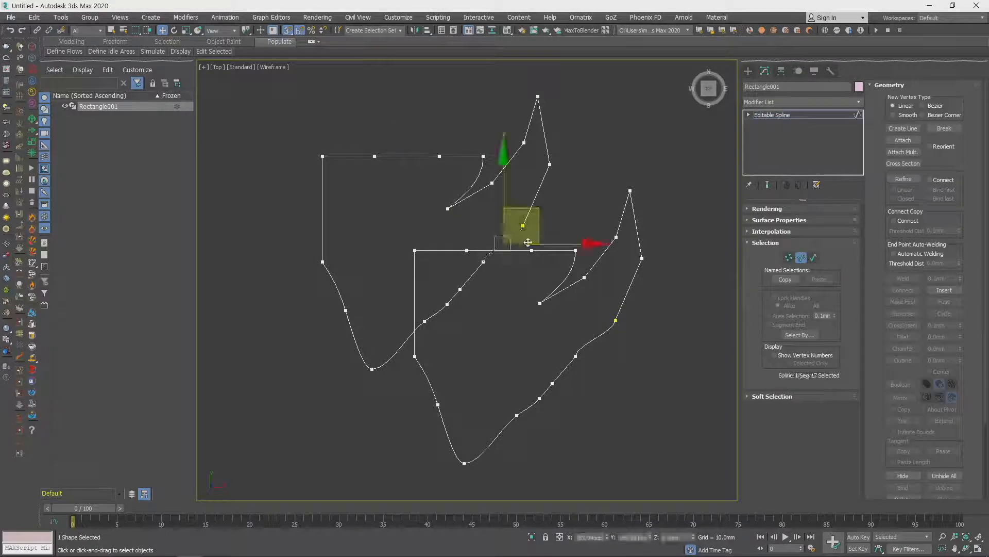
key(Delete)
- Extend both open ends of the original spline until they meet the copy's upper edge
key(3)
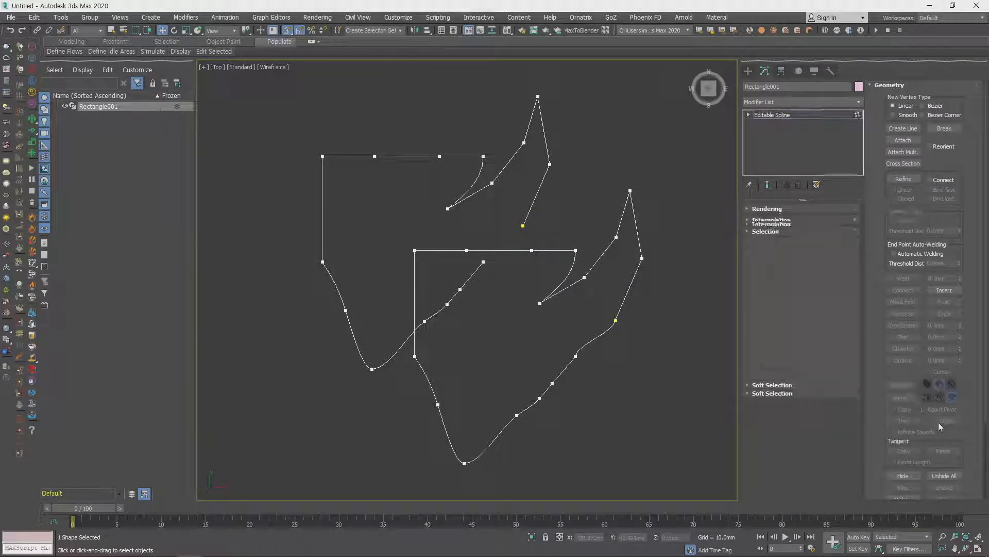
click(948, 422)
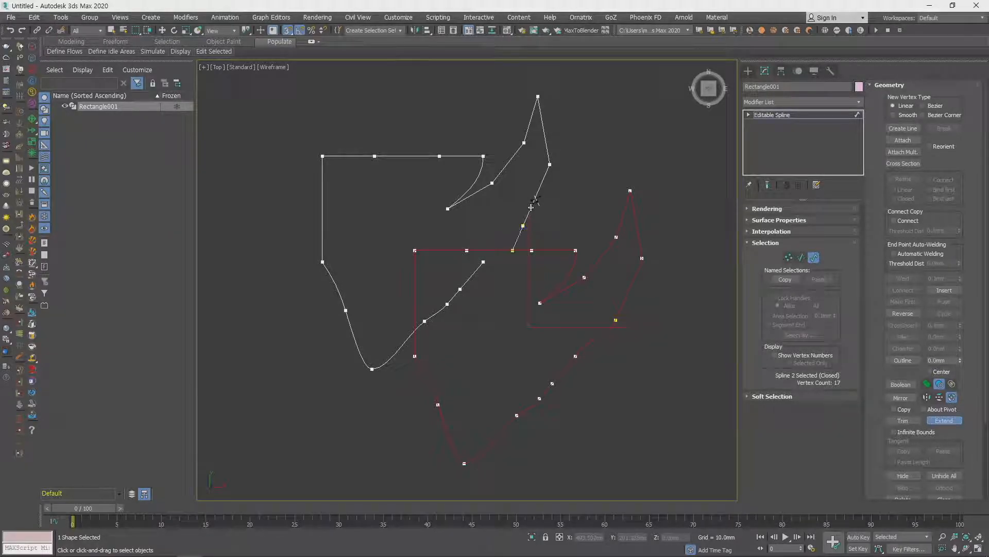
click(484, 264)
key(w)
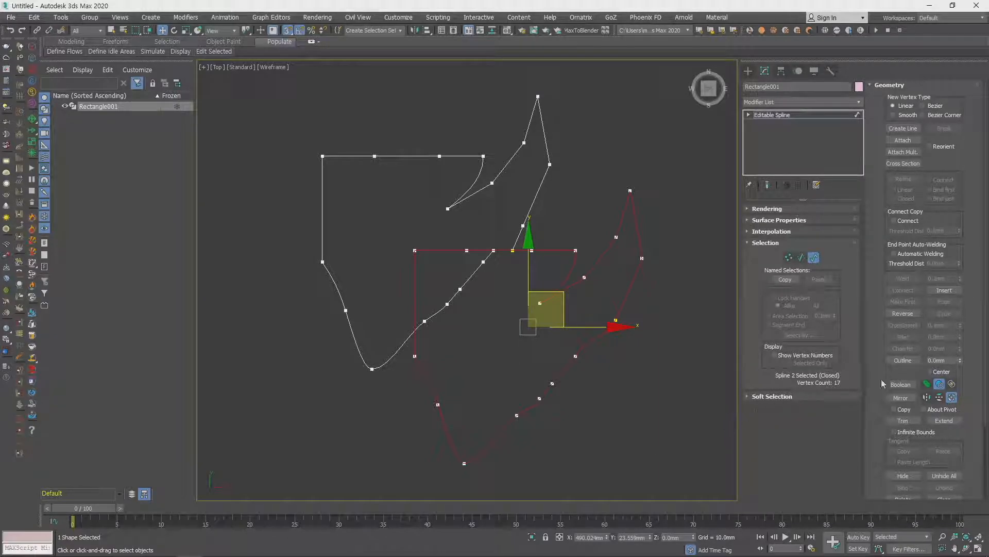
key(ctrl+z)
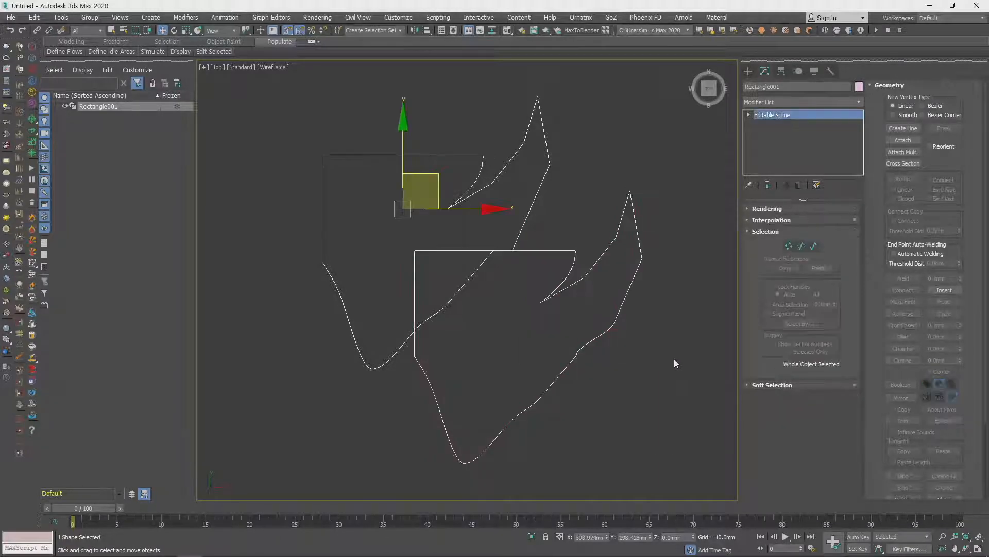
key(ctrl+y)
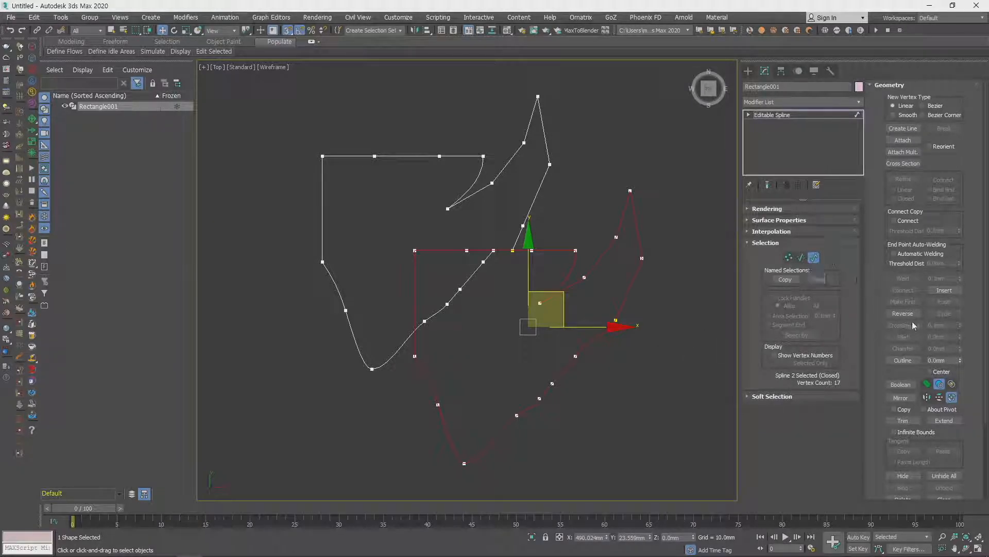
- Create an inner parallel contour of the selected copied spline with Outline
click(959, 360)
drag(959, 357, 965, 354)
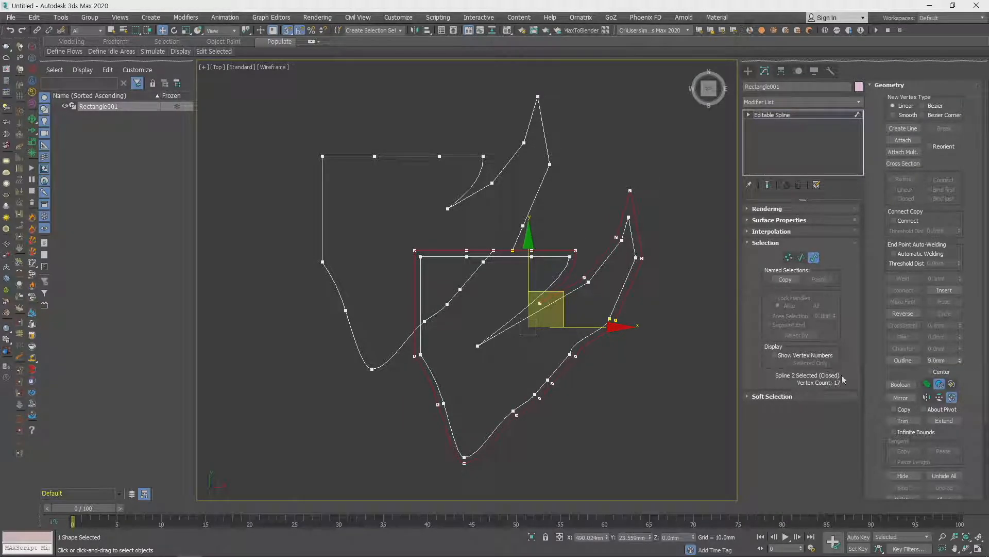
middle_drag(565, 321, 523, 283)
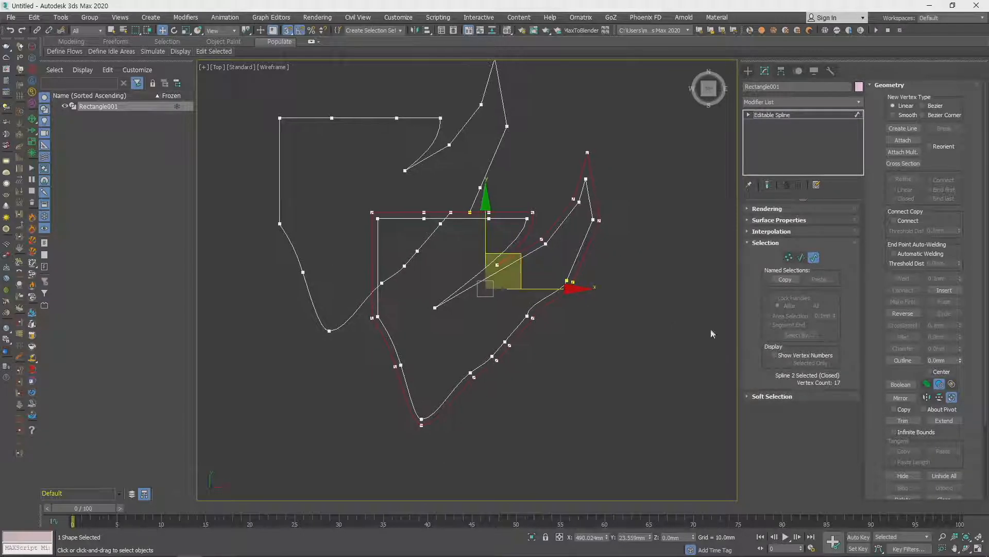
- Enable the Center option for Outline and outline the copied spline again with larger offsets
click(939, 384)
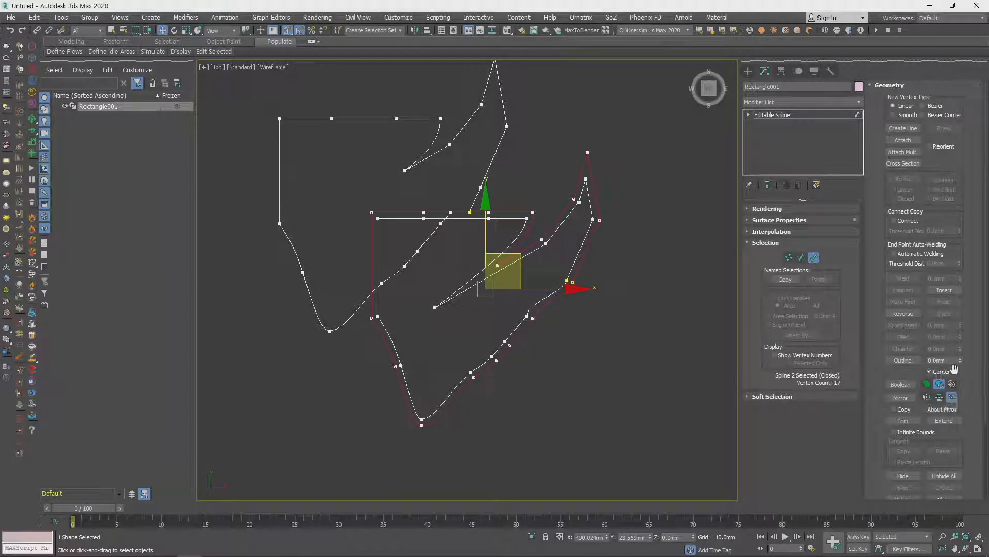
middle_drag(542, 185, 551, 199)
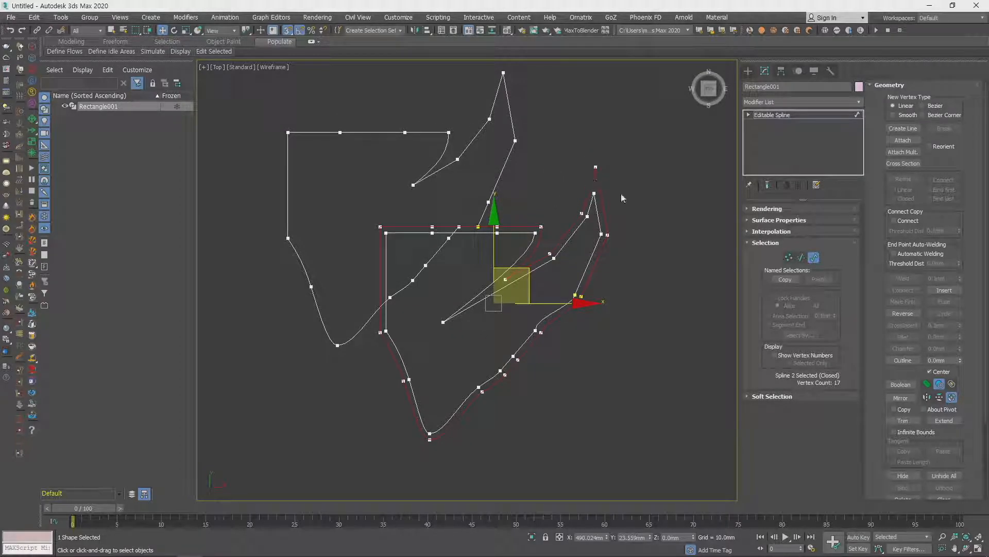
drag(961, 363, 958, 276)
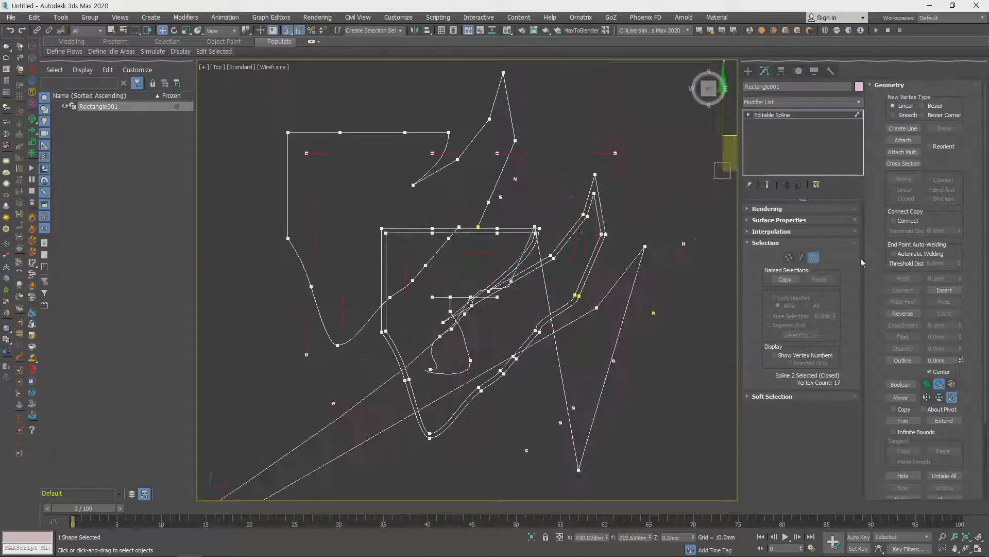
- Hide the selected spline and bring it back with Unhide All
scroll(684, 400, down, 5)
middle_drag(684, 400, 650, 360)
drag(957, 443, 975, 337)
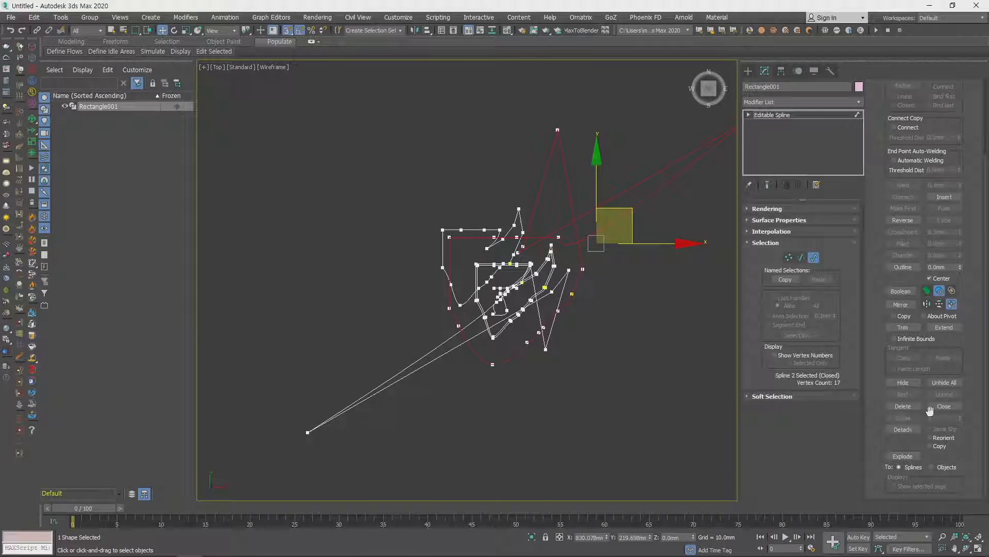
click(914, 382)
click(941, 384)
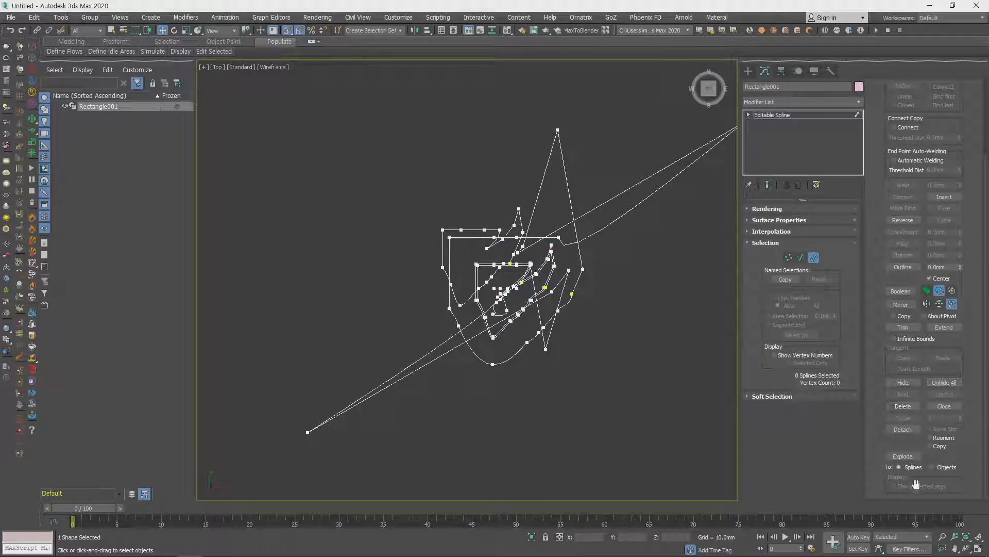
scroll(952, 402, up, 5)
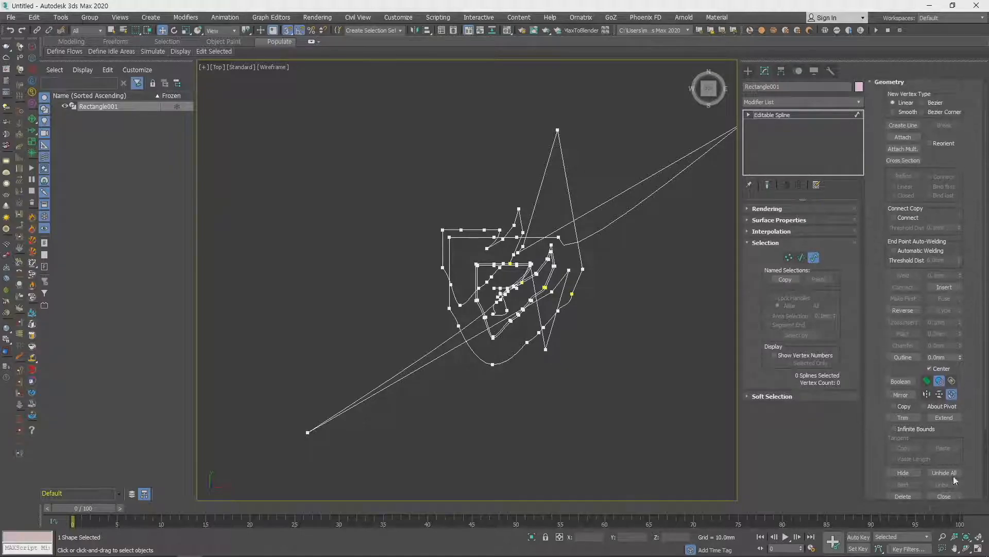
drag(964, 150, 960, 302)
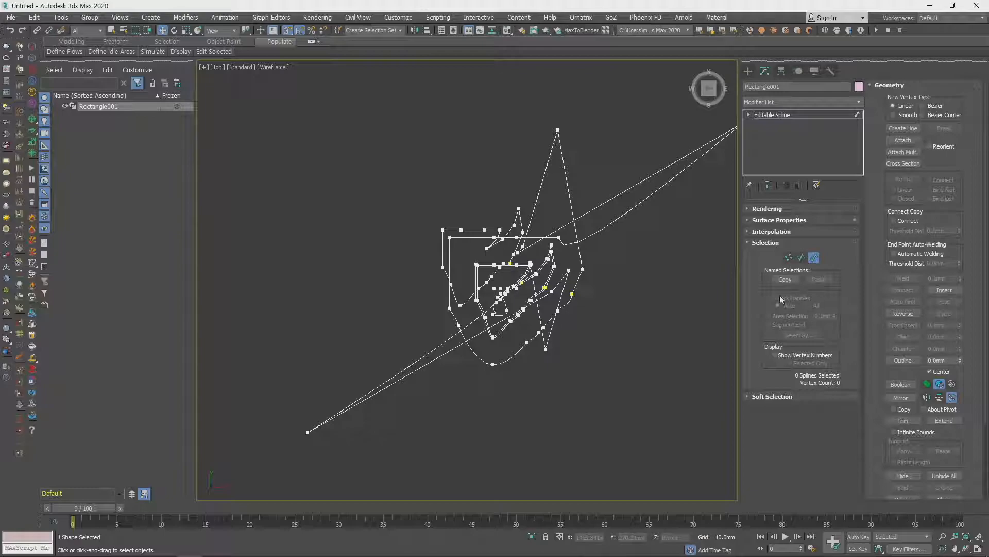
- Leave spline sub-object editing and delete the whole rectangle shape
middle_drag(651, 317, 608, 325)
click(814, 257)
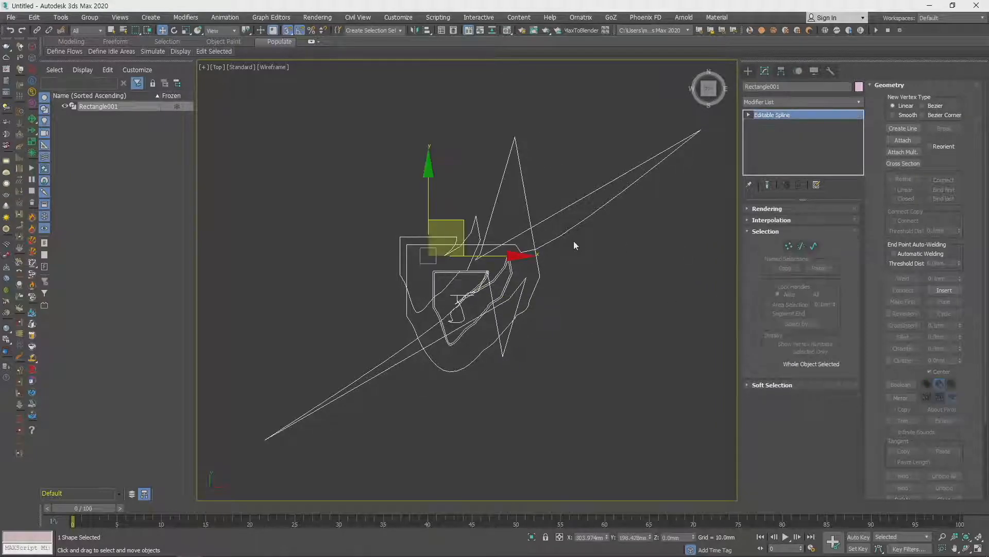
key(Delete)
- Draw a closed six-vertex polygon with the Line tool, closing the spline at its starting vertex
click(747, 70)
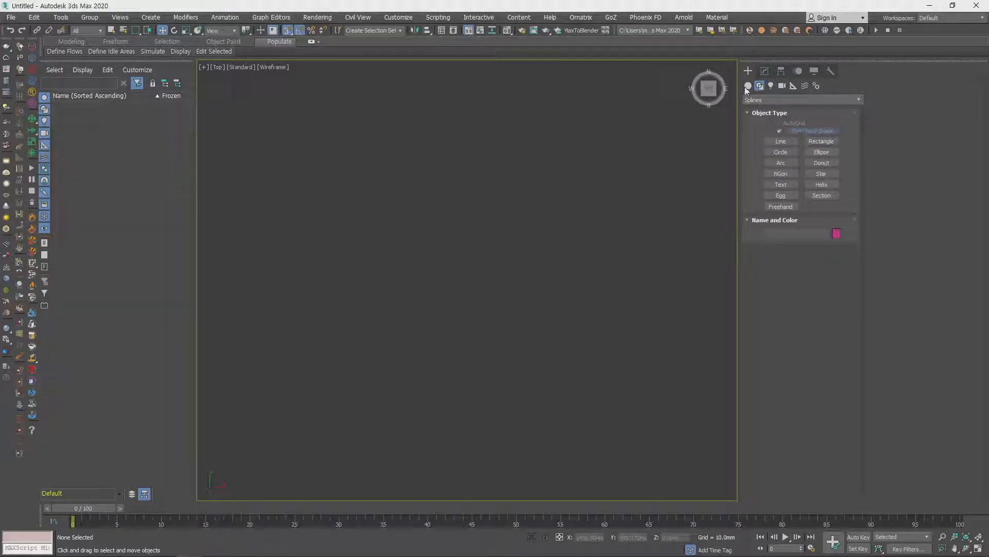
click(785, 142)
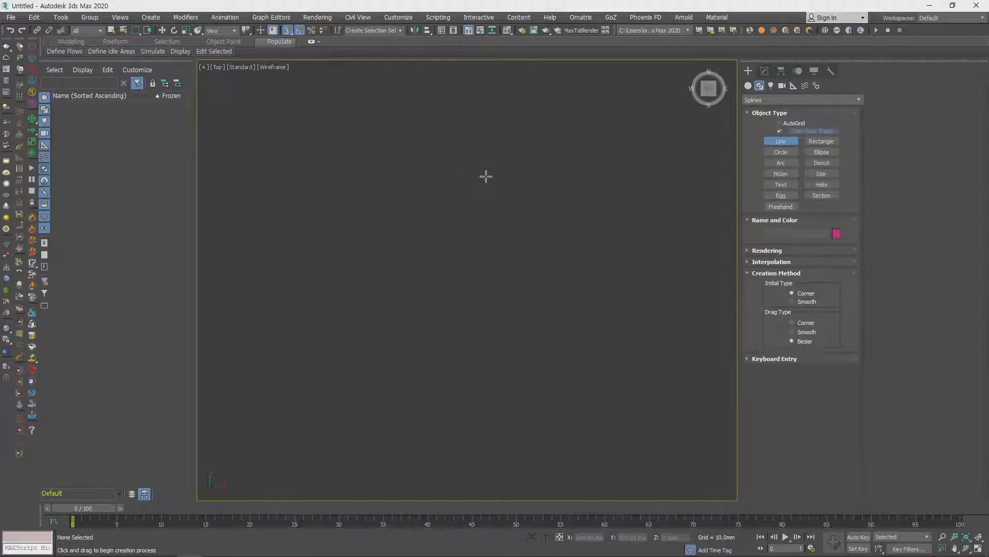
click(412, 231)
click(503, 160)
click(579, 198)
click(611, 319)
click(482, 319)
click(380, 337)
click(410, 231)
click(477, 289)
key(w)
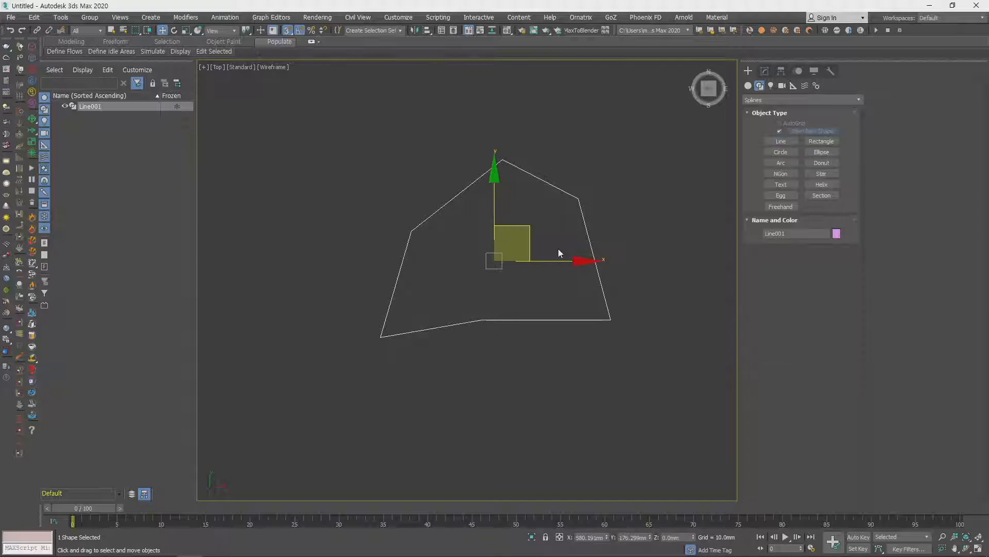
- Select all six vertices of the line shape and set their vertex type to Corner
scroll(532, 259, down, 3)
middle_drag(531, 269, 459, 287)
scroll(495, 278, up, 2)
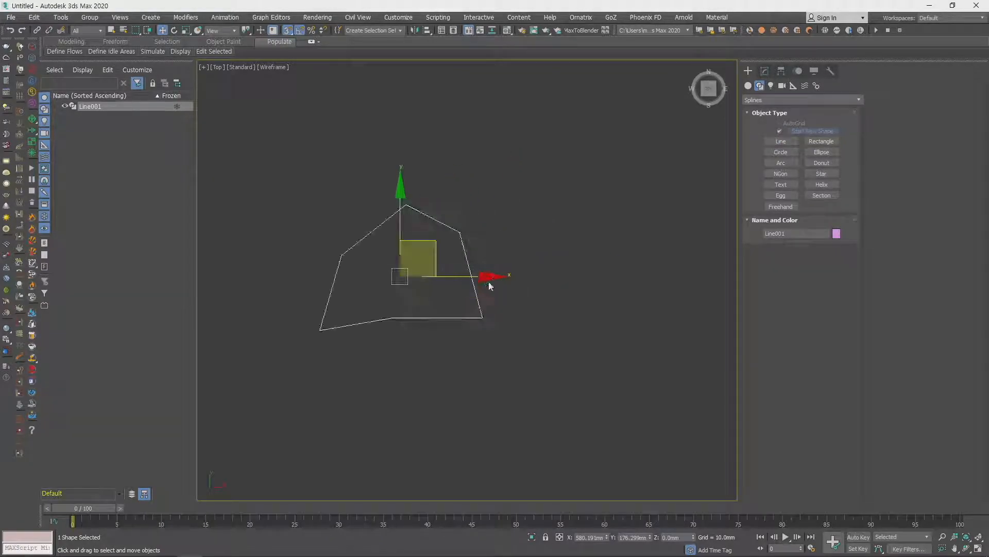
key(1)
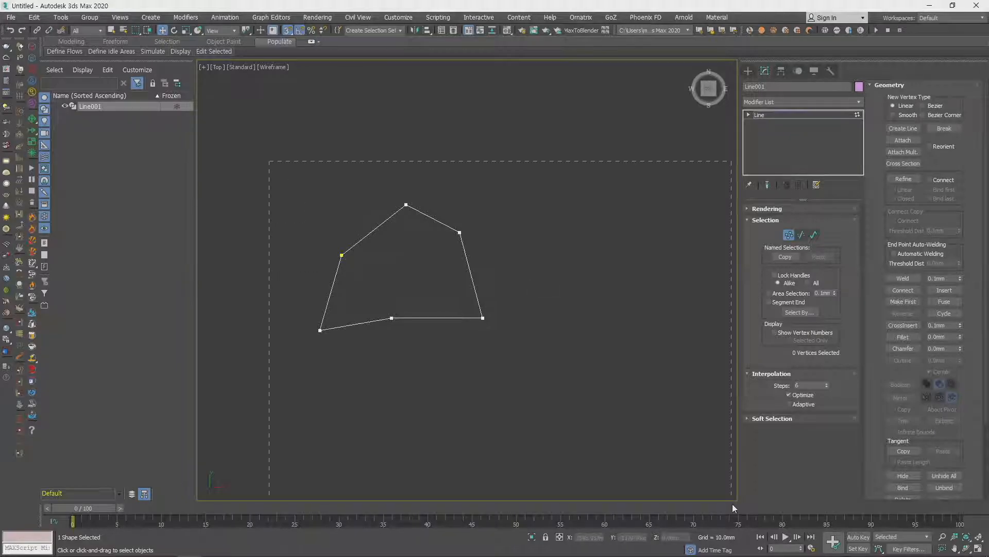
drag(540, 406, 529, 380)
right_click(485, 316)
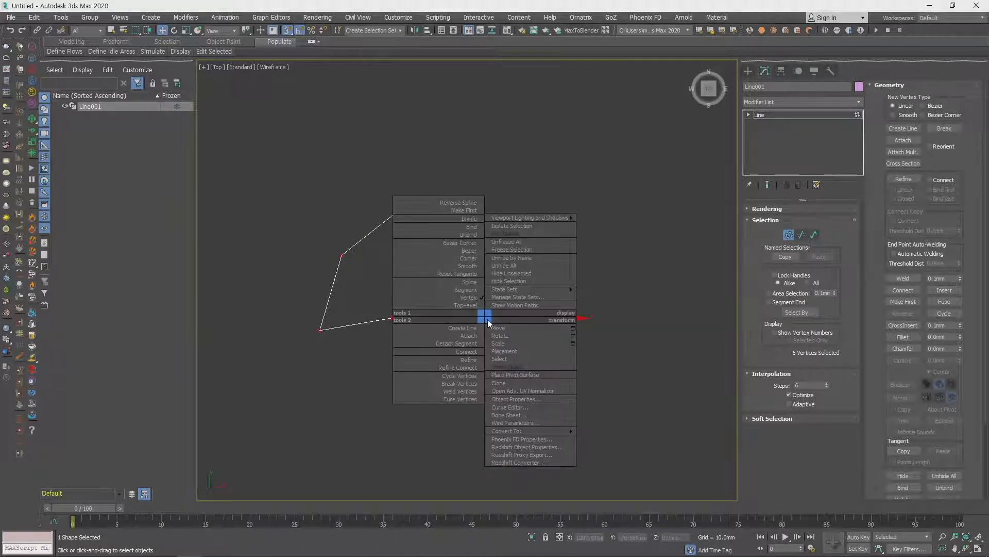
click(470, 260)
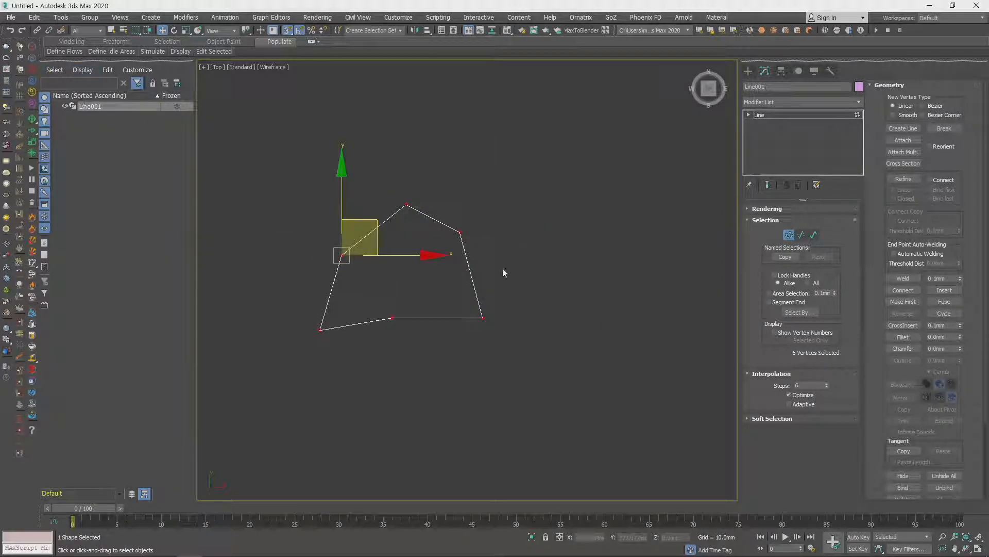
- Clear the vertex selection, leave vertex editing and delete the line shape
click(459, 232)
click(621, 280)
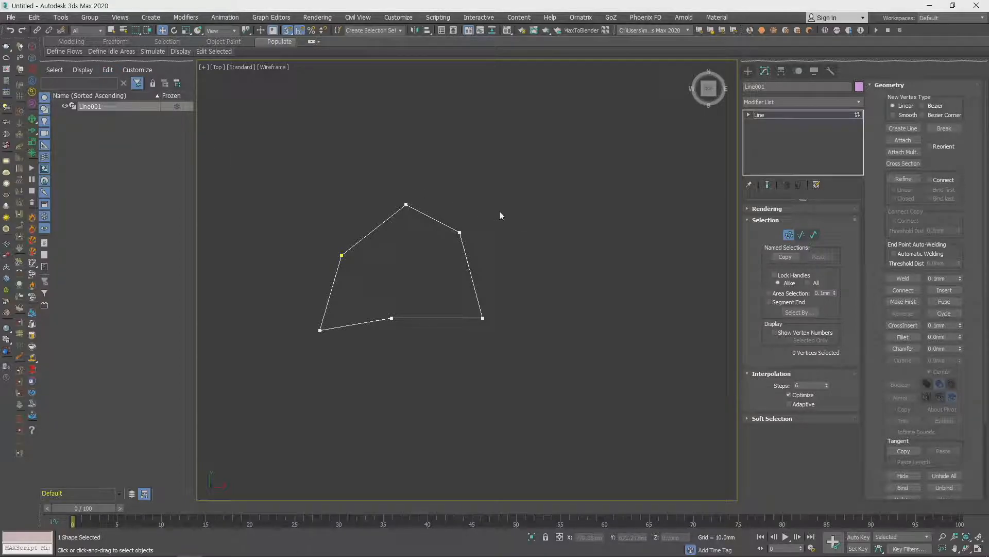
click(789, 235)
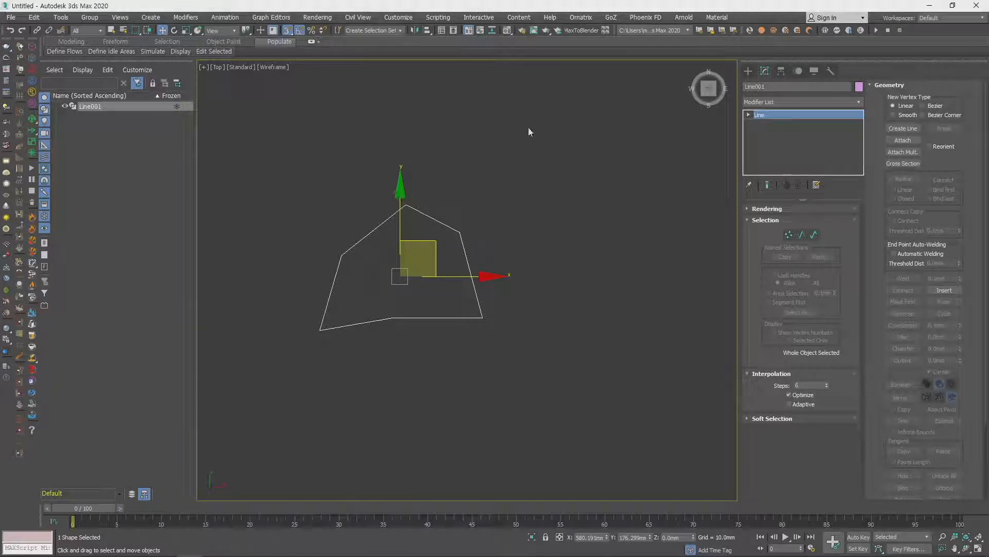
key(Delete)
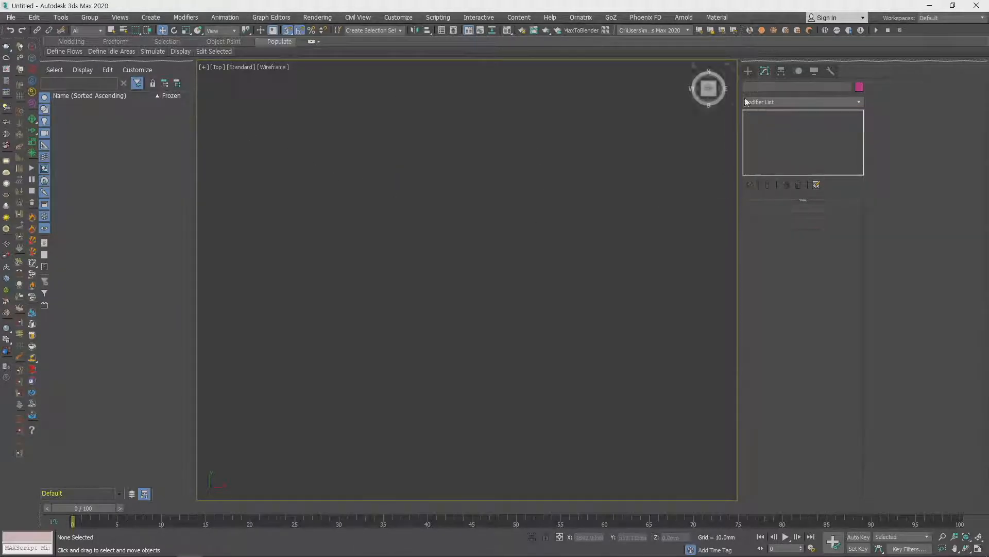
- Place a text spline reading "MAX Text" in Arial in the top view
click(749, 72)
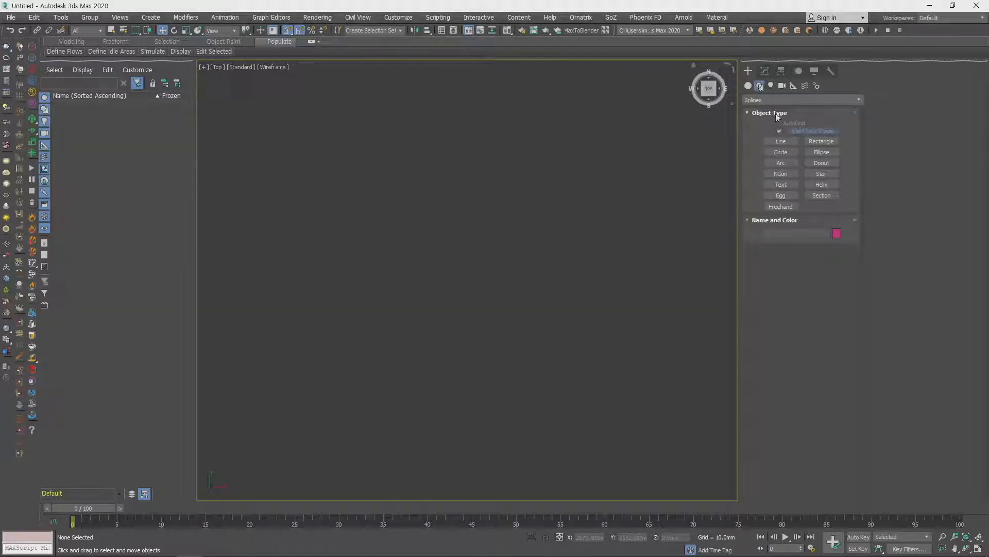
click(778, 100)
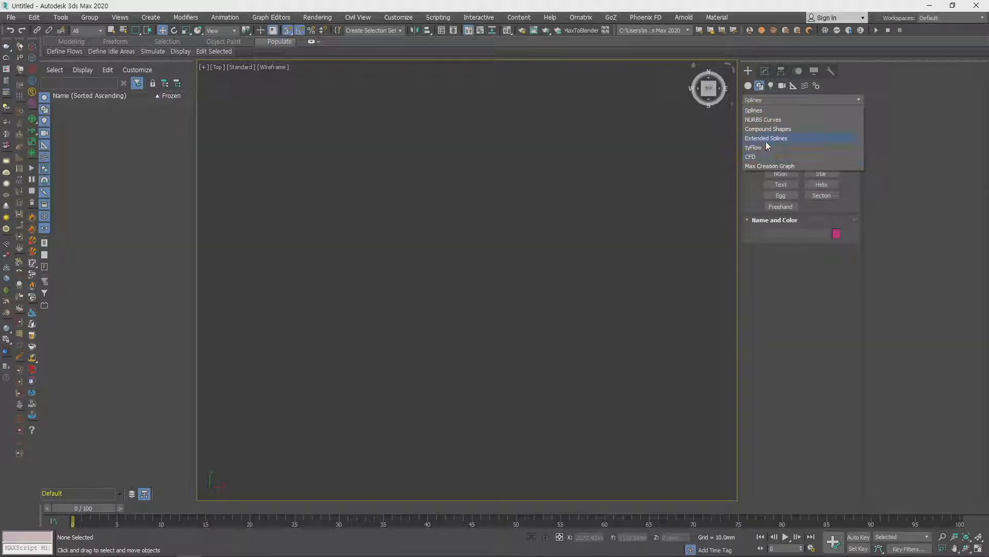
click(767, 109)
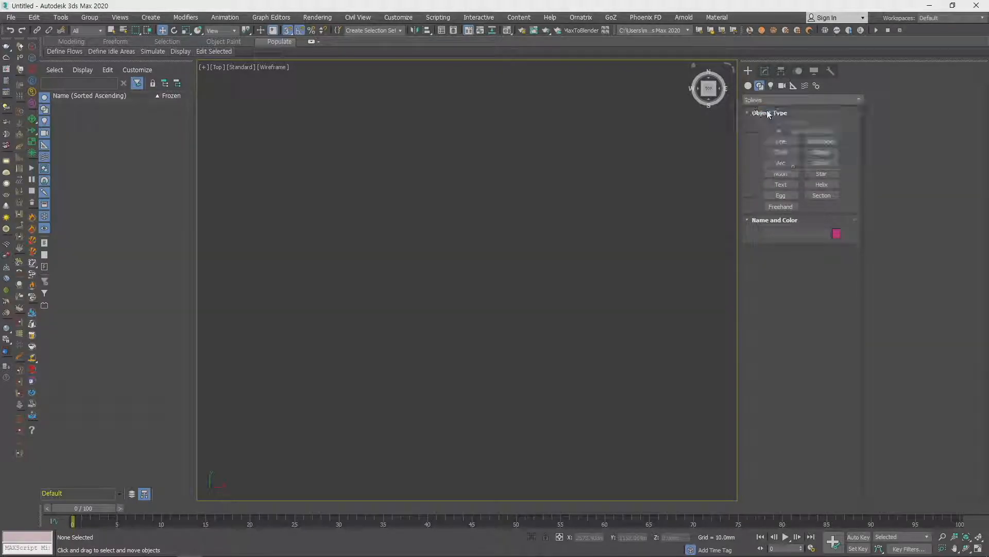
click(766, 186)
drag(490, 274, 535, 335)
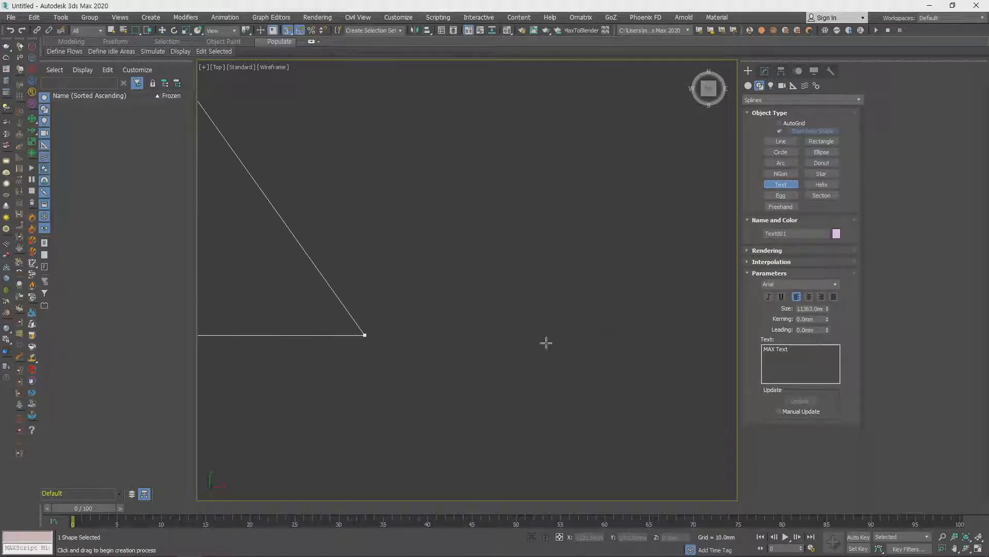
- Add a Bend modifier to the text shape and bend it along the X axis with an angle of 179
scroll(494, 298, down, 6)
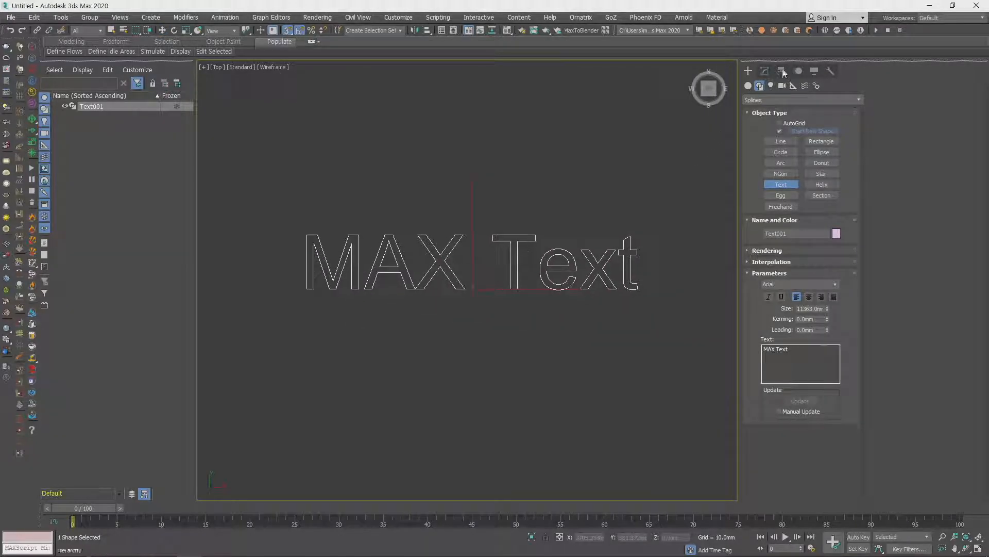
click(765, 71)
key(w)
click(839, 101)
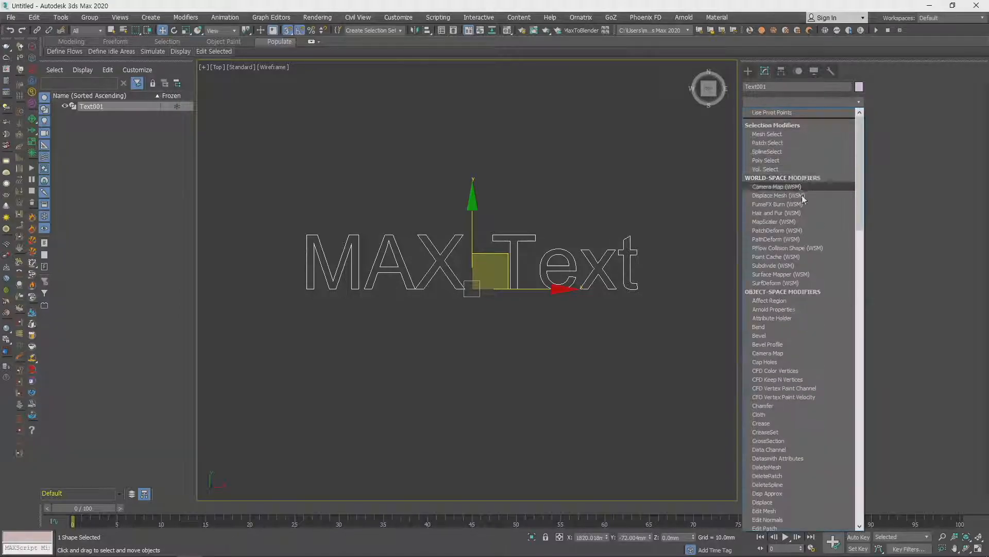
click(802, 329)
drag(828, 226, 835, 144)
click(801, 266)
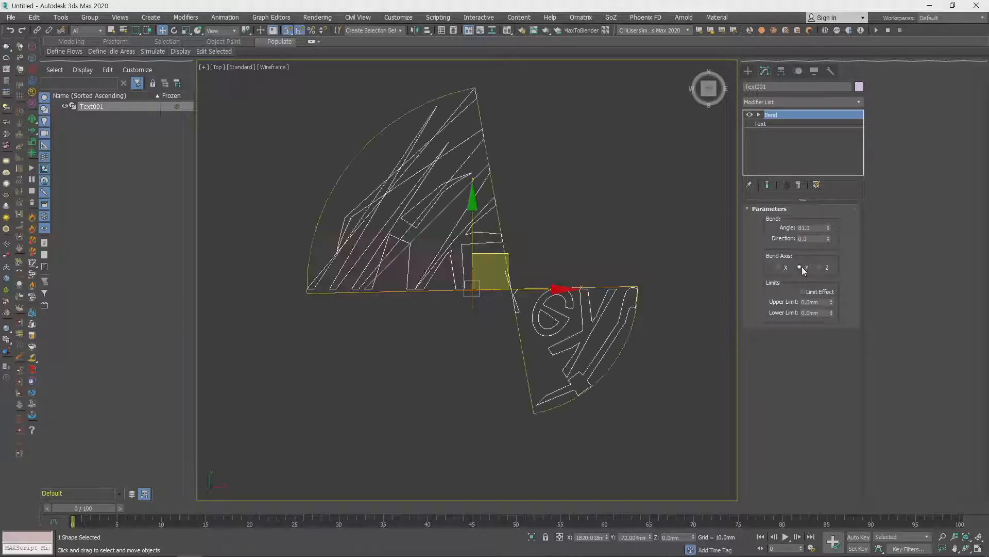
click(786, 268)
drag(828, 228, 828, 128)
- Rotate the bent text about its X axis in the perspective view so its letters lie flat toward the top view
middle_drag(614, 348, 531, 335)
key(p)
key(z)
click(778, 114)
key(e)
drag(503, 227, 504, 274)
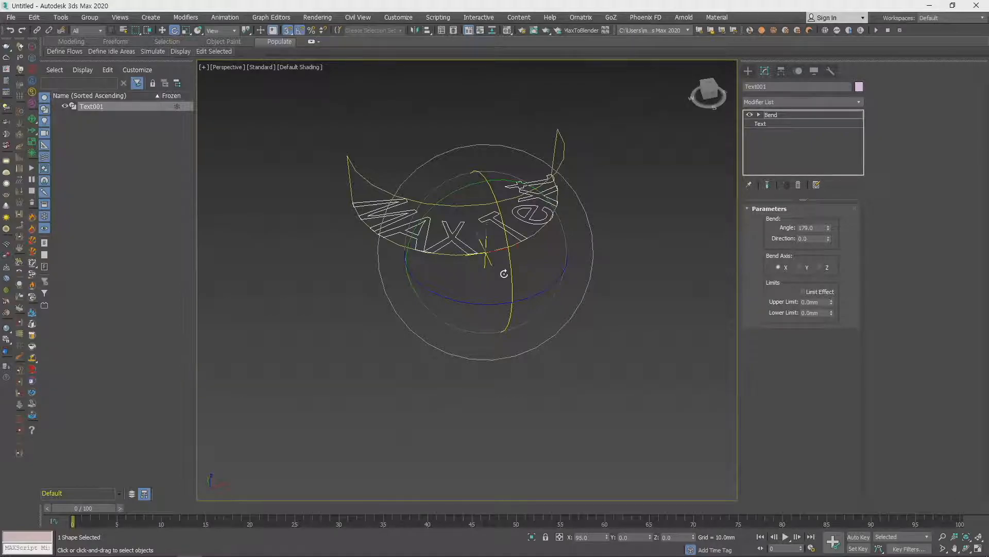
drag(504, 274, 505, 271)
middle_drag(583, 292, 567, 363)
- Return to the top view and reduce the text's bend angle to 115.5
key(t)
middle_drag(580, 295, 589, 314)
click(828, 226)
drag(829, 229, 829, 258)
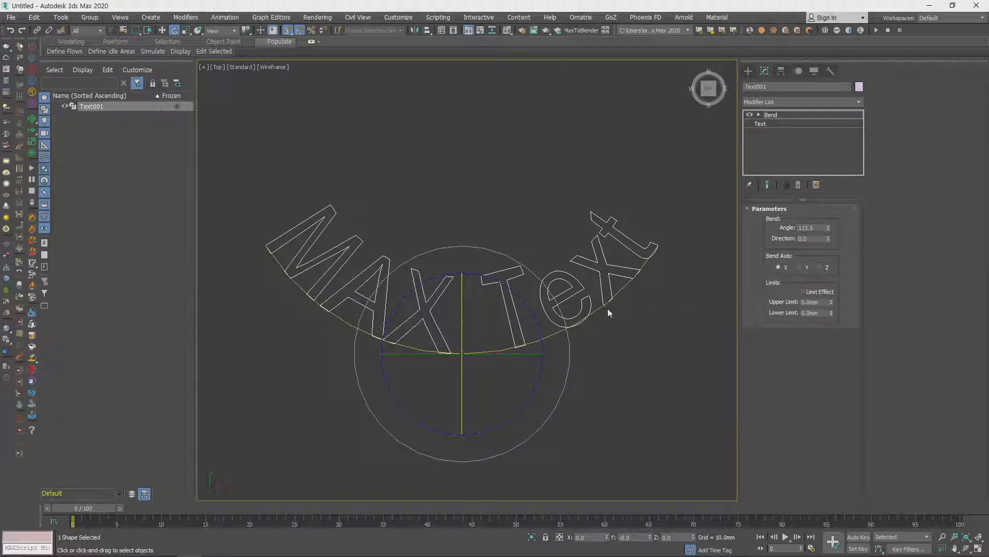
- Convert the bent text to an Editable Spline
right_click(524, 285)
mouse_move(547, 399)
click(653, 400)
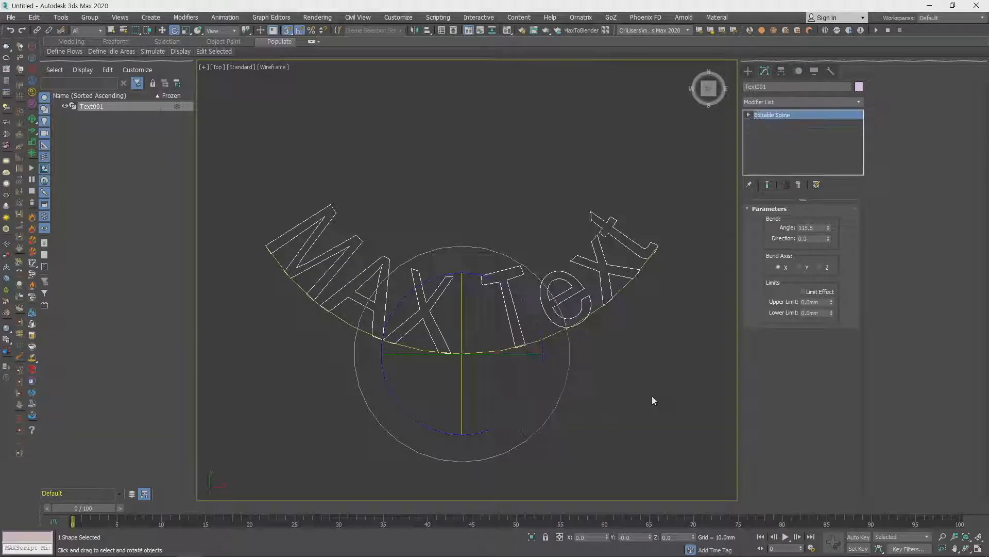
- Examine the converted text's outlines and vertices at vertex level, and return to whole-object level
scroll(616, 333, down, 2)
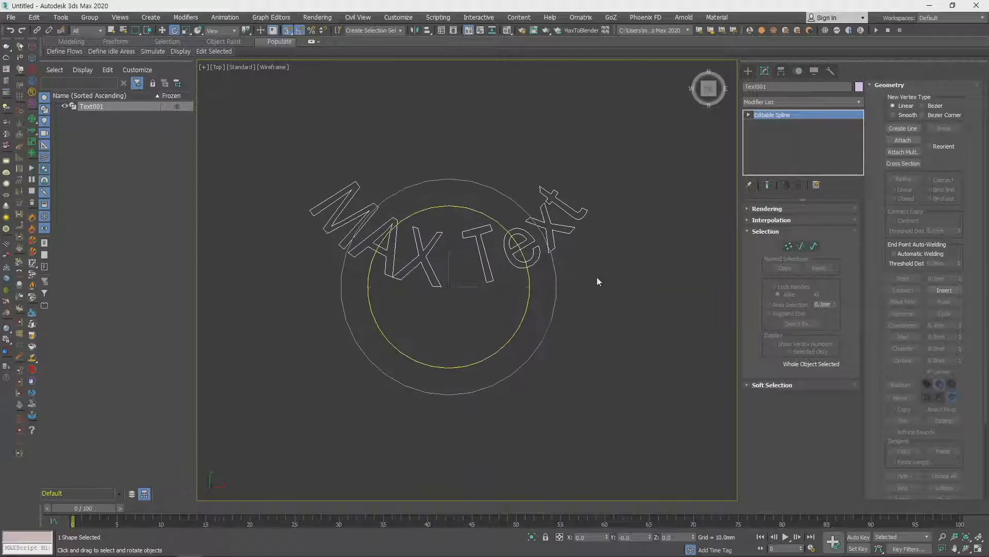
click(617, 253)
drag(476, 164, 607, 279)
scroll(596, 315, up, 3)
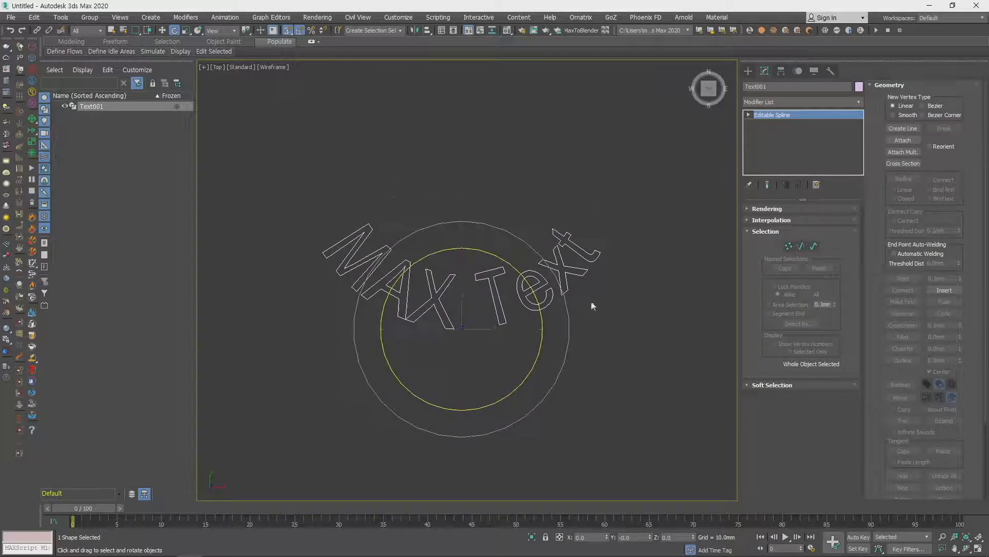
middle_drag(615, 311, 596, 265)
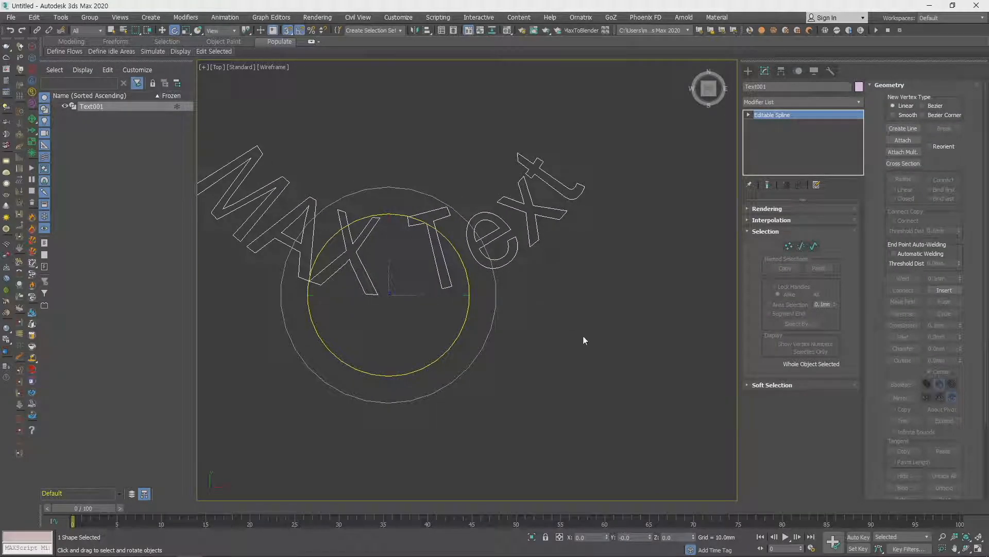
click(786, 246)
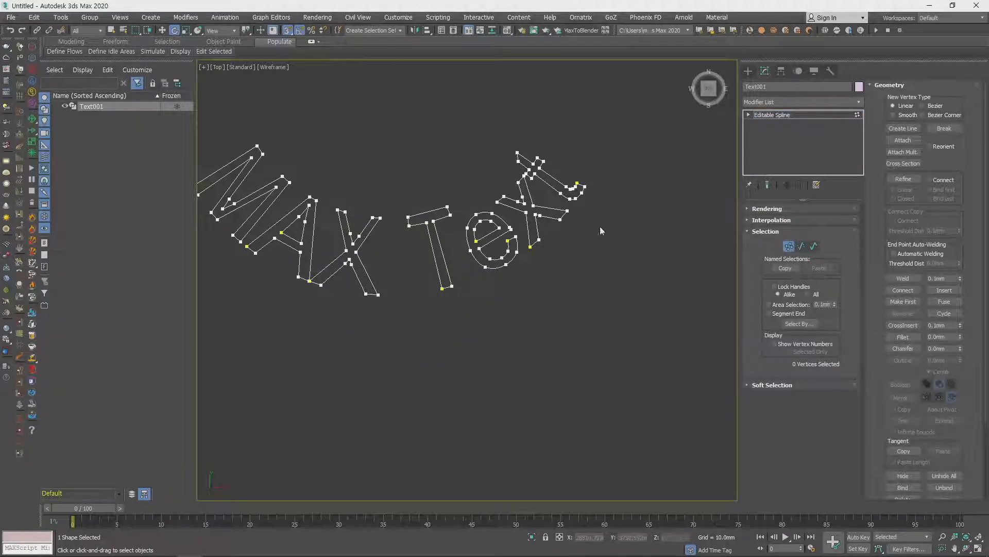
click(788, 247)
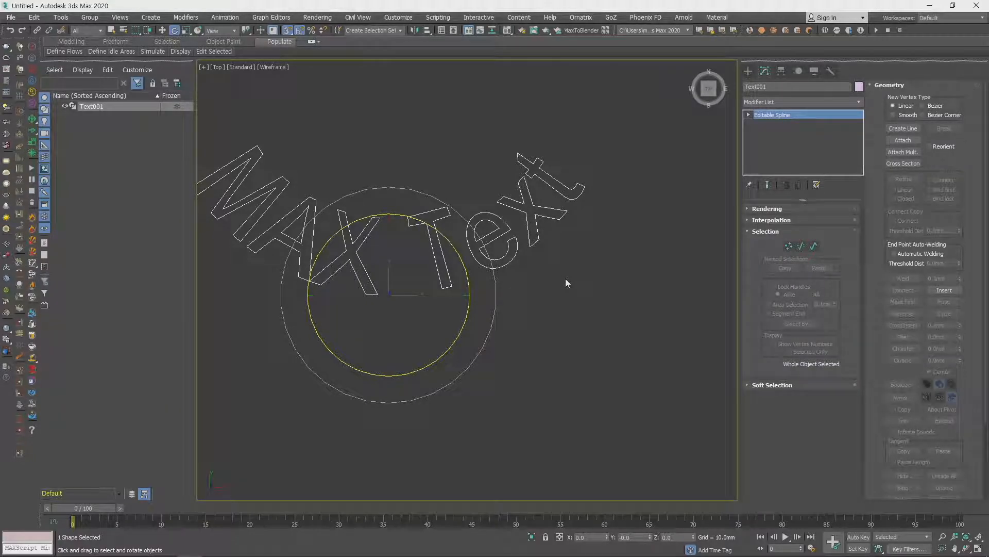
middle_drag(579, 281, 625, 324)
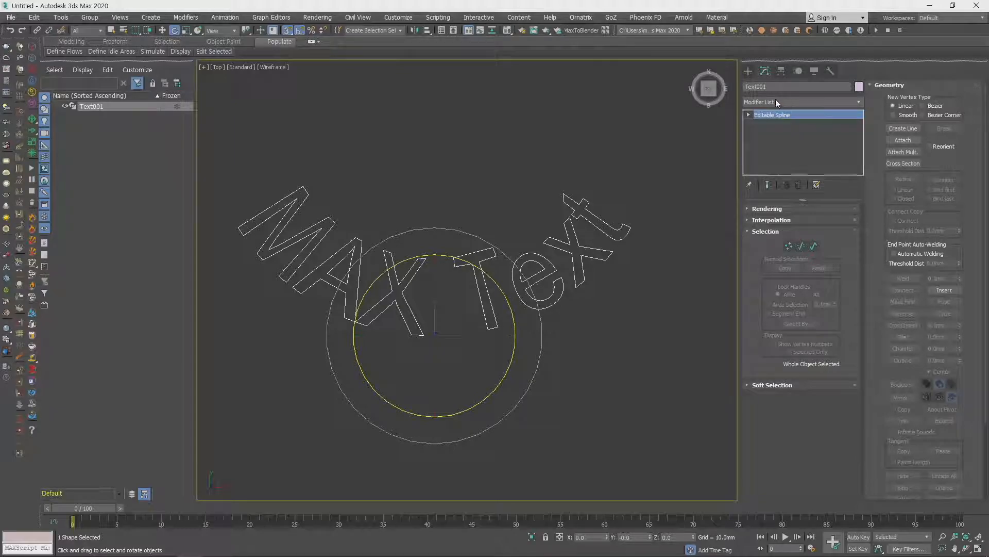
- Look through the modifiers available for the text spline, from Affect Region down to XForm
click(749, 71)
click(765, 71)
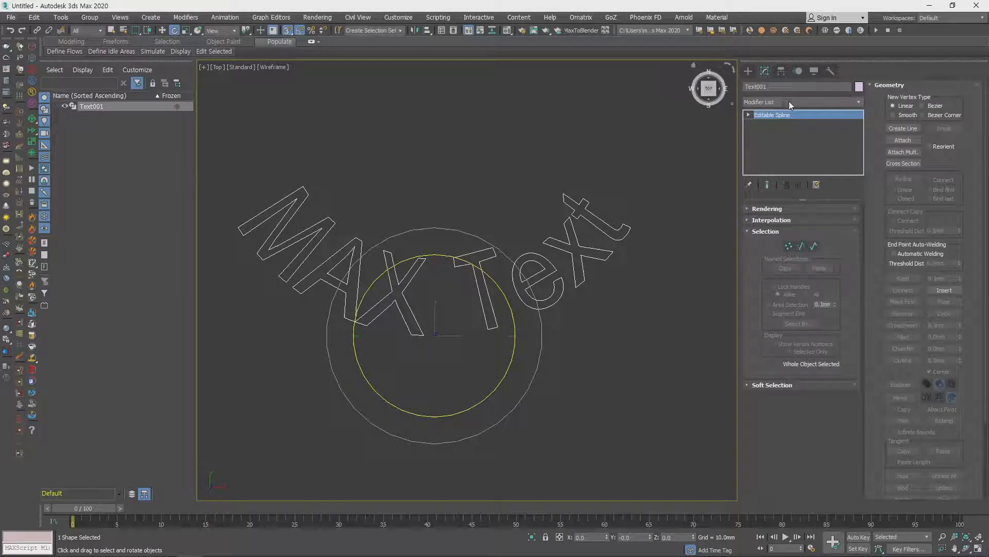
click(789, 101)
scroll(792, 335, down, 2)
scroll(792, 340, down, 6)
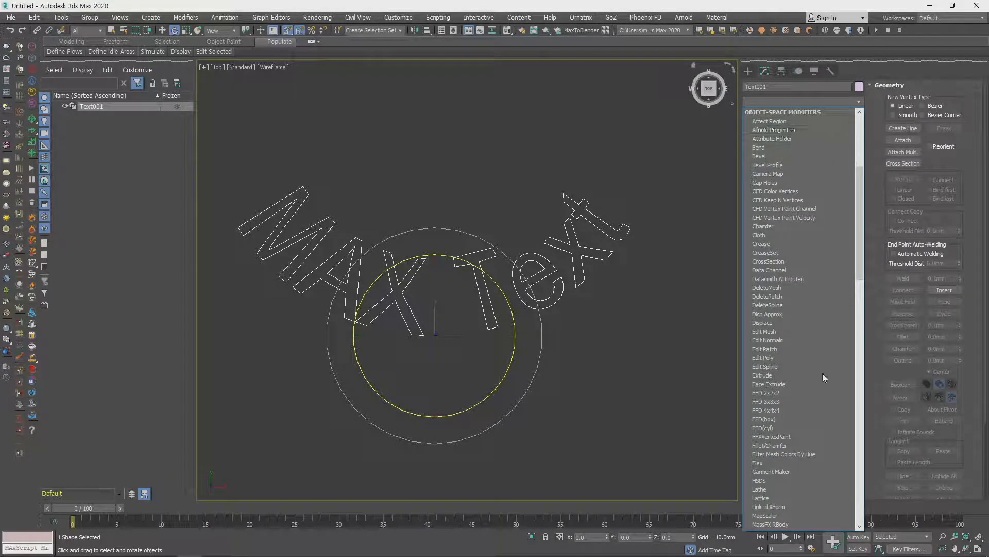
scroll(799, 460, down, 5)
scroll(807, 443, down, 16)
scroll(808, 451, down, 11)
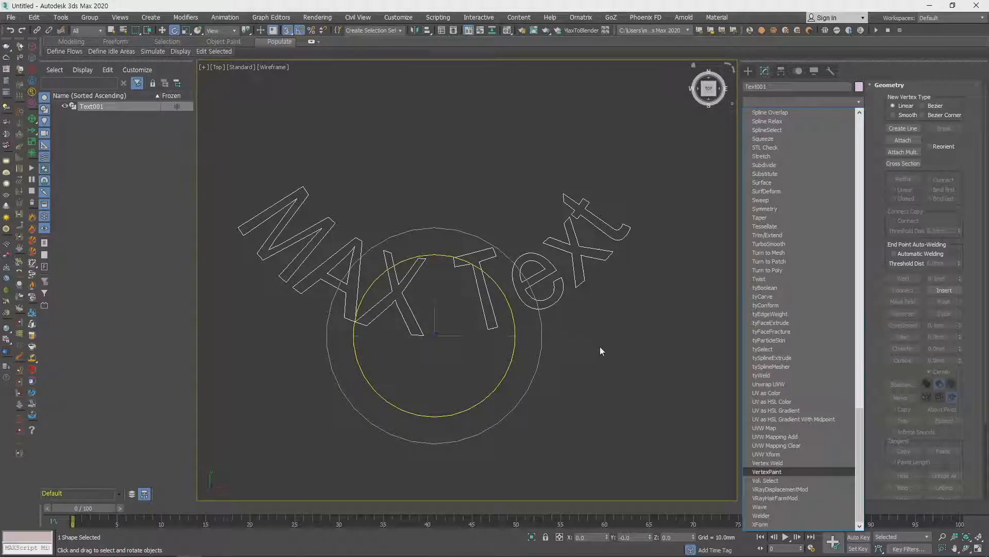
scroll(601, 347, down, 3)
scroll(602, 340, up, 3)
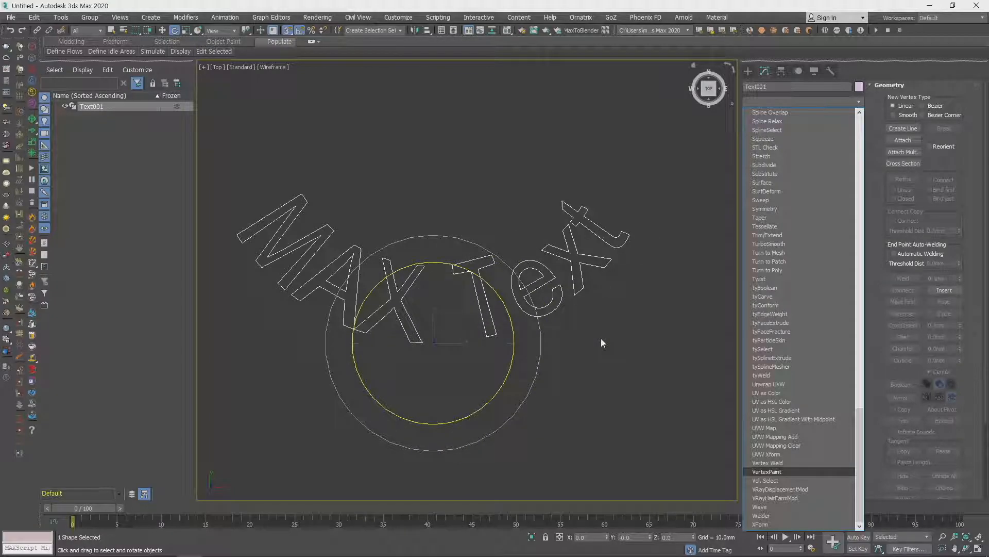
key(u)
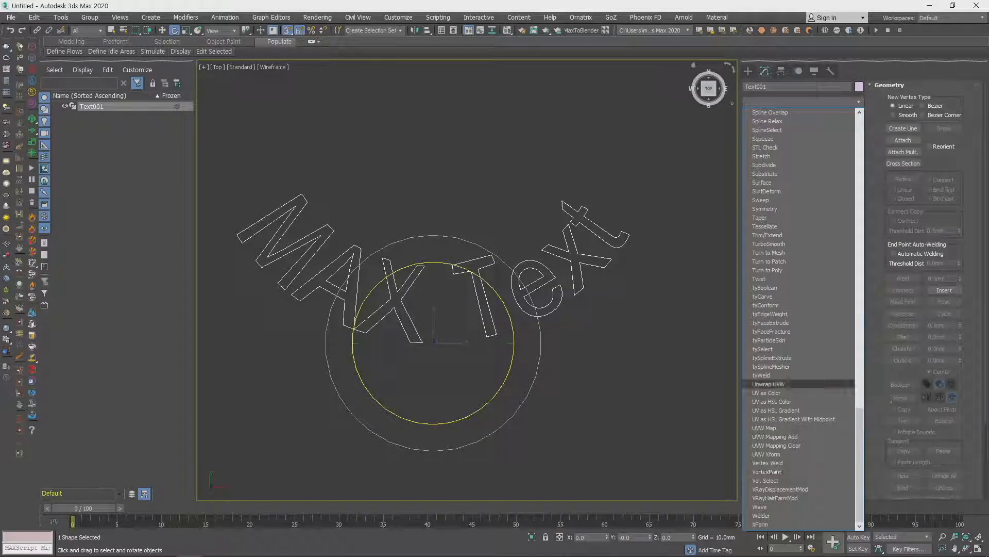
key(Return)
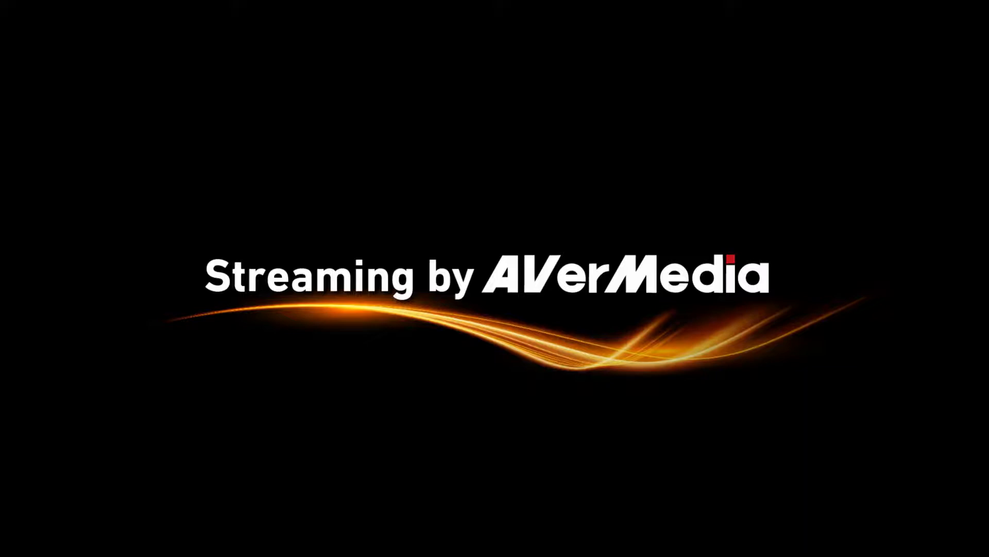